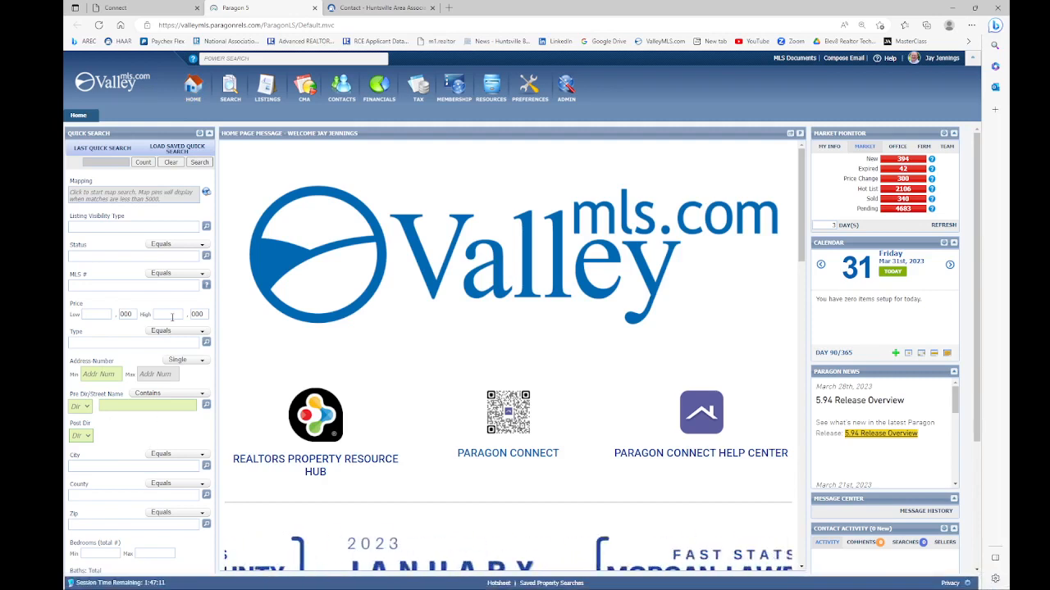
Step: Refresh the Paragon home page so quick search, market monitor counts and calendar reload
click(192, 88)
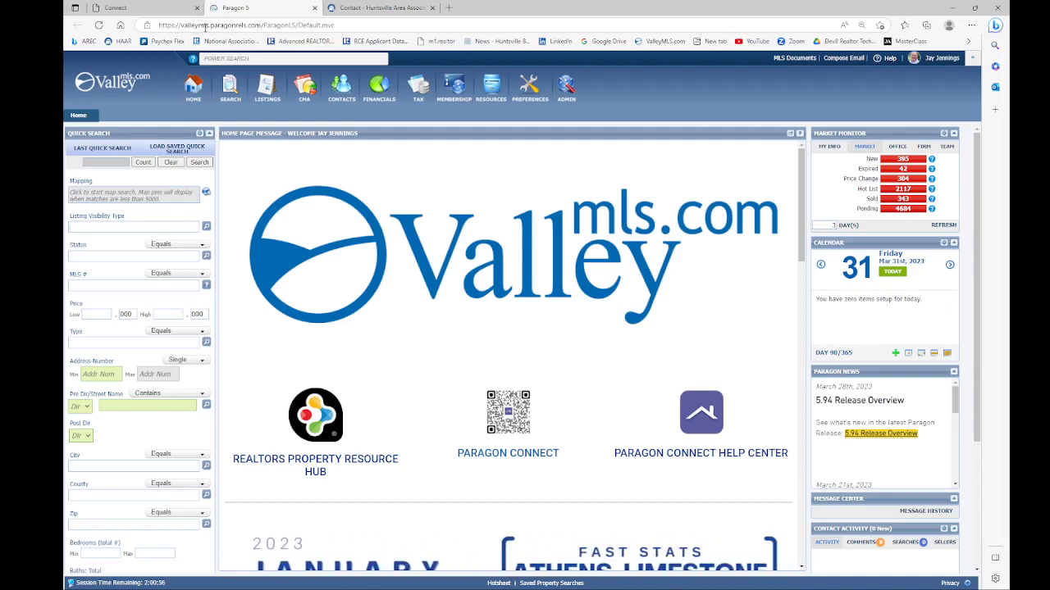
Step: Show the Search menu with property classes, Mapping, Hotsheet and saved property searches
click(230, 87)
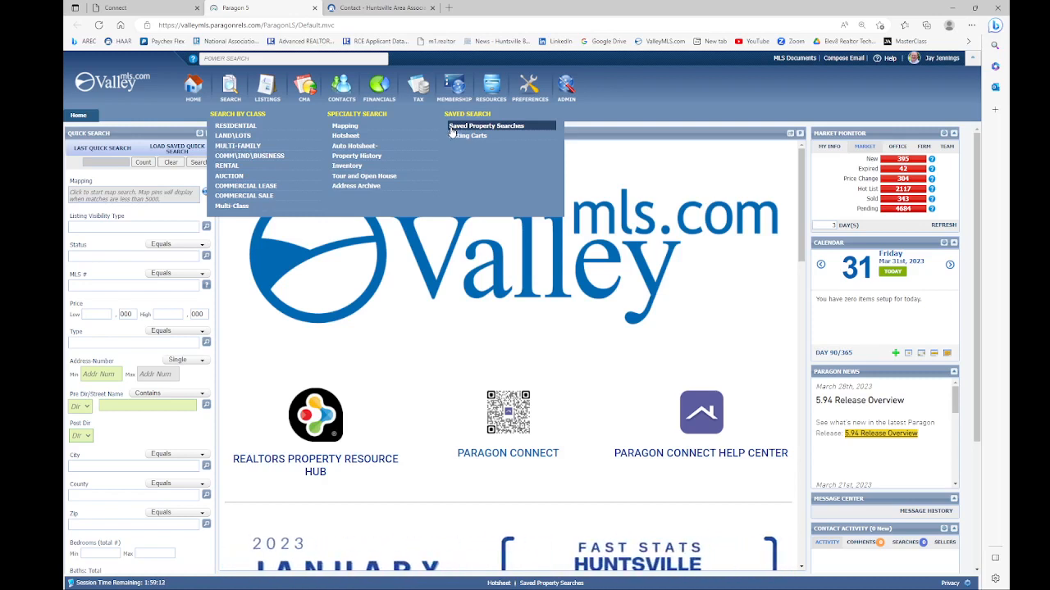
Step: Close the Search menu and bring up the Listings dropdown instead
click(228, 90)
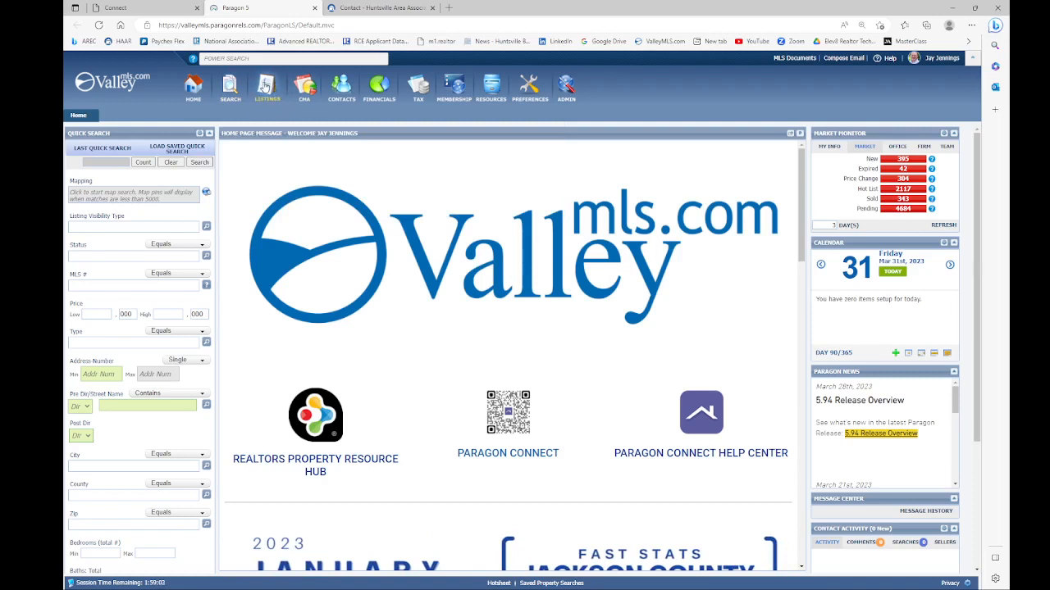
click(264, 87)
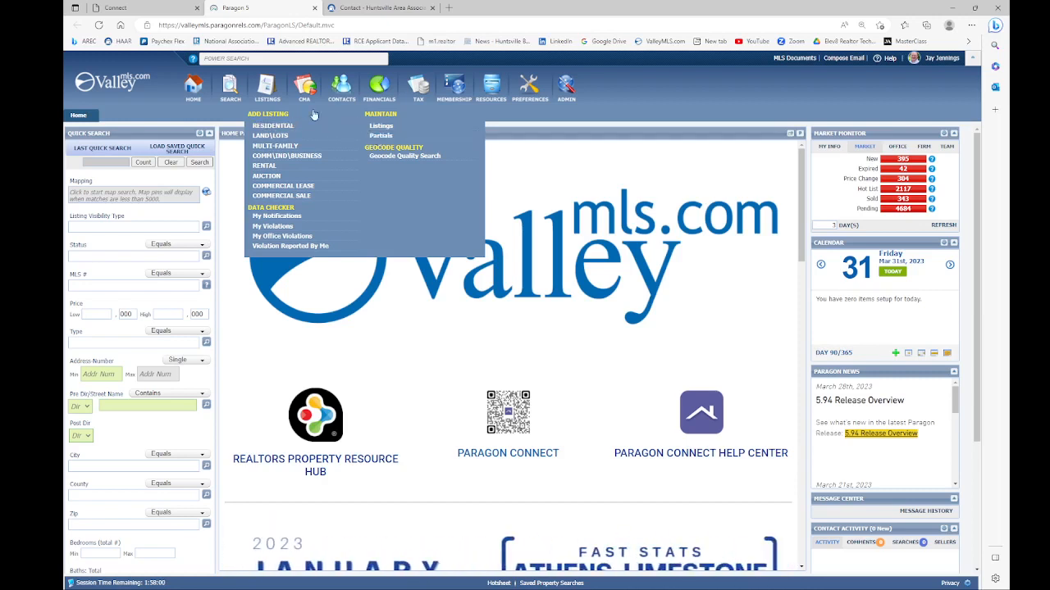
Step: Show the CMA dropdown with presentation, preferences wizard and subject property options
mouse_move(292, 86)
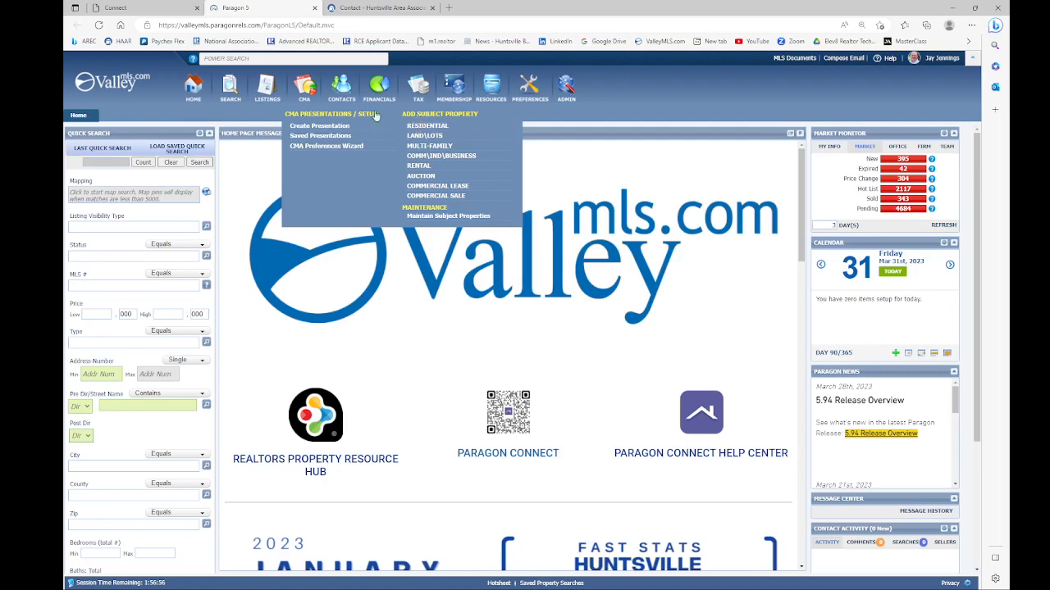
Step: Show the Contacts dropdown with contacts, groups, seller engagement and reverse prospecting options
mouse_move(340, 91)
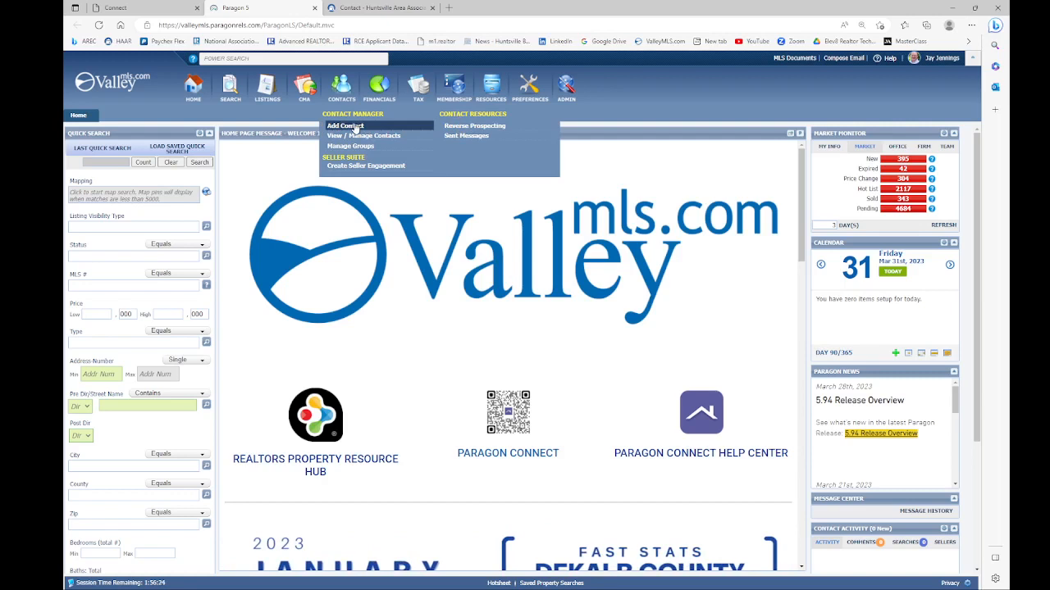
Step: Show the Financials dropdown listing mortgage calculators, amortizers, Buyer Qualify and Net Proceeds
mouse_move(379, 87)
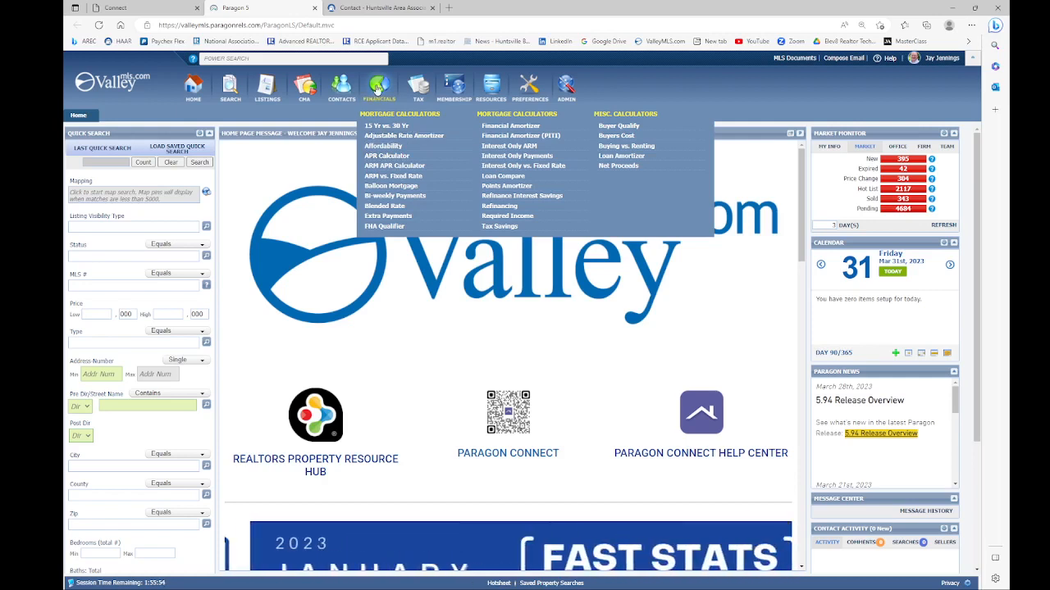
Step: Show the Tax dropdown with CRS Data tax autofill, Property Watch and county assessor links
mouse_move(417, 93)
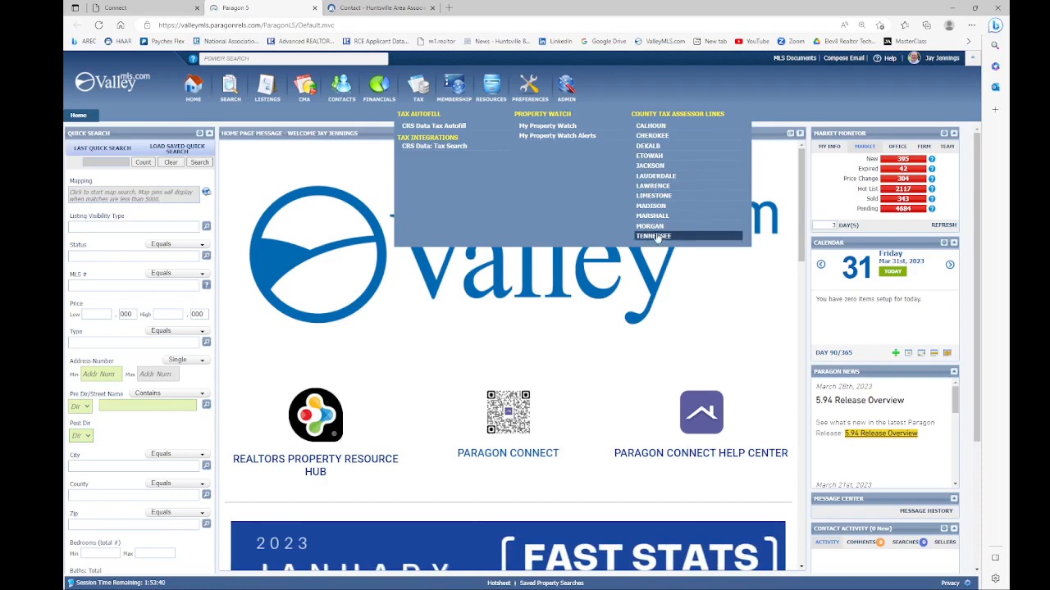
Step: Show the Membership dropdown listing Agent Mailing Labels, Agent Roster and Membership Roster
mouse_move(450, 95)
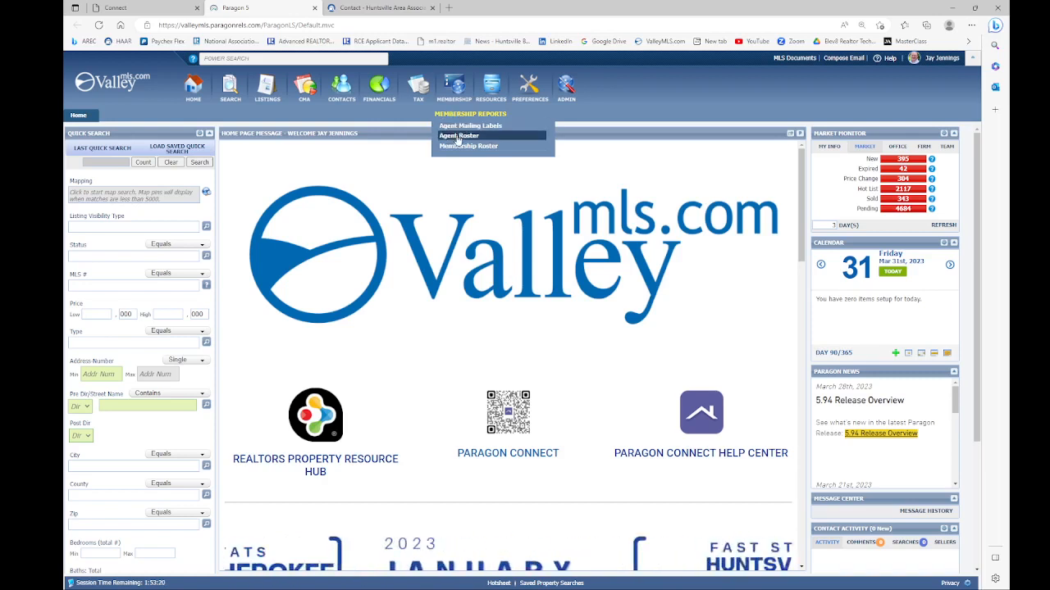
Step: Show the Resources menu with FastStats, MarketStats, RPR, CloudCMA and Paragon Help
mouse_move(491, 97)
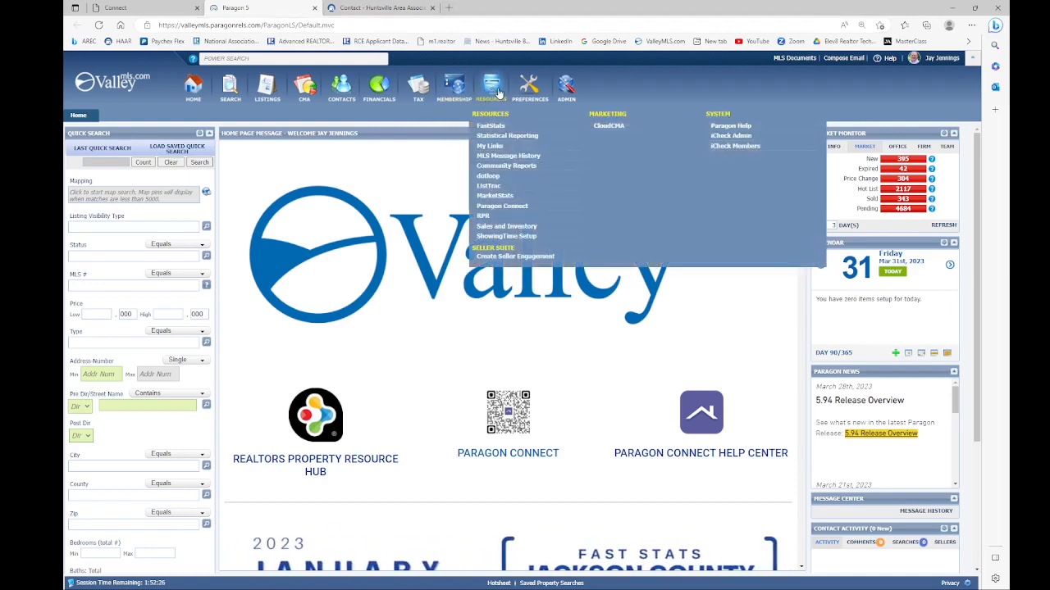
Step: Show the Preferences menu with user, system and CMA preferences, custom views and wizards
mouse_move(530, 86)
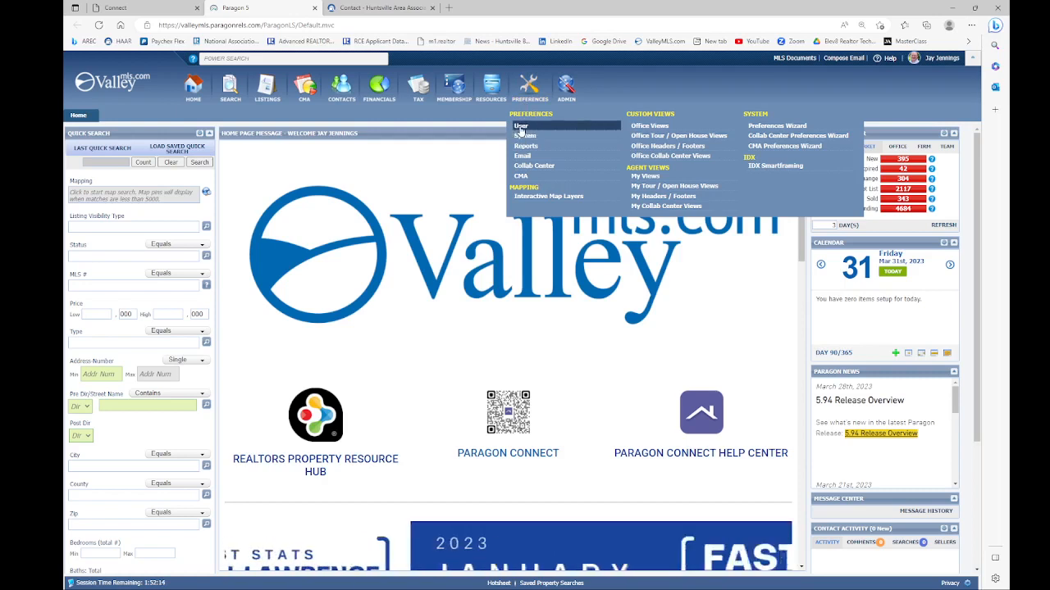
Step: Launch the Preferences Wizard from the System section of the Preferences menu
click(762, 130)
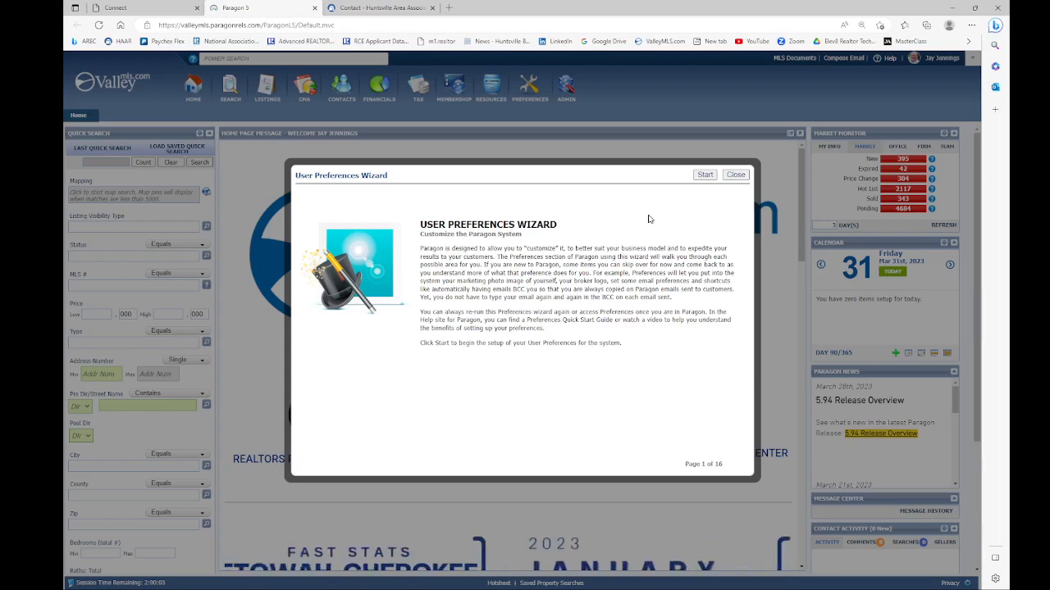
Step: Start the wizard to reach the Agent Image page, 2 of 16, showing the current agent photo
click(704, 176)
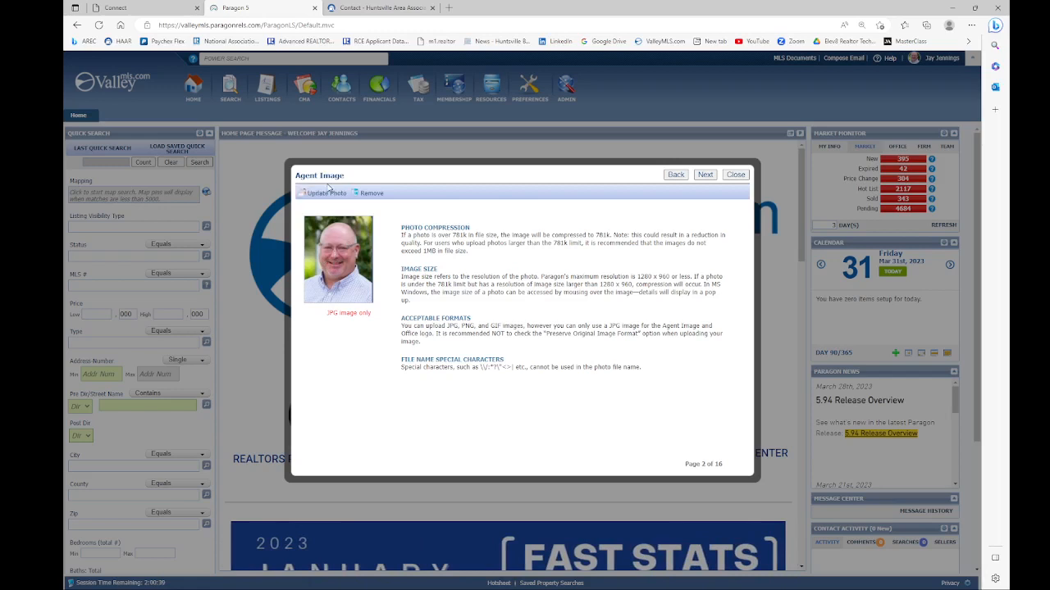
click(337, 259)
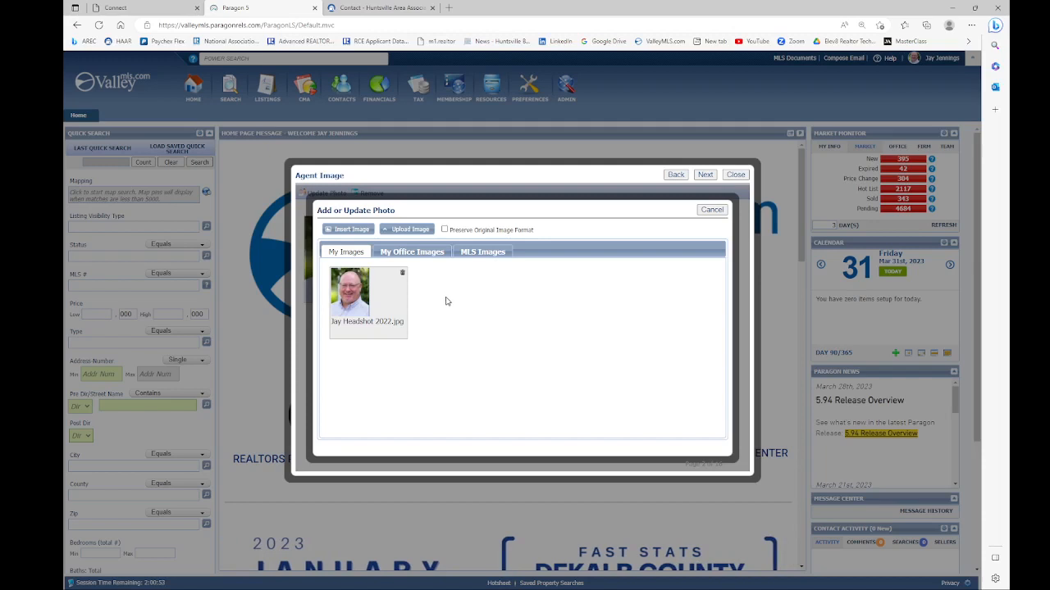
click(405, 230)
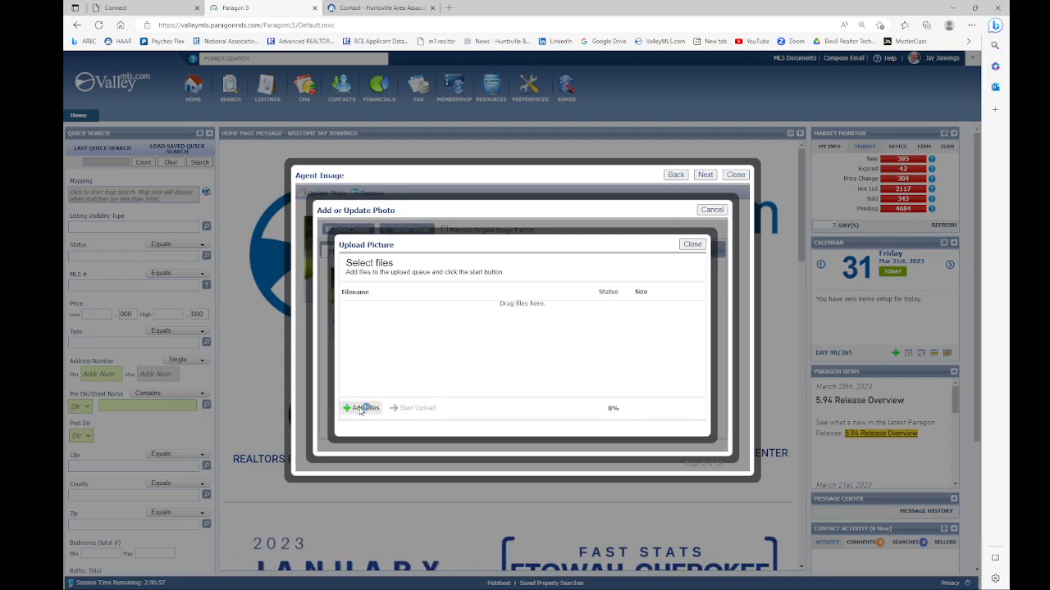
click(358, 410)
scroll(512, 258, down, 3)
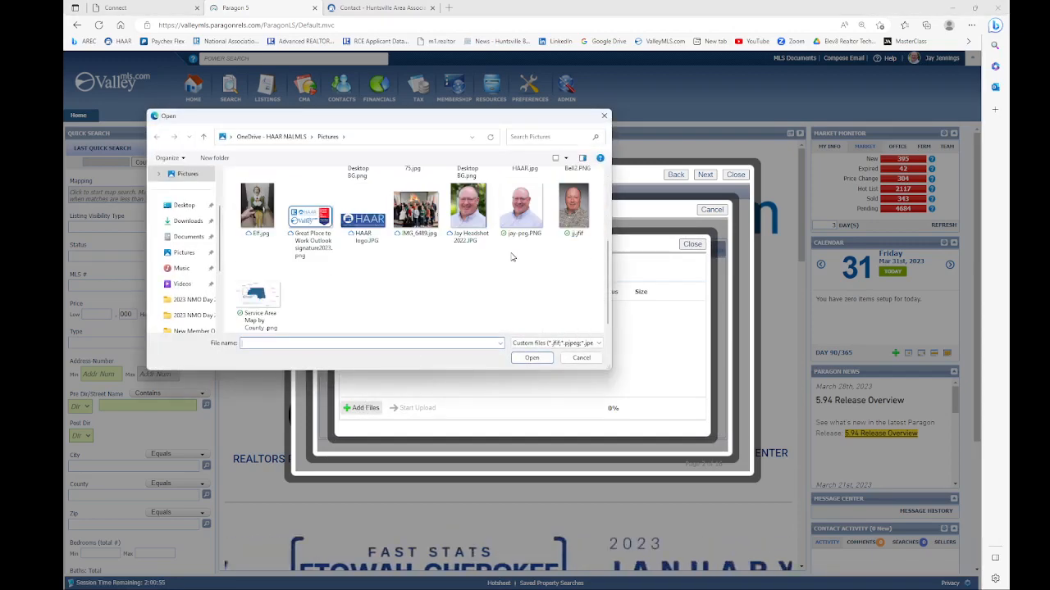
double_click(572, 208)
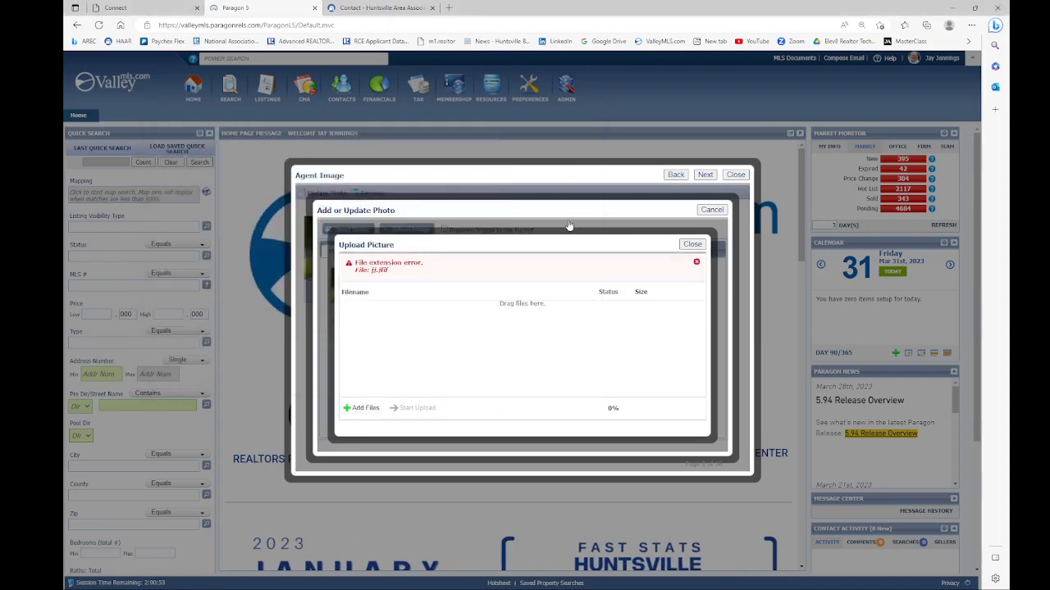
click(693, 245)
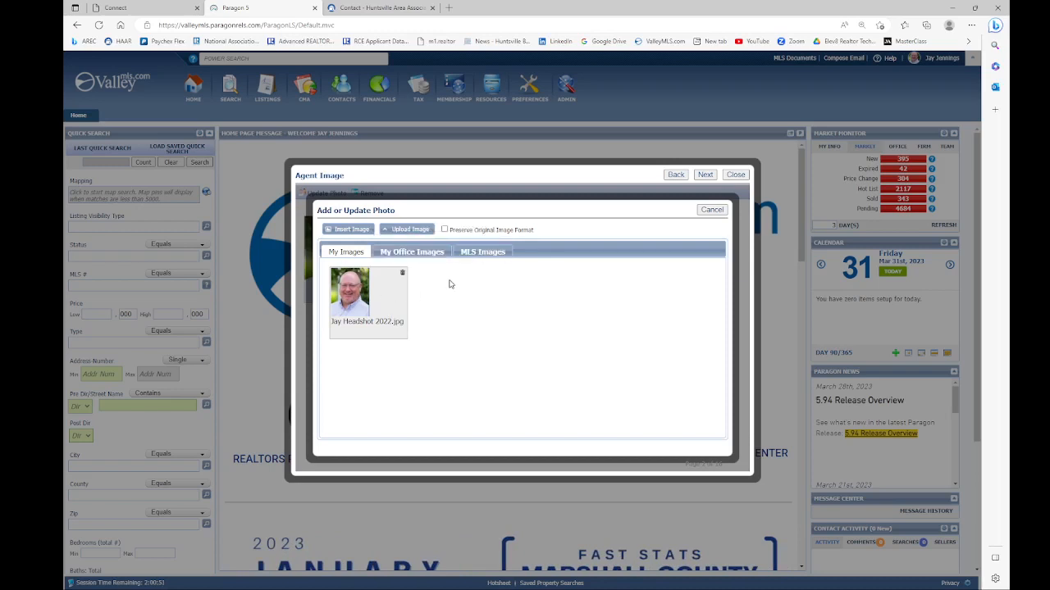
click(712, 209)
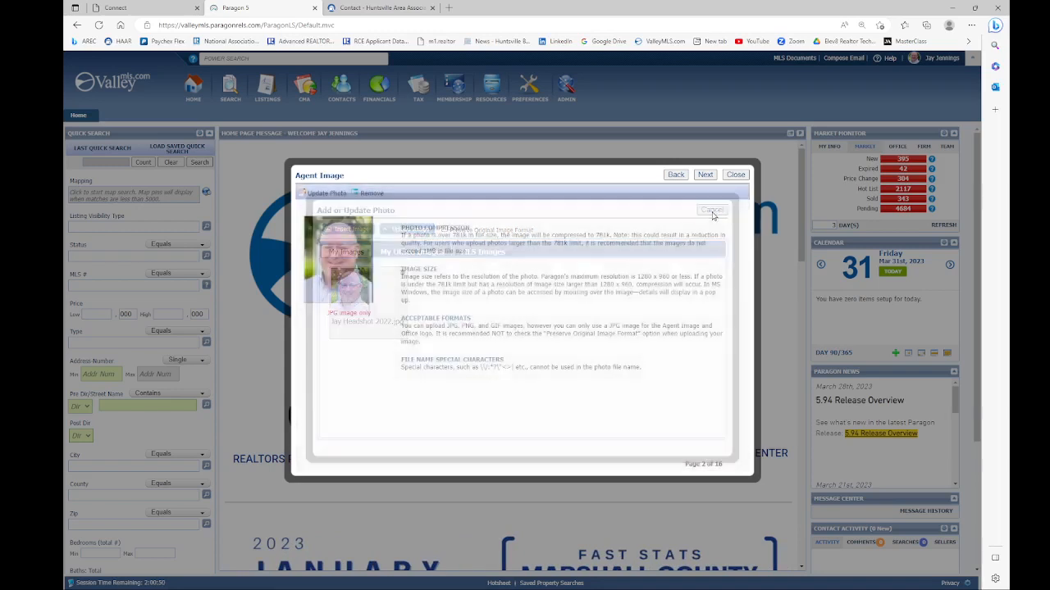
Step: Move to the Office Logo page and browse My Office Images, leaving the HAAR logo unchanged
click(707, 176)
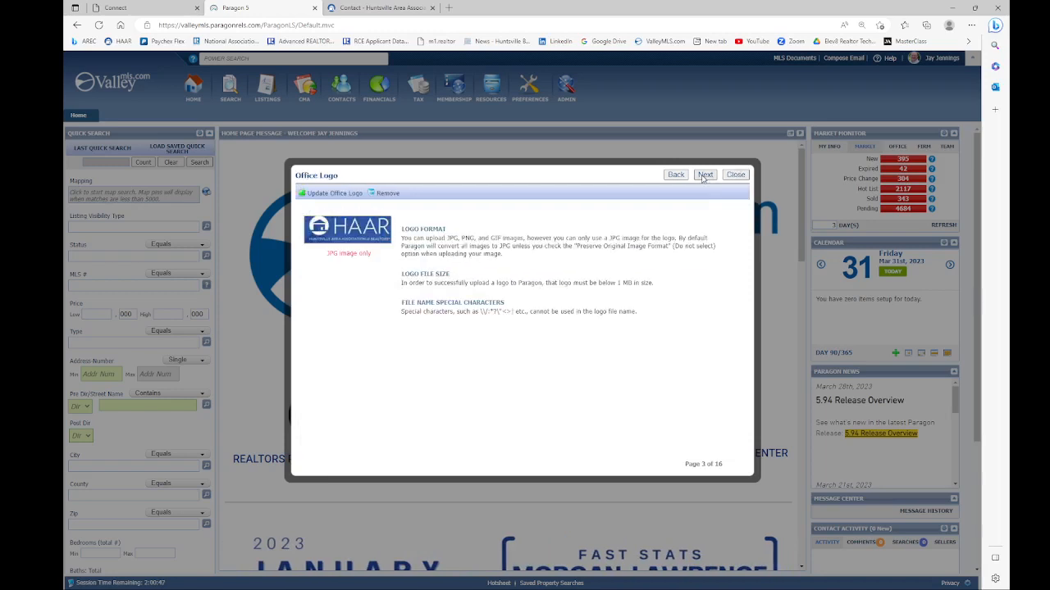
click(351, 232)
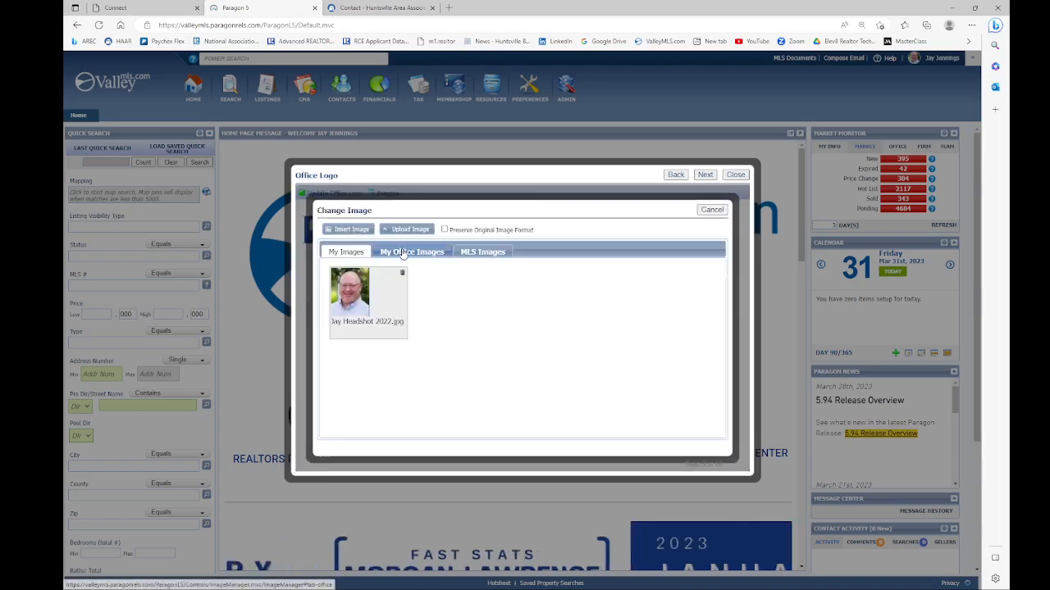
click(405, 253)
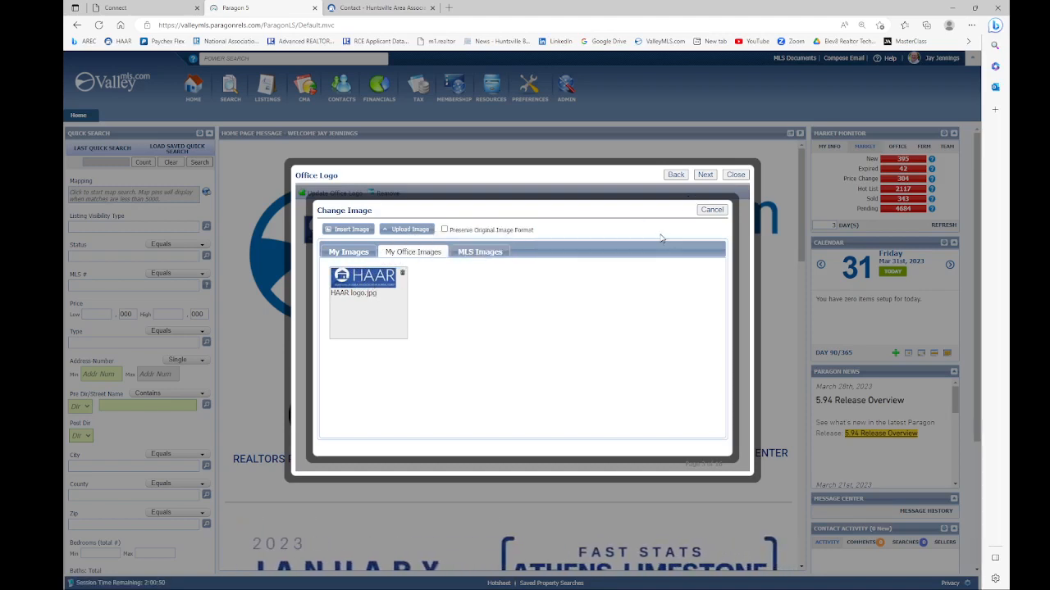
click(710, 211)
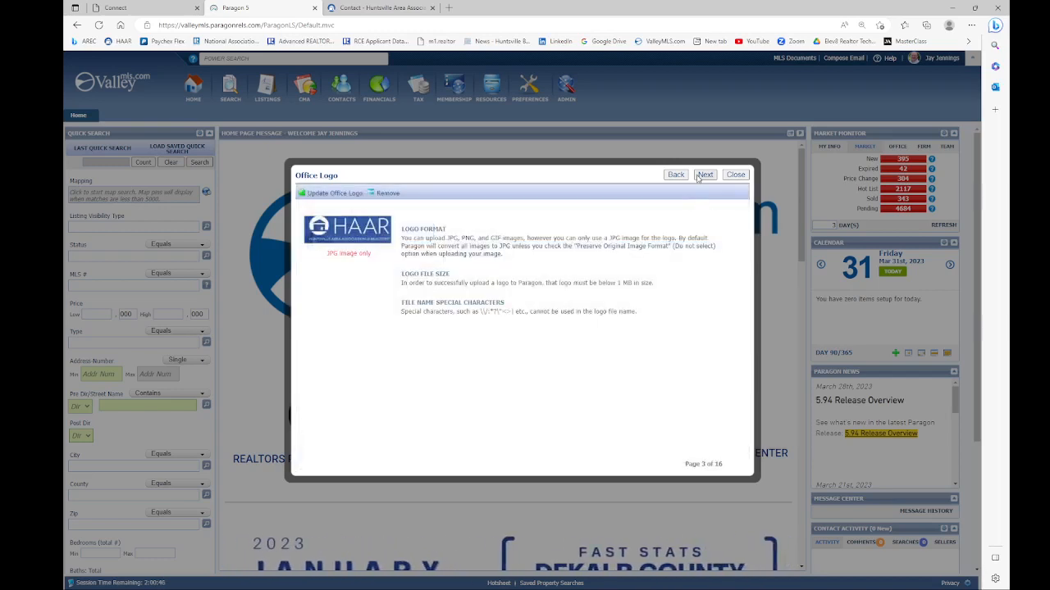
Step: Advance to Market Monitor (page 5 of 16) and bring up the Type property-type lookup
click(705, 175)
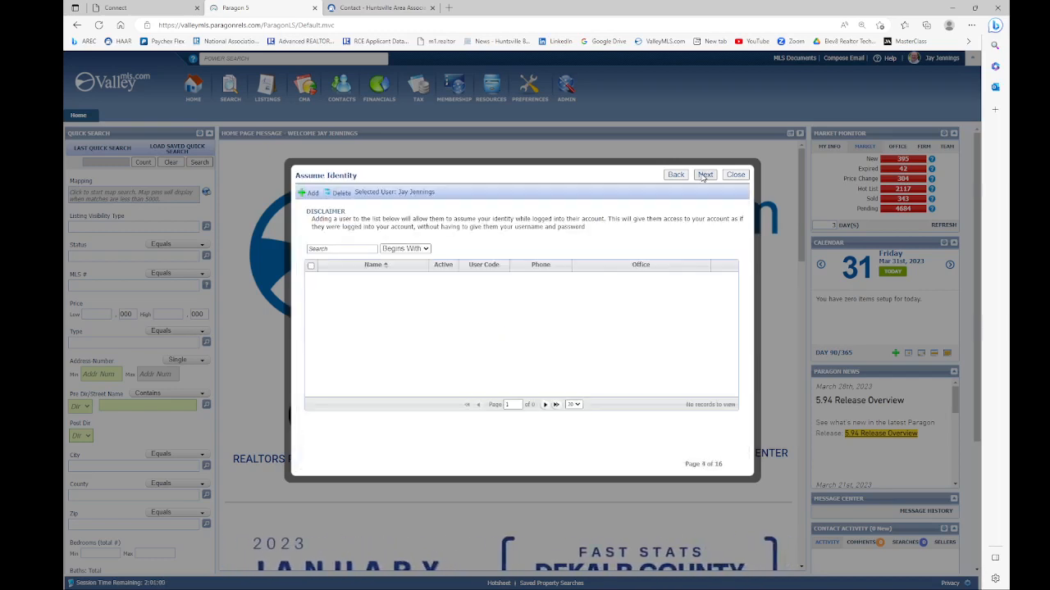
click(705, 175)
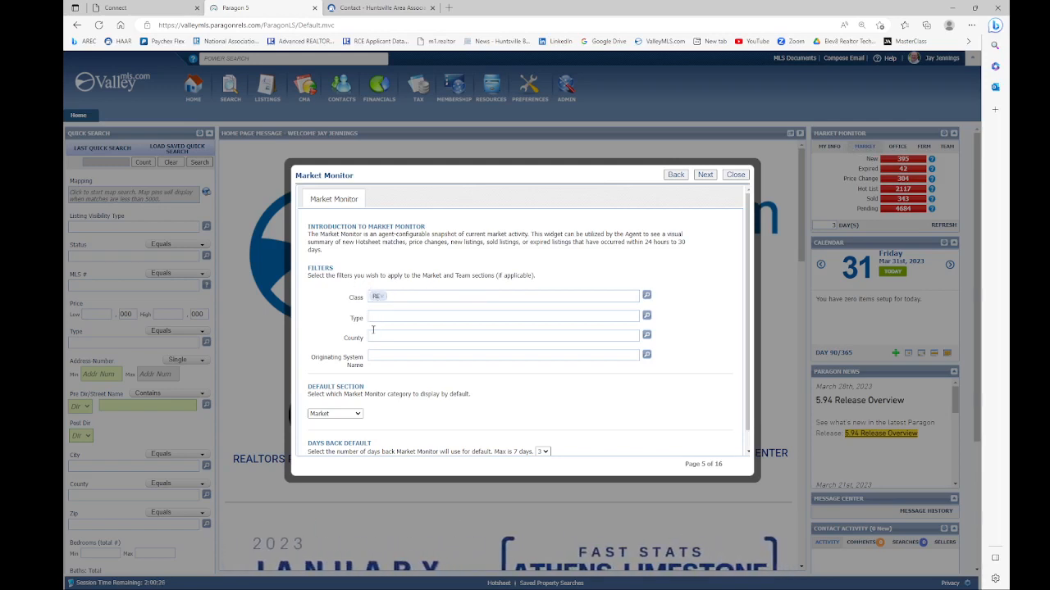
click(647, 315)
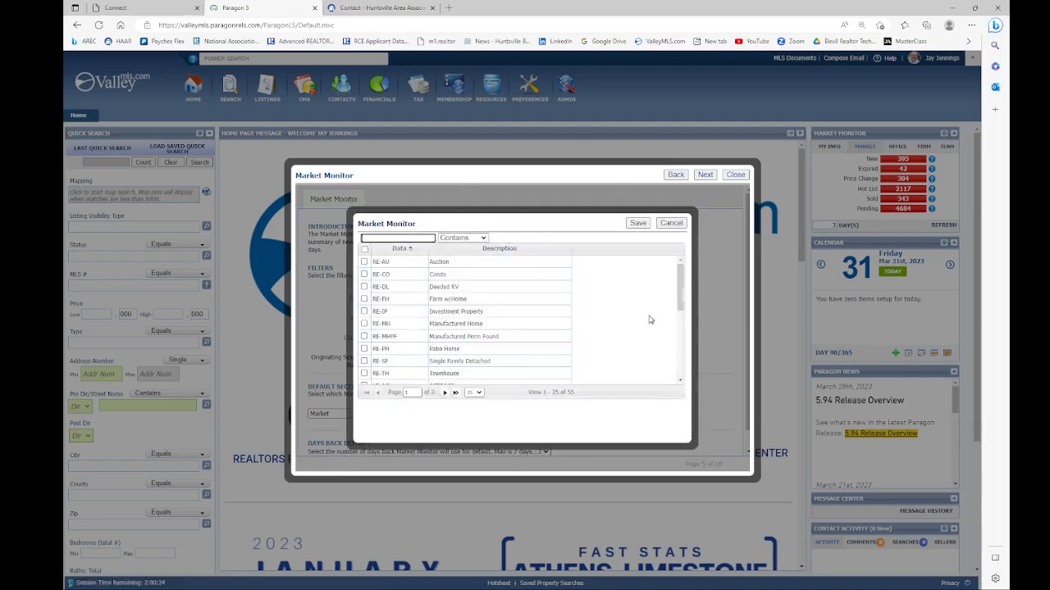
Step: Dismiss the Type and Originating System Name lookups unchanged and keep Market as default section
click(670, 224)
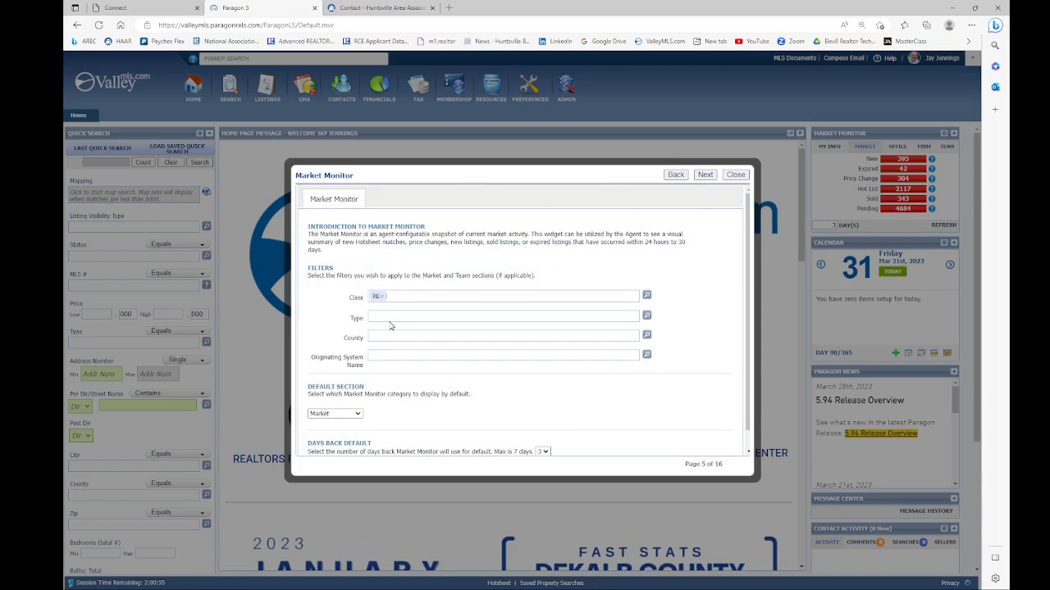
scroll(390, 325, down, 1)
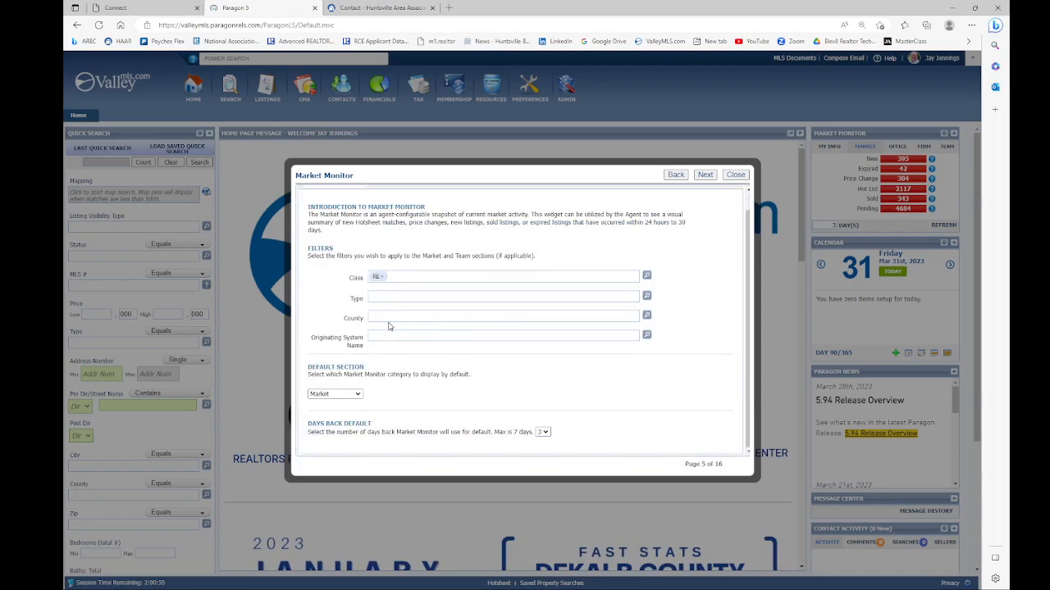
click(647, 335)
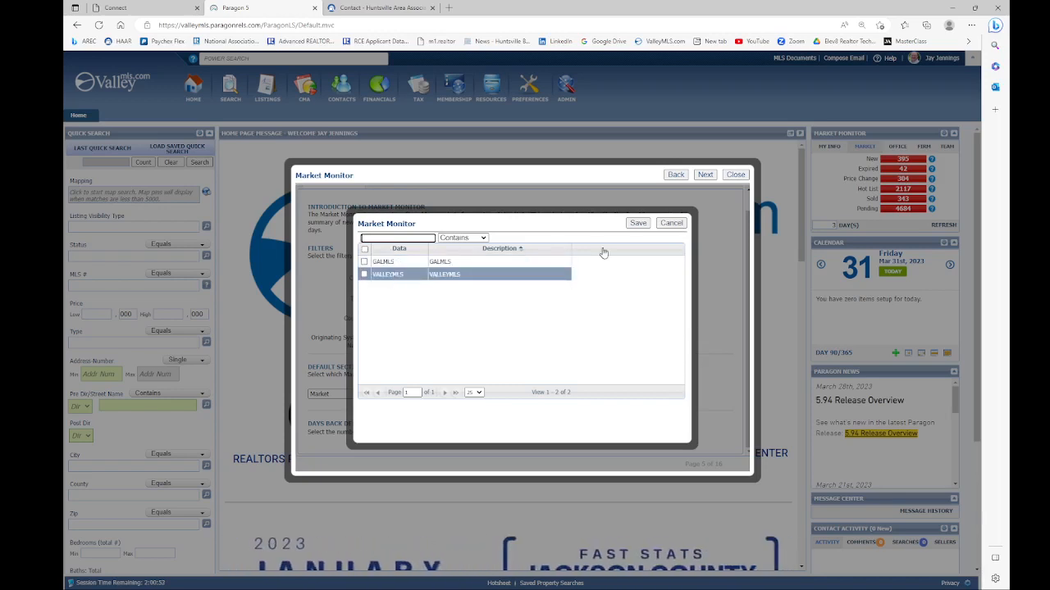
click(670, 224)
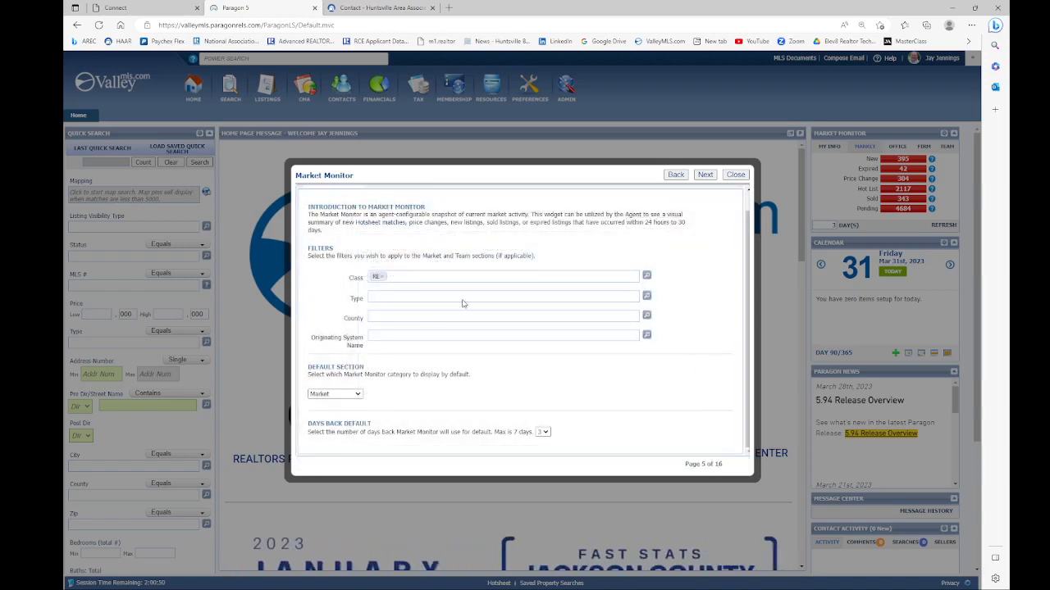
click(357, 395)
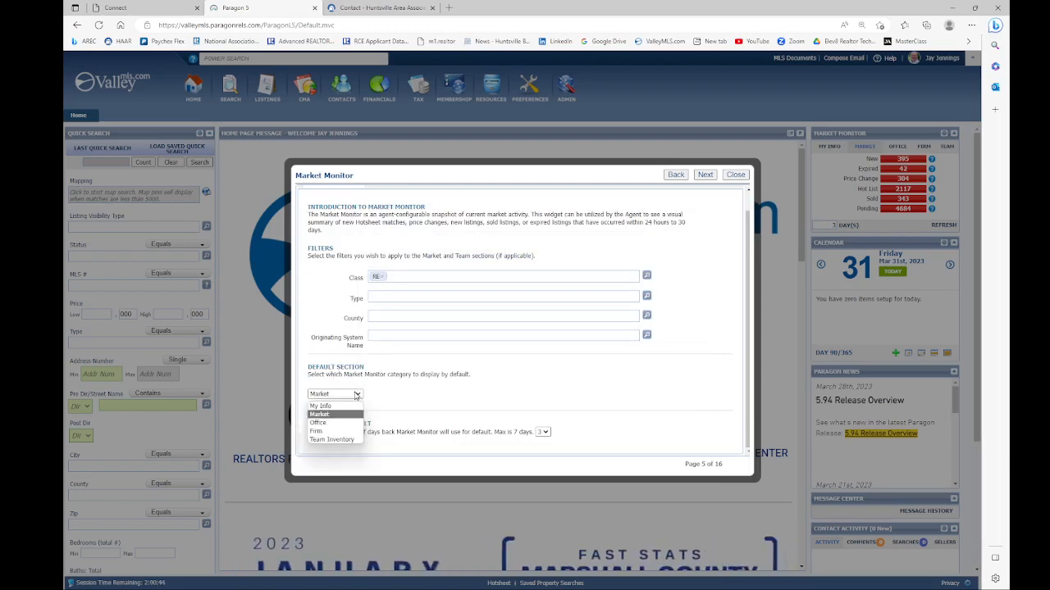
click(323, 418)
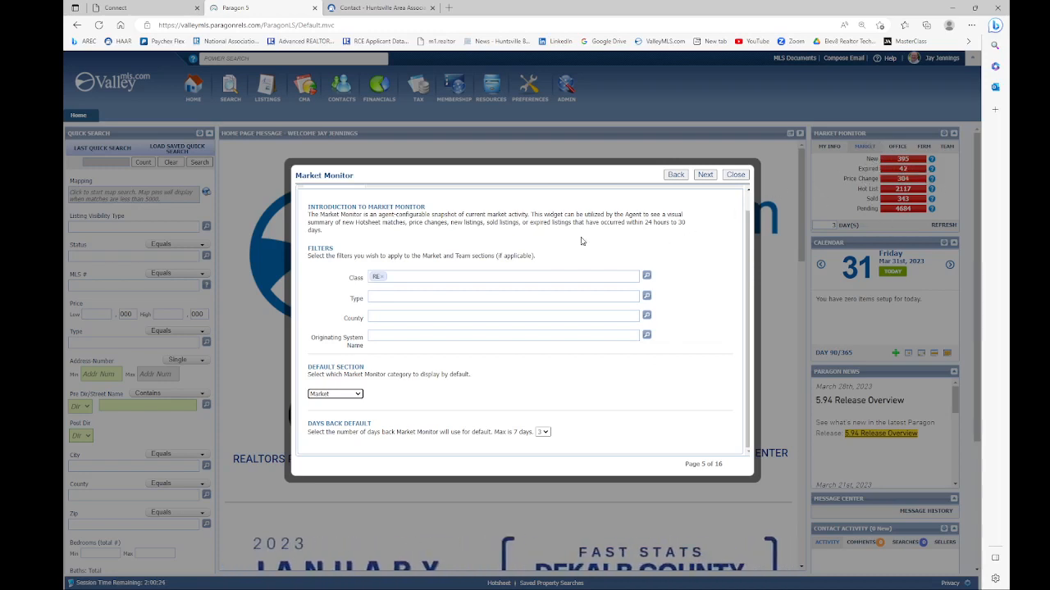
Step: Remove RE from the Class filter and advance to Result Options, page 7 of 16
click(382, 278)
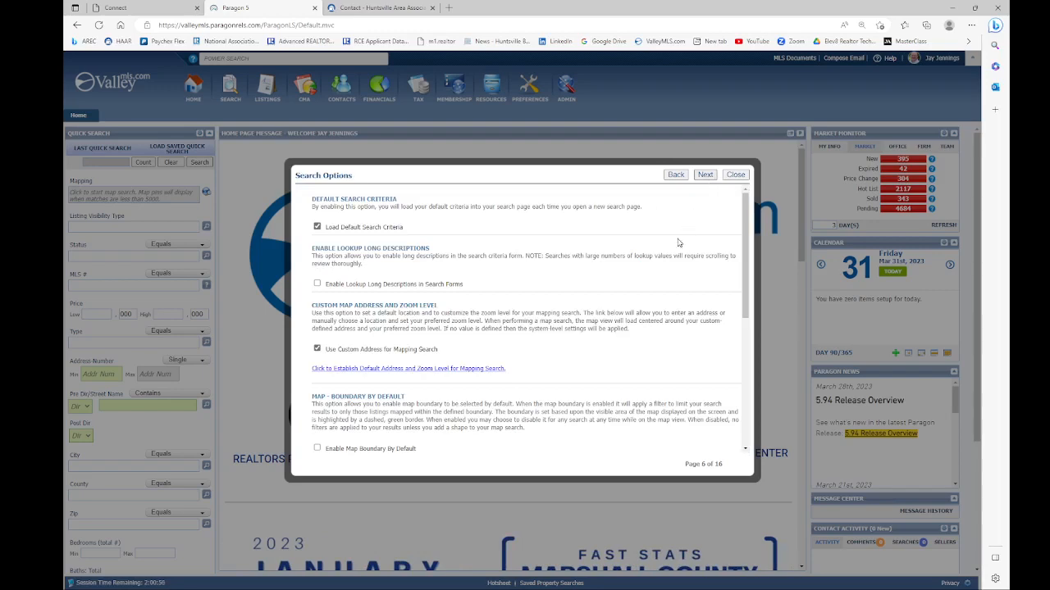
scroll(684, 233, down, 1)
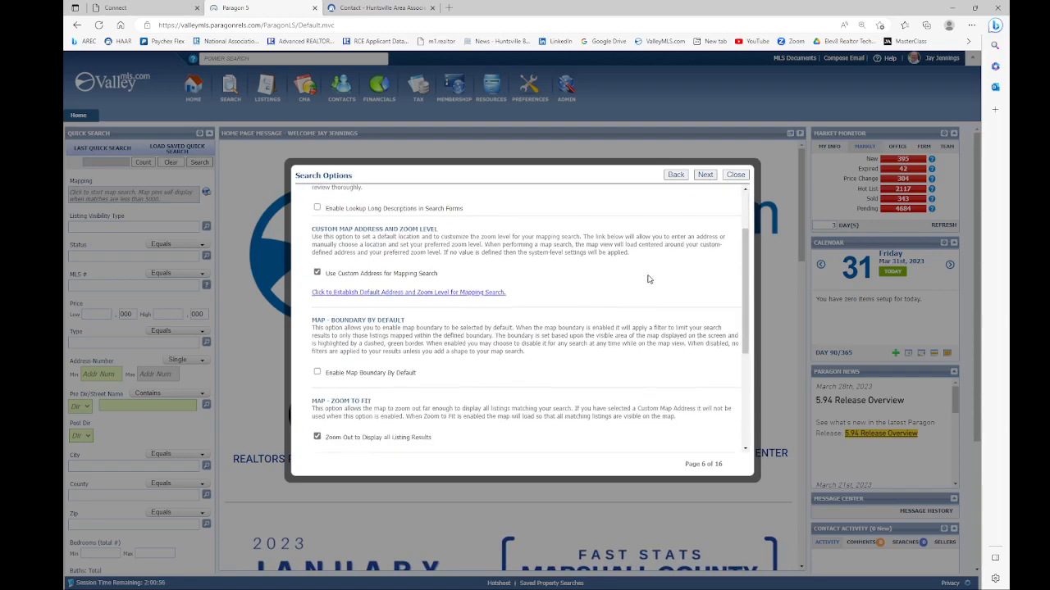
click(705, 176)
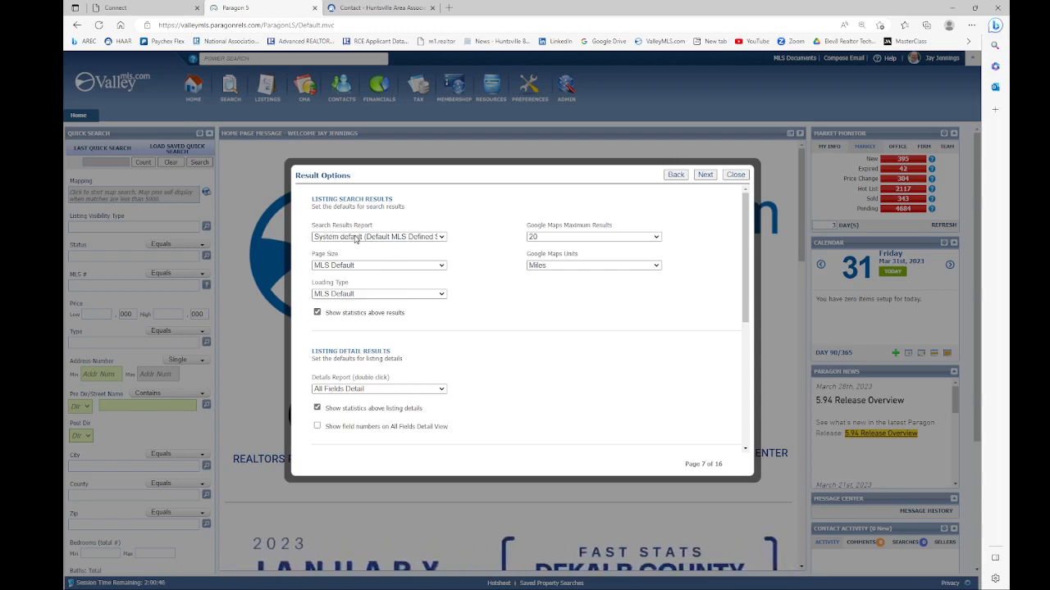
click(443, 237)
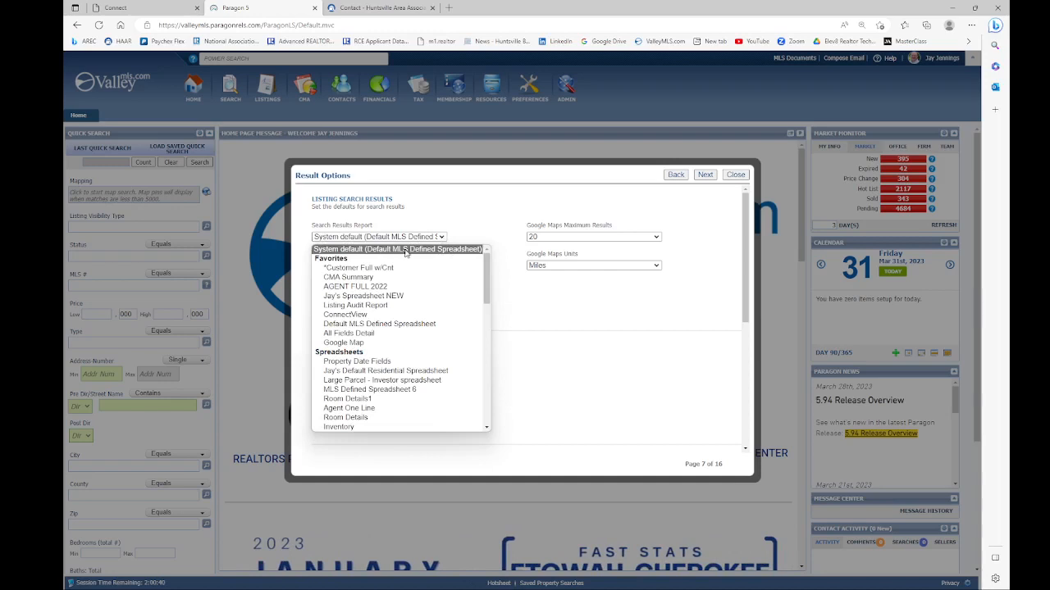
click(441, 239)
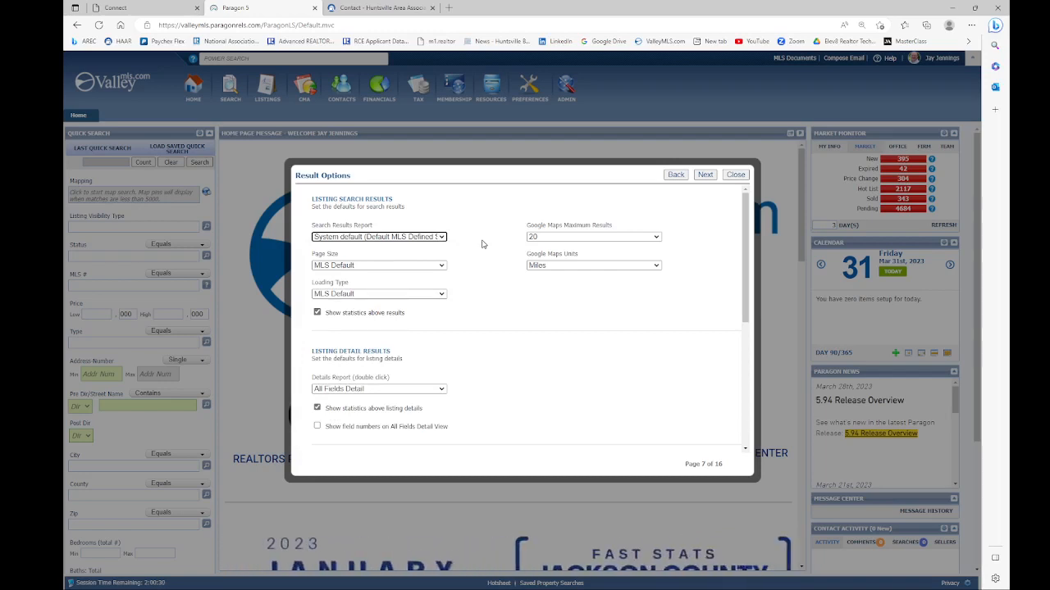
scroll(482, 243, down, 1)
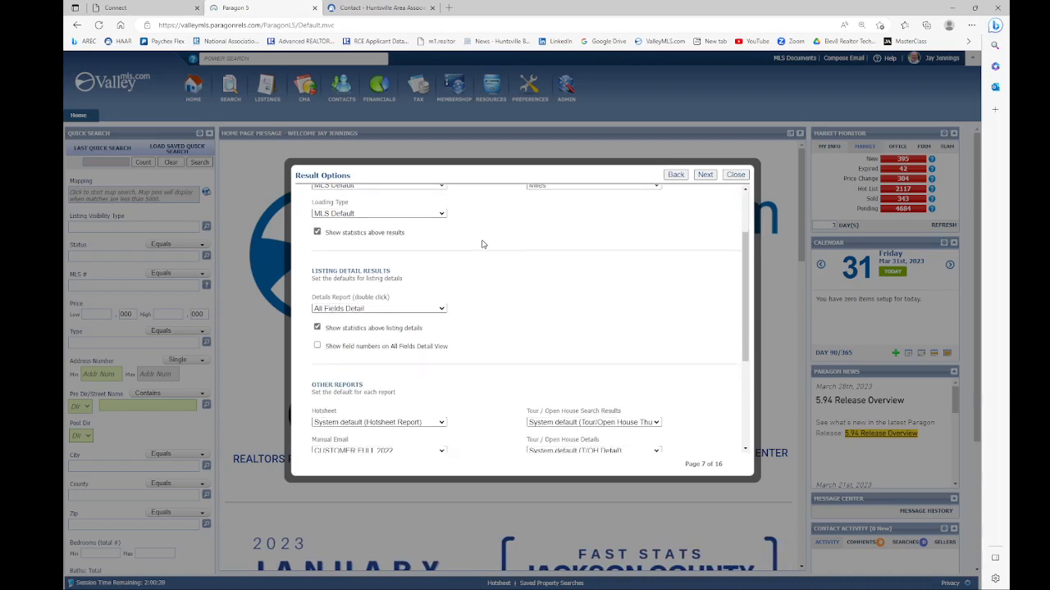
scroll(482, 244, down, 1)
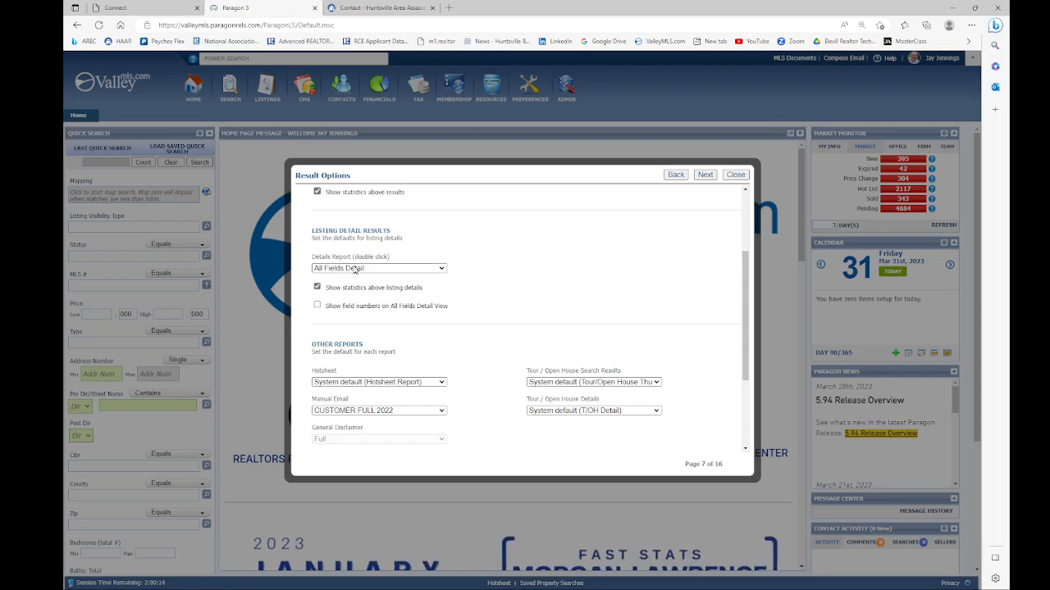
click(425, 270)
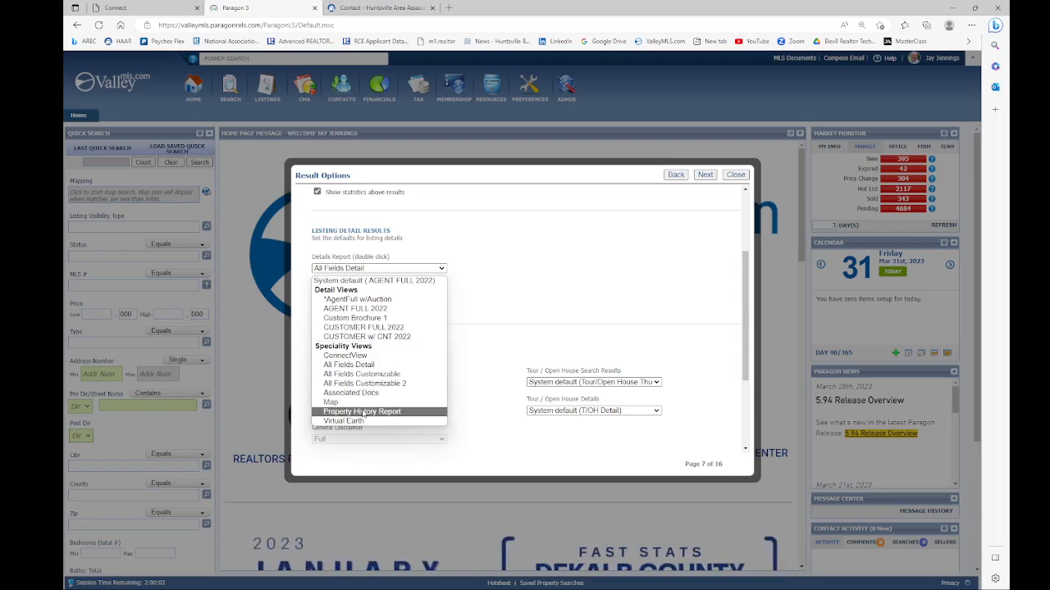
click(361, 310)
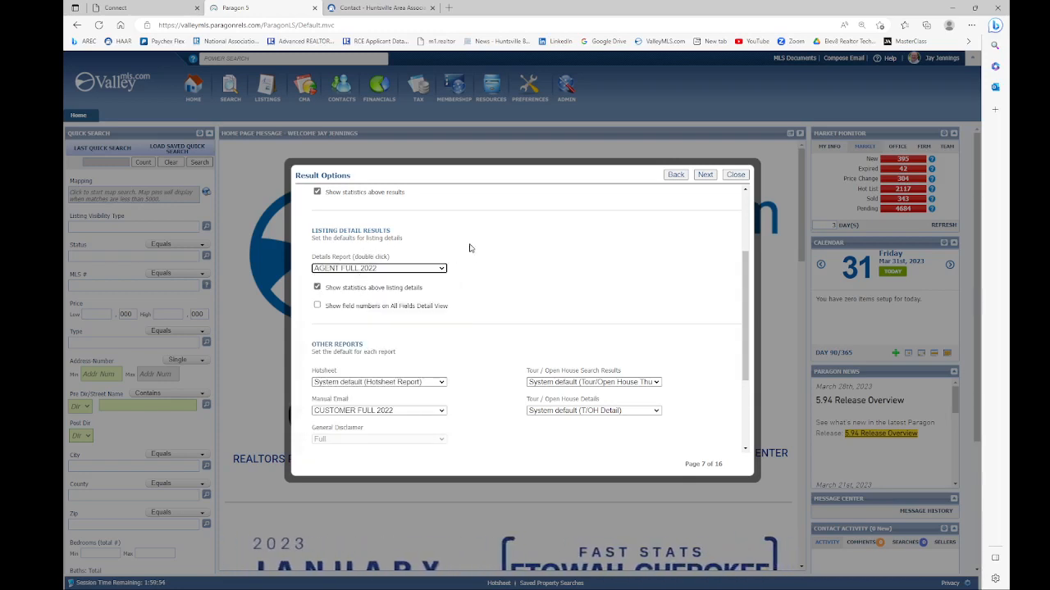
scroll(506, 249, down, 1)
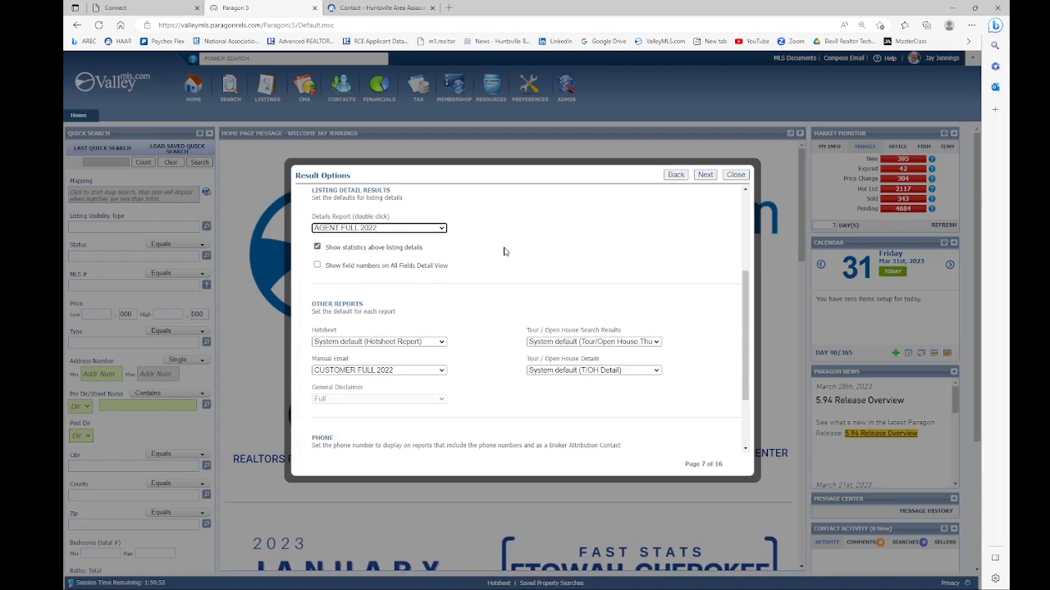
scroll(505, 252, down, 1)
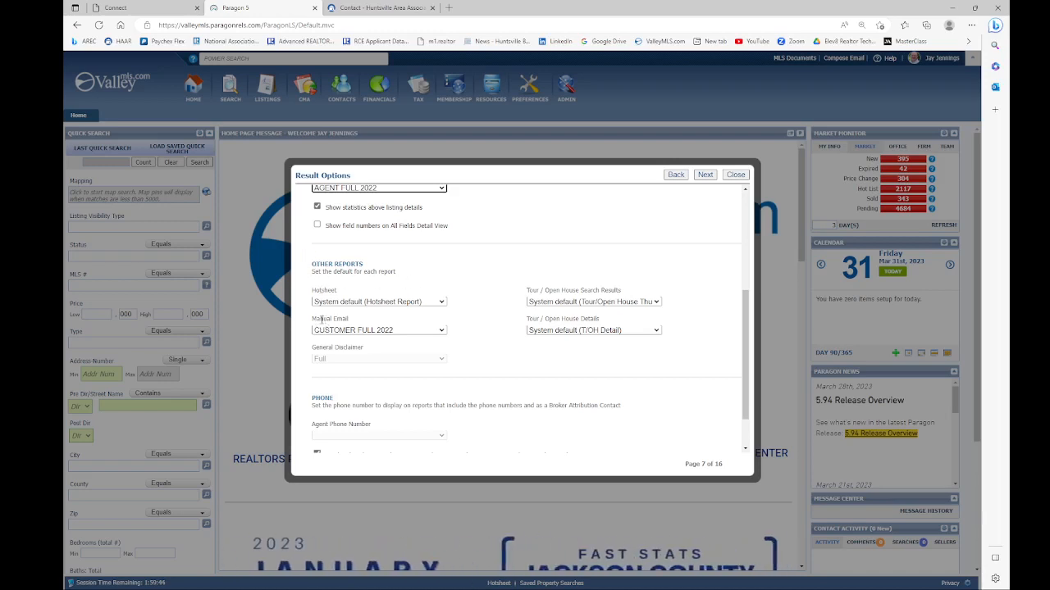
Step: Keep CUSTOMER FULL 2022 for manual emails and phone display on reports, then reach User Interface
click(442, 331)
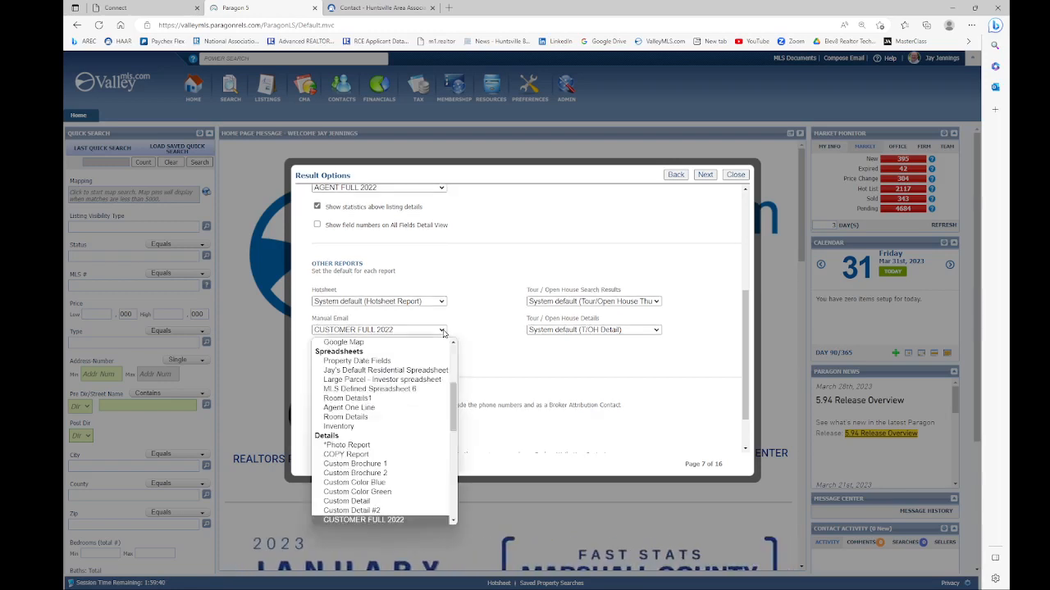
click(442, 331)
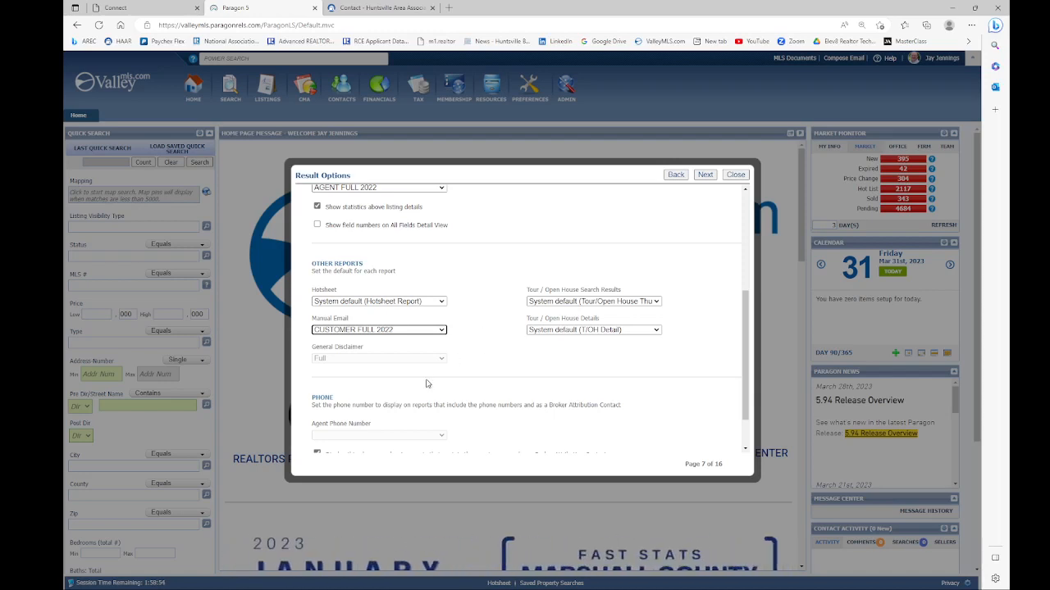
scroll(460, 360, down, 1)
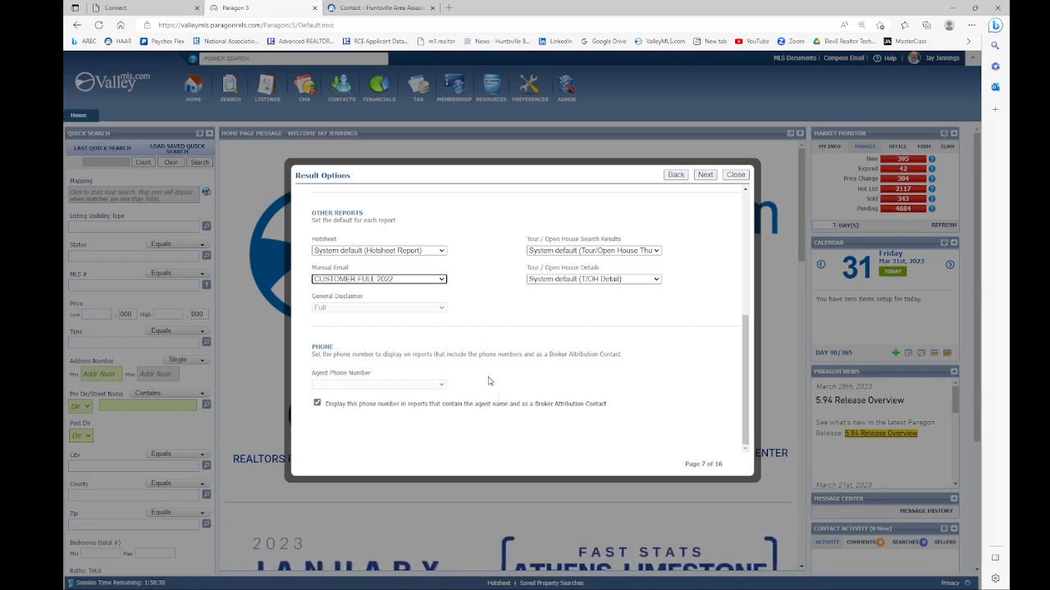
click(317, 404)
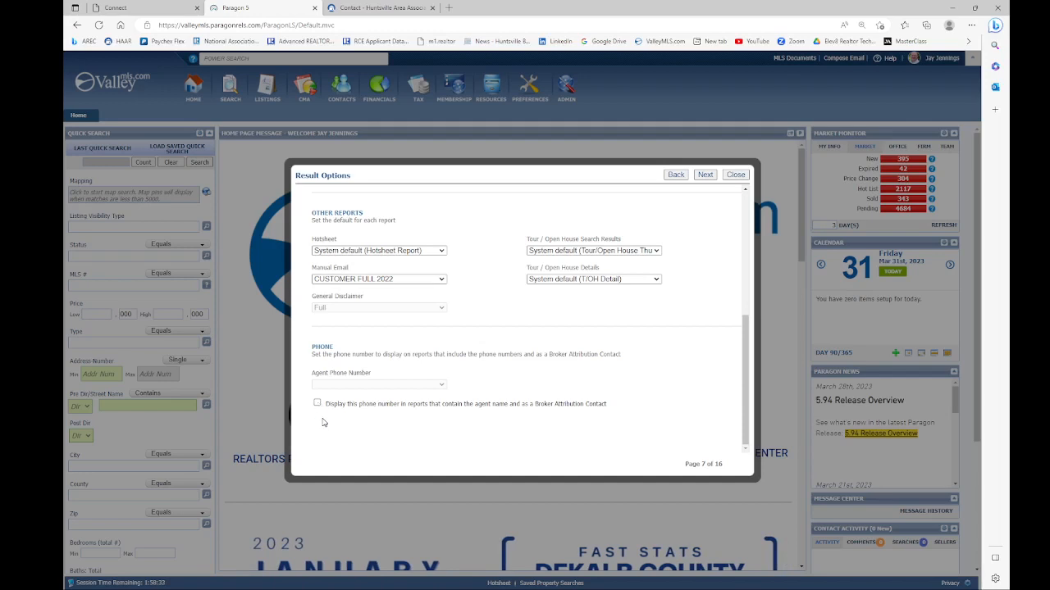
click(318, 403)
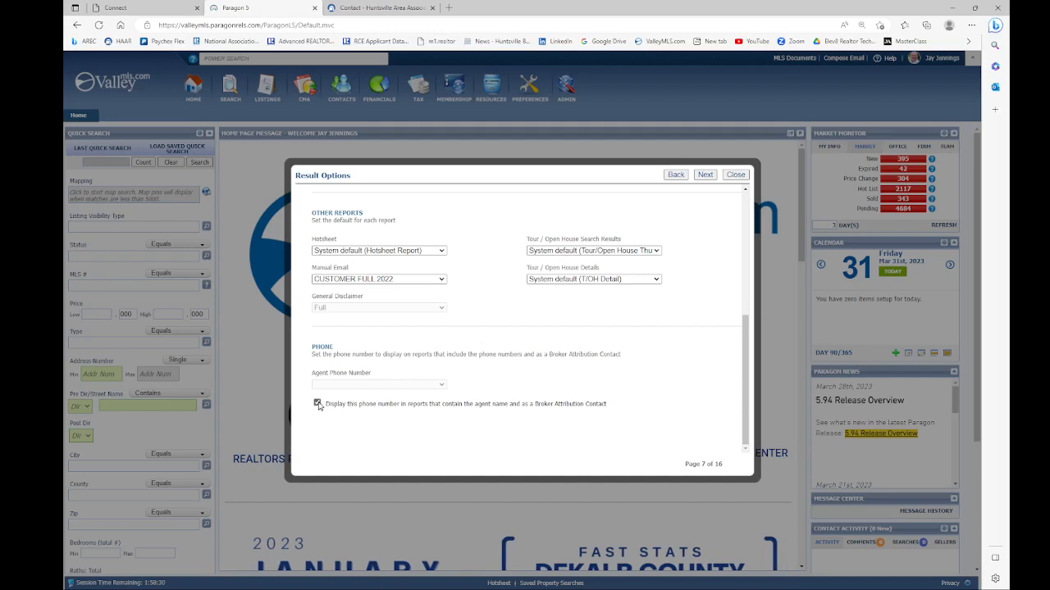
click(705, 175)
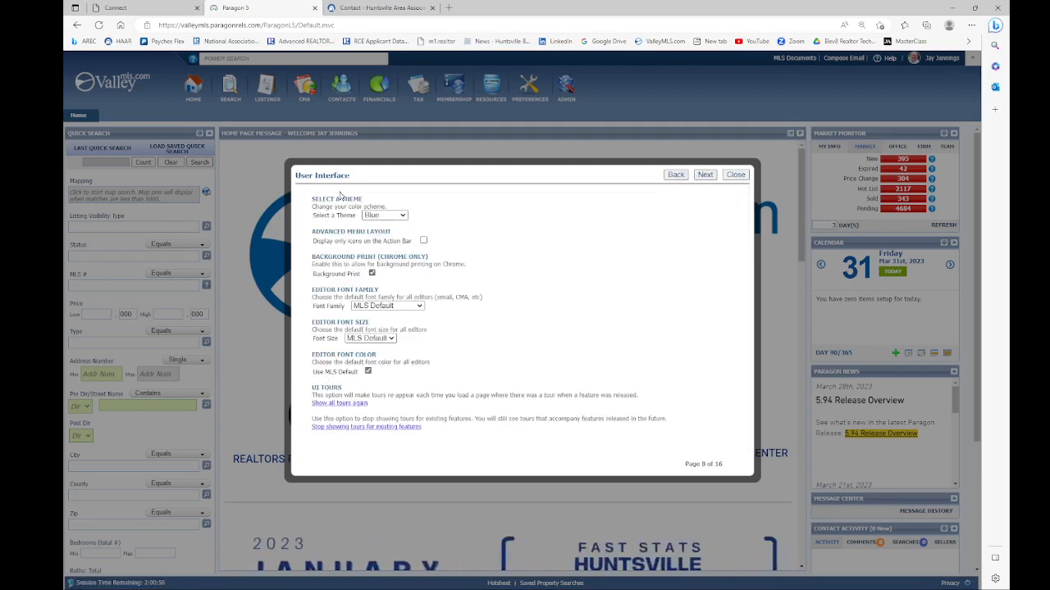
click(403, 217)
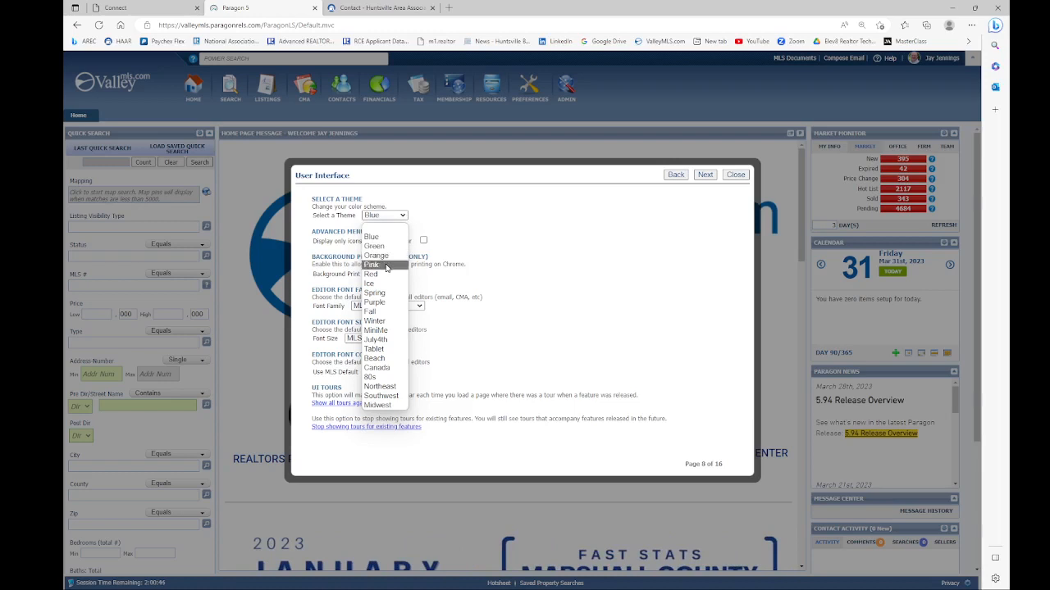
click(380, 332)
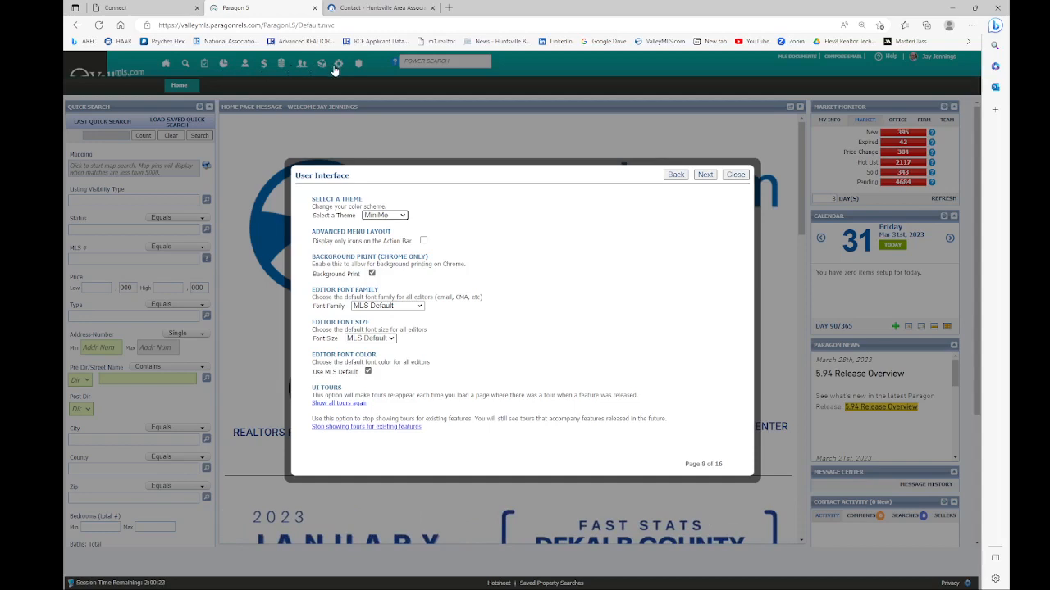
click(402, 215)
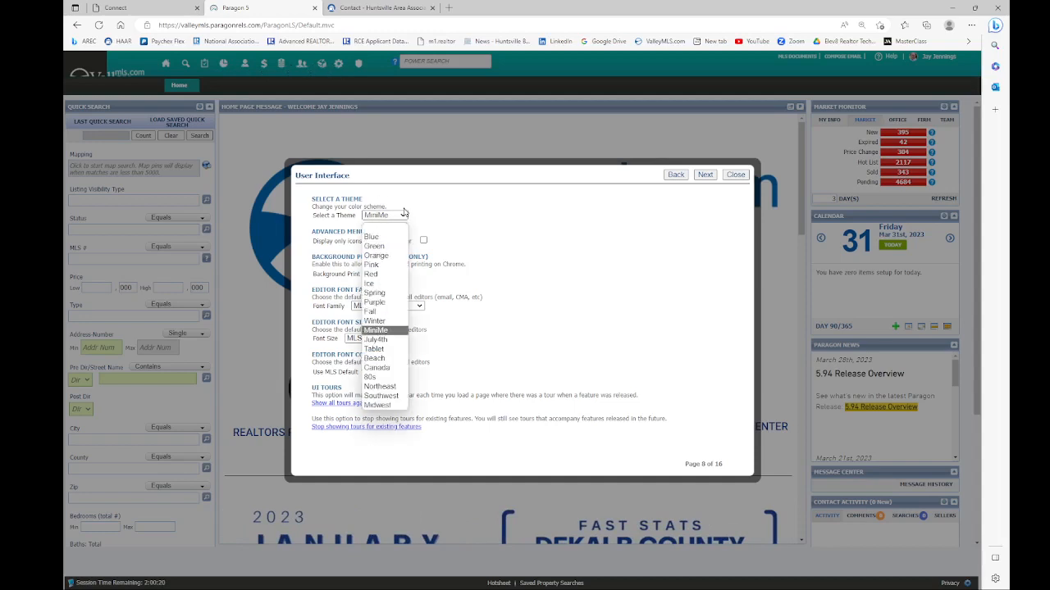
click(371, 237)
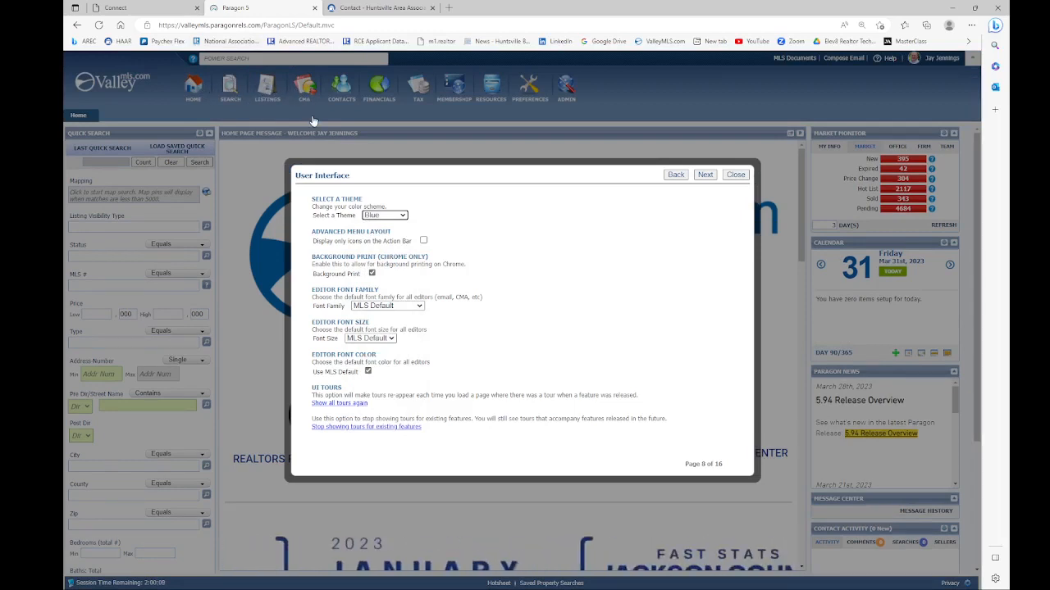
Step: Step past Contact Manager, Time Zone, Calendar and Mobile Account settings to Email Options, page 13
click(706, 175)
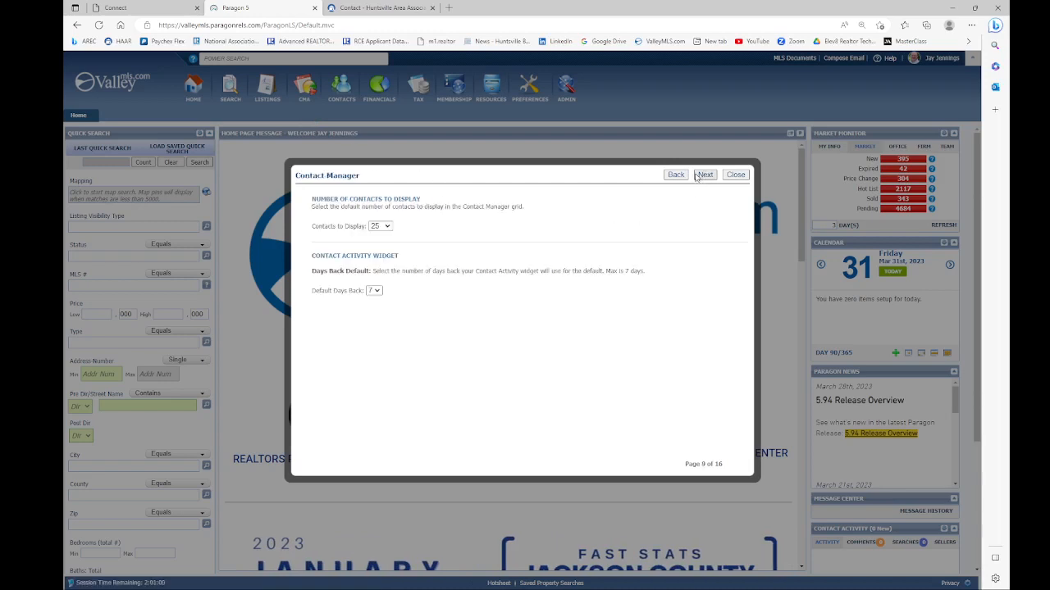
click(705, 175)
click(705, 175)
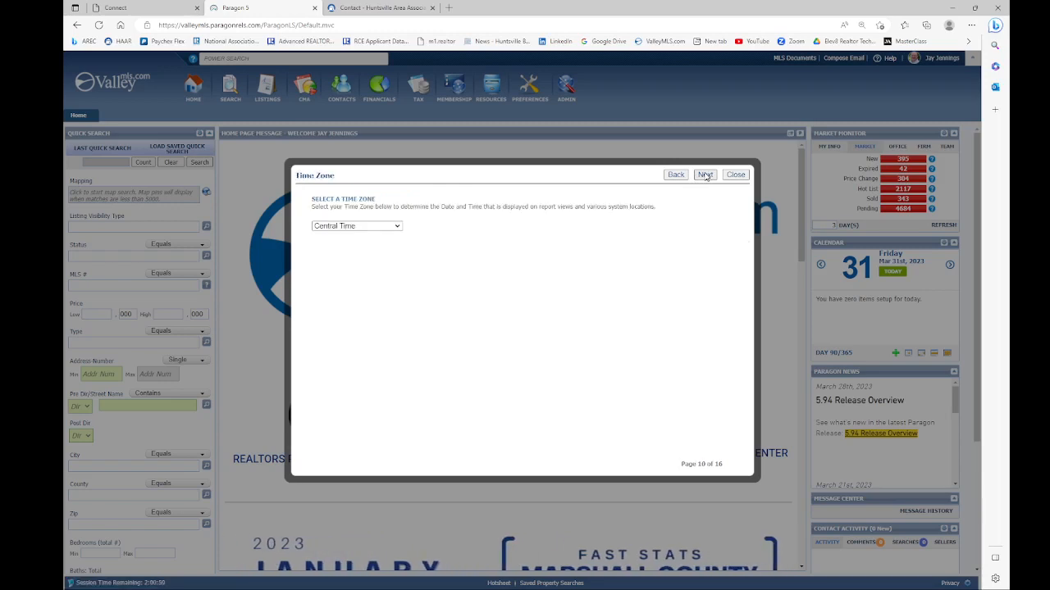
click(705, 174)
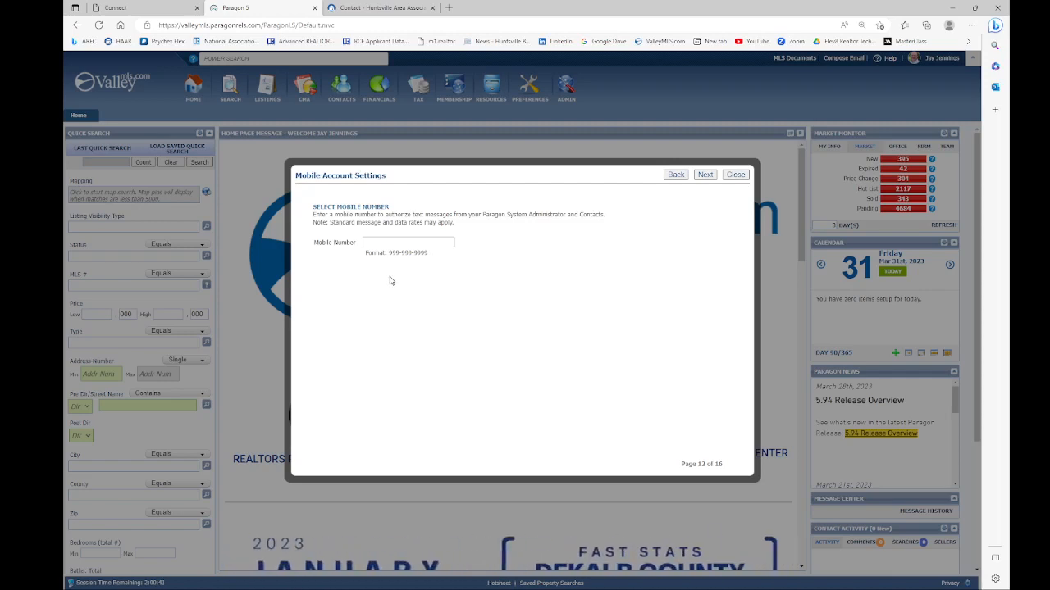
click(704, 175)
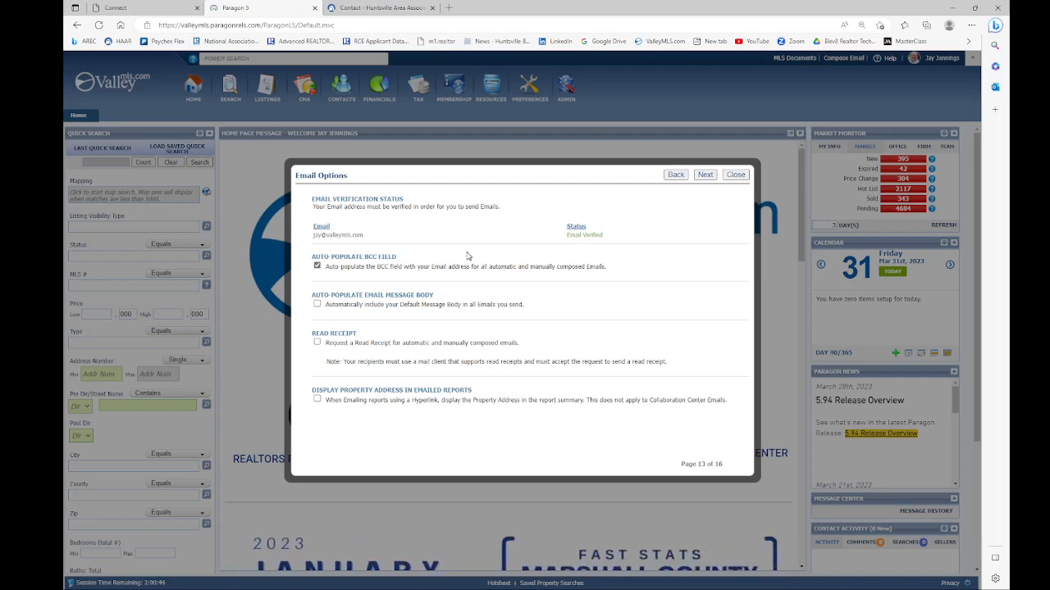
Step: Leave Auto-populate BCC checked and advance past notification defaults to Message Body, page 15
click(317, 268)
click(318, 266)
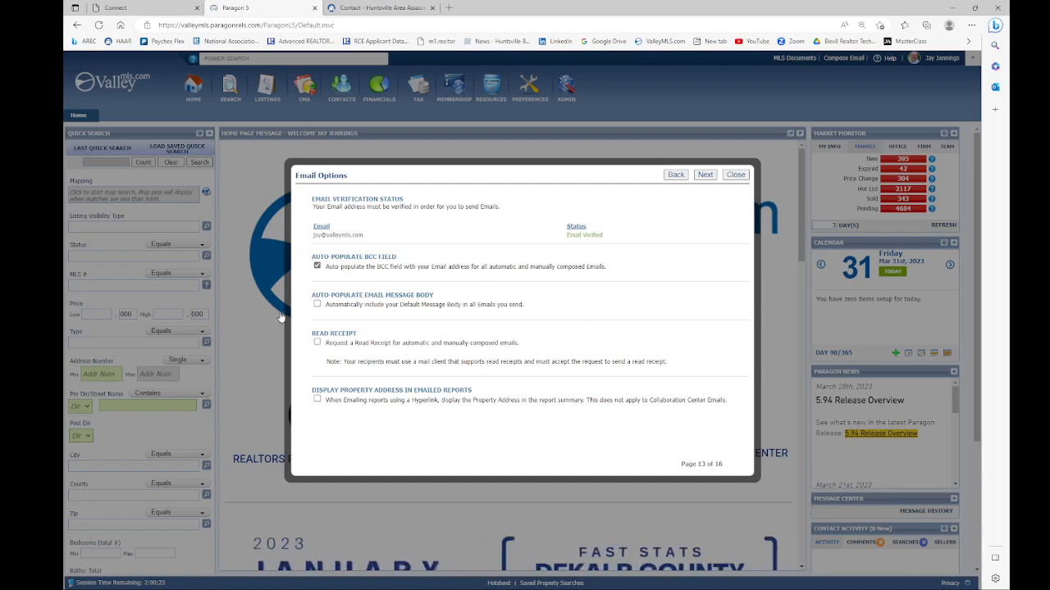
click(705, 177)
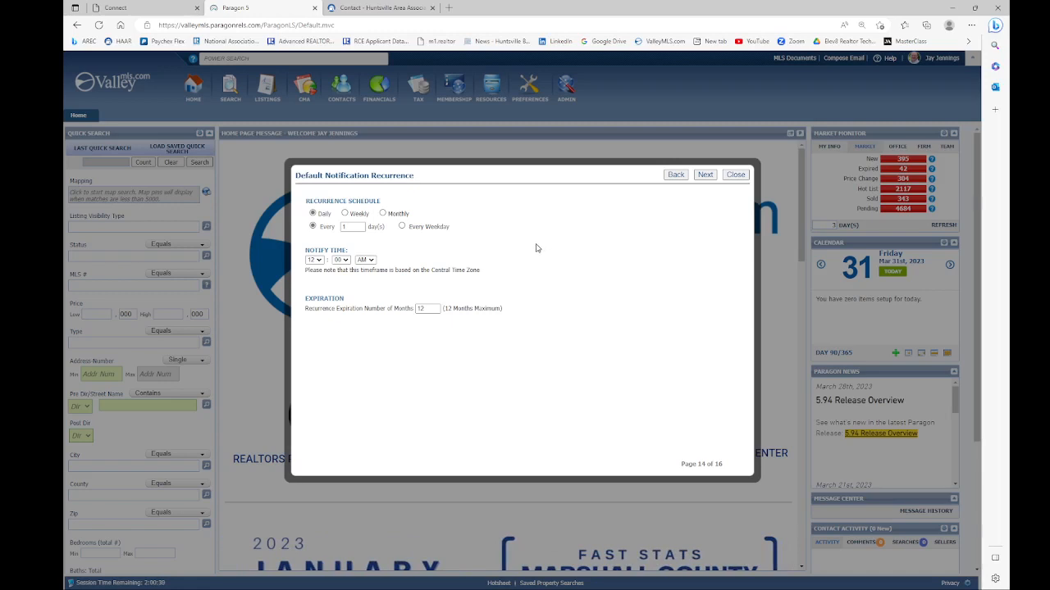
click(703, 176)
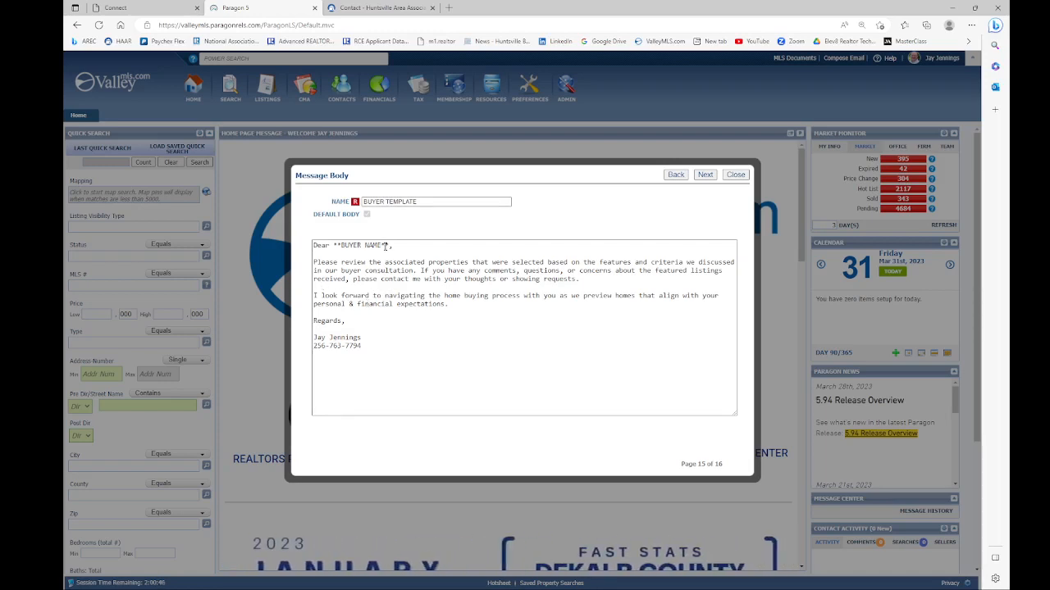
Step: Inspect the BUYER NAME placeholder in the BUYER TEMPLATE, then advance to Email Signature, page 16
drag(391, 245, 333, 245)
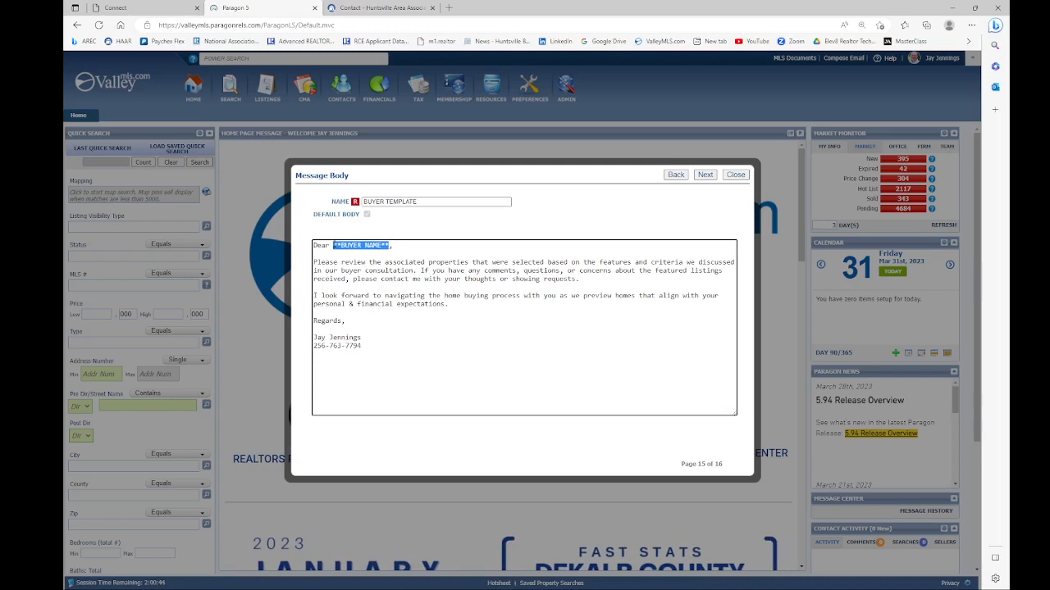
click(364, 283)
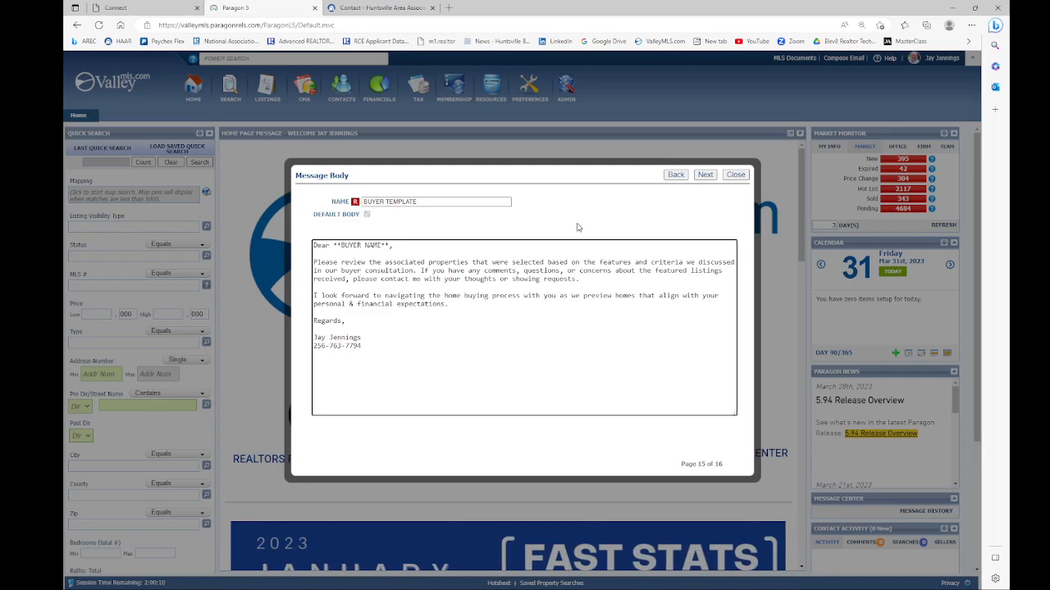
click(707, 176)
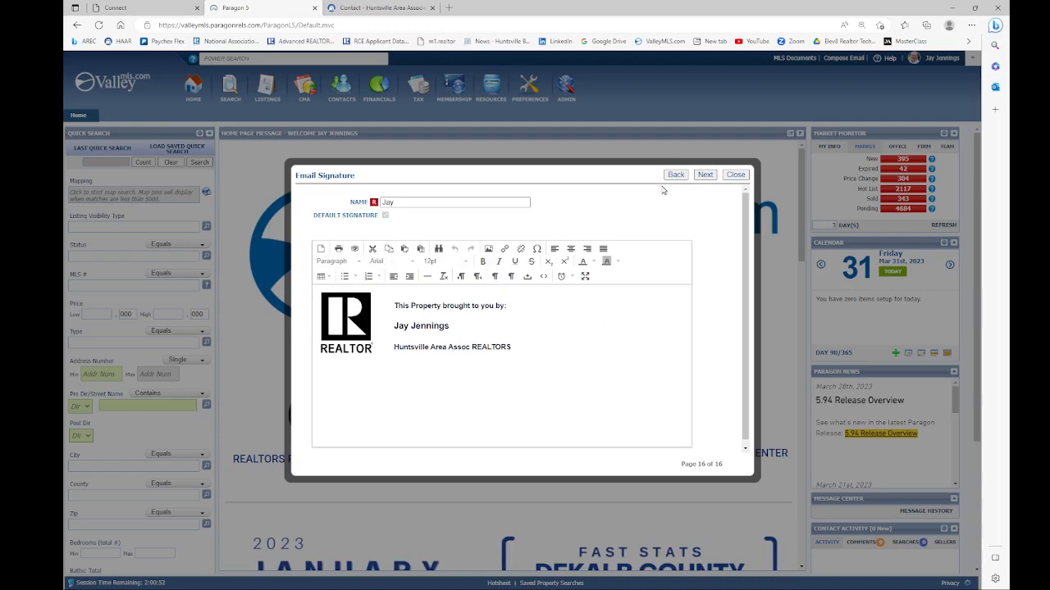
Step: Finish the email signature step and close the completed preferences setup wizard
click(706, 175)
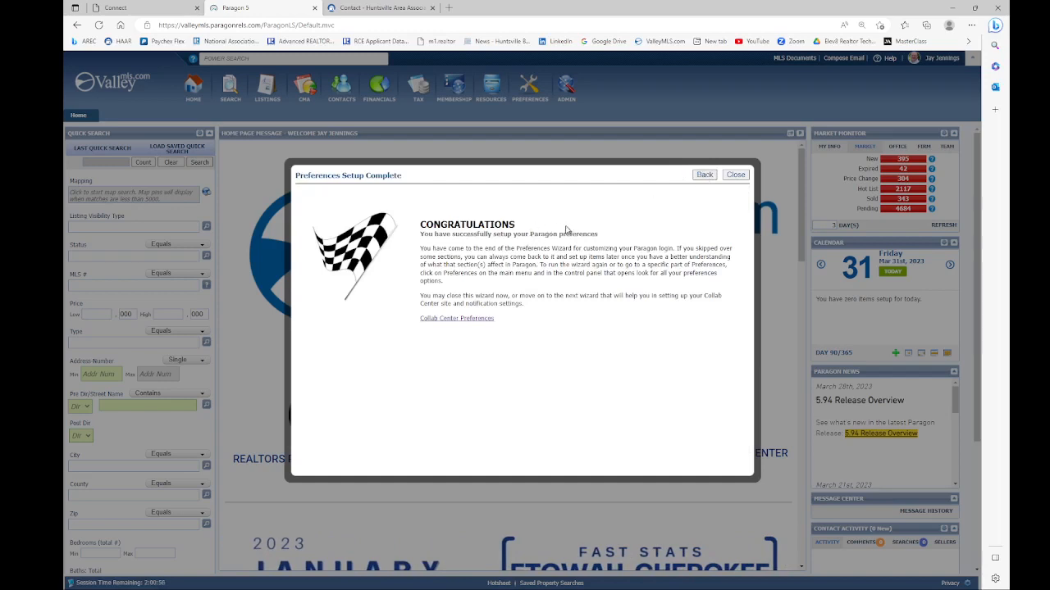
click(734, 176)
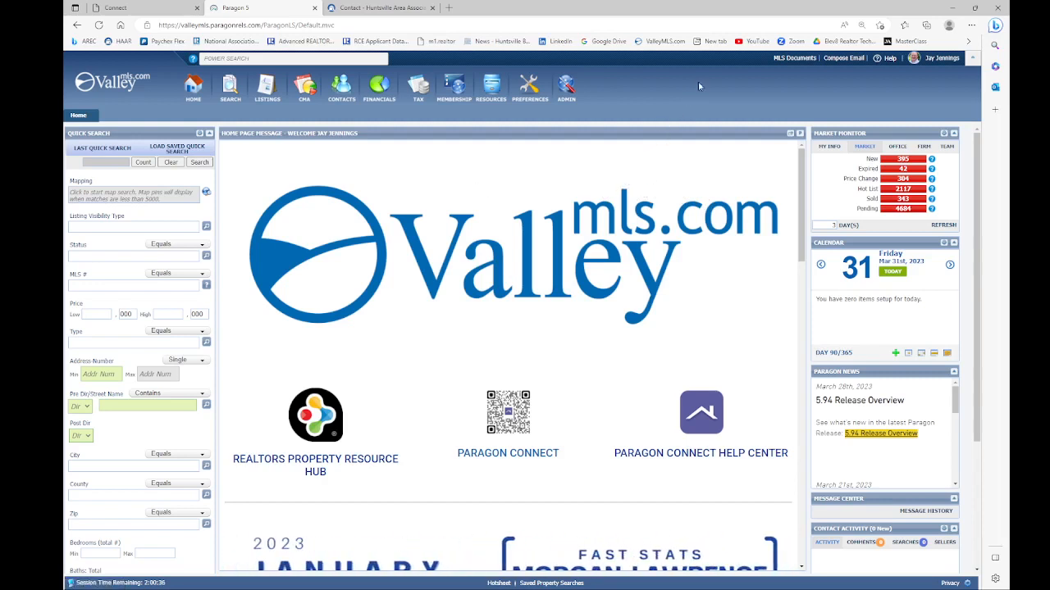
click(792, 59)
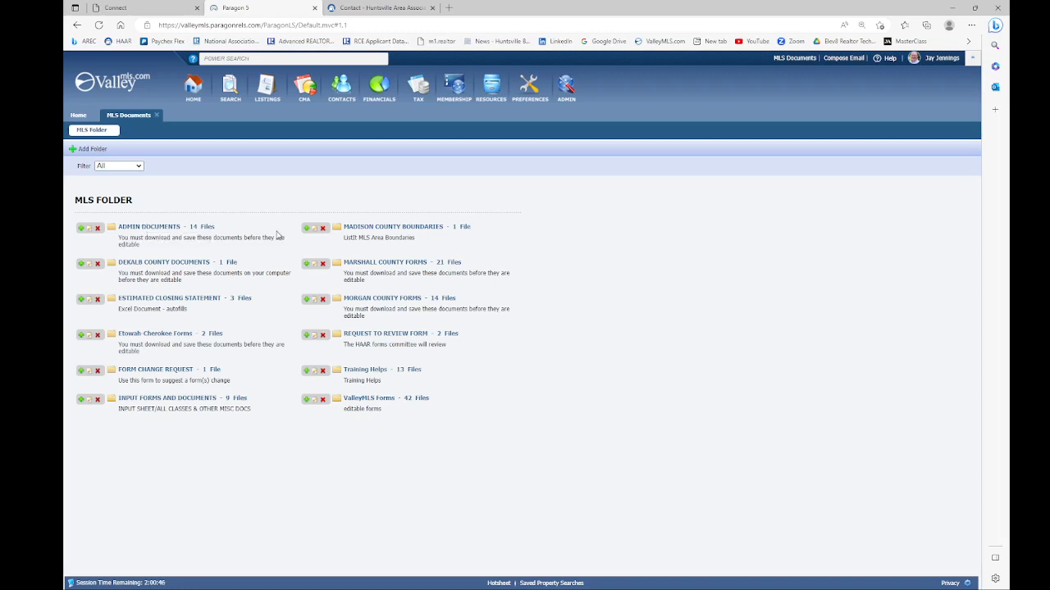
click(145, 228)
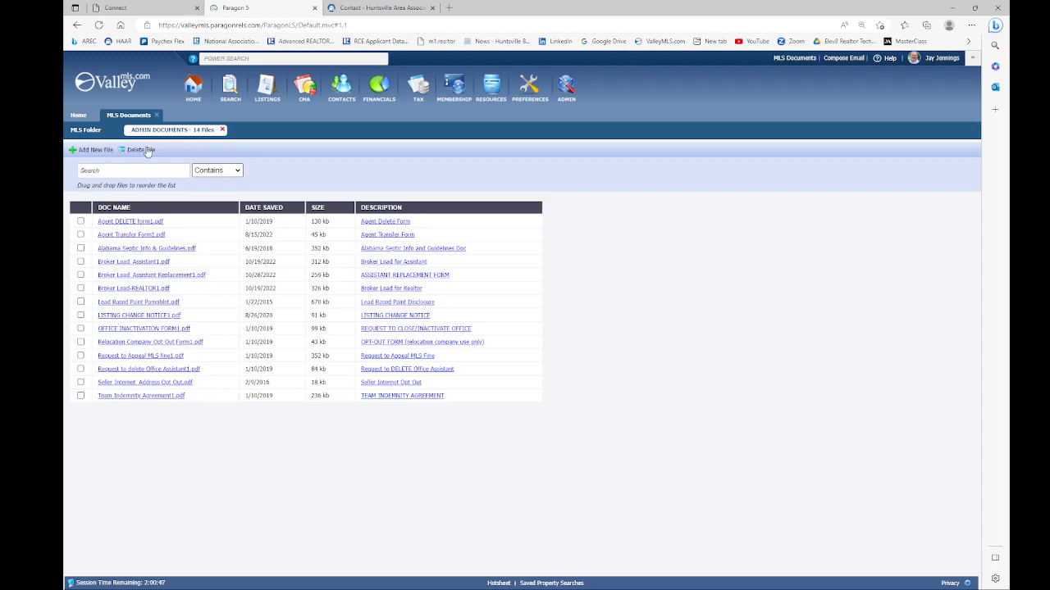
click(221, 130)
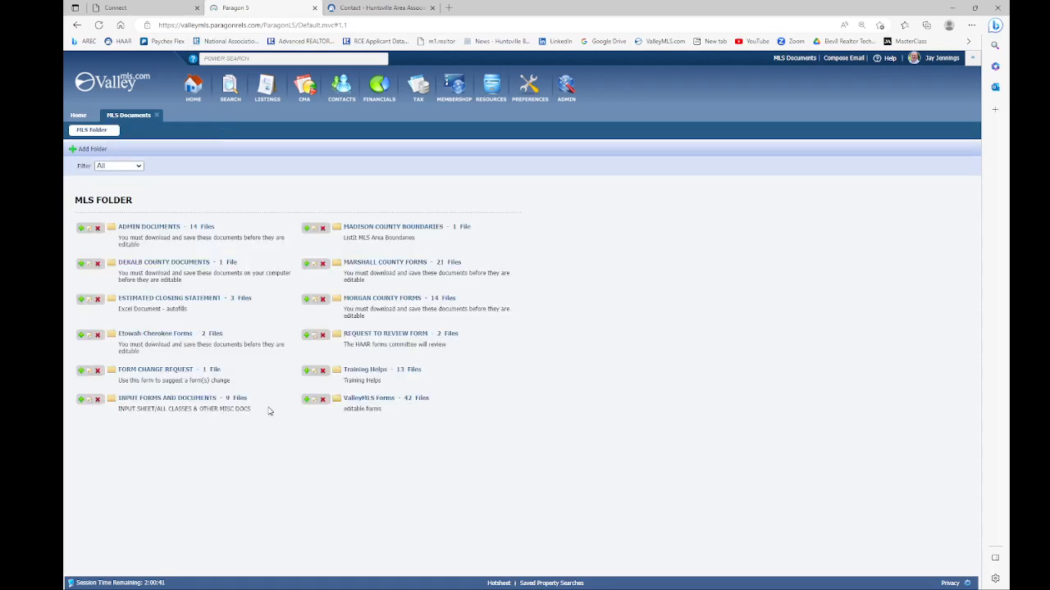
click(349, 402)
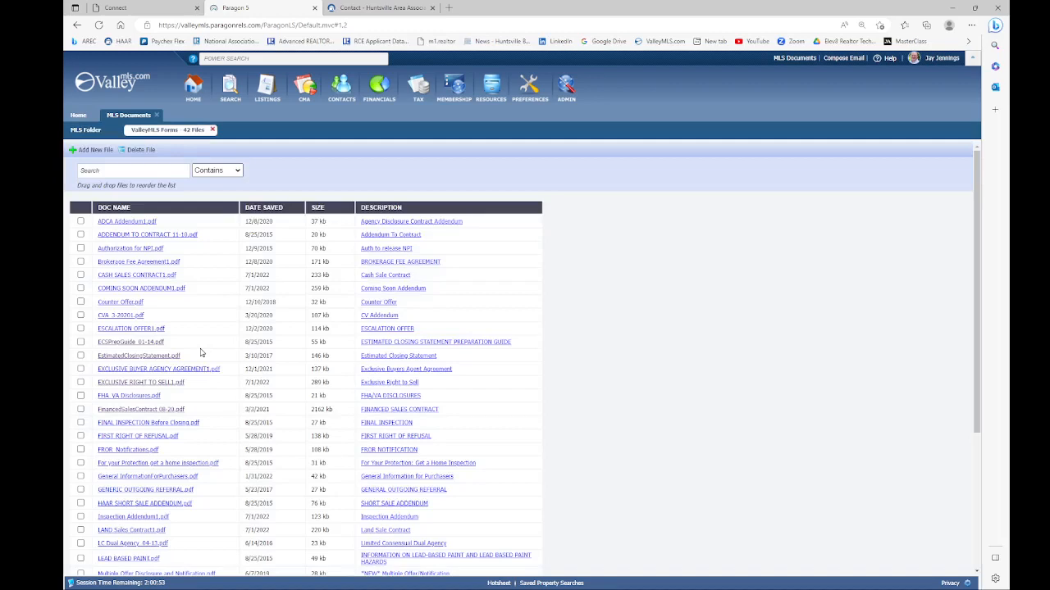
scroll(201, 353, down, 3)
scroll(199, 348, down, 2)
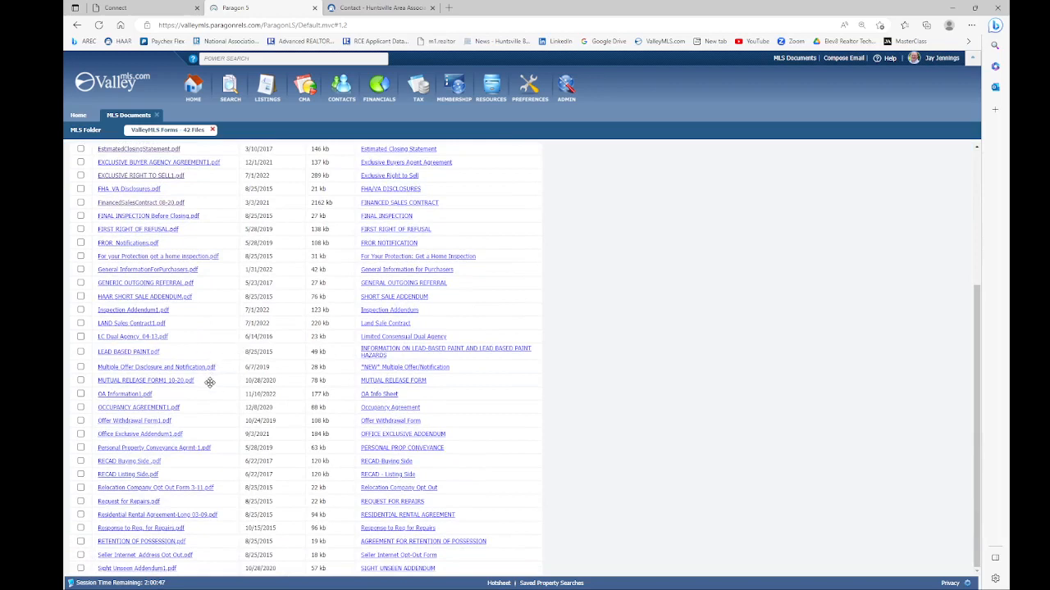
scroll(207, 392, up, 5)
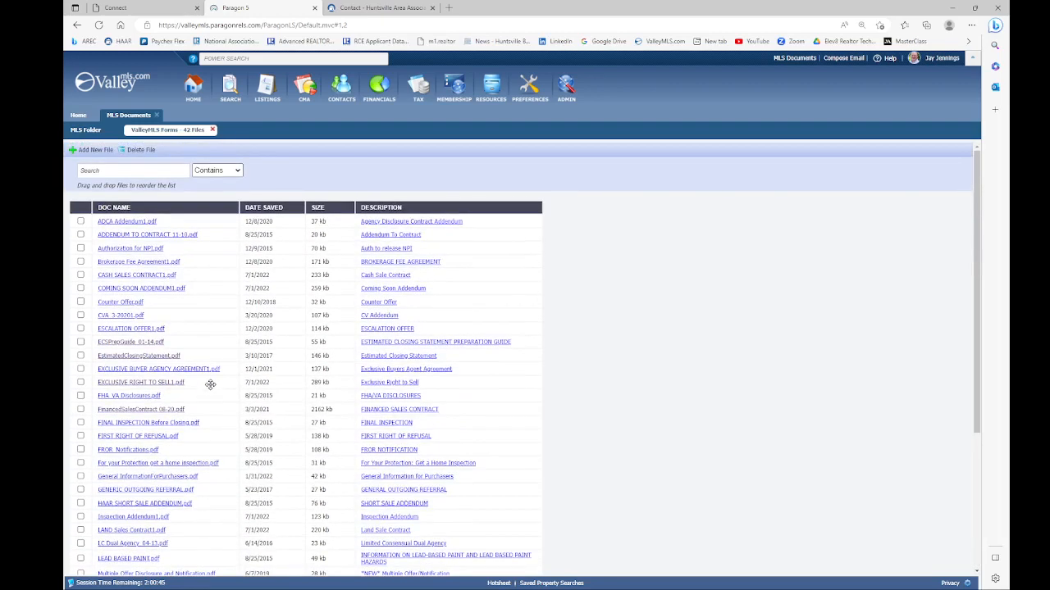
click(212, 130)
click(157, 118)
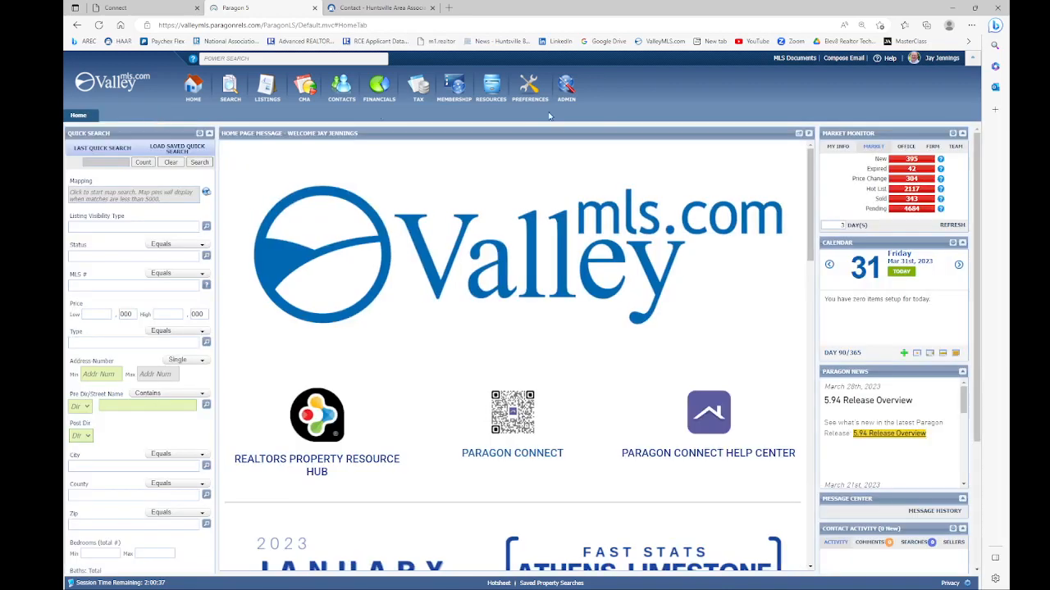
click(840, 59)
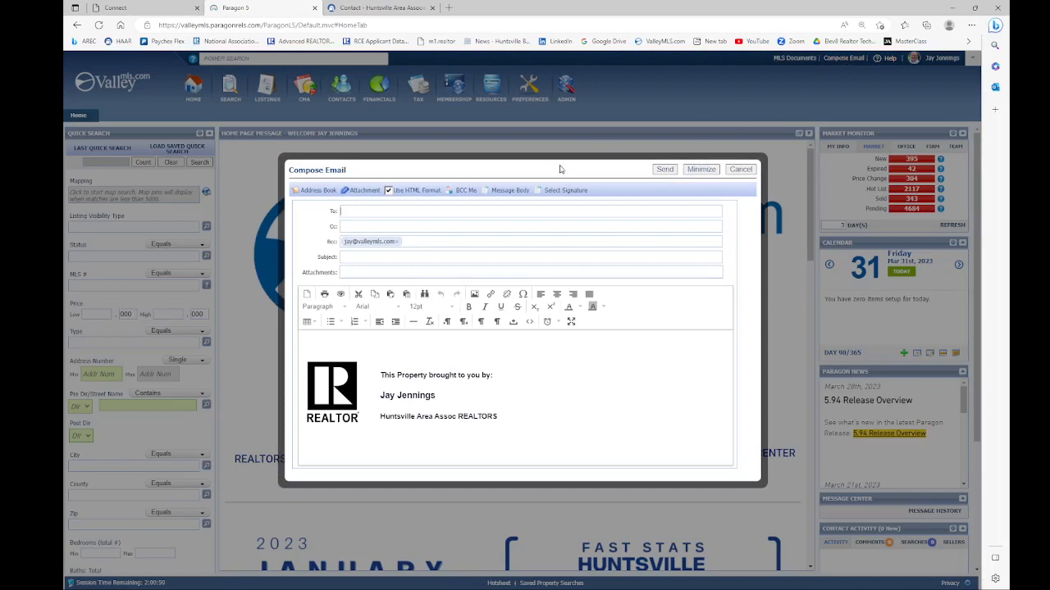
click(315, 191)
scroll(431, 327, down, 1)
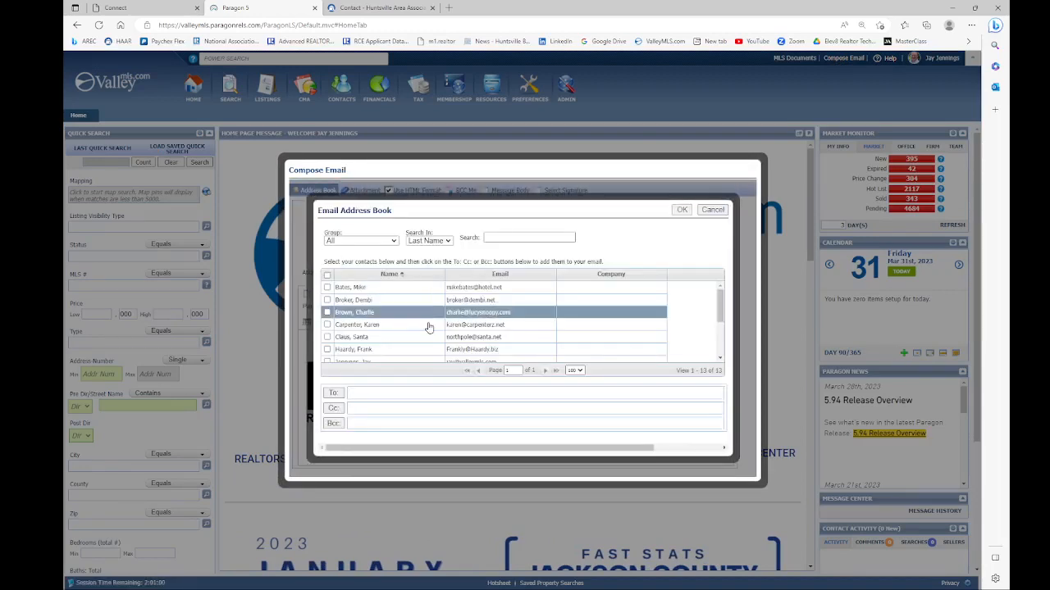
scroll(431, 328, up, 1)
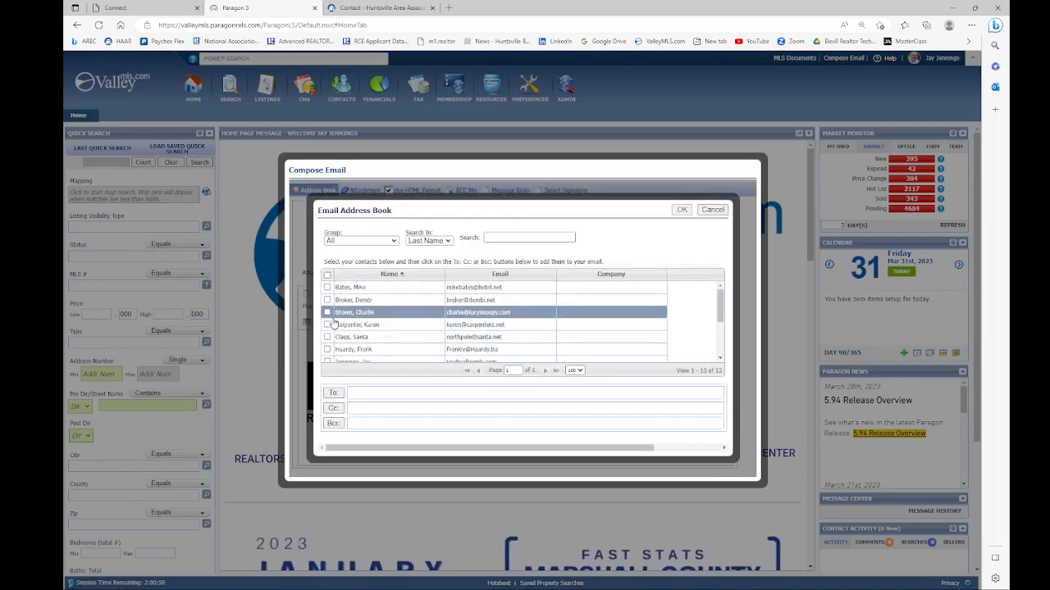
scroll(368, 338, down, 3)
scroll(425, 325, down, 1)
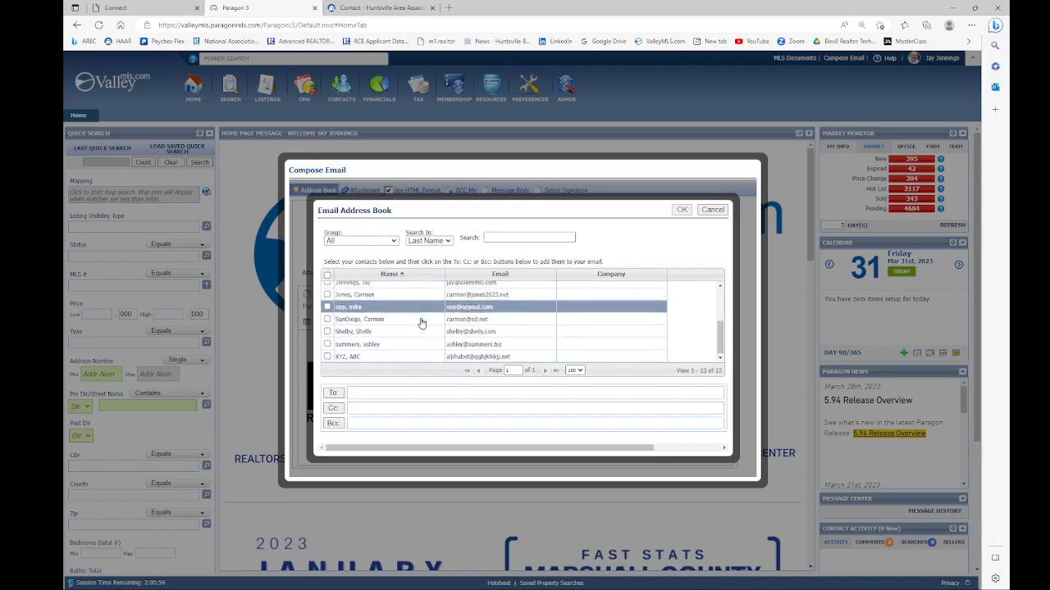
scroll(387, 331, up, 1)
scroll(387, 331, up, 2)
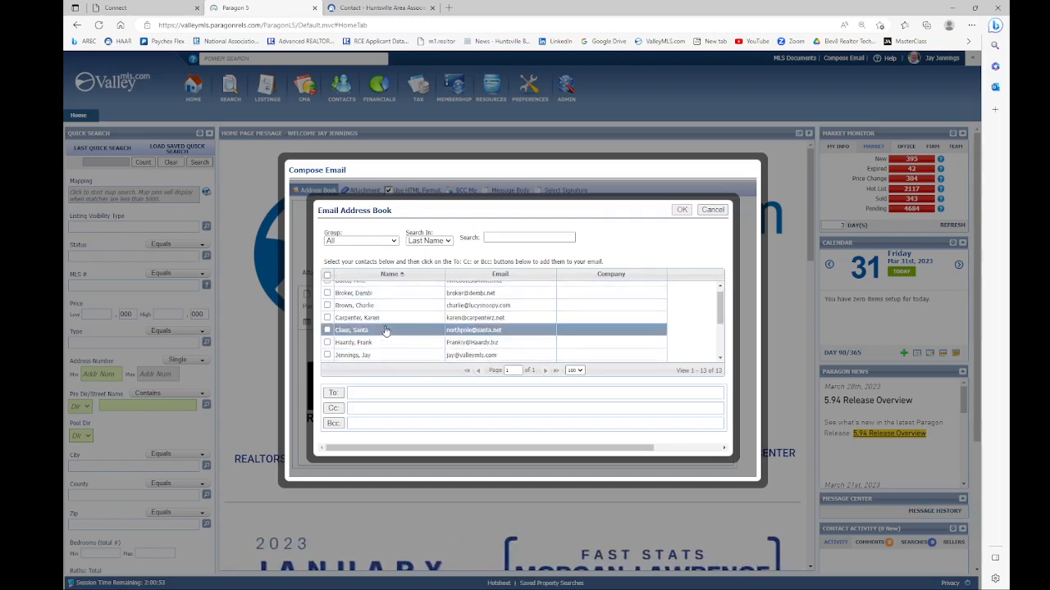
scroll(392, 330, down, 2)
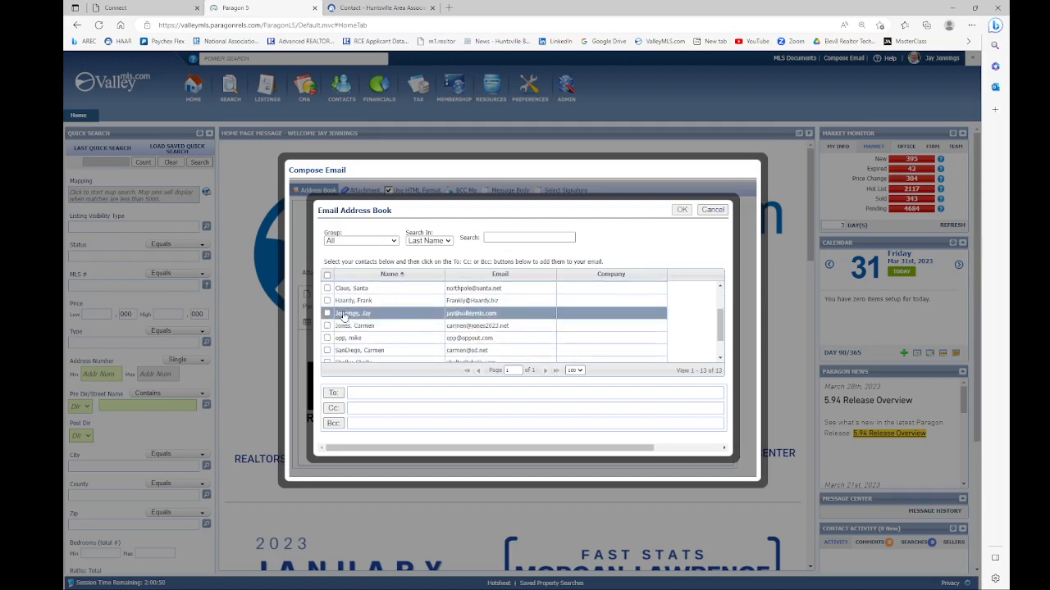
click(328, 303)
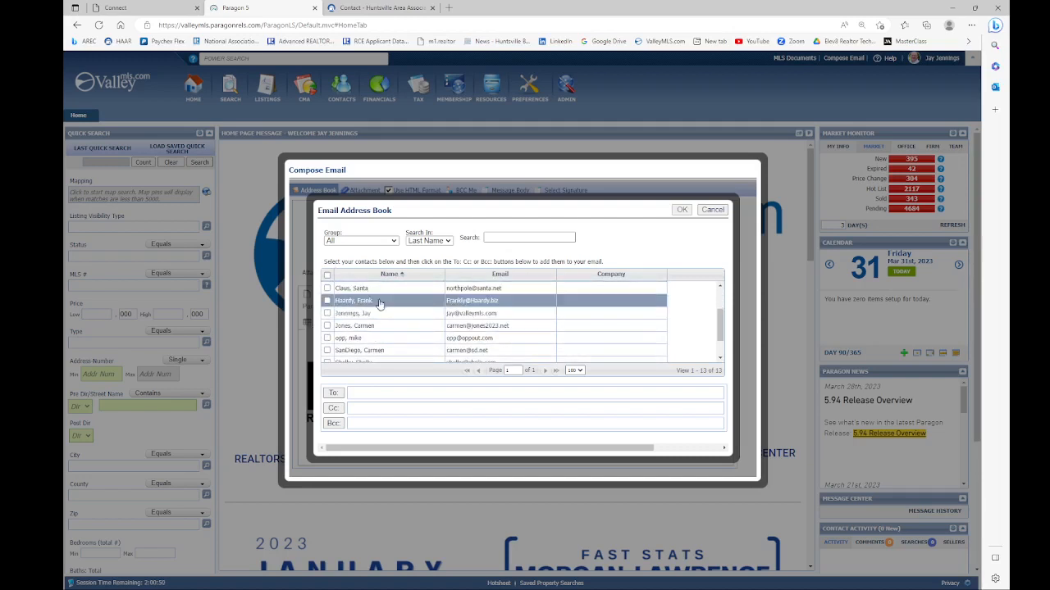
click(327, 325)
click(338, 397)
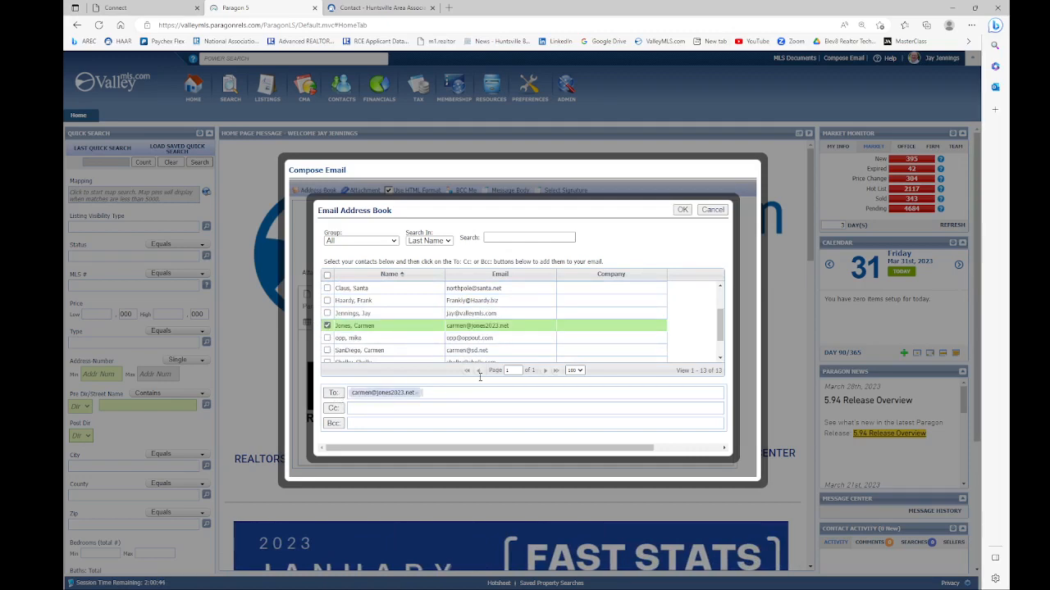
click(682, 210)
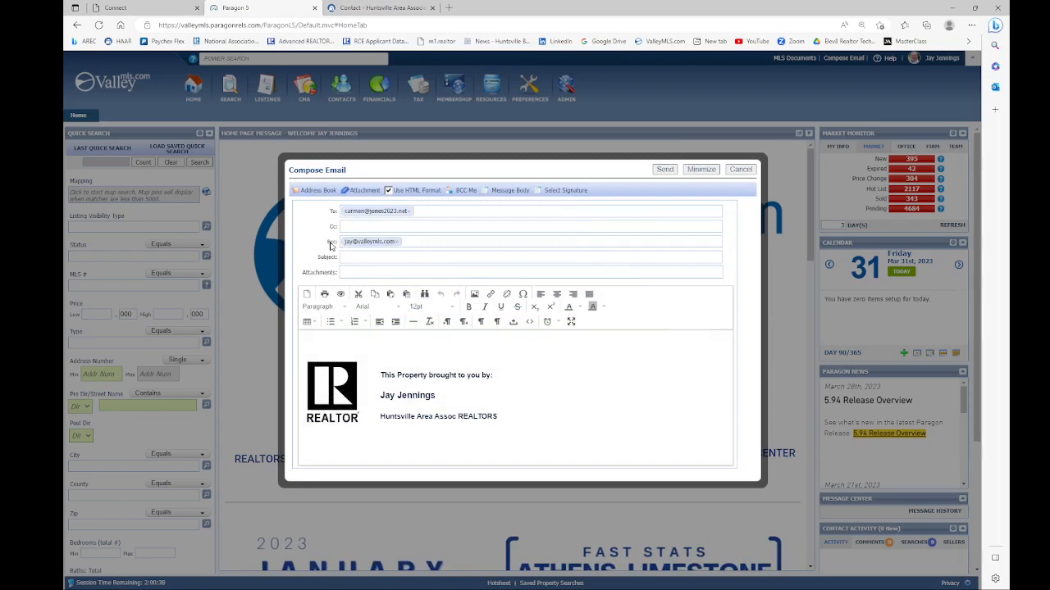
click(394, 243)
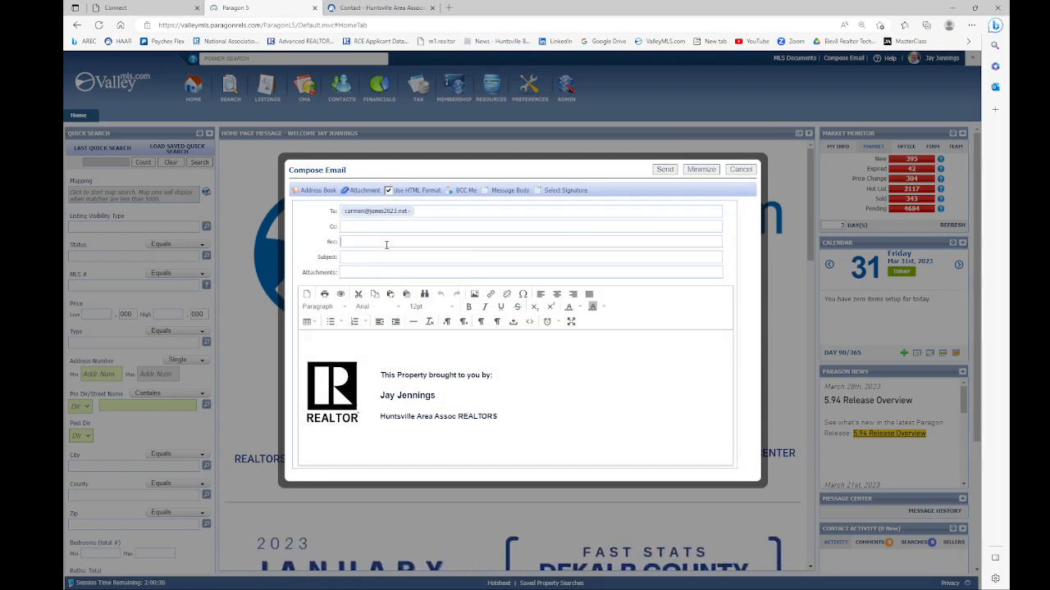
click(739, 170)
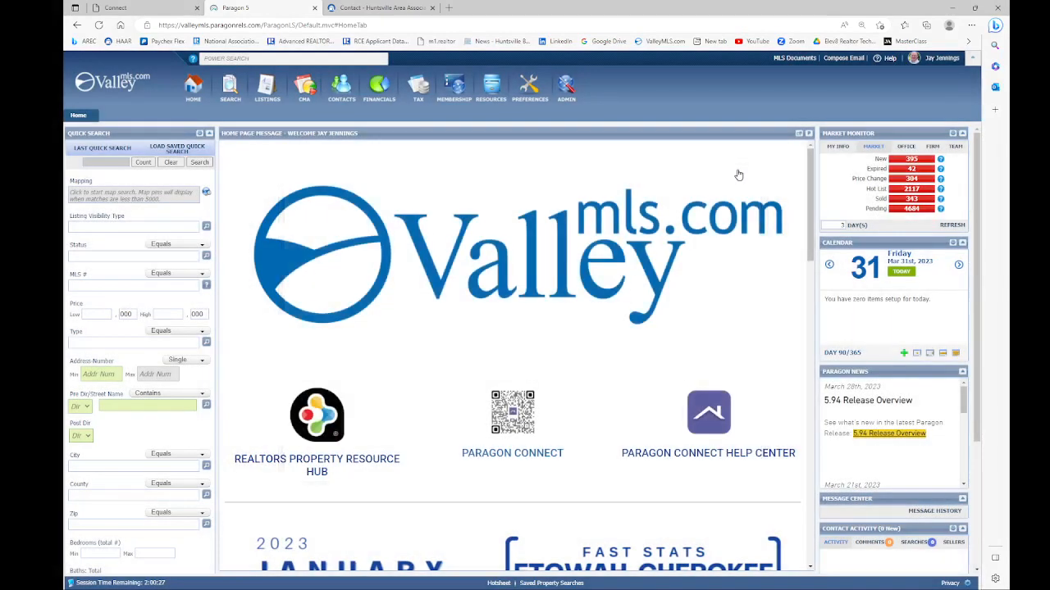
Step: Open the Paragon help site, read the Home page help article, then return to the main page
click(889, 58)
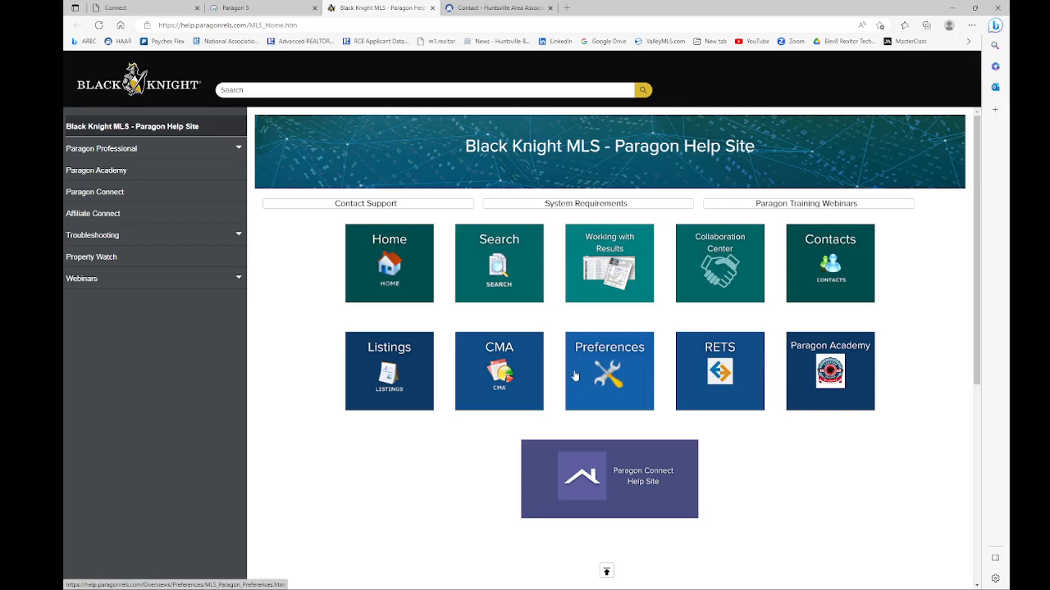
click(399, 257)
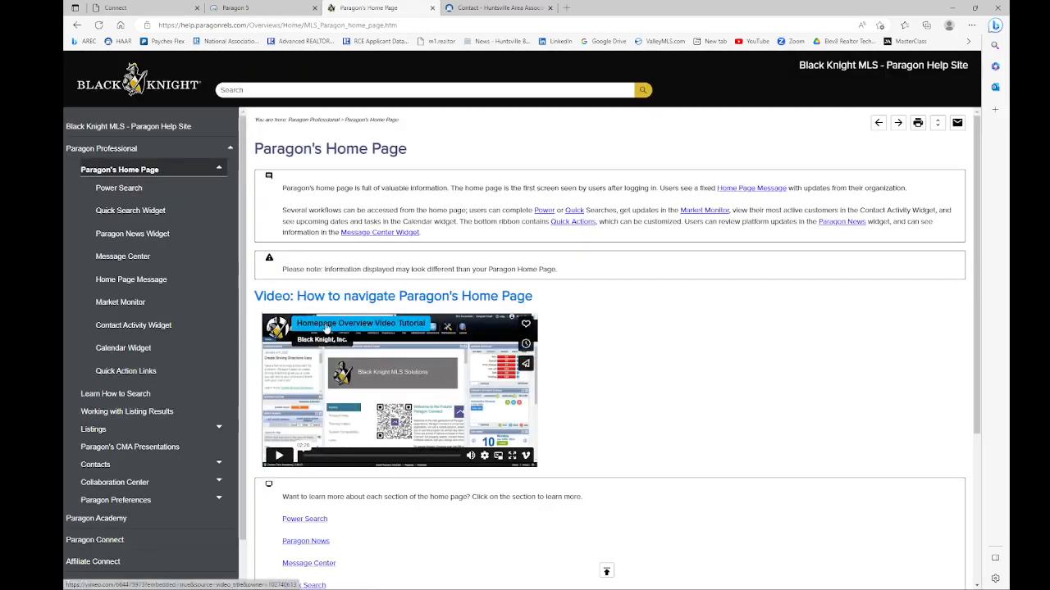
scroll(369, 328, down, 2)
scroll(375, 315, down, 1)
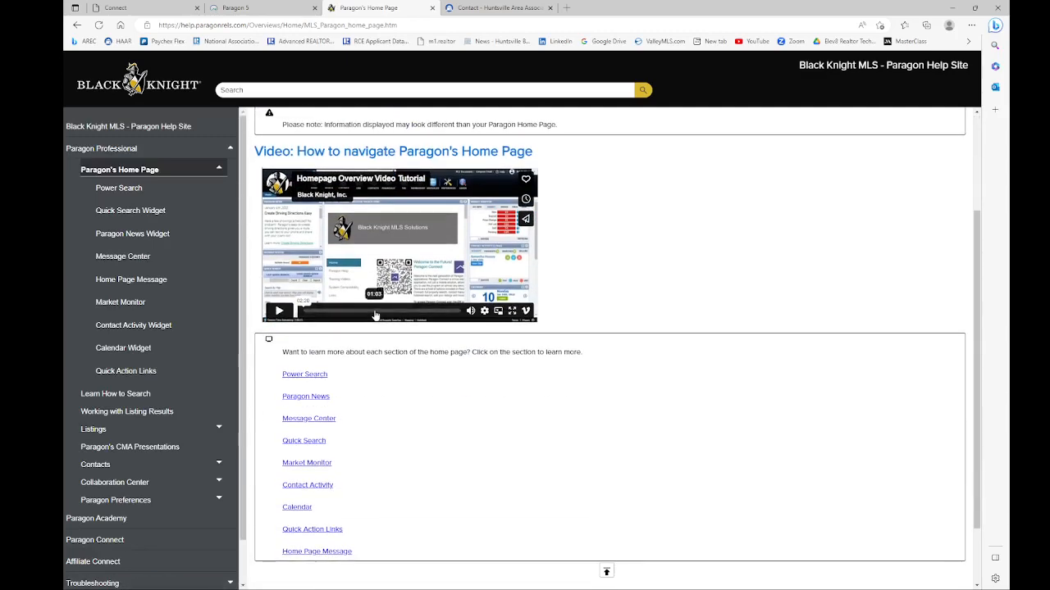
click(77, 27)
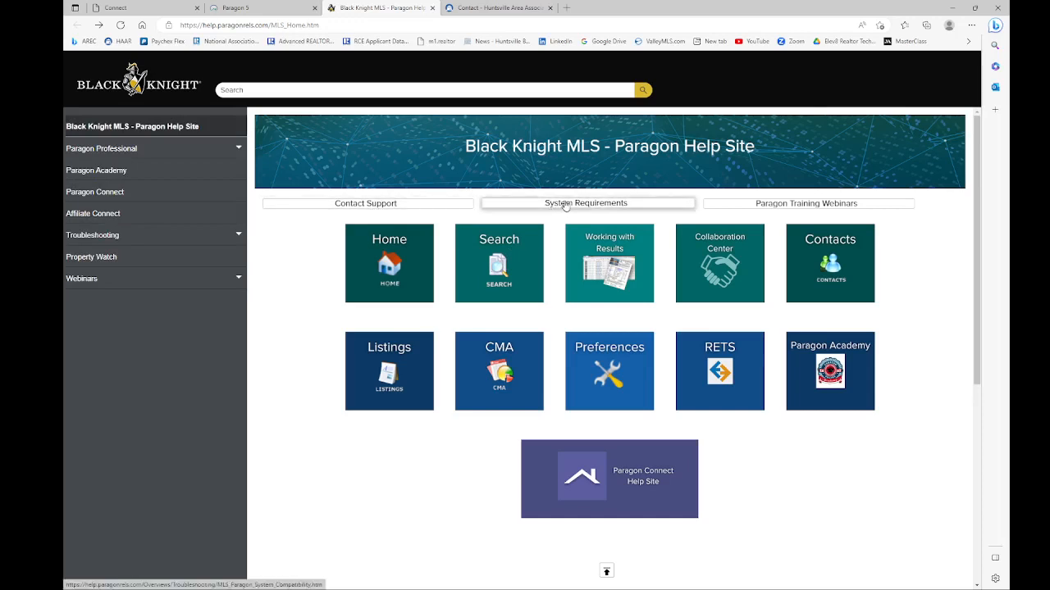
Step: Browse the Paragon Training Webinars page listing recorded webinars such as Customizing Searches
click(803, 207)
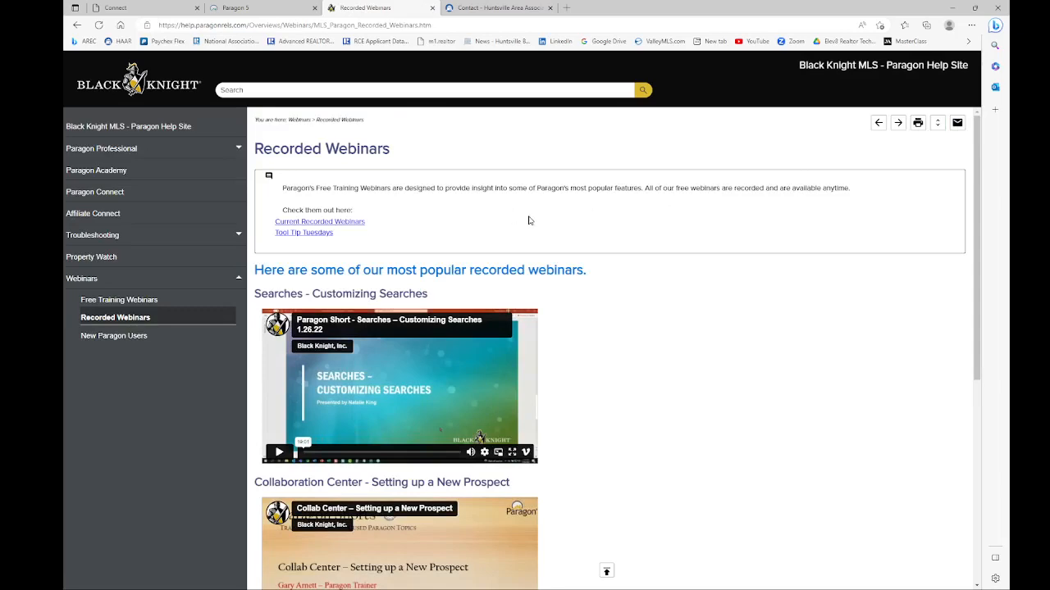
scroll(529, 220, down, 2)
scroll(529, 222, down, 1)
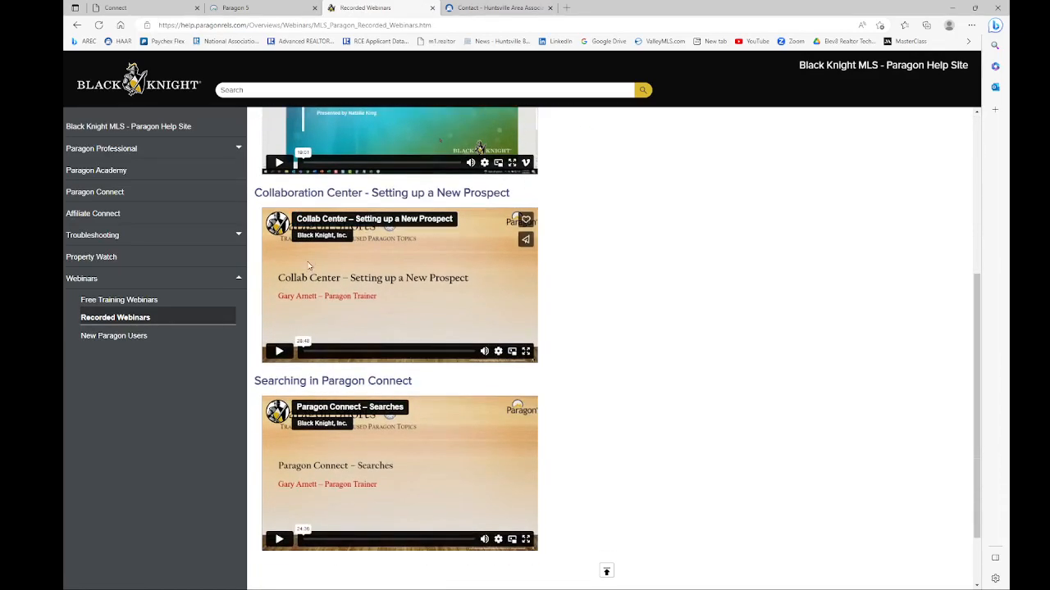
scroll(472, 260, down, 1)
scroll(410, 260, up, 5)
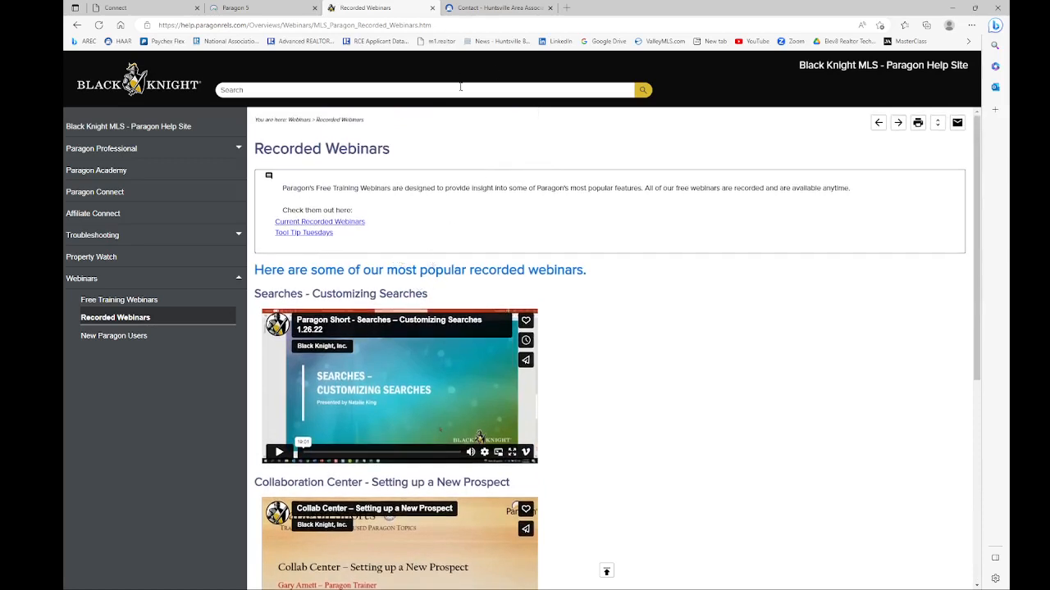
Step: Return to the Paragon 5 tab and open the user menu with Assume Identity, Preferences and Log Out
click(249, 7)
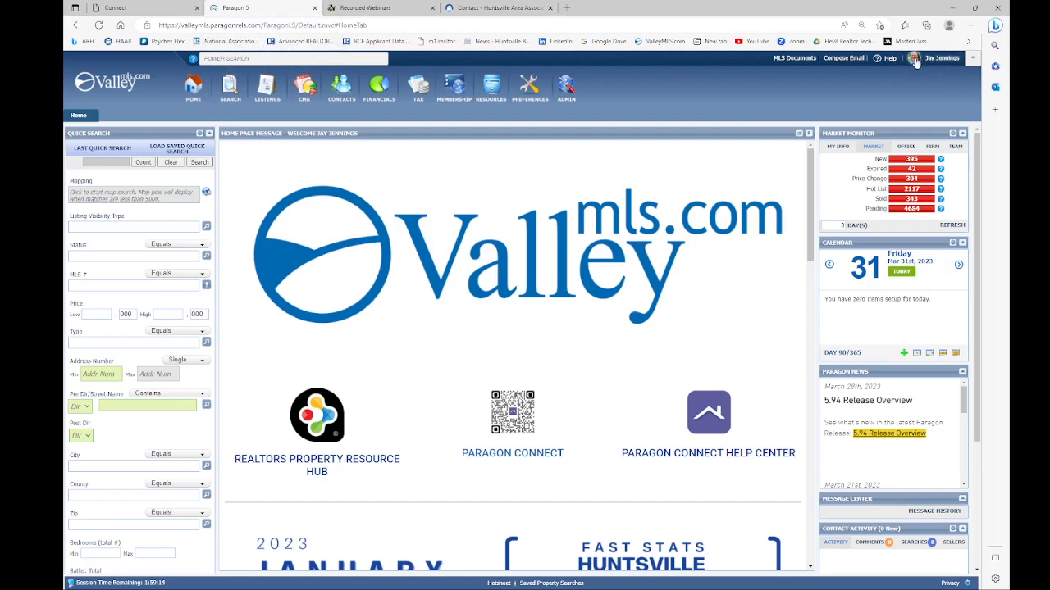
click(939, 64)
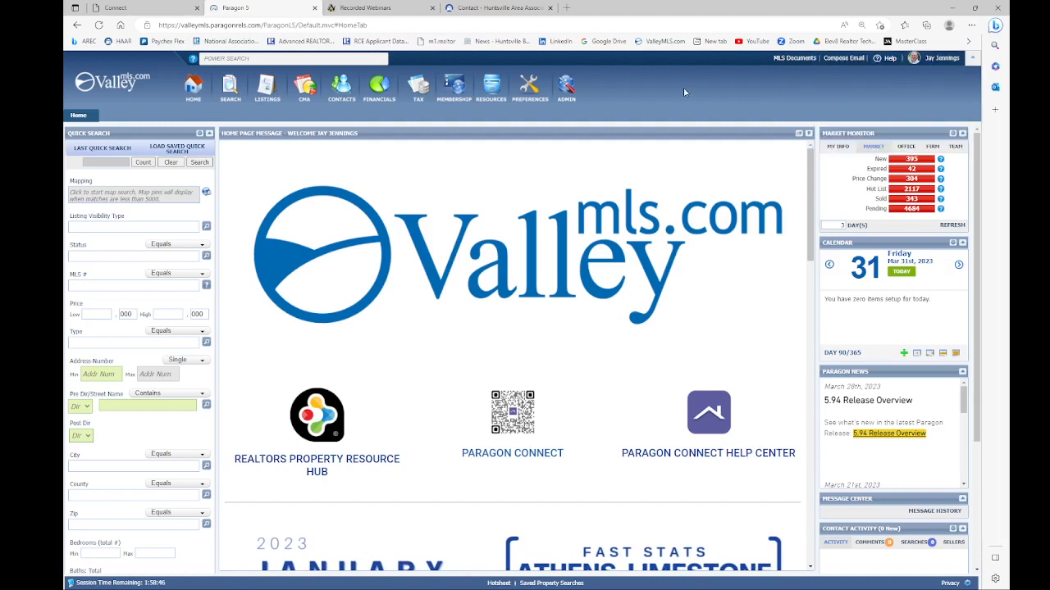
mouse_move(936, 63)
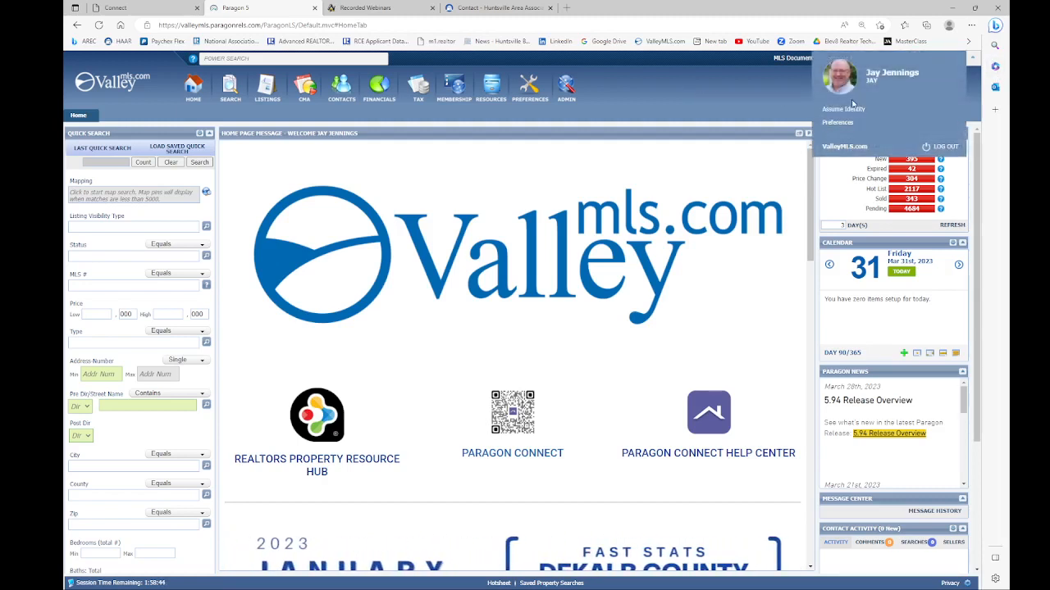
click(840, 109)
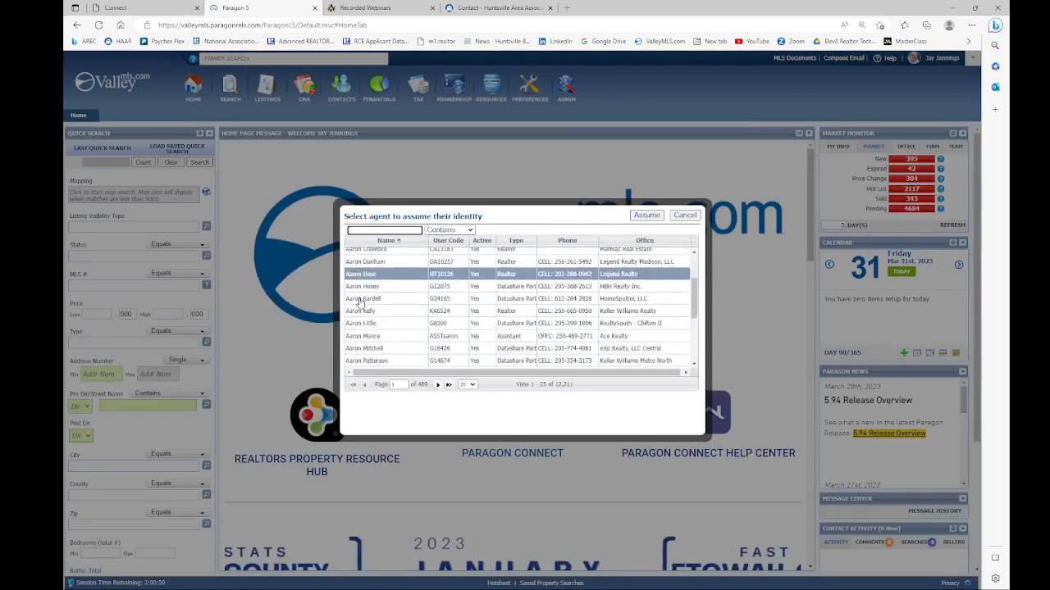
click(359, 229)
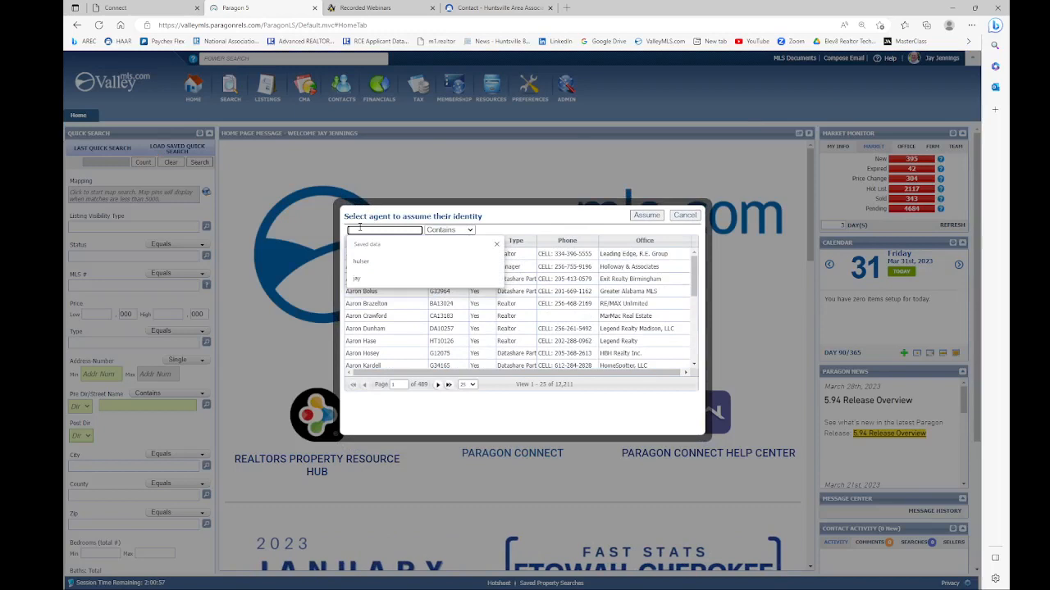
click(507, 221)
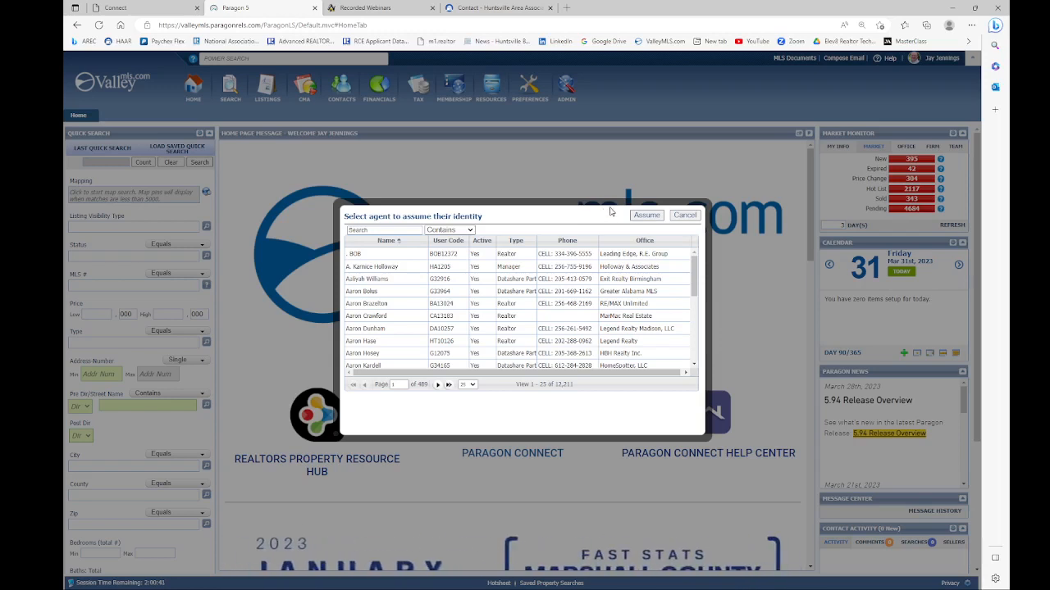
click(686, 217)
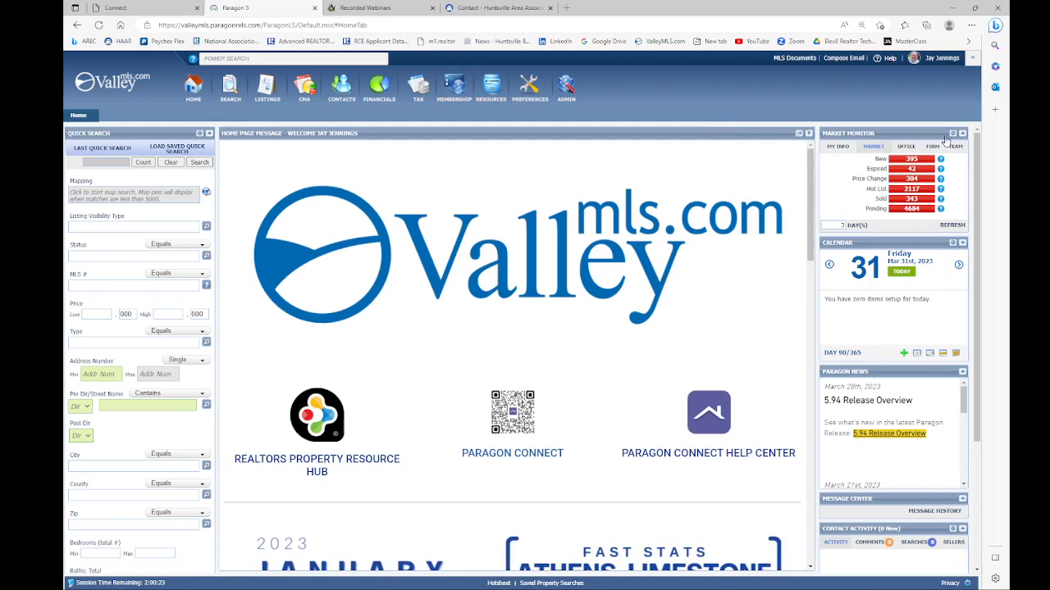
Step: Show MY INFO in the Market Monitor (all counts 0) and read each stat's description
click(835, 148)
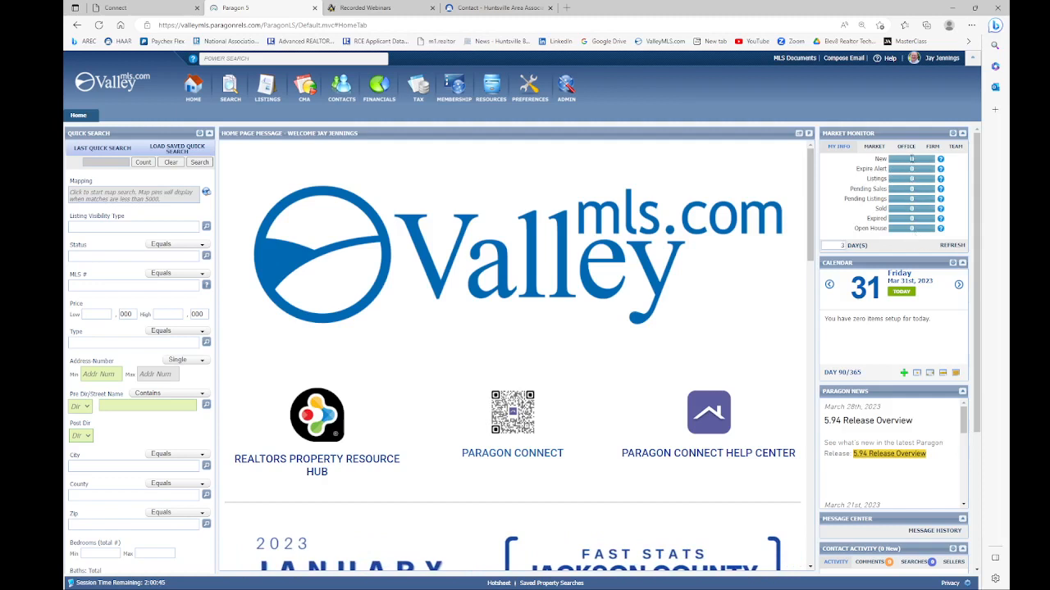
mouse_move(941, 162)
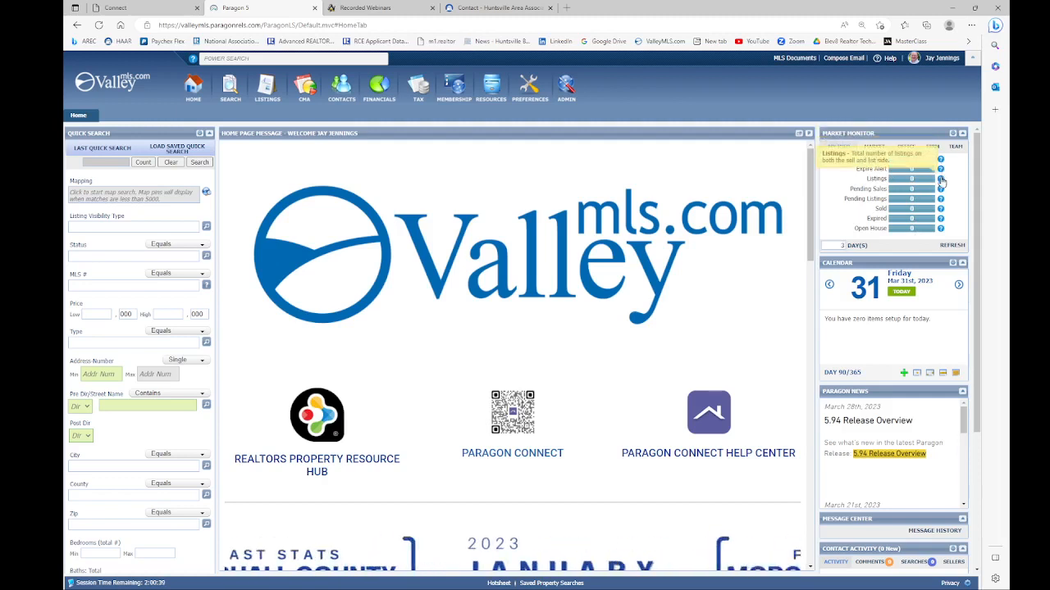
mouse_move(941, 196)
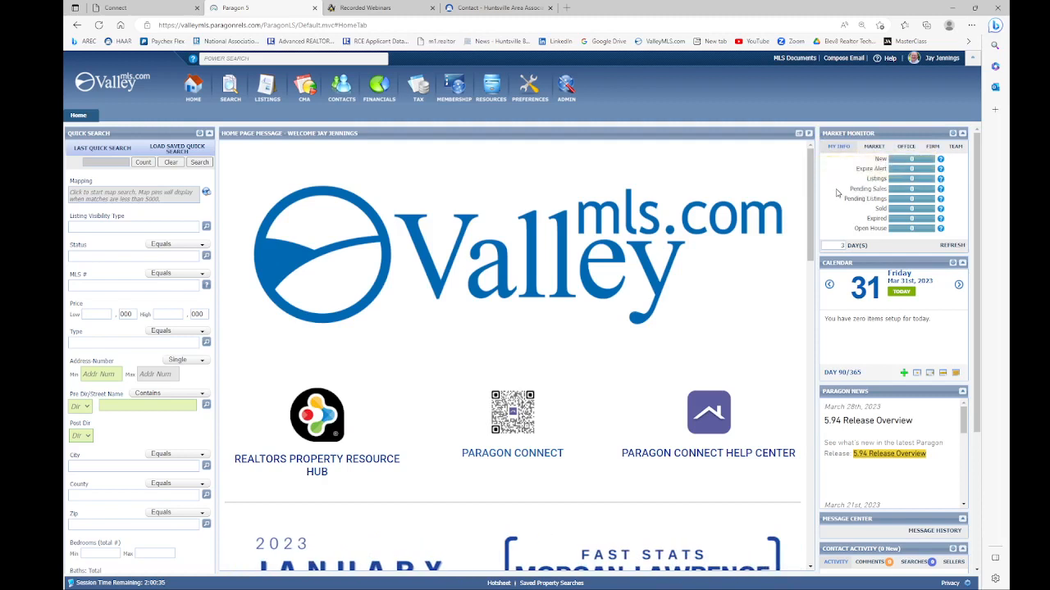
Step: Show MARKET figures (395 new, 42 expired, 2117 hot list) and read the Hot List description
click(874, 147)
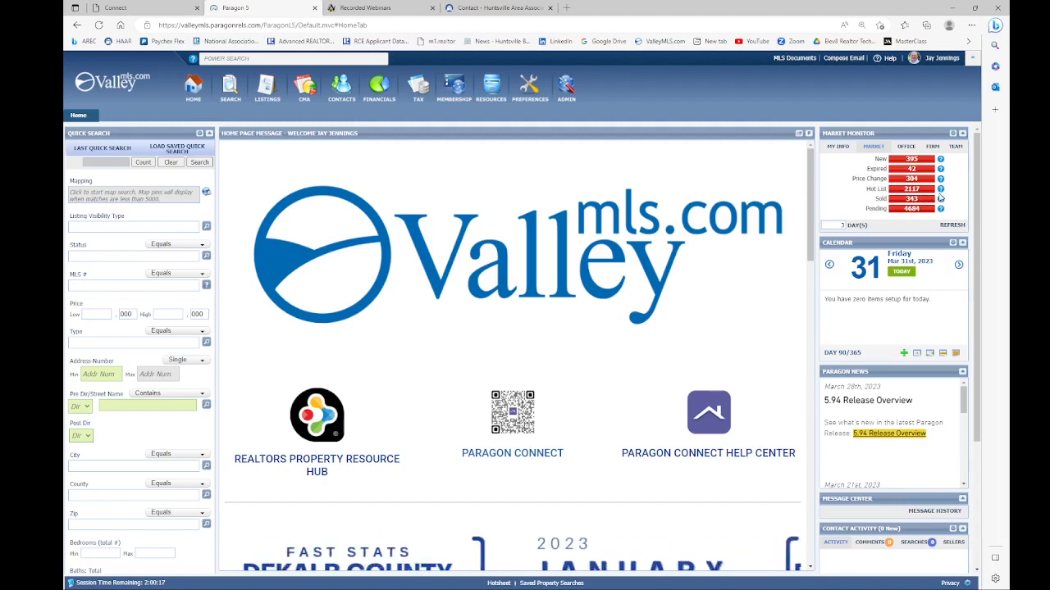
mouse_move(940, 191)
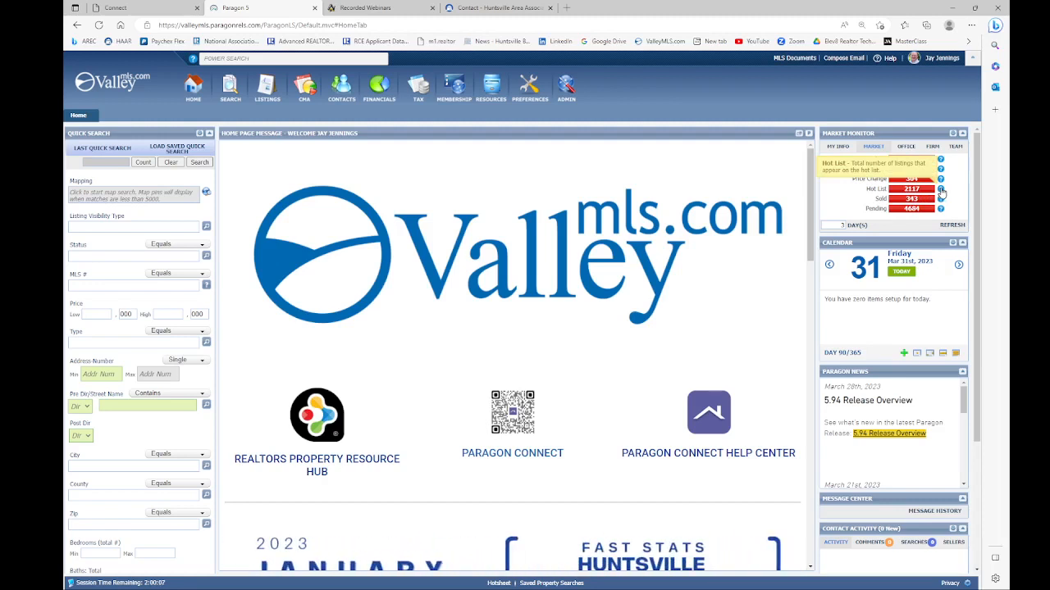
mouse_move(231, 95)
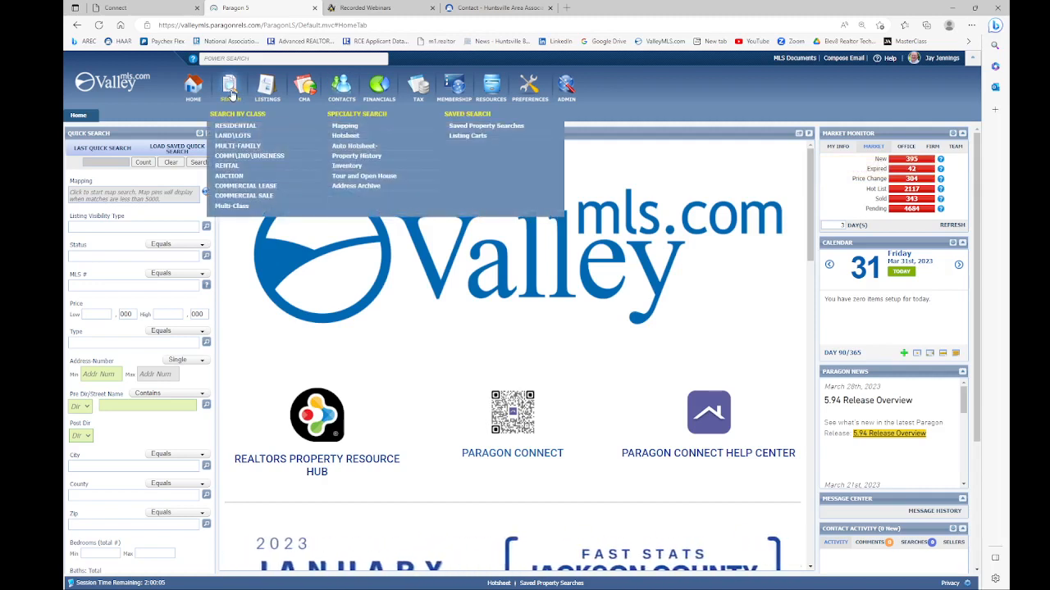
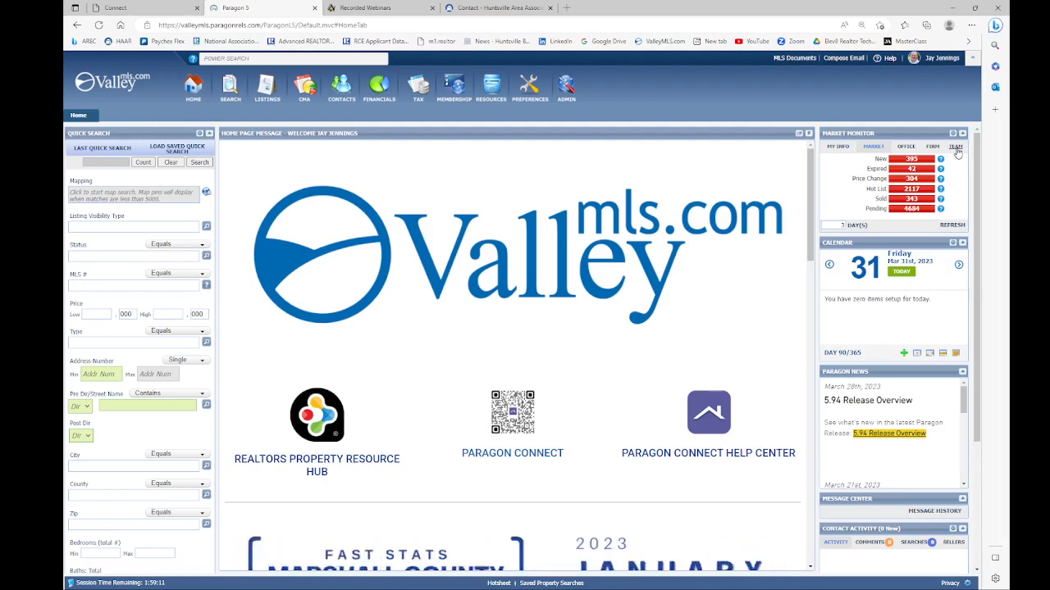
Step: Refresh the Market Monitor for 1 day (176 new, 34 expired), then open and cancel Customize Market Monitor
click(839, 224)
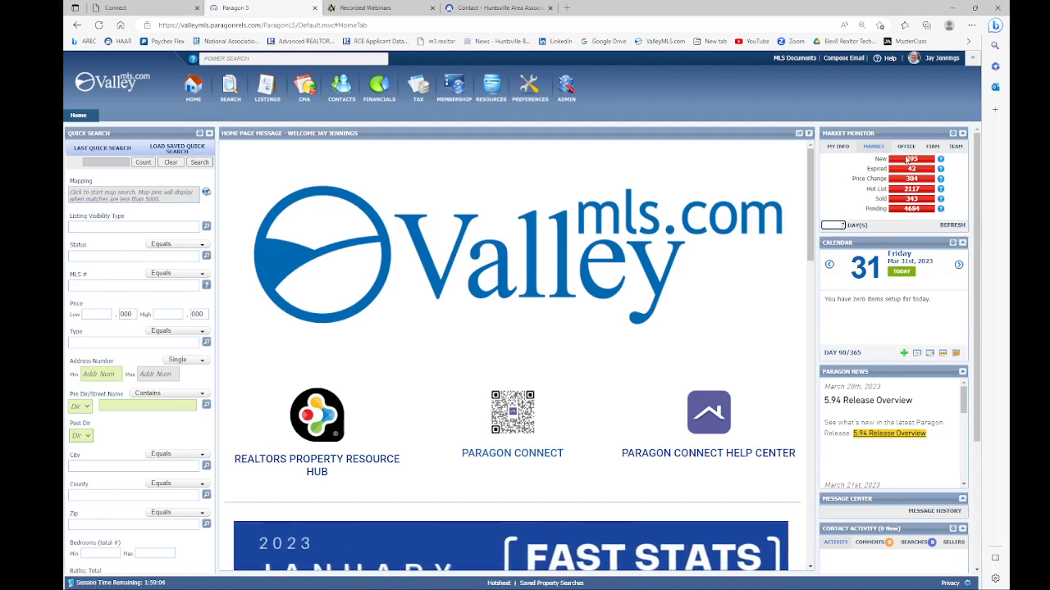
click(951, 224)
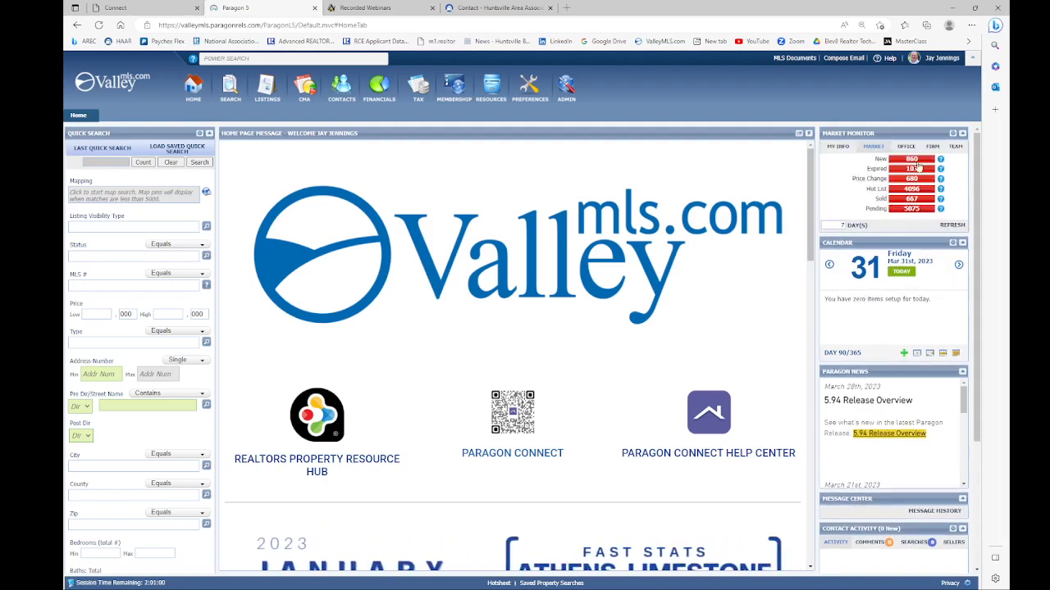
click(839, 224)
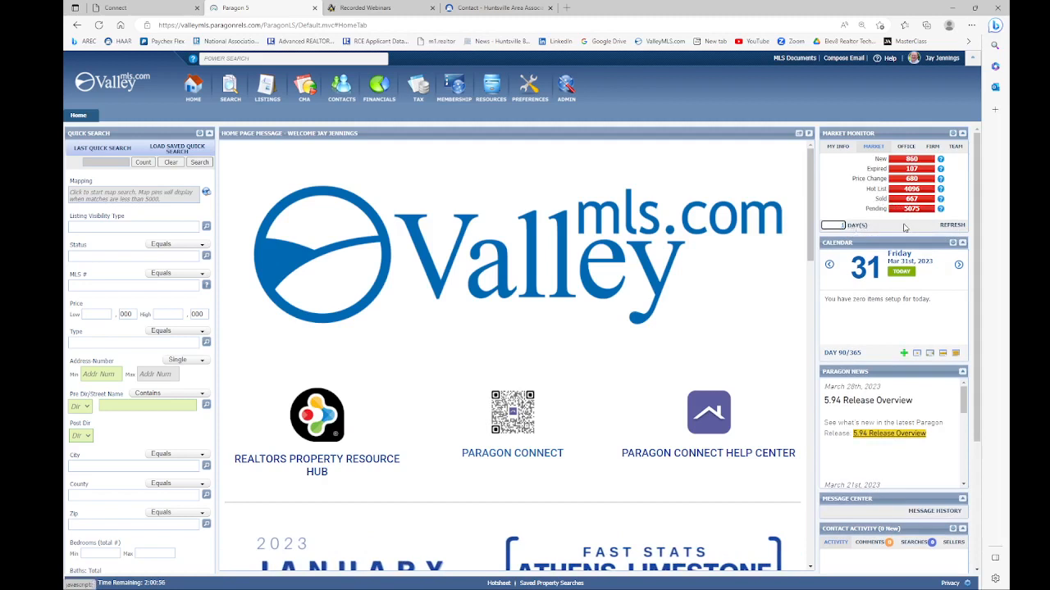
click(952, 225)
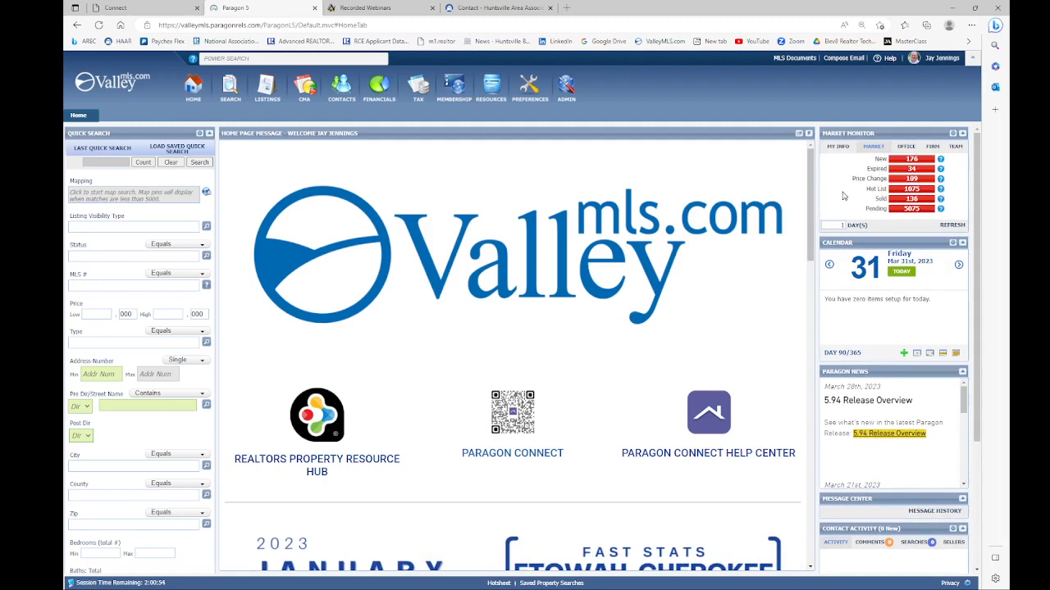
click(953, 134)
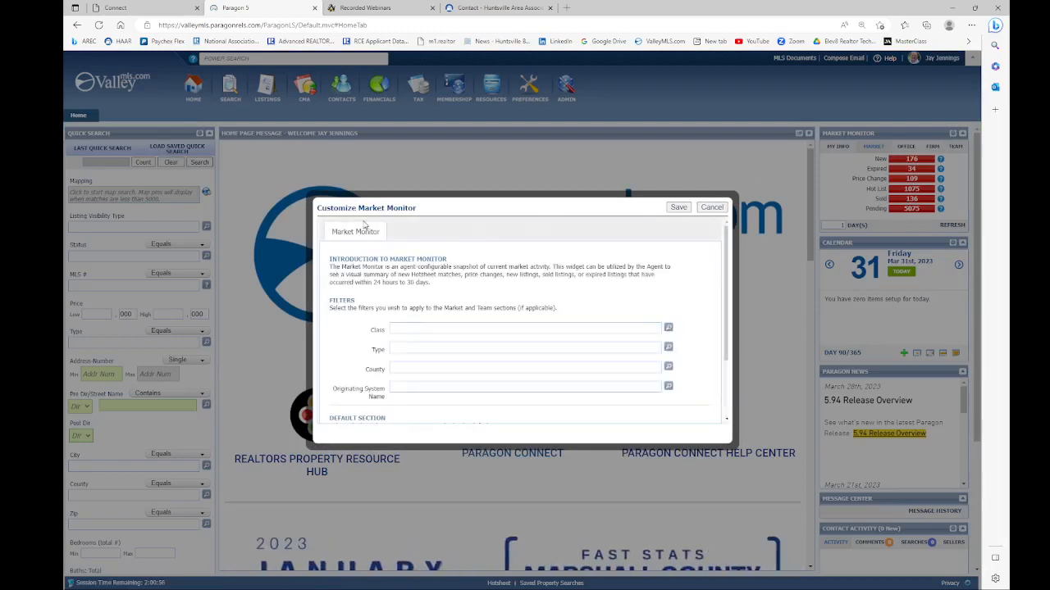
click(710, 208)
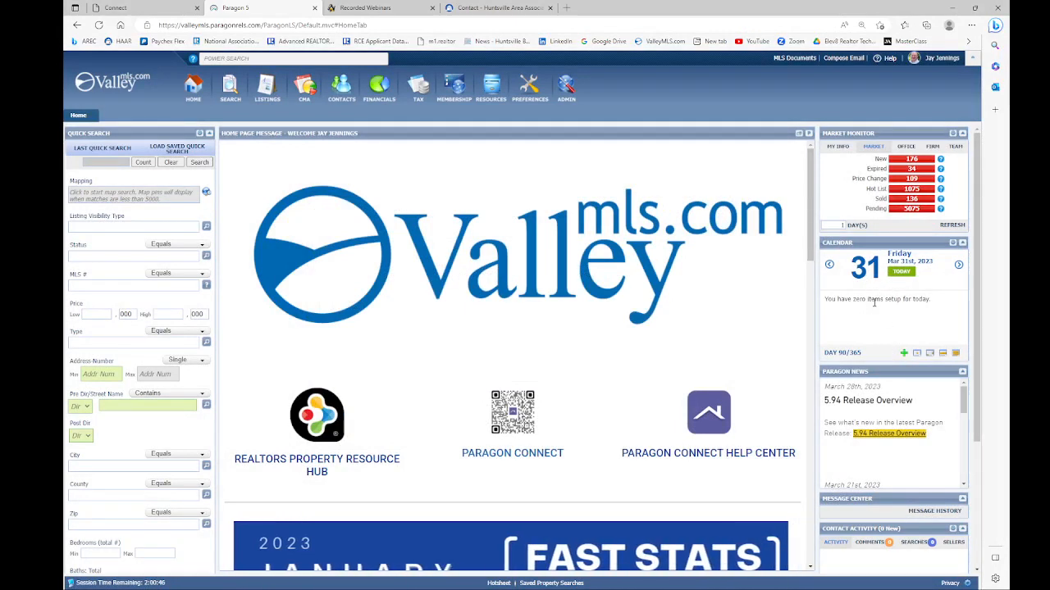
scroll(884, 300, down, 1)
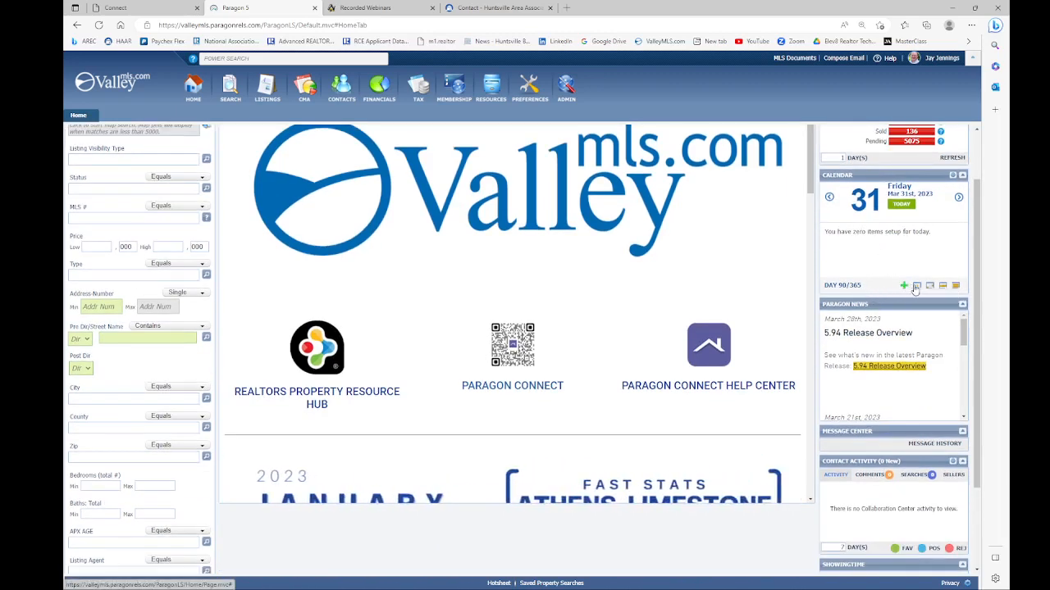
scroll(903, 301, down, 1)
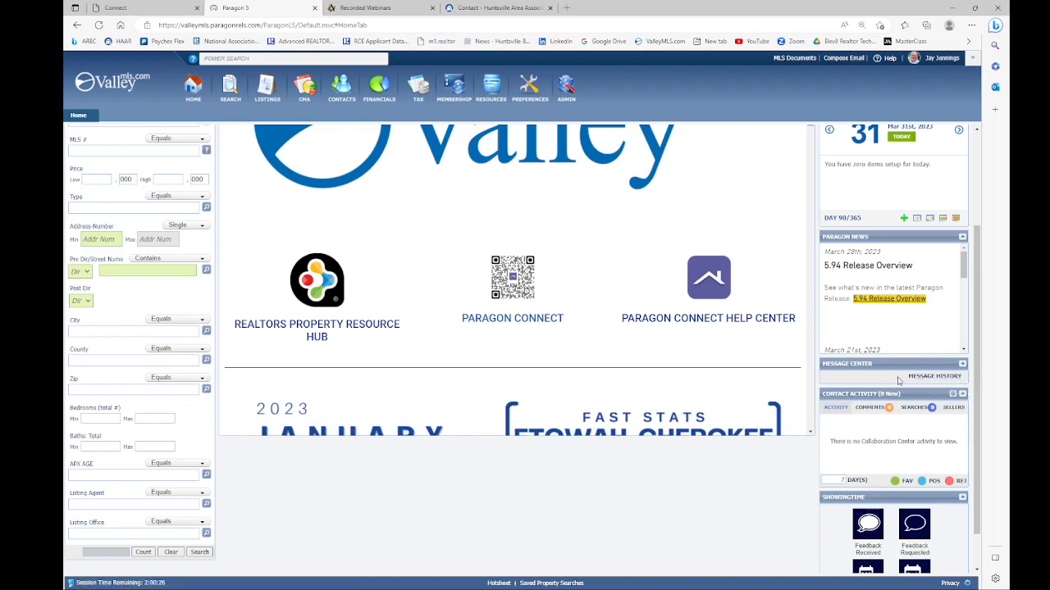
scroll(876, 383, down, 1)
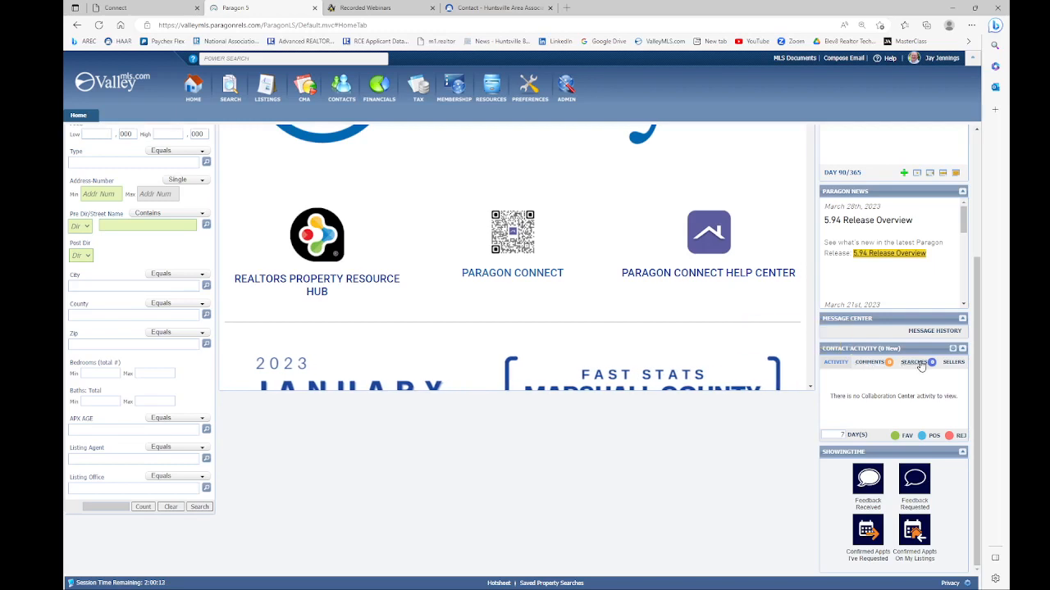
drag(863, 396, 916, 397)
click(863, 416)
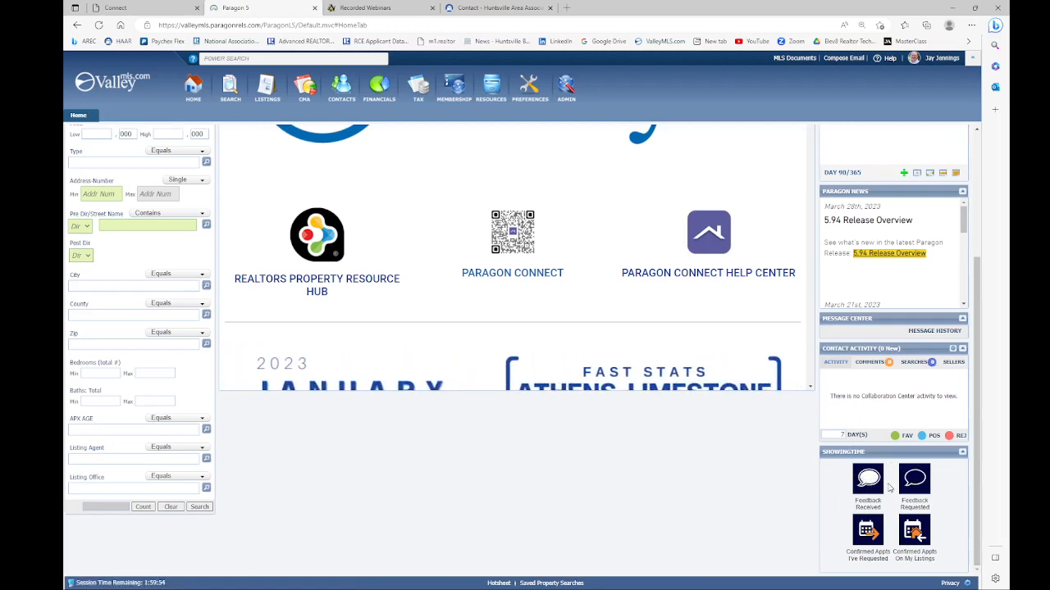
scroll(165, 376, up, 3)
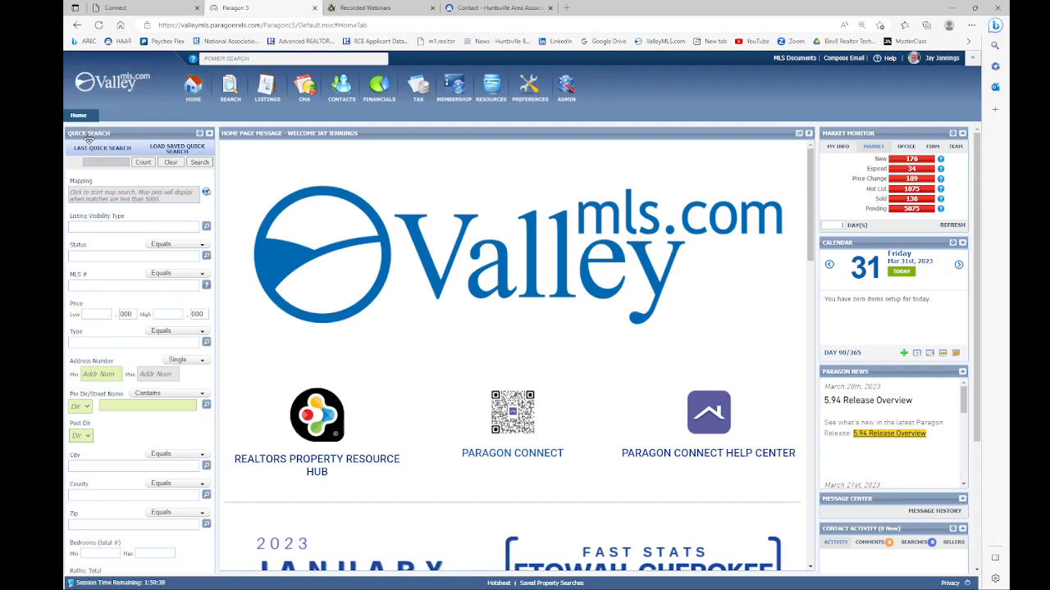
Step: Enlarge the Marshall County Fast Stats slide, close it, and scroll down to the Quick Links lists
scroll(115, 310, down, 1)
scroll(110, 295, up, 1)
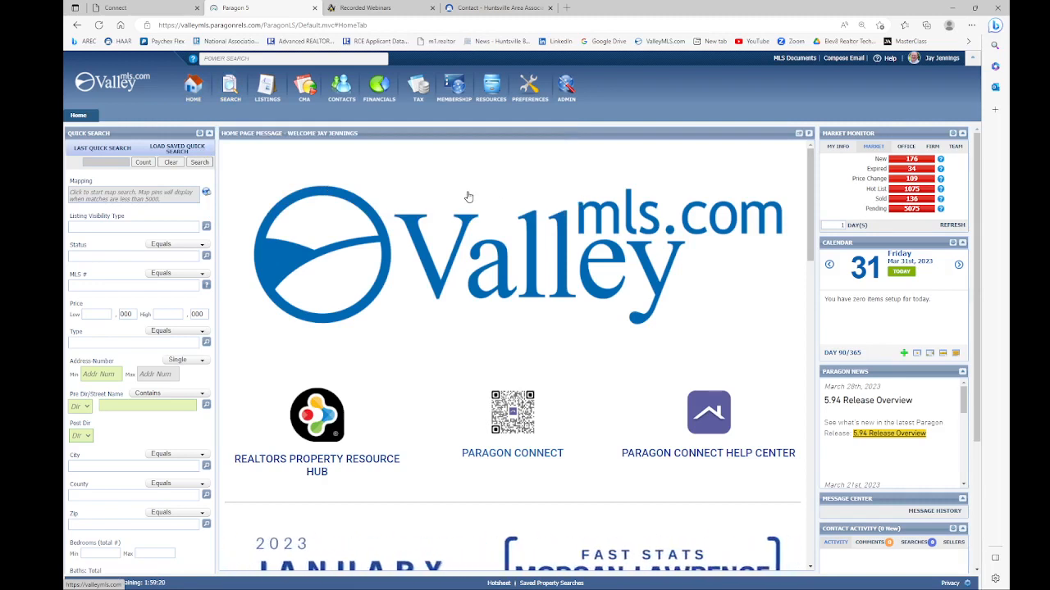
scroll(471, 197, down, 3)
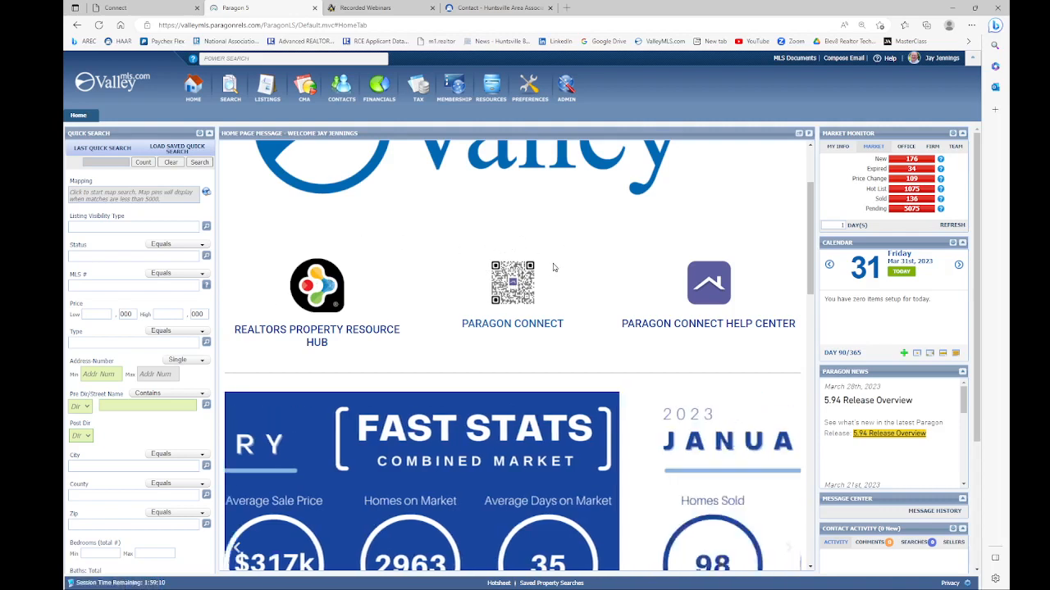
scroll(585, 246, down, 1)
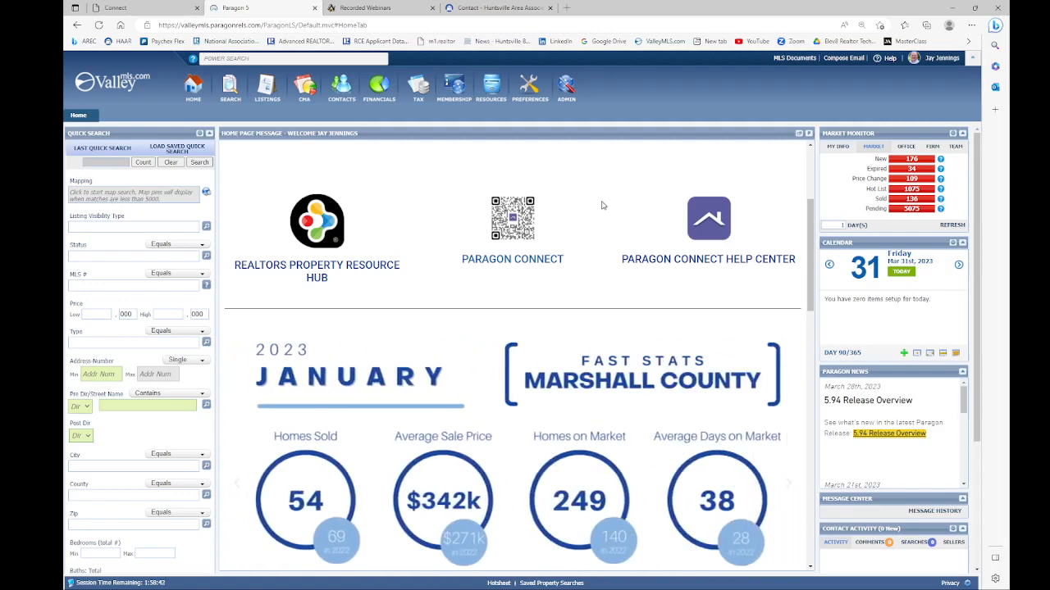
scroll(601, 204, down, 2)
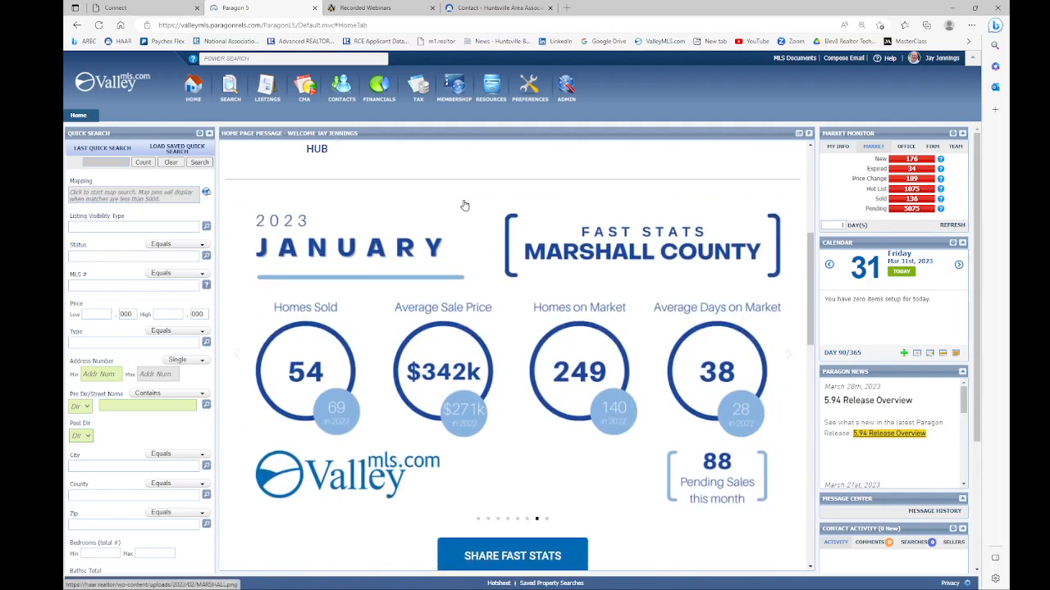
scroll(464, 205, down, 1)
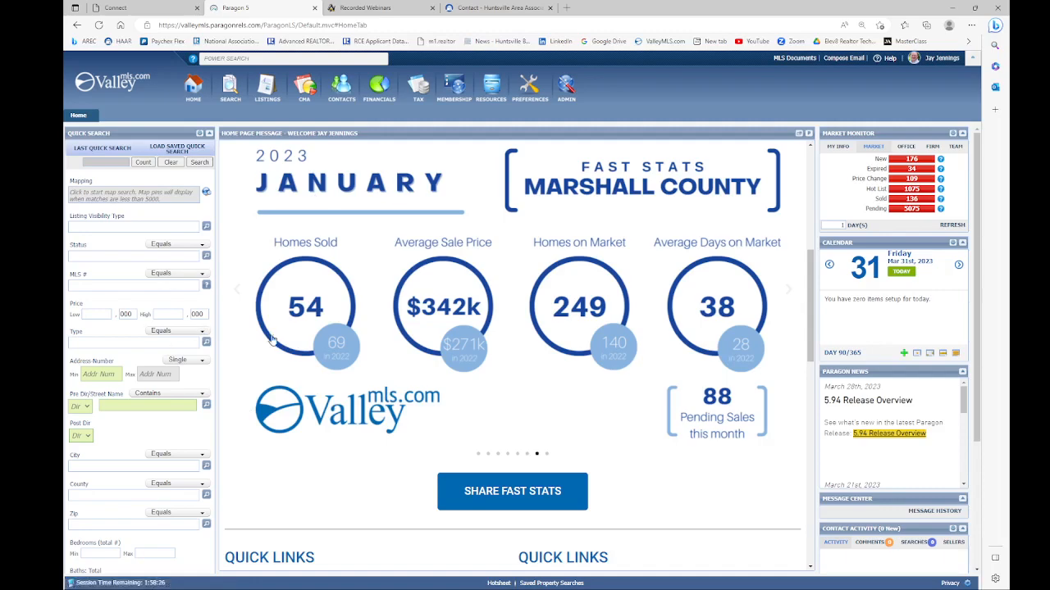
click(237, 312)
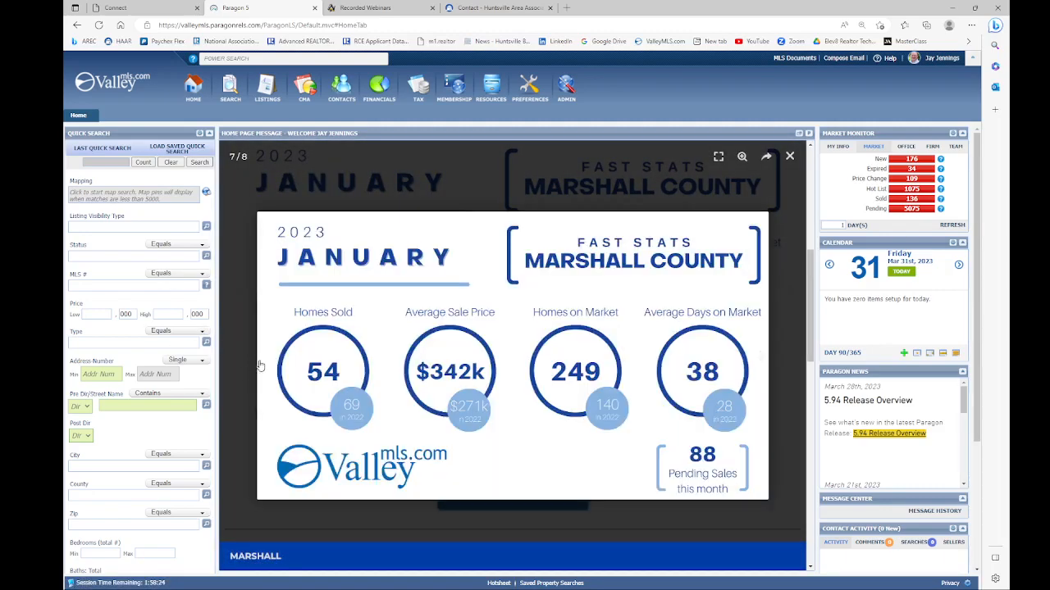
click(789, 157)
scroll(588, 413, down, 4)
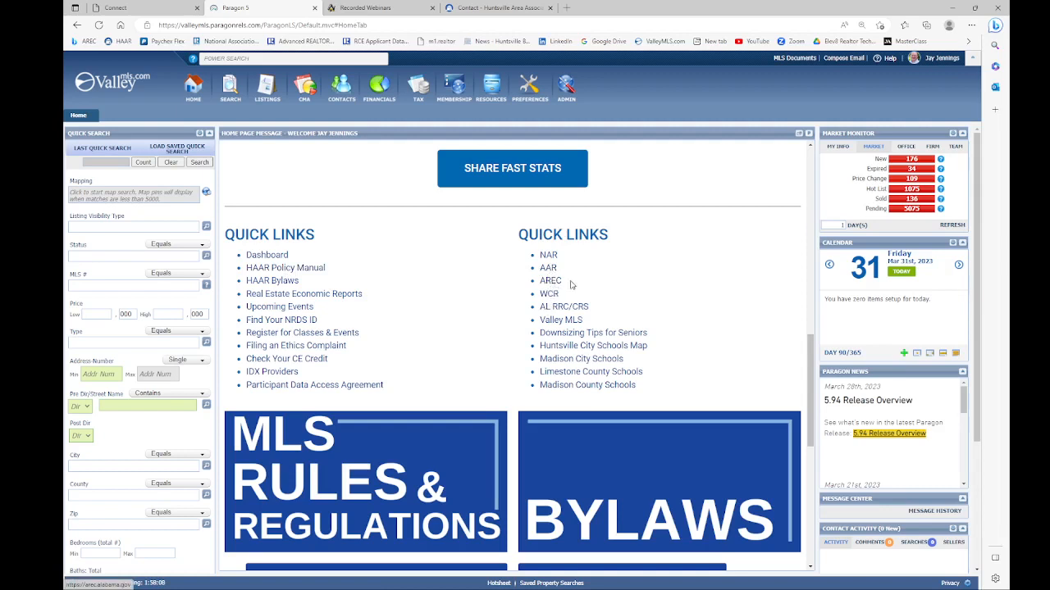
Step: Scroll down past Resources and Contact Us/Paragon Support, then back up to the page top
scroll(706, 287, down, 1)
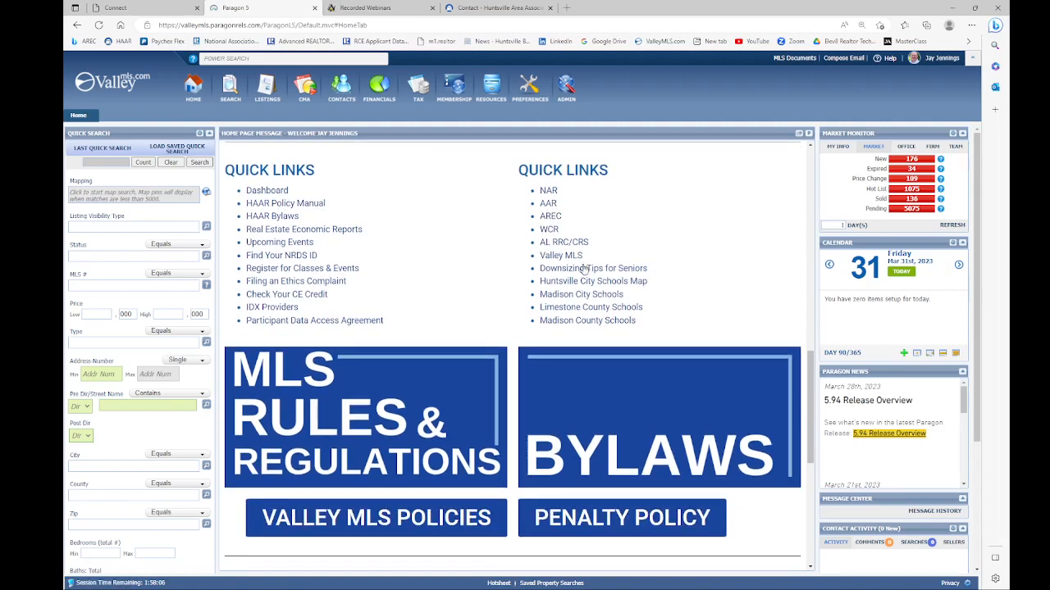
scroll(685, 277, down, 3)
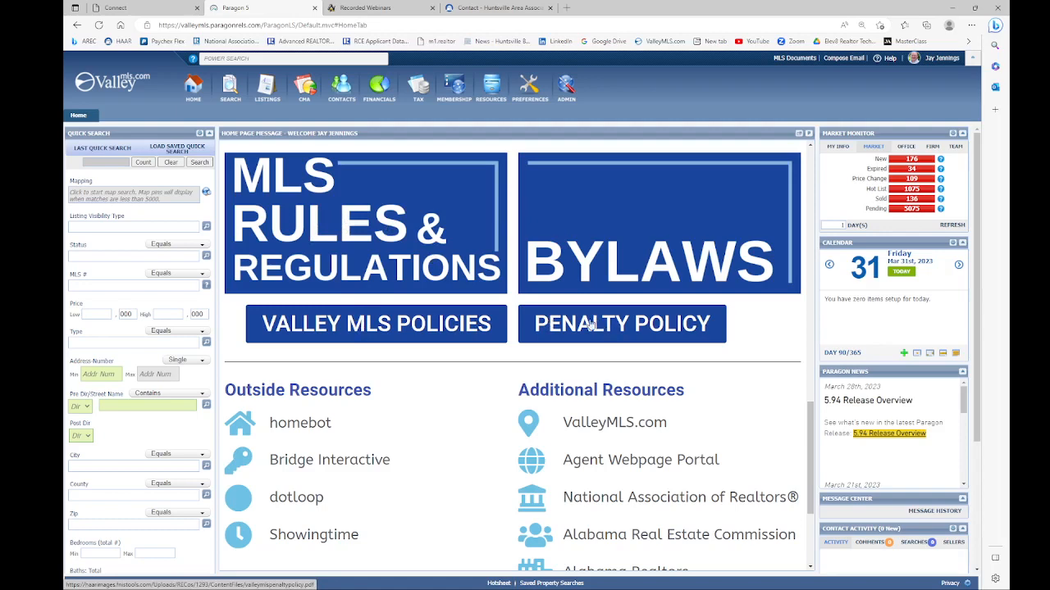
scroll(482, 327, down, 2)
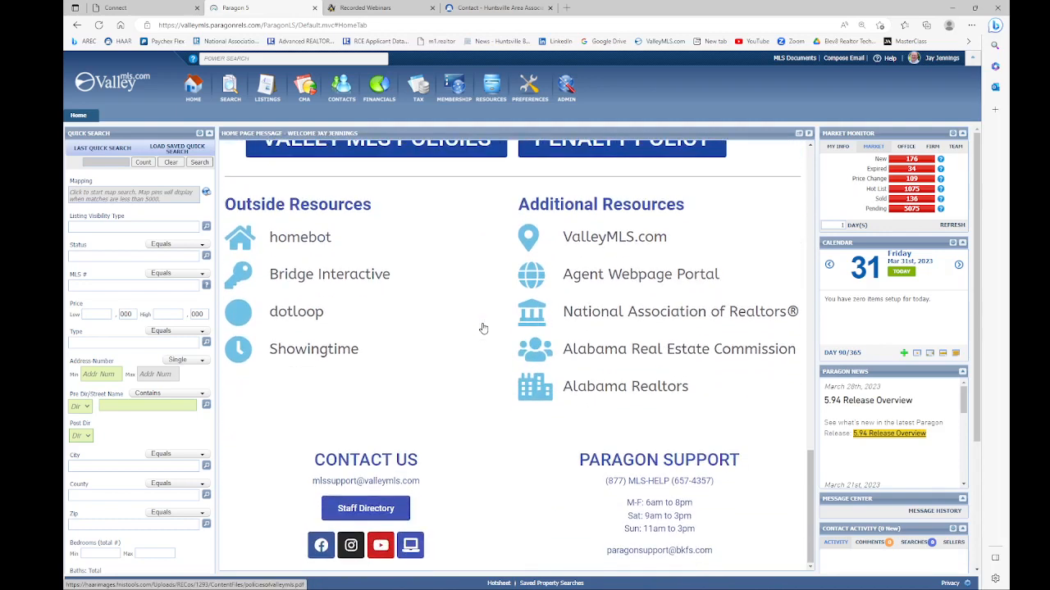
scroll(480, 326, down, 2)
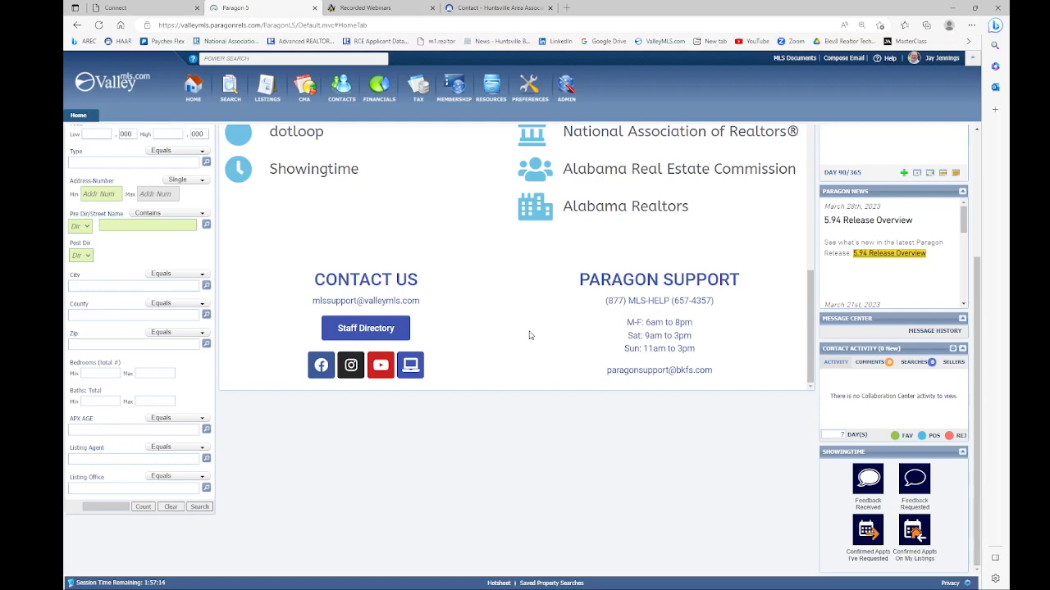
scroll(529, 335, up, 15)
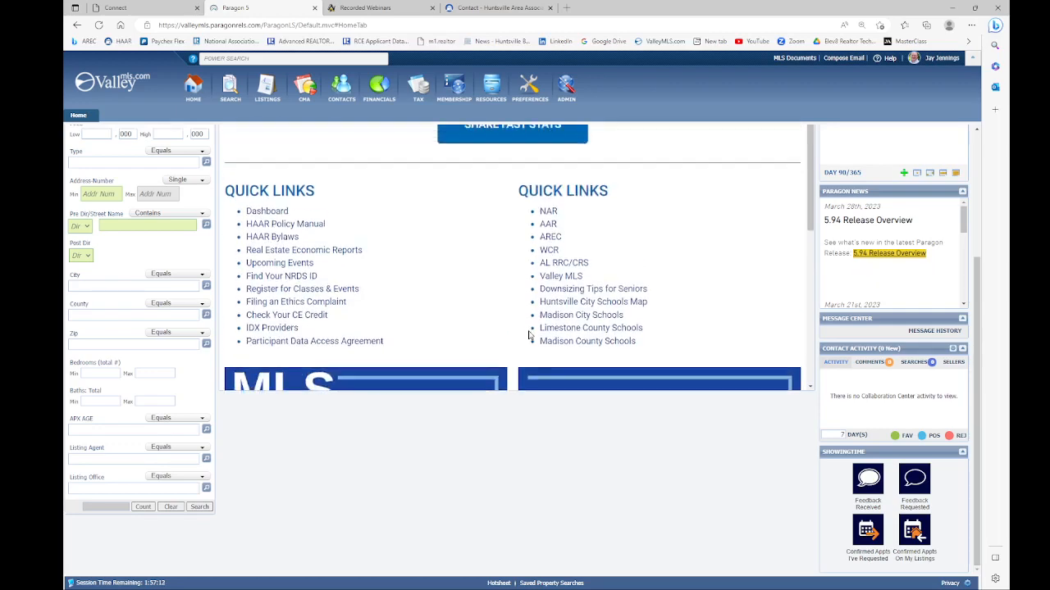
scroll(514, 336, up, 3)
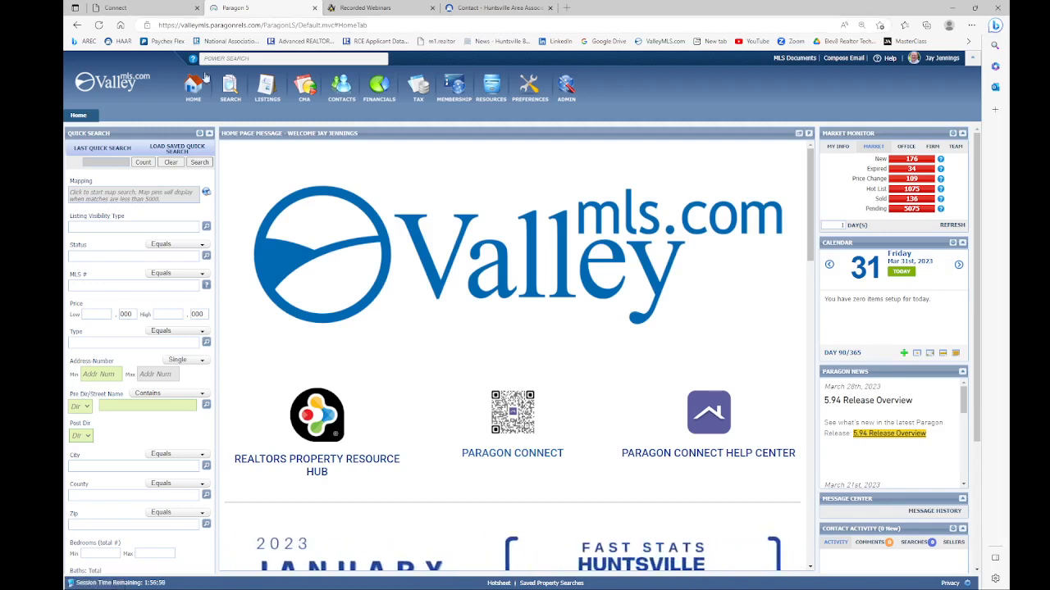
Step: Start a new Residential search, get its listing count, and bring up the Status choices
mouse_move(231, 93)
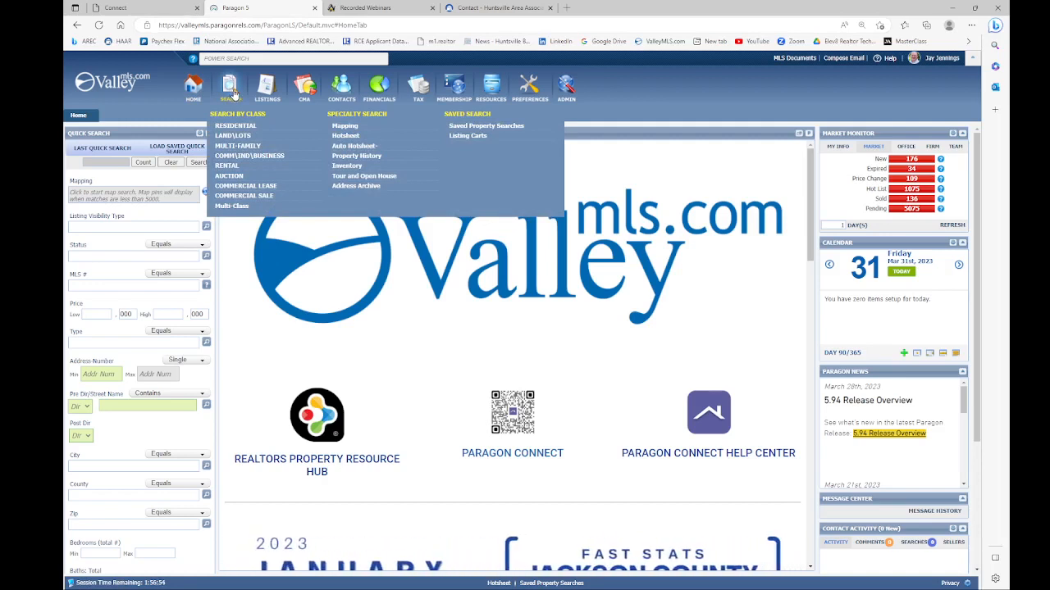
click(234, 128)
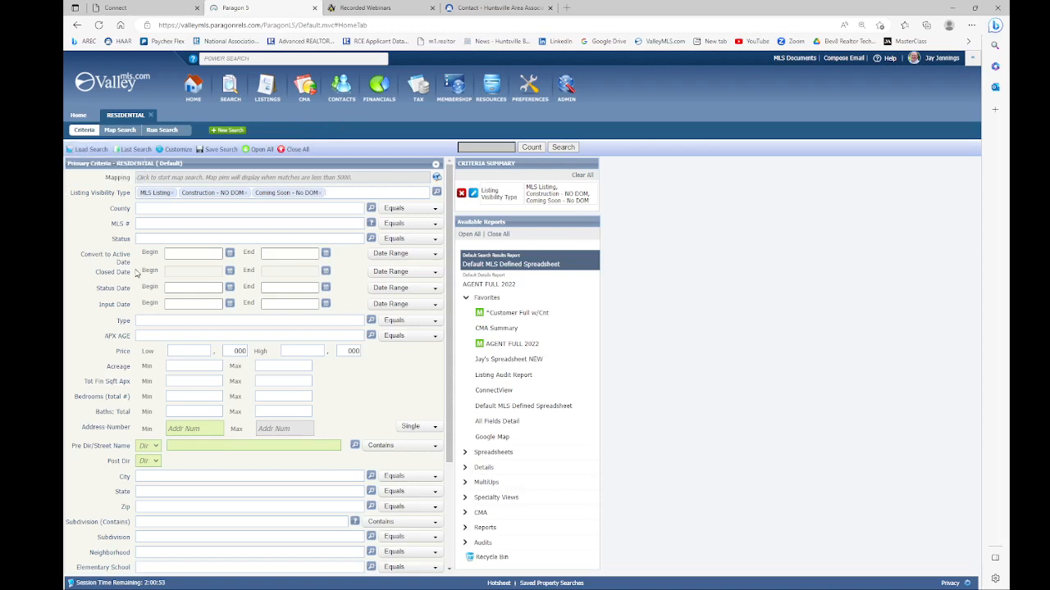
click(531, 150)
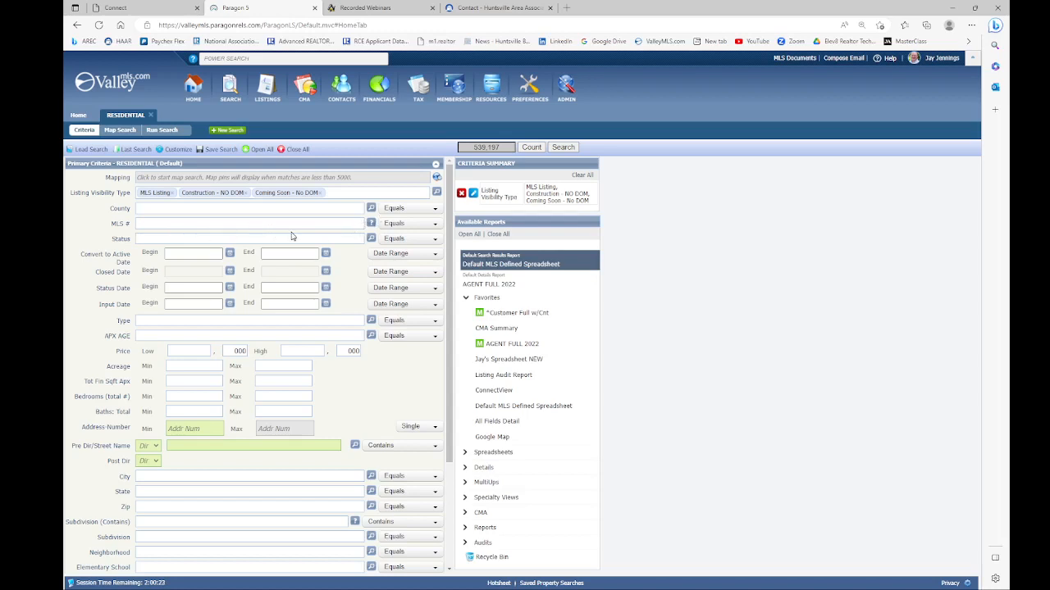
click(372, 239)
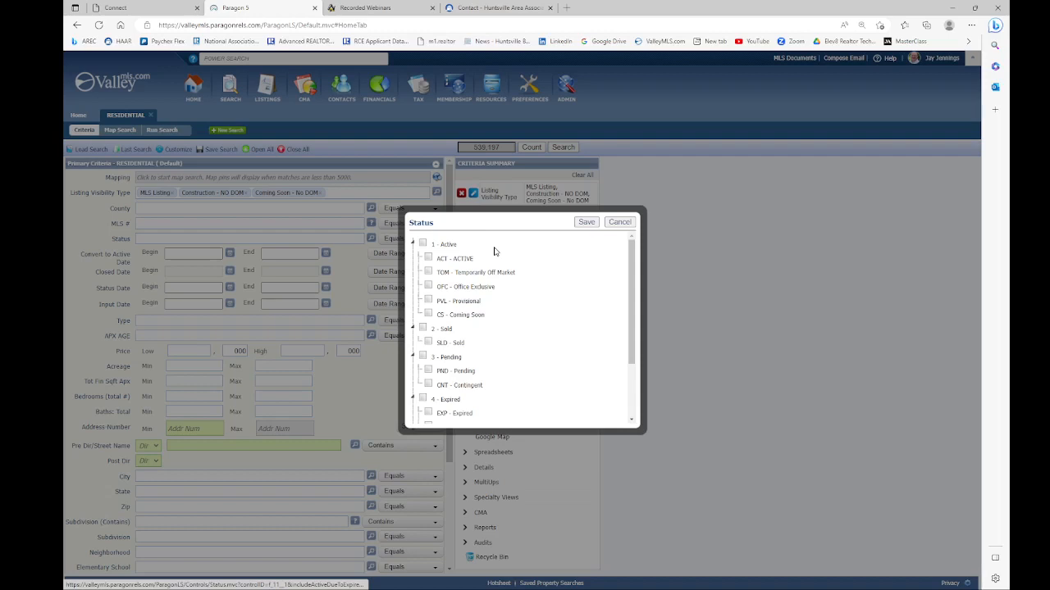
Step: Try ACT alone, then apply the whole 1 - Active status group and remove its ACT chip
click(428, 258)
click(584, 223)
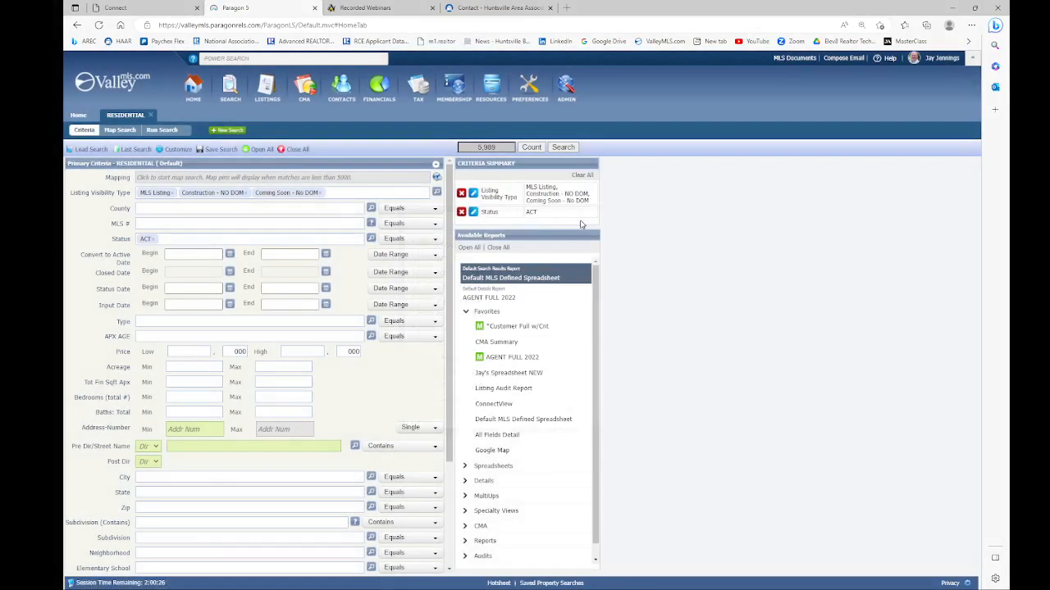
click(153, 241)
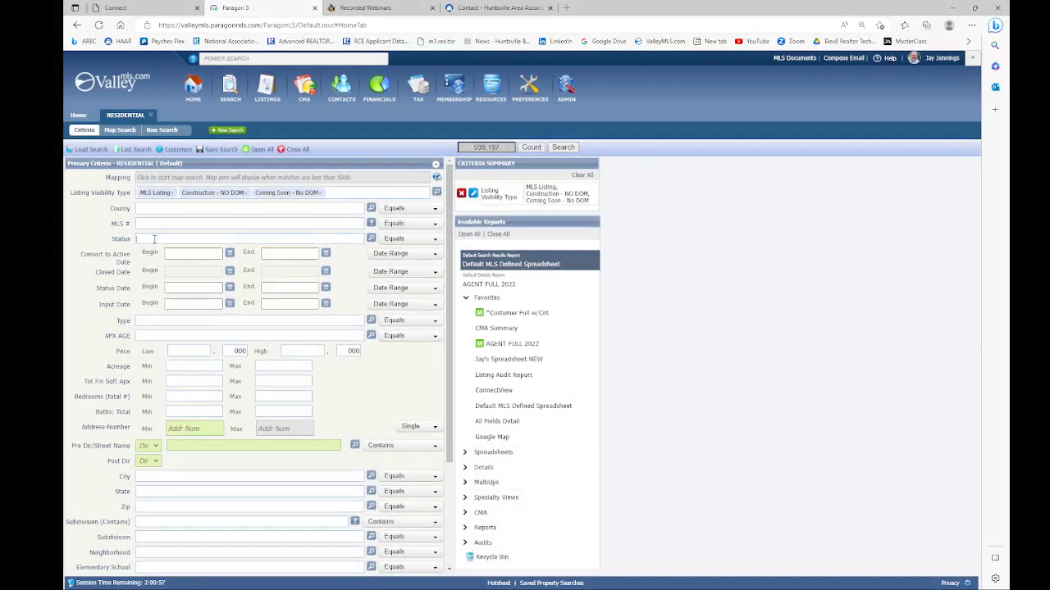
click(370, 238)
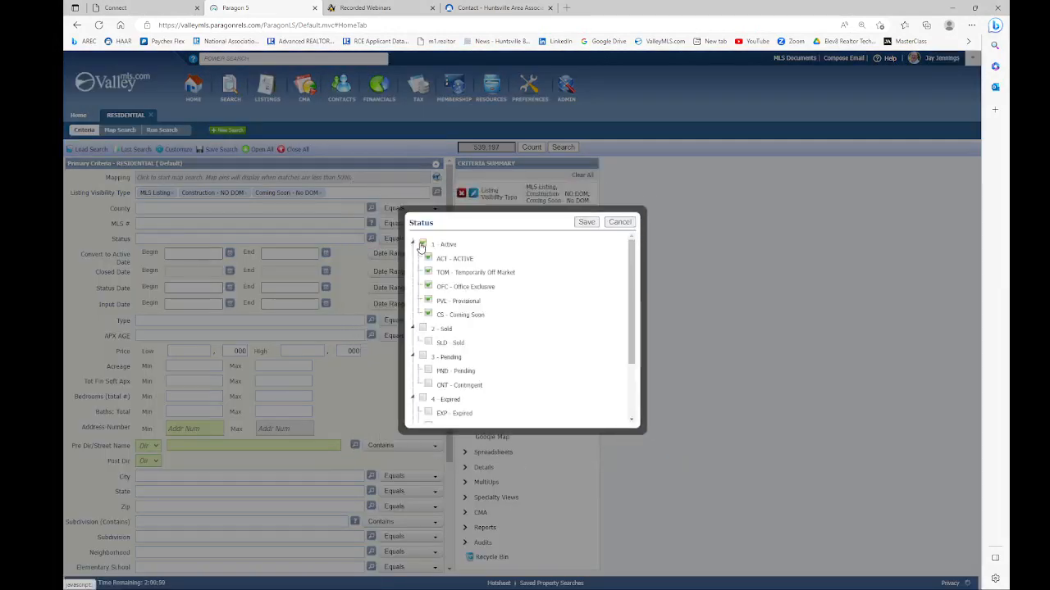
click(584, 222)
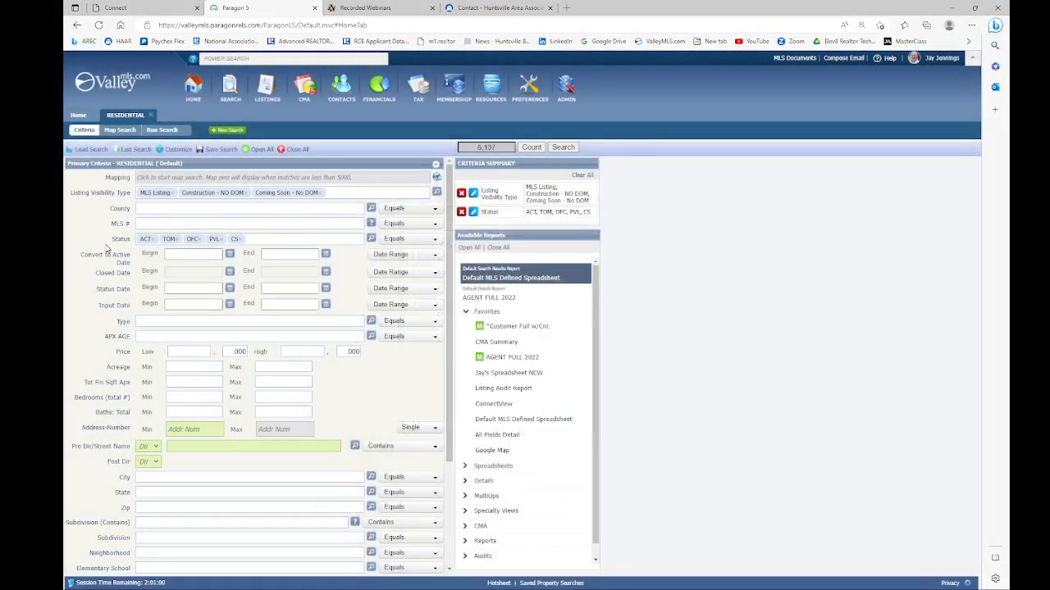
click(152, 242)
Step: Clear the TOM, OFC, PVL and CS chips and set Status to ACT - ACTIVE (5,989 listings)
click(151, 242)
click(152, 241)
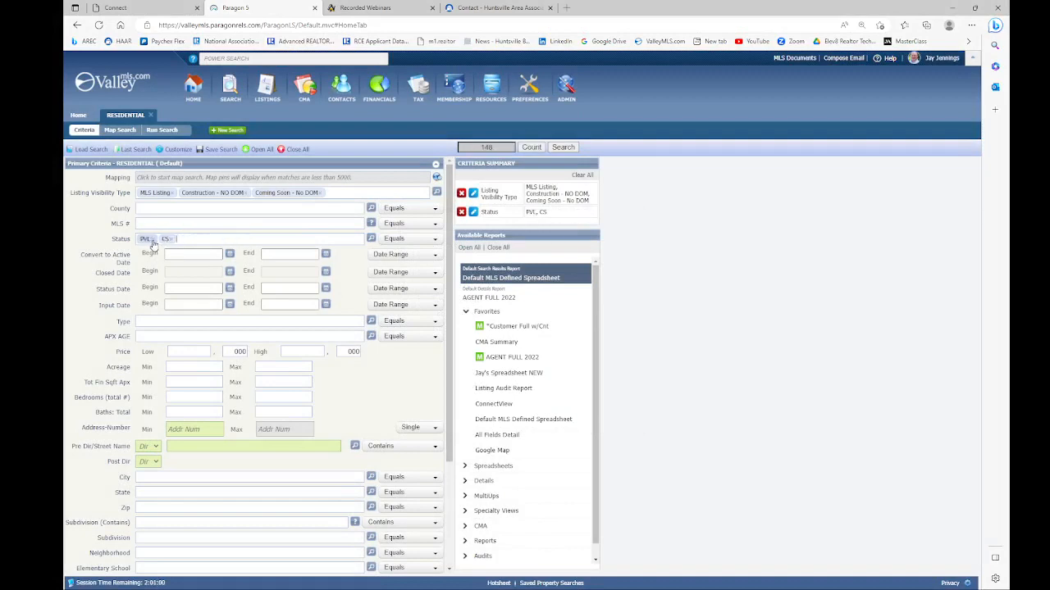
click(152, 242)
click(147, 242)
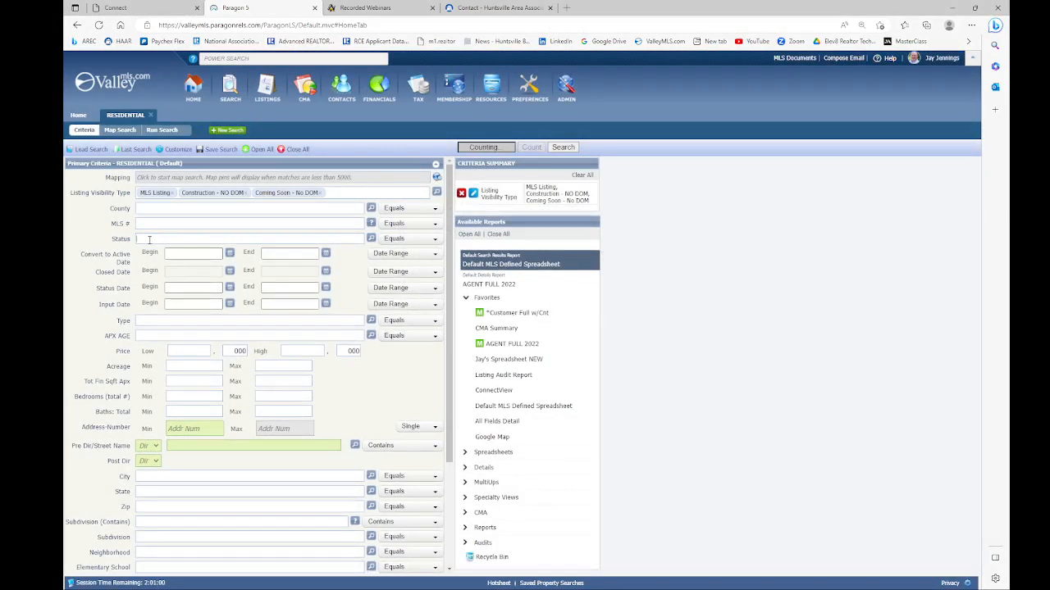
text(ACTI)
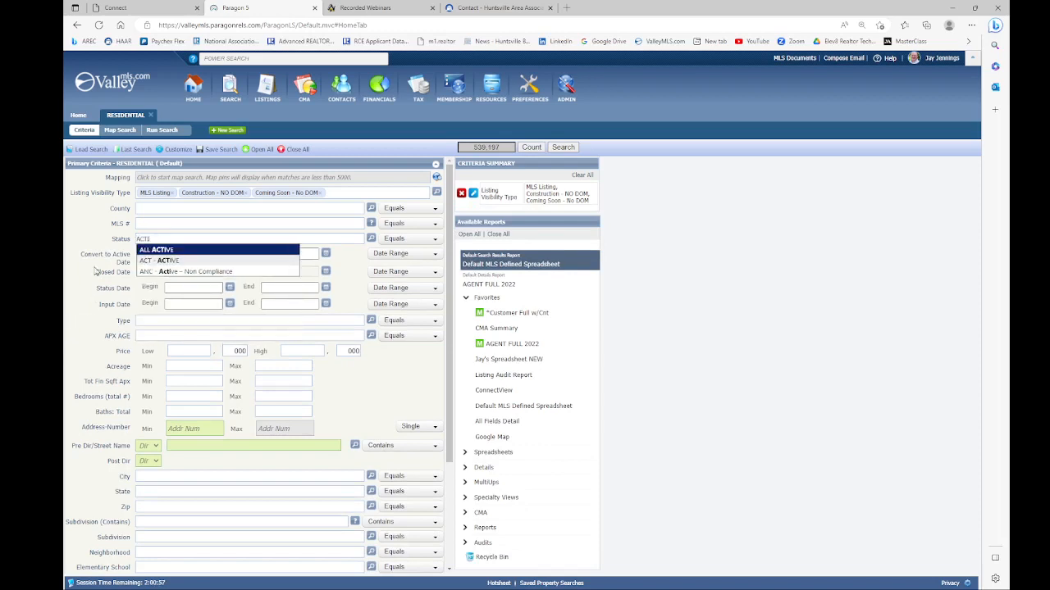
click(160, 262)
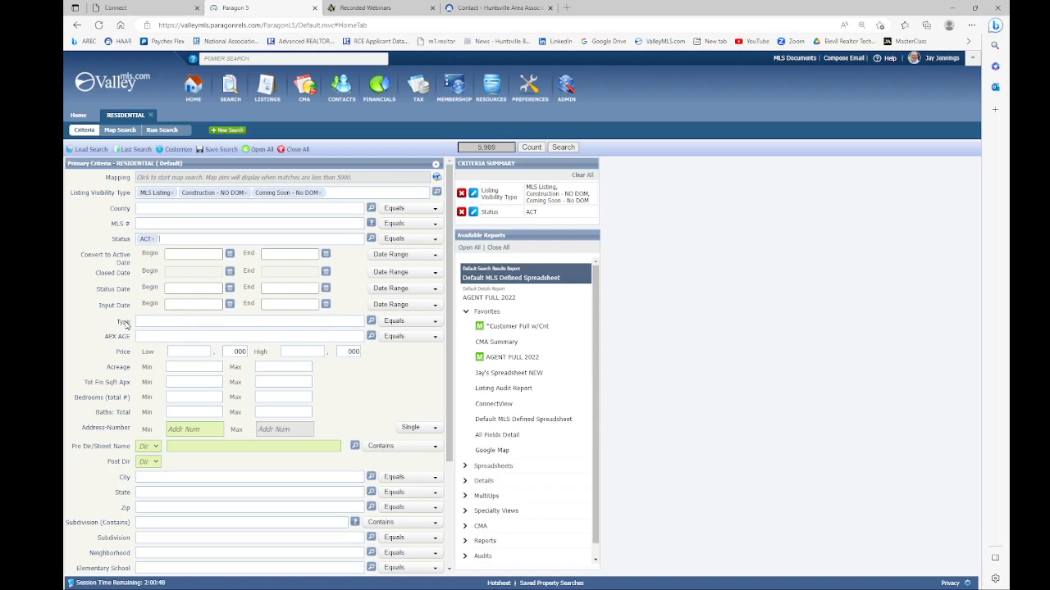
Step: Add Type SF - Single Family Detached, briefly try excluding it, and keep Equals (5,504 listings)
click(370, 322)
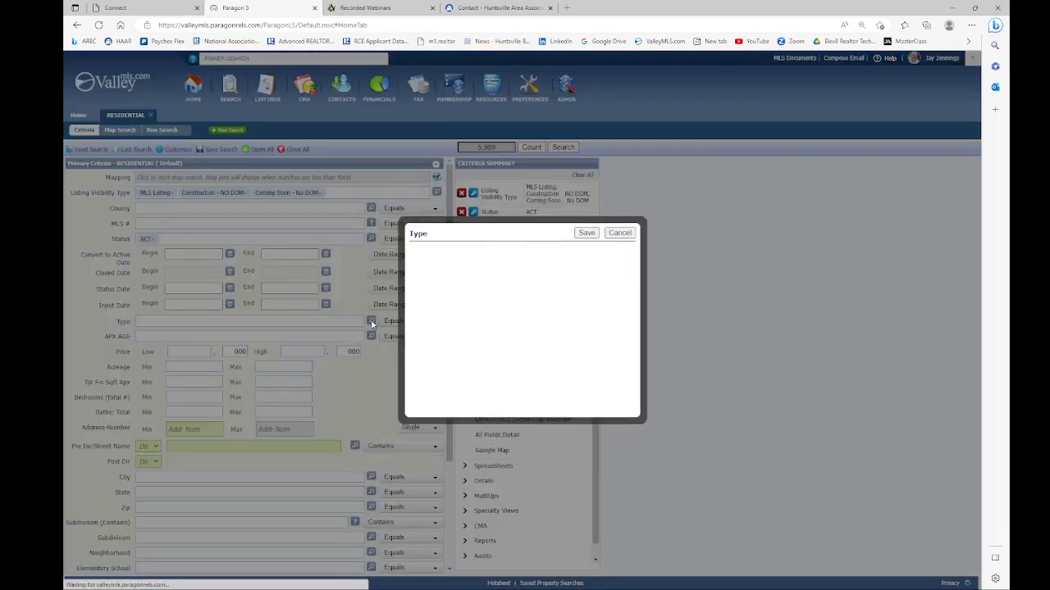
click(509, 311)
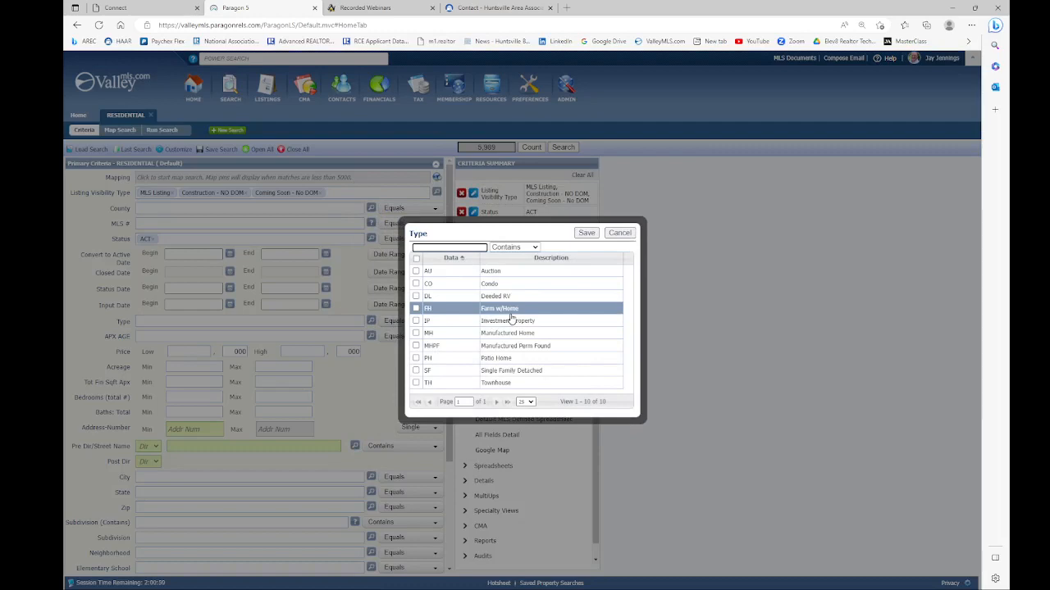
click(416, 370)
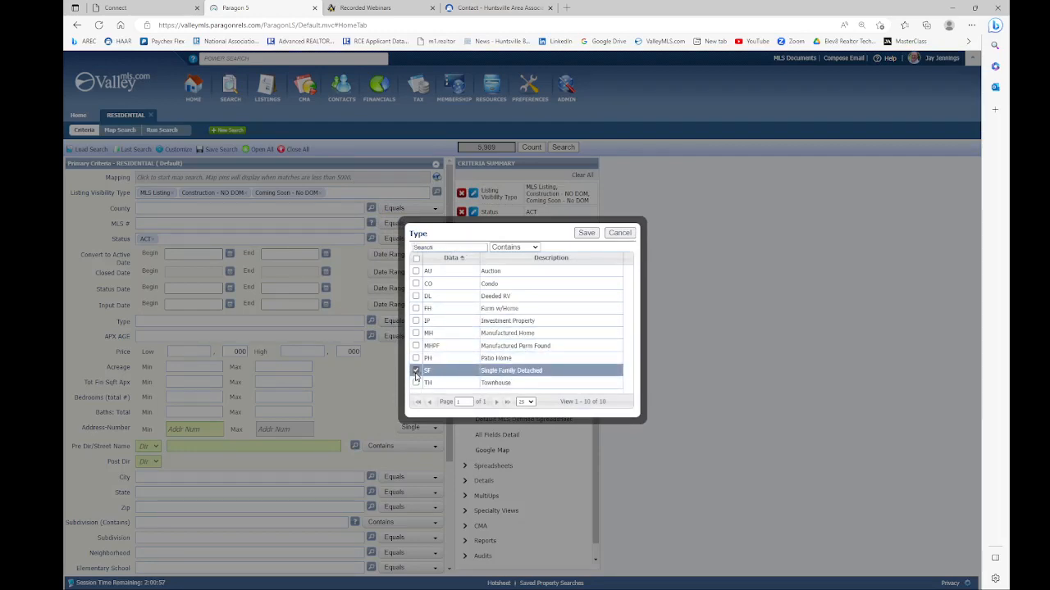
click(586, 233)
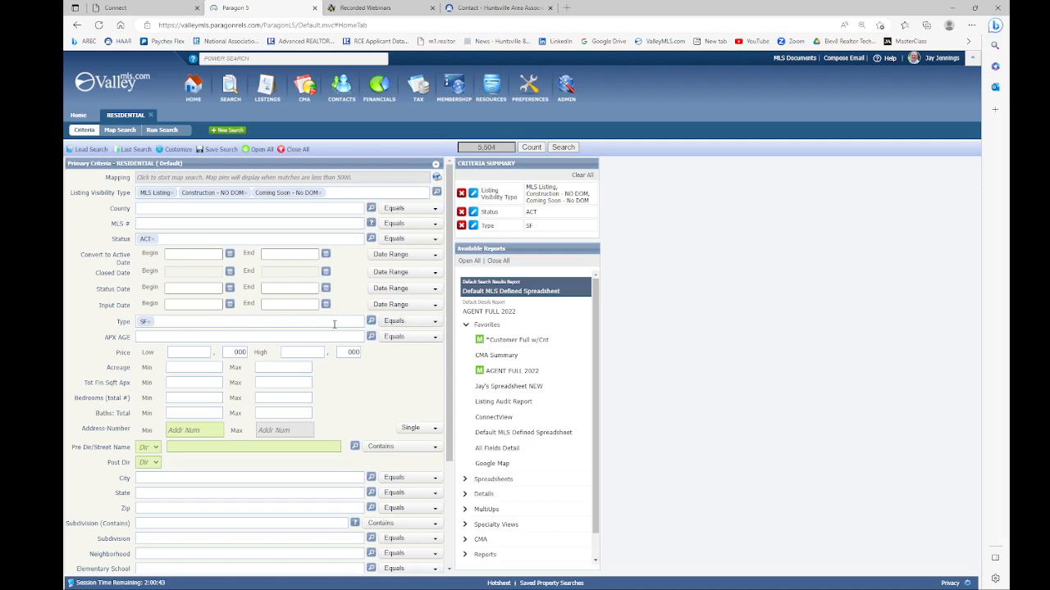
click(402, 324)
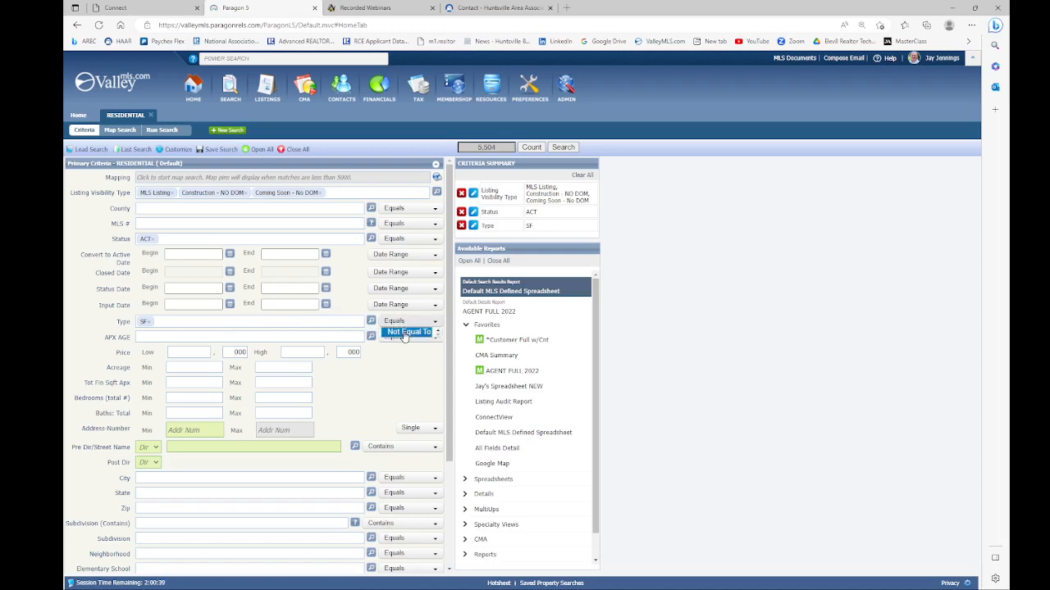
click(404, 332)
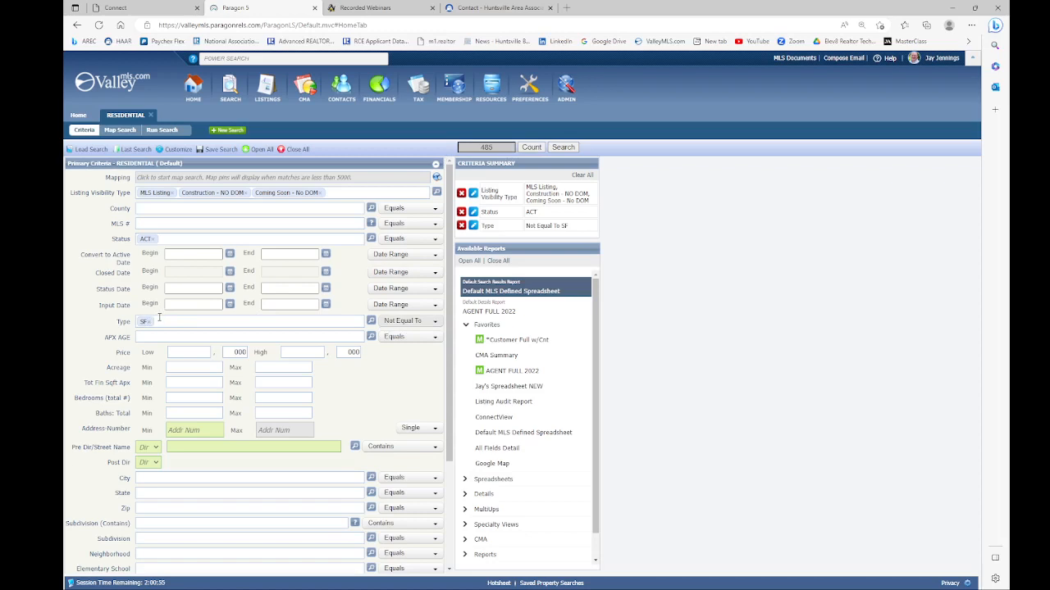
click(395, 325)
click(401, 332)
Step: Set the price range from 350,000 to 425,000
scroll(232, 315, down, 1)
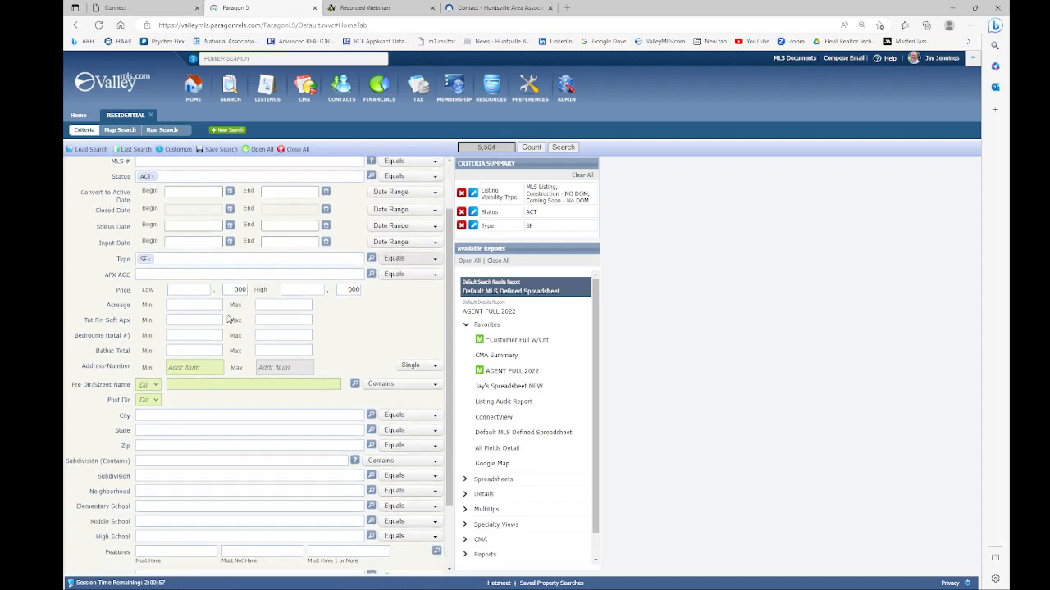
click(192, 290)
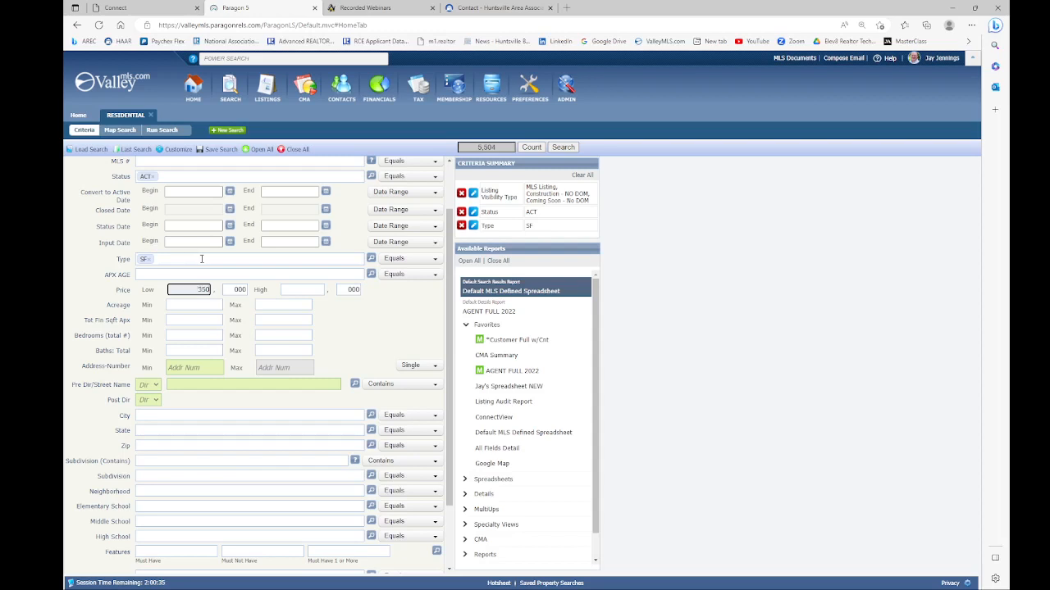
click(297, 288)
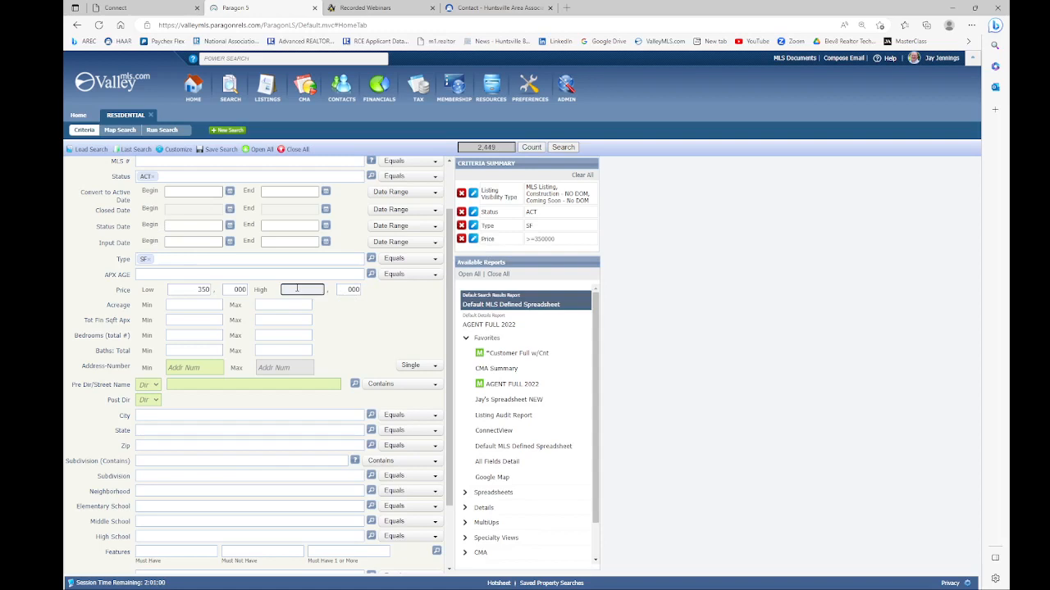
text(425)
key(Tab)
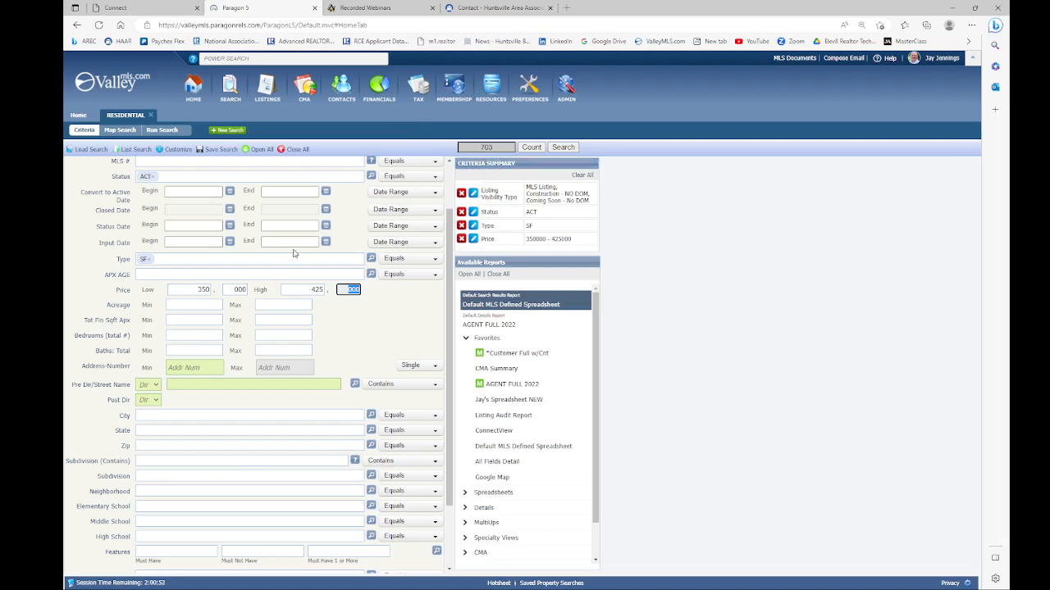
Step: Require at least 5 bedrooms, narrowing matches to 101 listings
scroll(294, 253, down, 1)
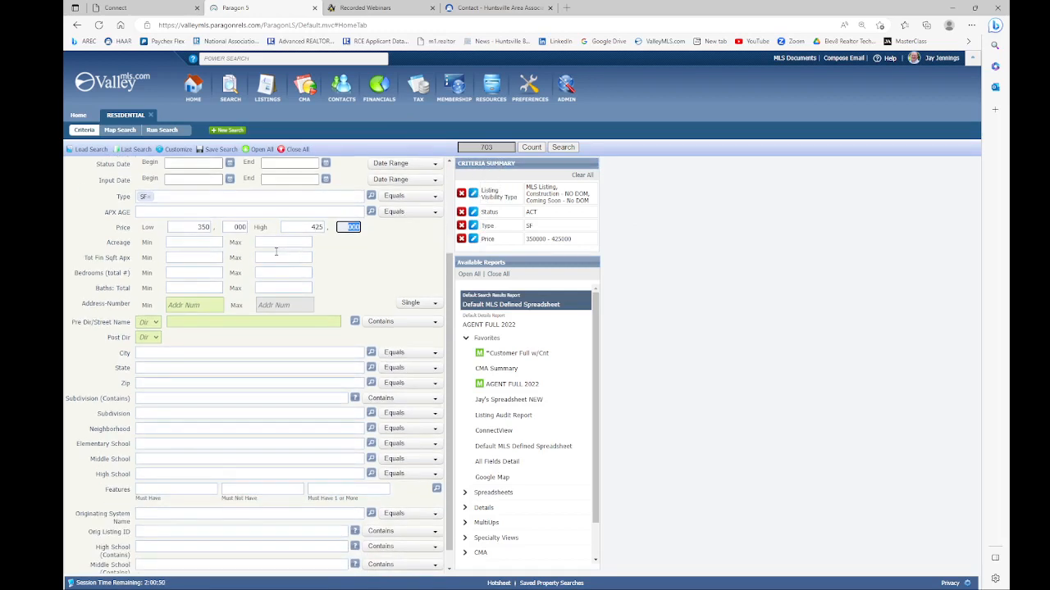
click(218, 275)
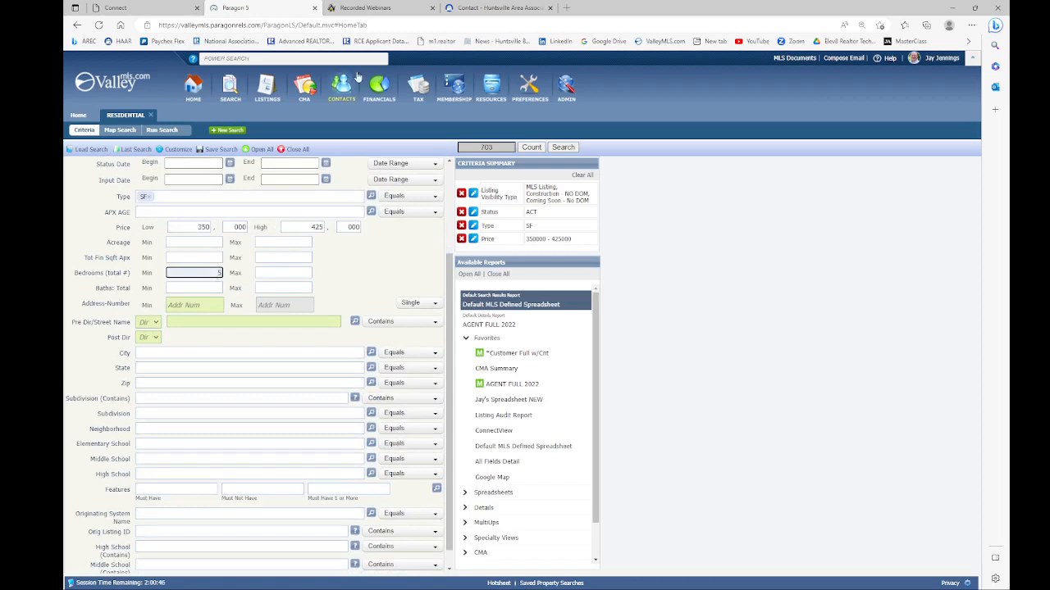
key(Tab)
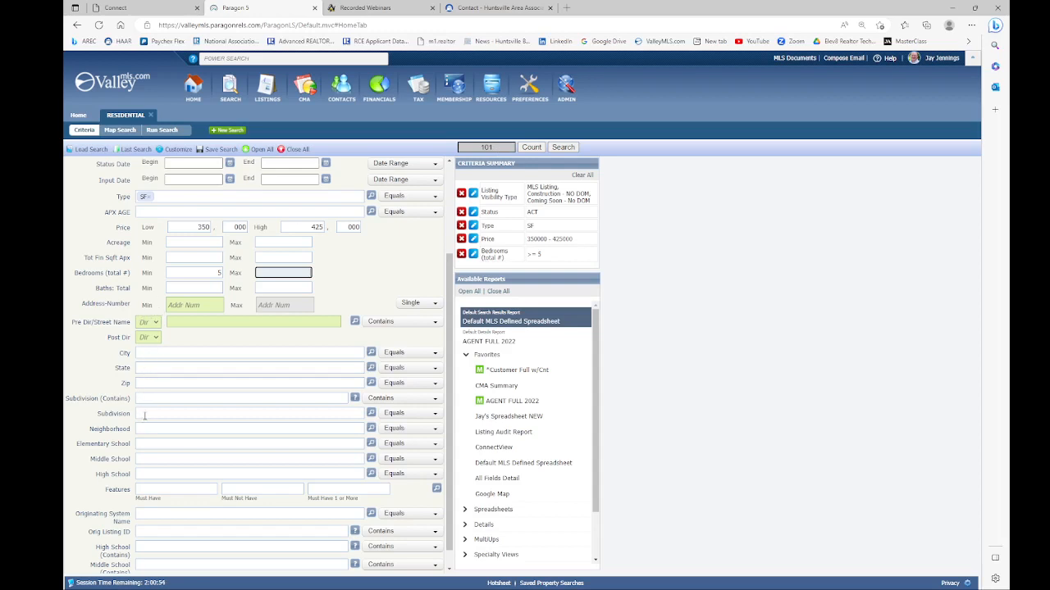
Step: Enter HUNTS in City and pick HUNTSVILLE, cutting the matches to 6 listings
click(147, 352)
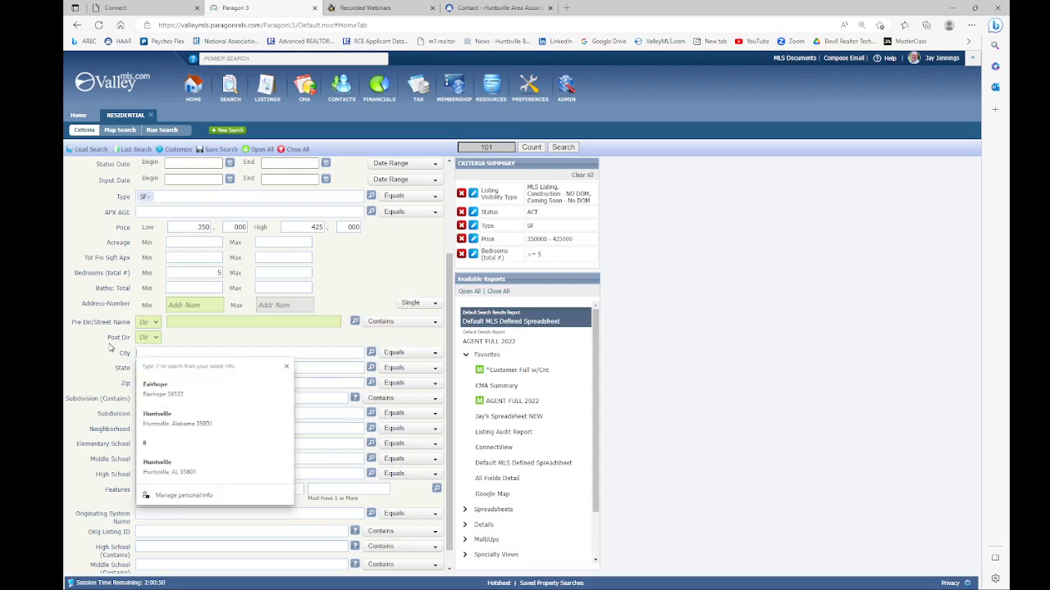
text(HUNTSVILLE)
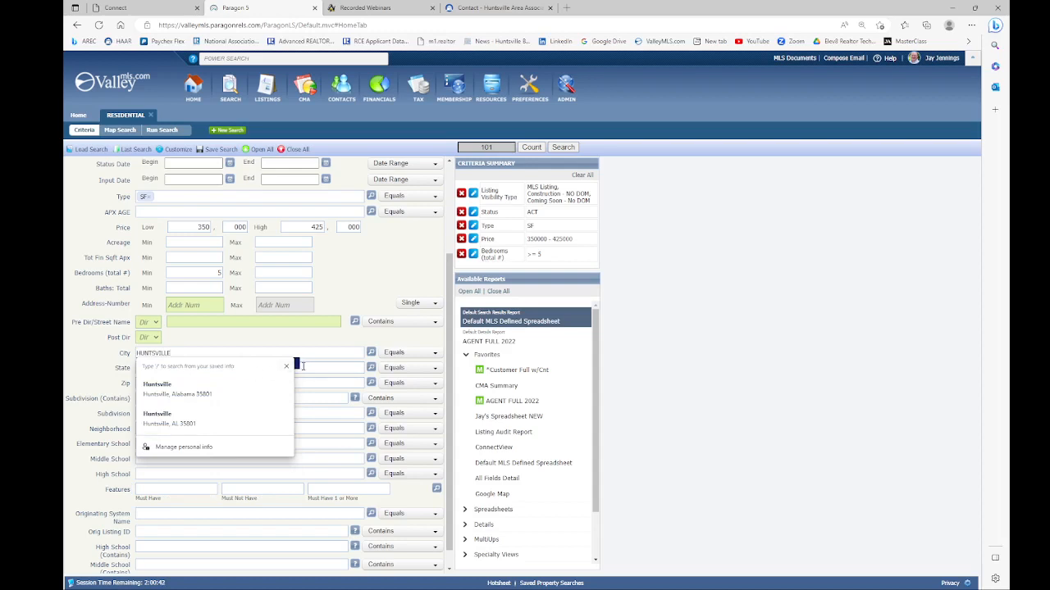
drag(299, 367, 301, 369)
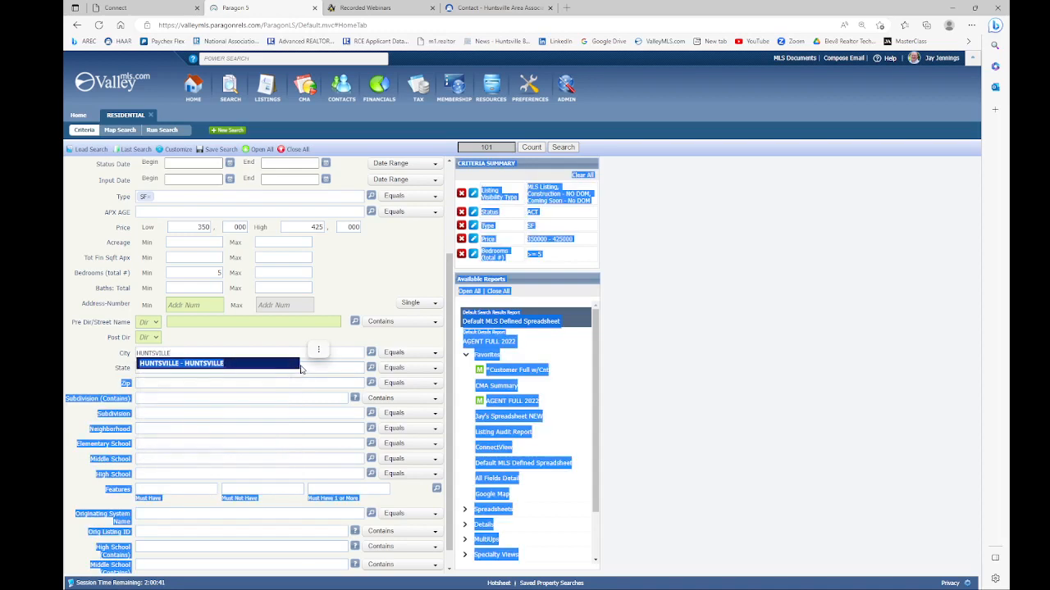
click(243, 365)
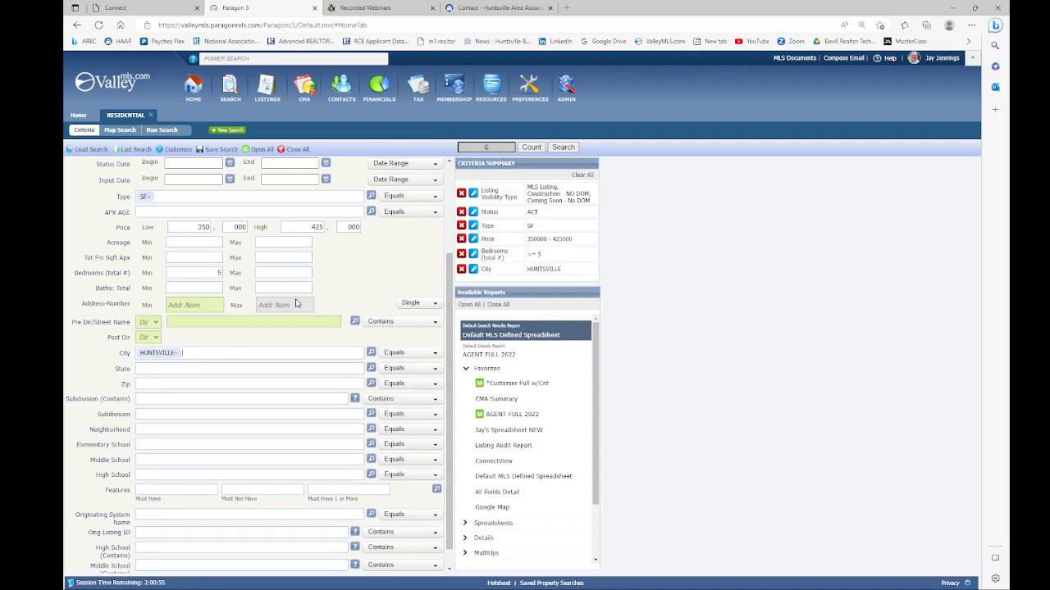
scroll(296, 304, up, 1)
scroll(296, 300, down, 1)
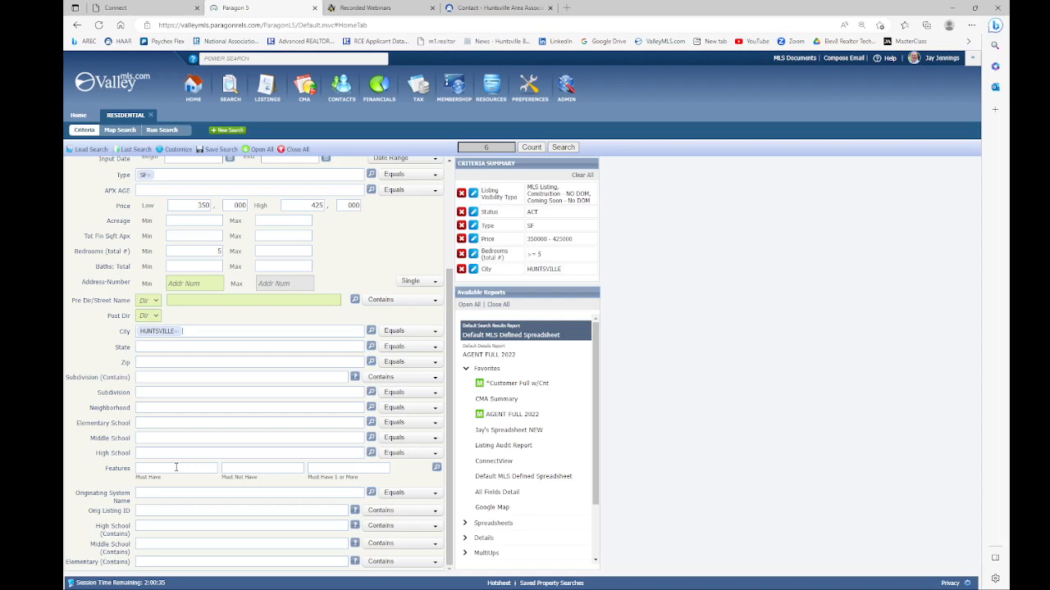
Step: Add AA22 - Skylight as a must-have feature (0 matches), then remove it to restore 6
click(437, 473)
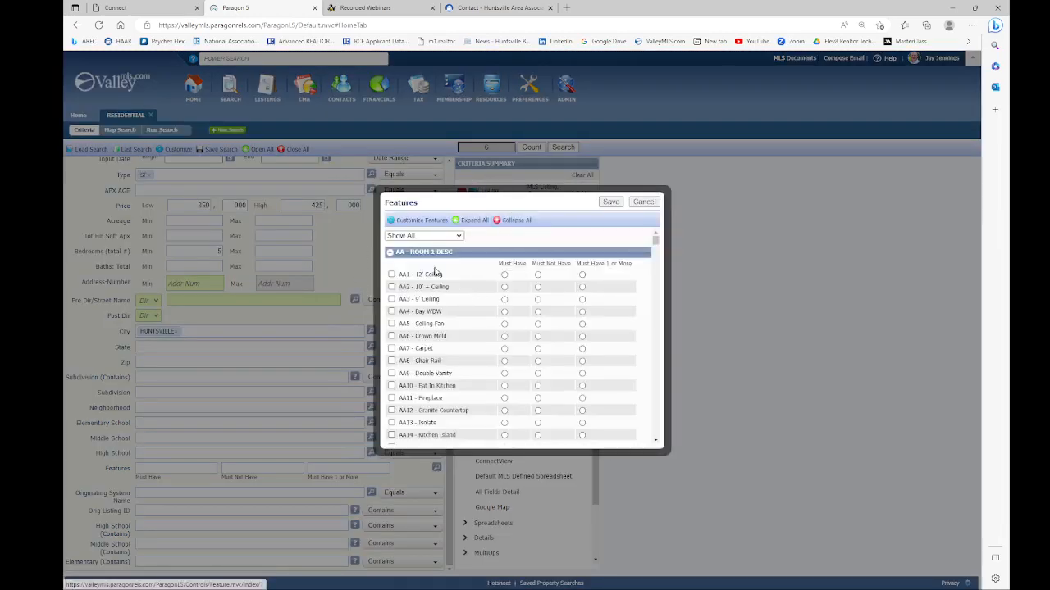
scroll(445, 294, down, 1)
scroll(445, 294, down, 5)
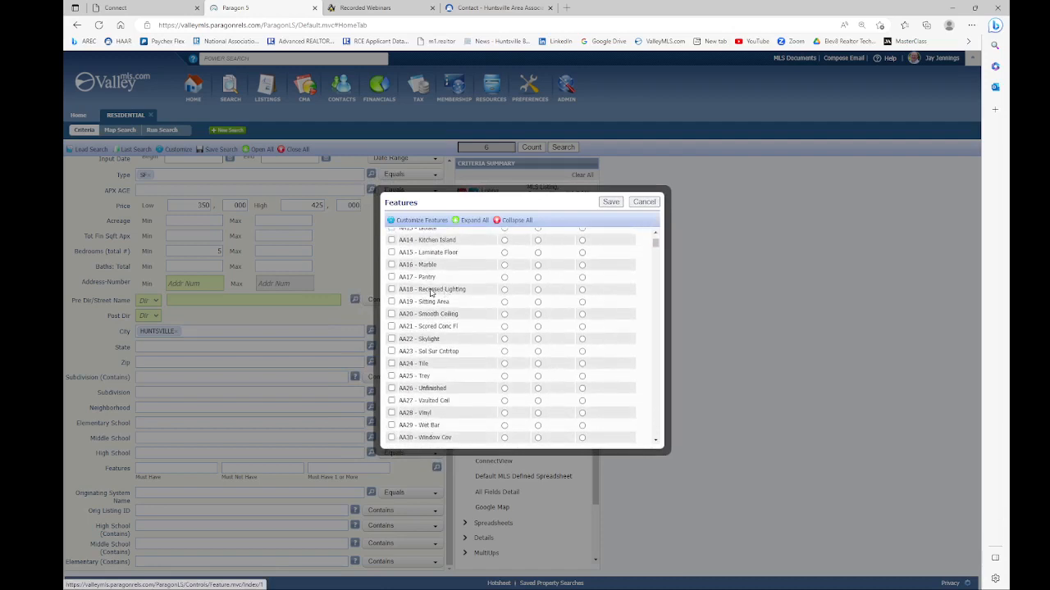
scroll(430, 293, down, 1)
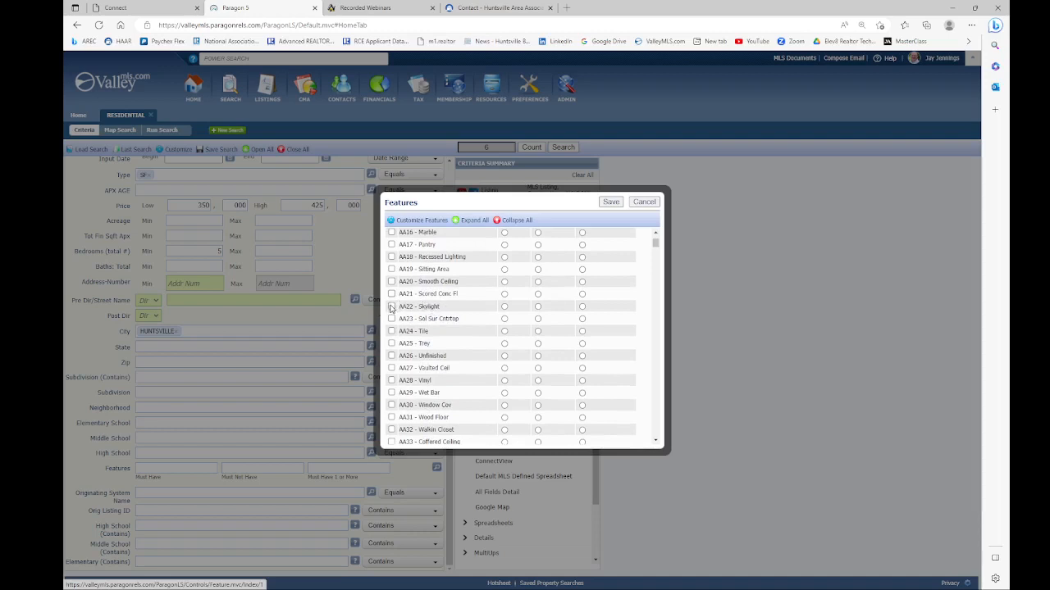
click(391, 307)
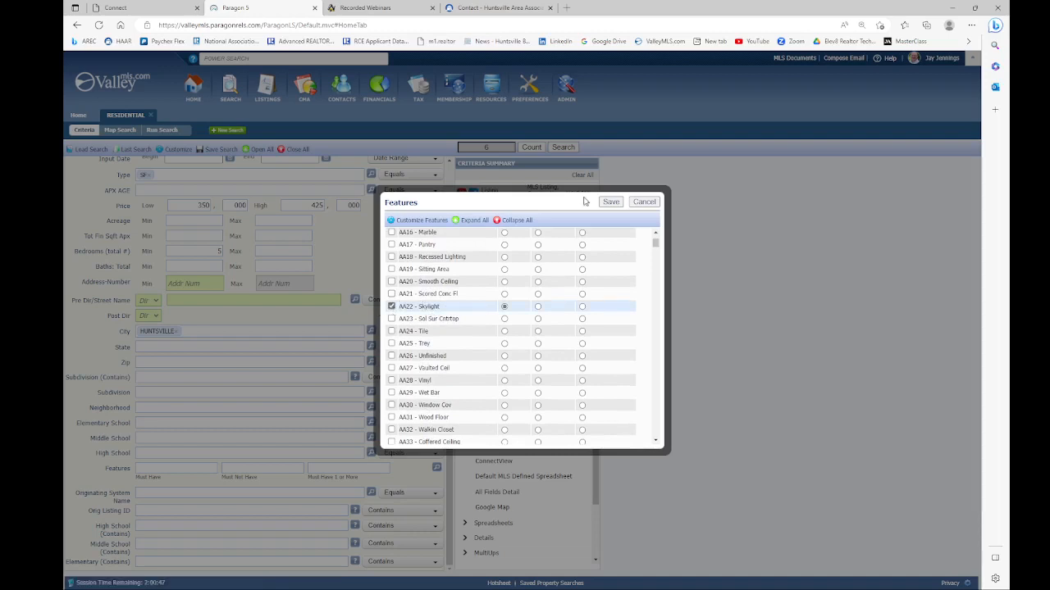
click(611, 203)
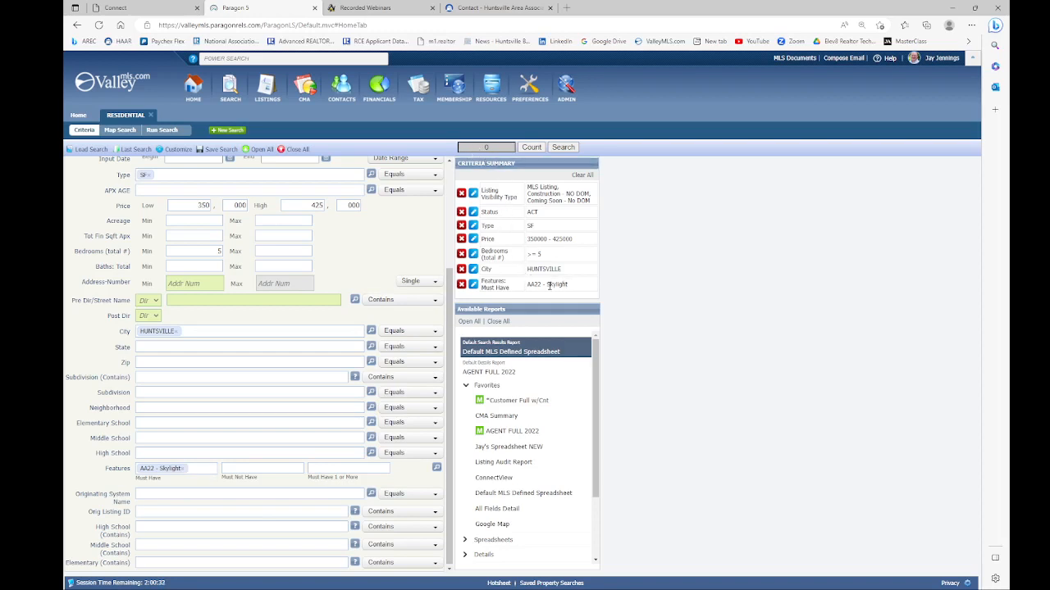
click(461, 285)
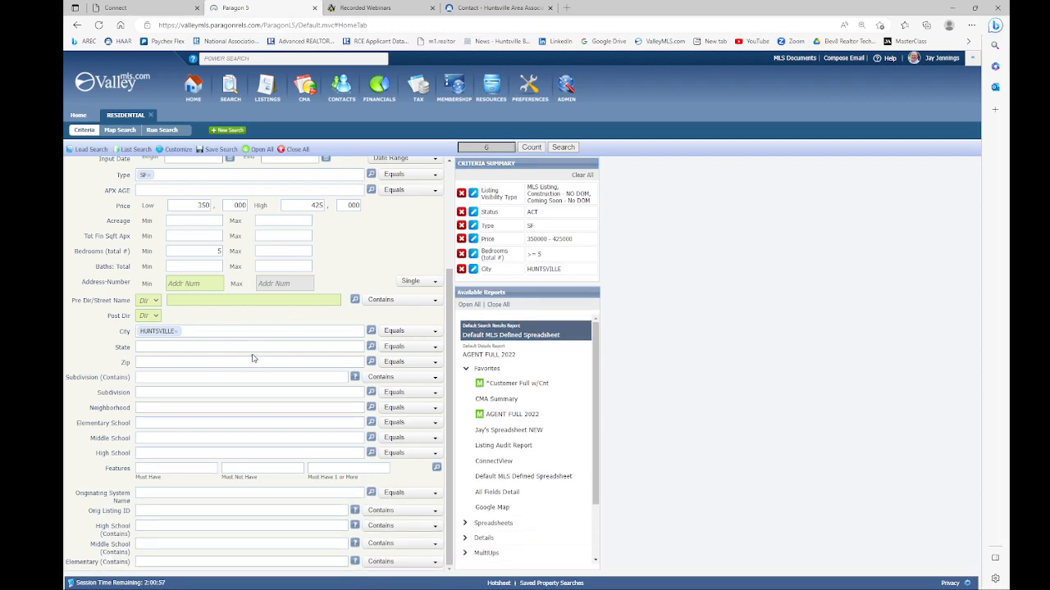
scroll(254, 357, up, 1)
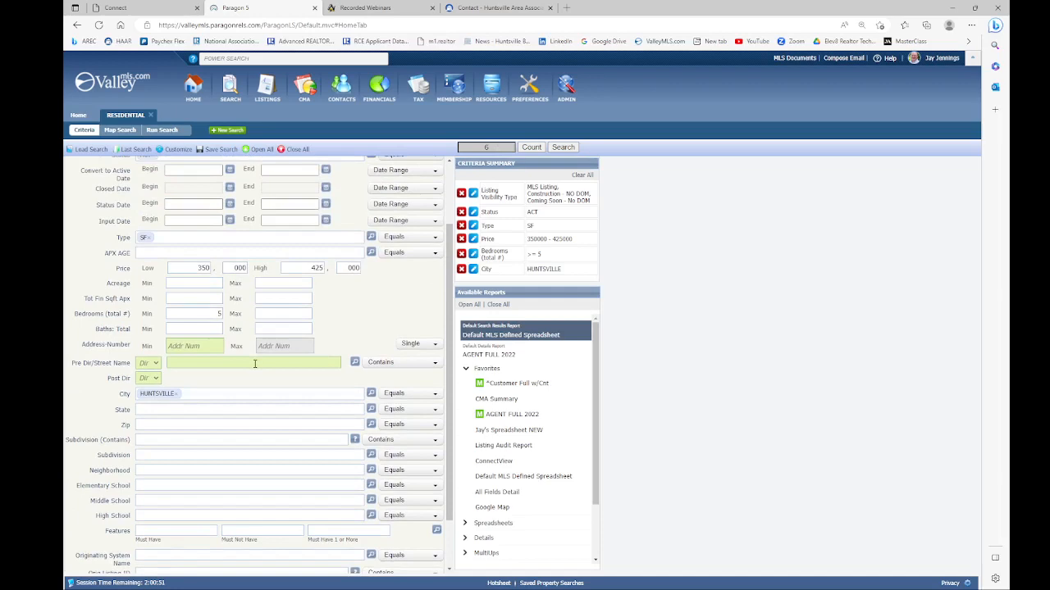
Step: Run the search, sort the 6 results by price lowest first, and move Actions before Photo
click(563, 147)
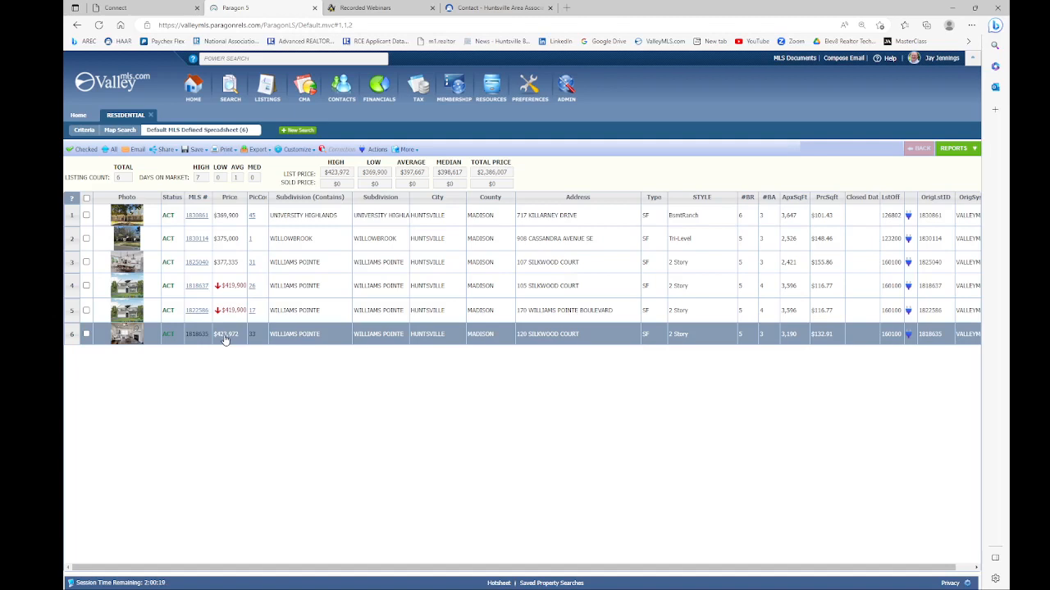
click(229, 198)
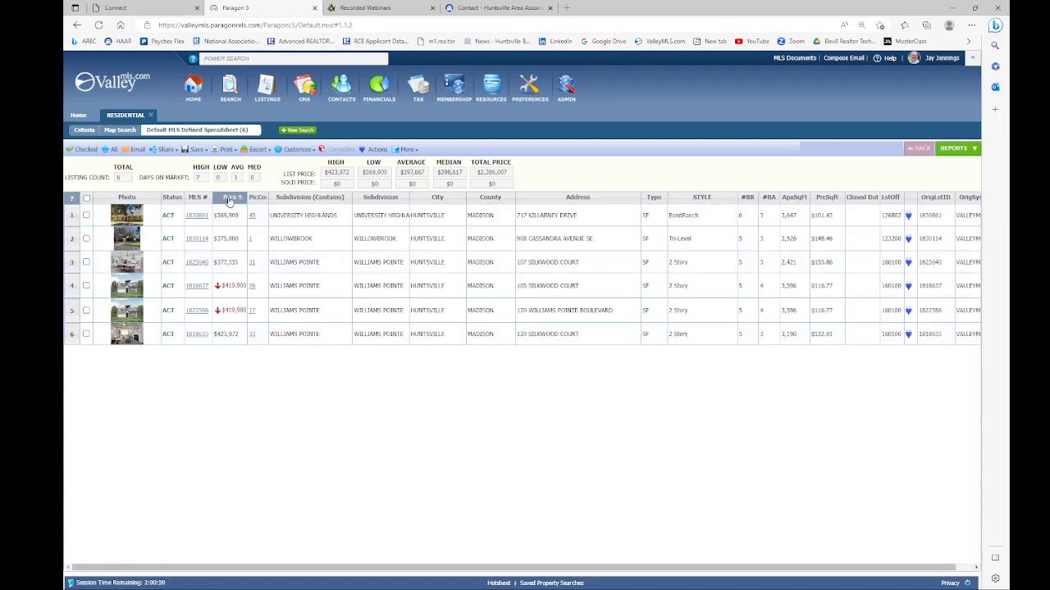
click(230, 200)
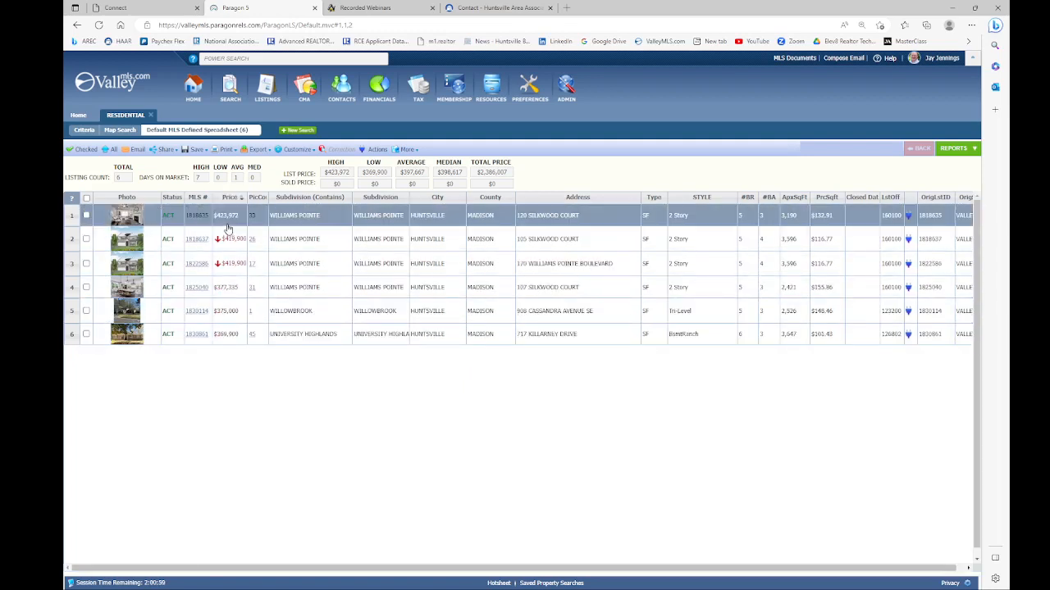
click(228, 197)
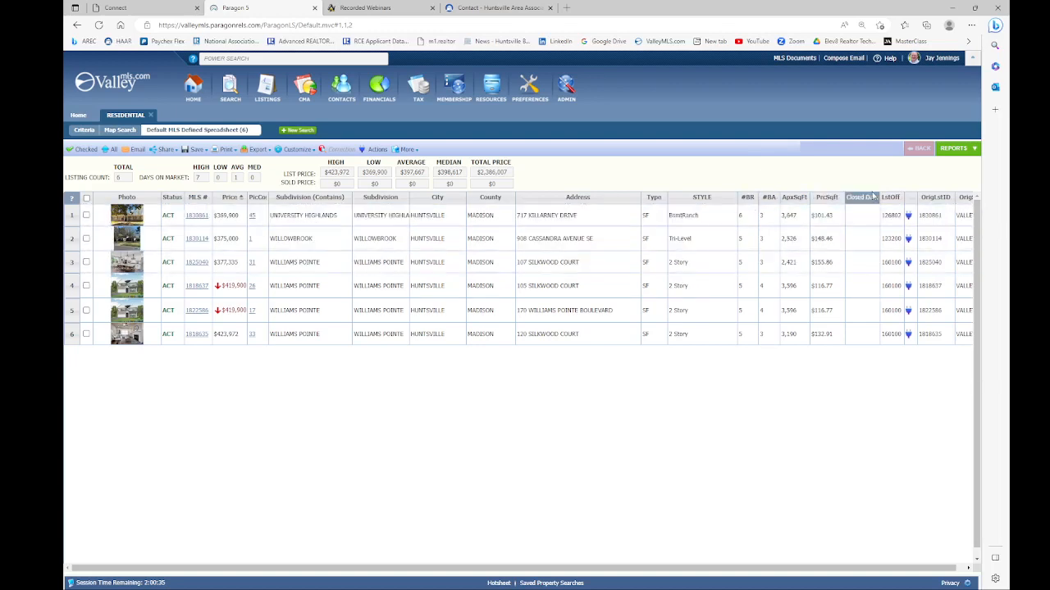
drag(910, 200, 98, 215)
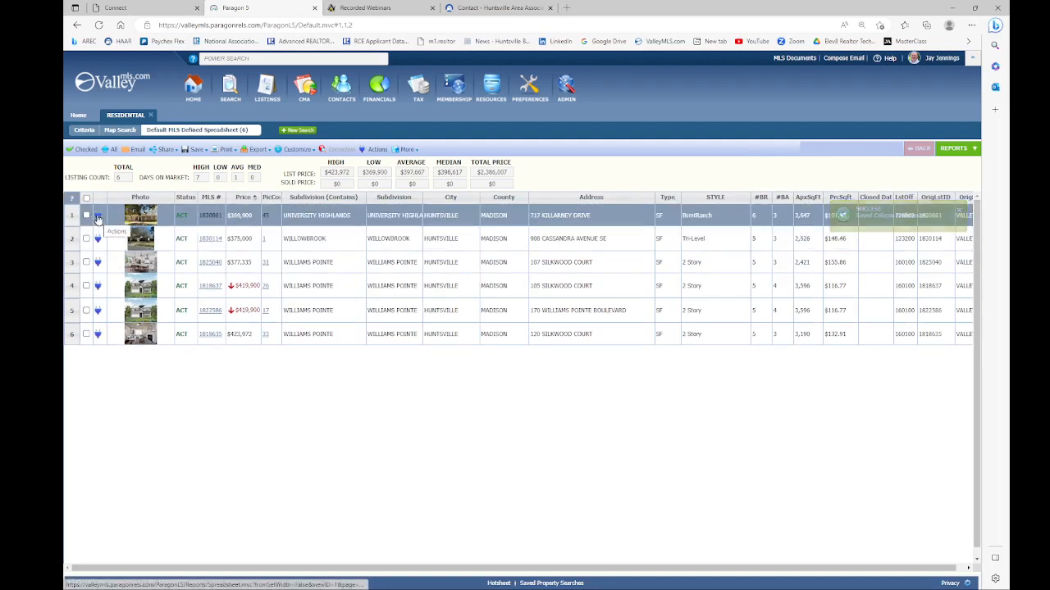
Step: Open the Actions (1830861) dialog for the first listing in the results grid
click(98, 217)
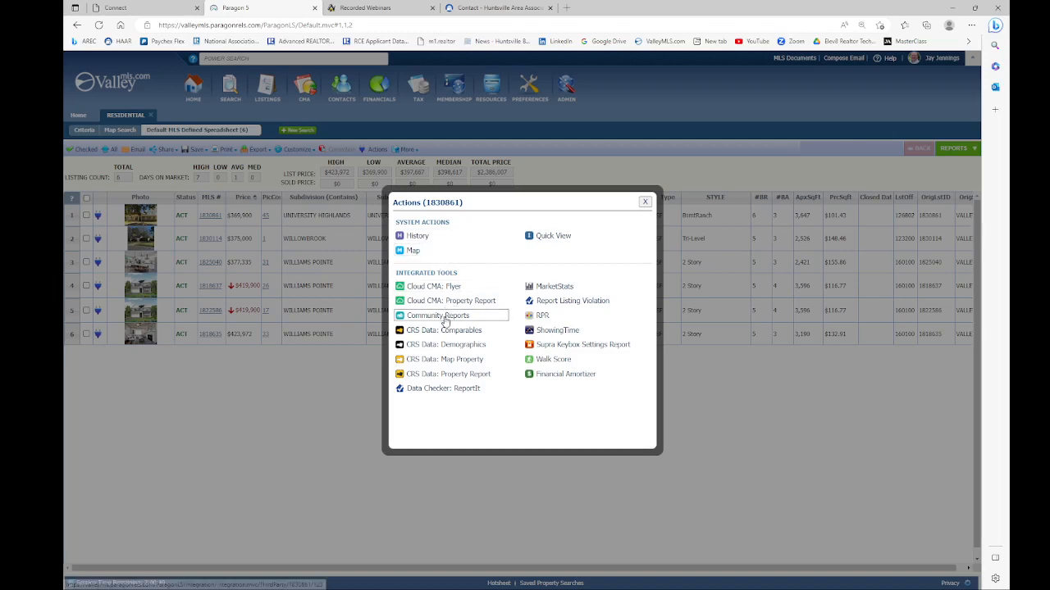
Step: Open the CRS Data Property Report for 1830861, scroll through it, and enlarge the parcel map
click(435, 376)
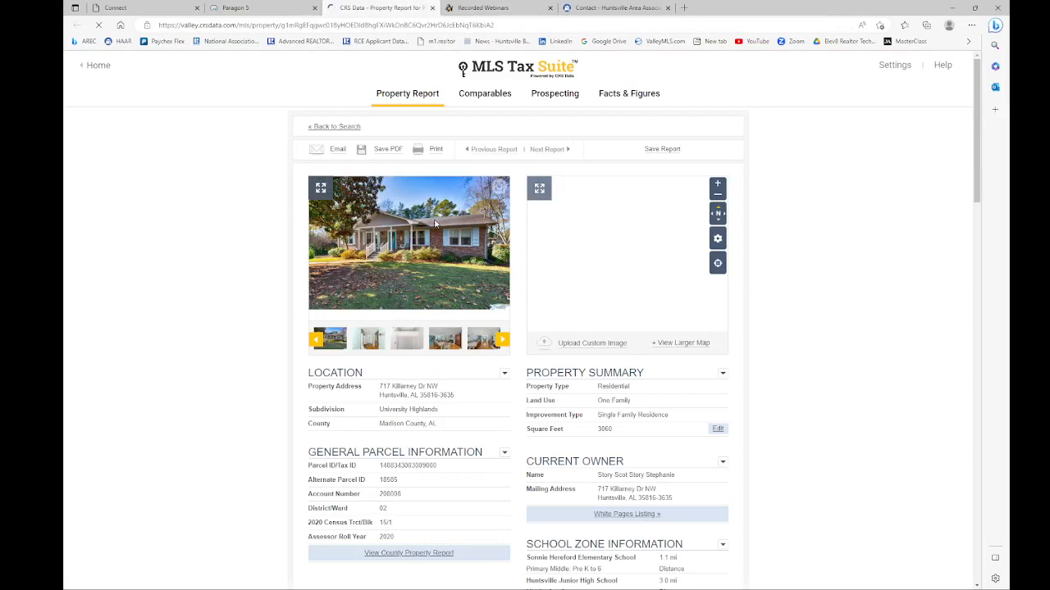
scroll(447, 251, down, 1)
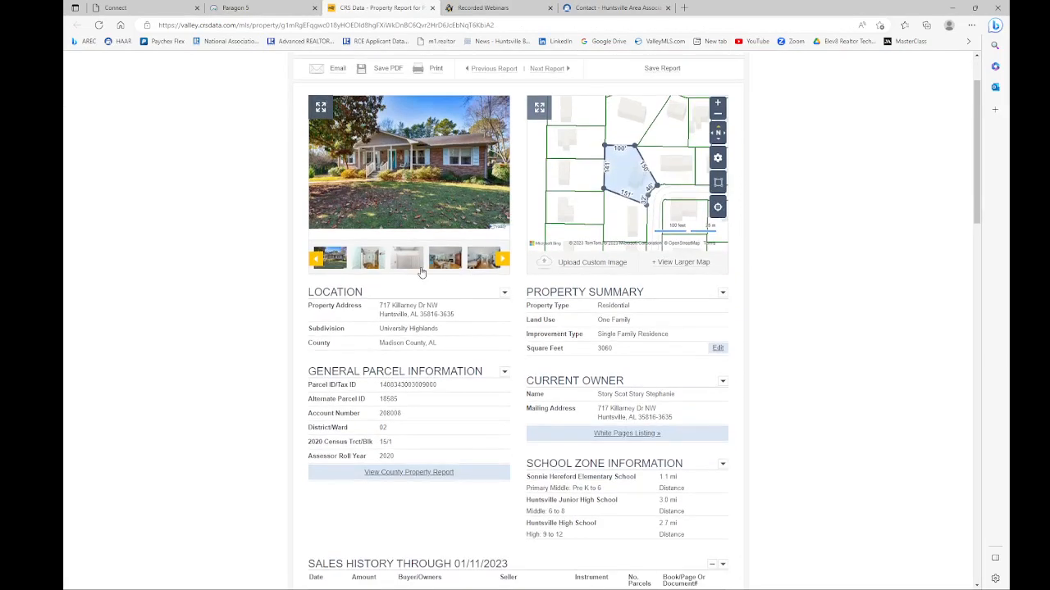
scroll(421, 274, down, 1)
scroll(437, 241, down, 2)
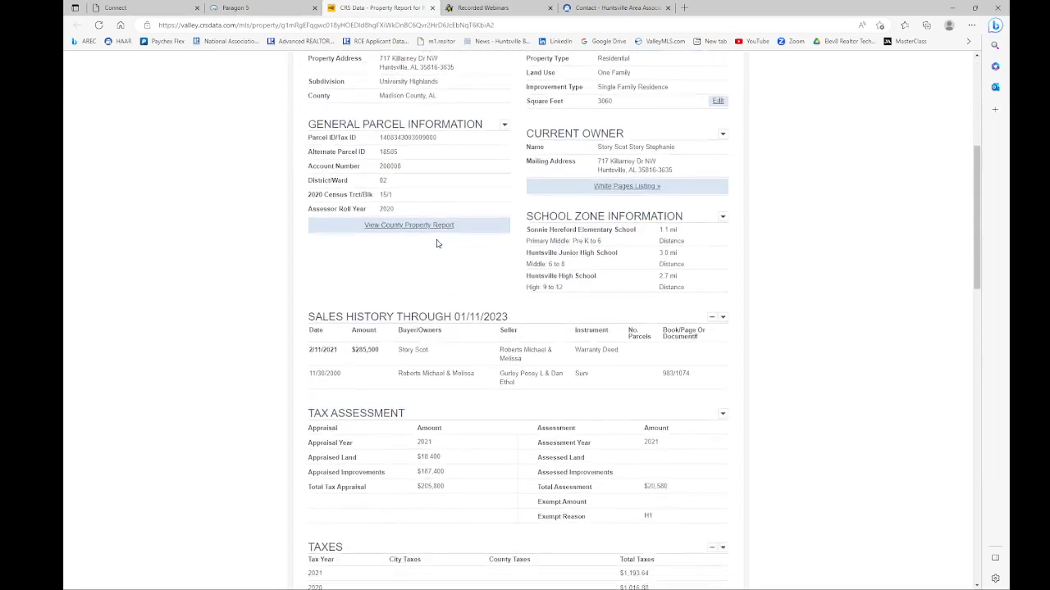
scroll(437, 242, down, 1)
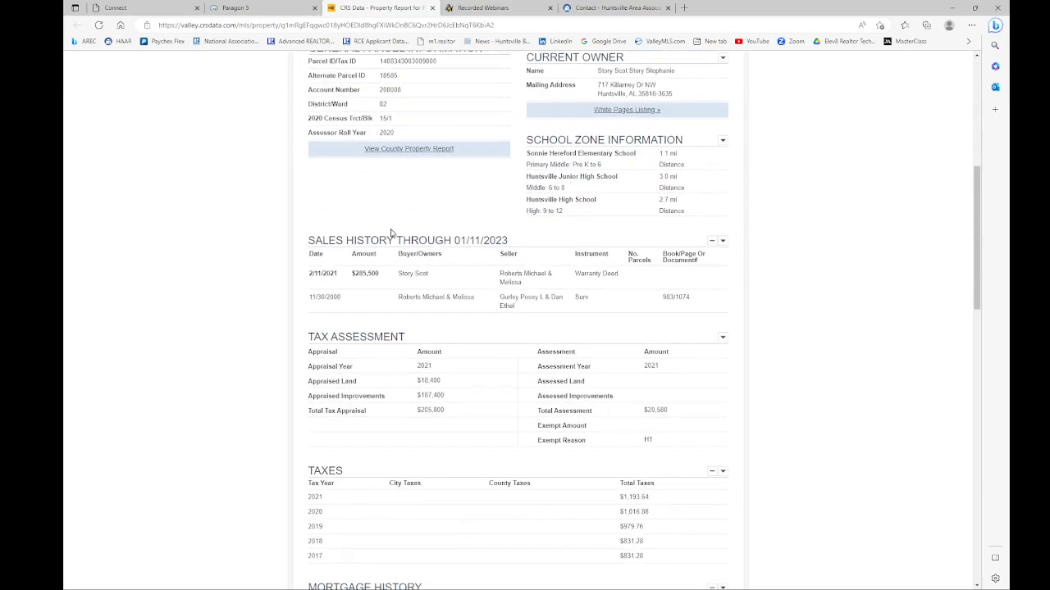
scroll(445, 252, down, 2)
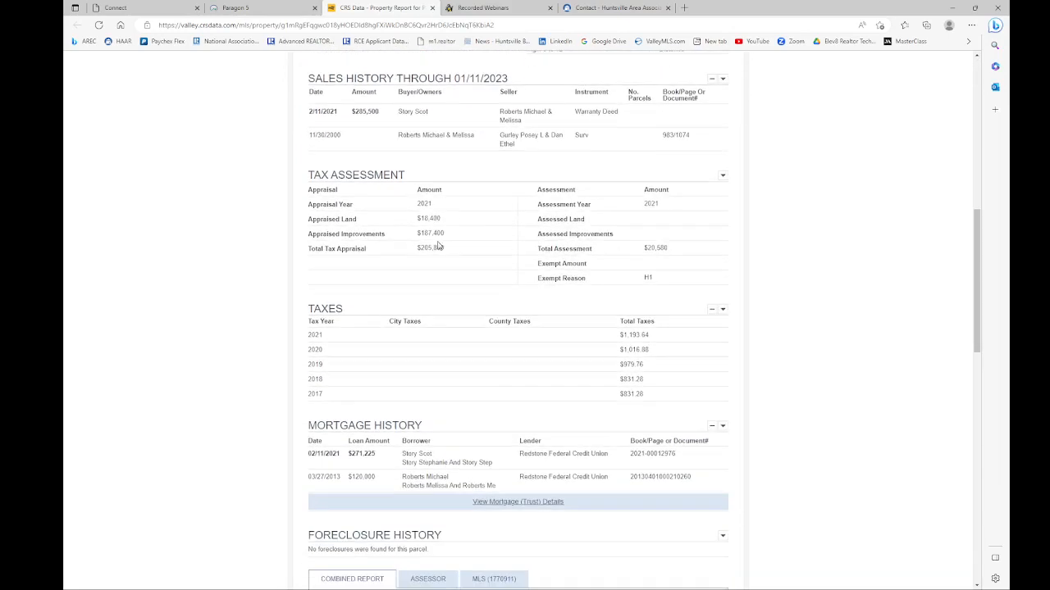
scroll(457, 196, down, 1)
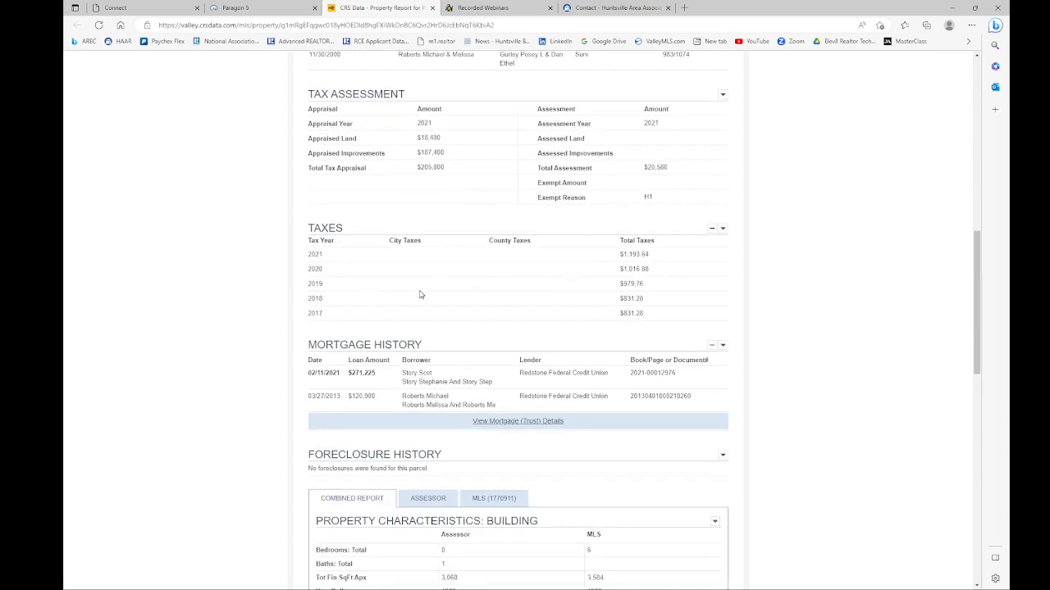
scroll(420, 294, down, 2)
scroll(411, 287, down, 3)
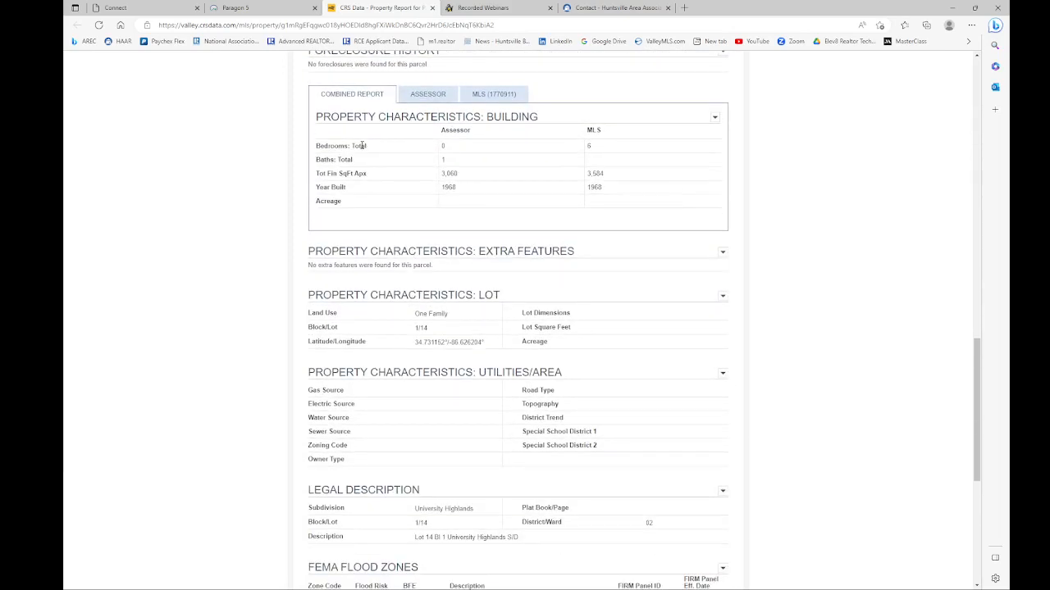
scroll(408, 149, down, 2)
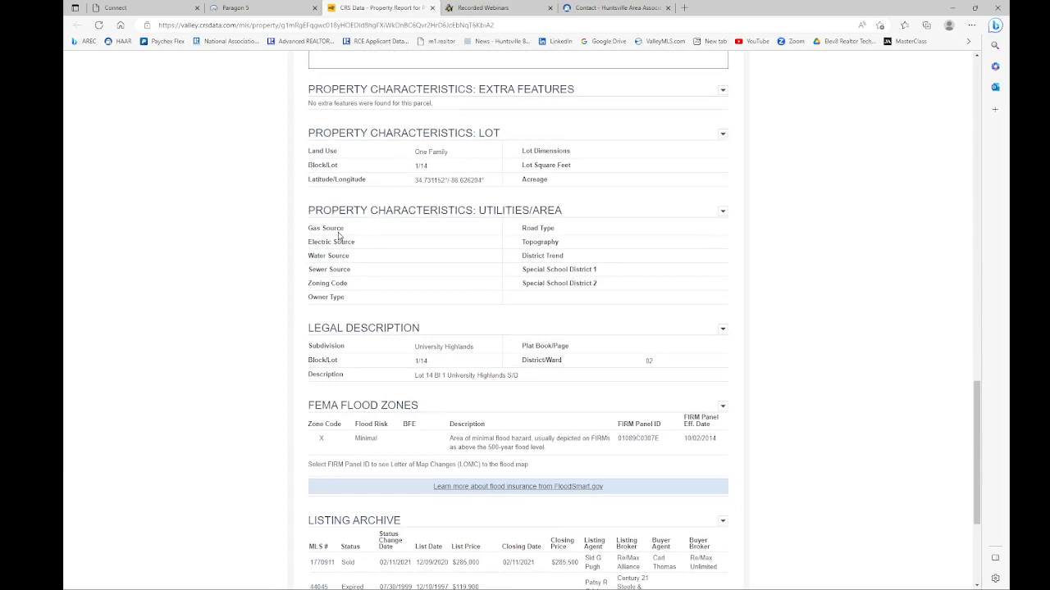
scroll(443, 242, down, 1)
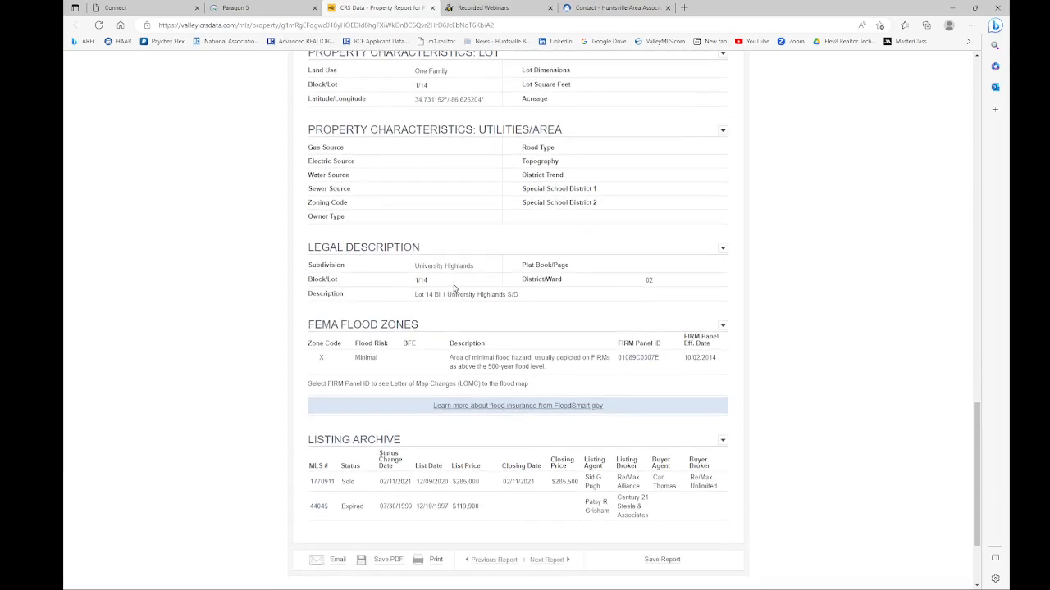
scroll(434, 287, down, 2)
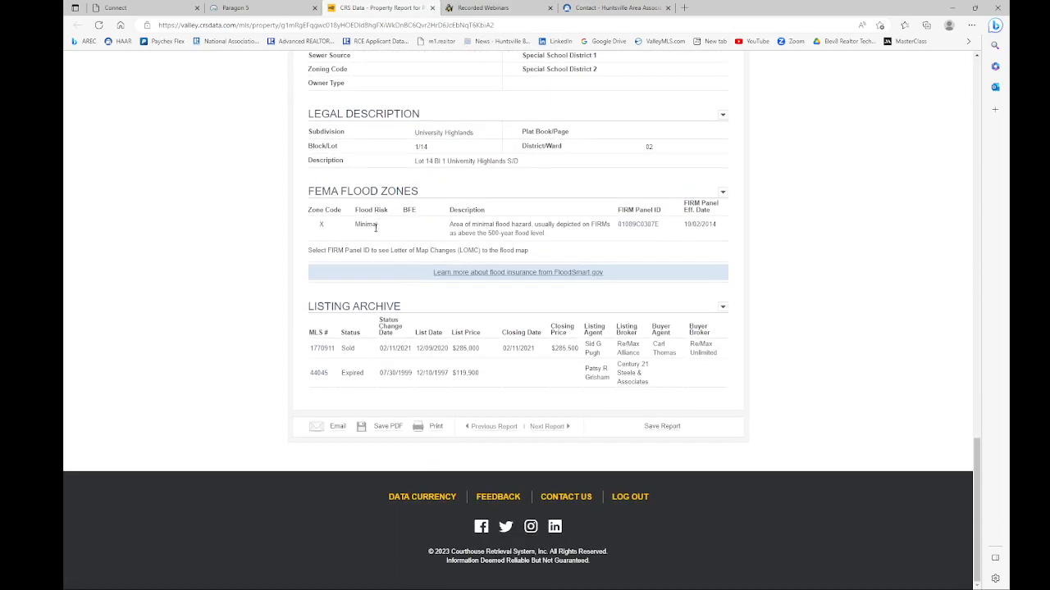
scroll(370, 315, up, 10)
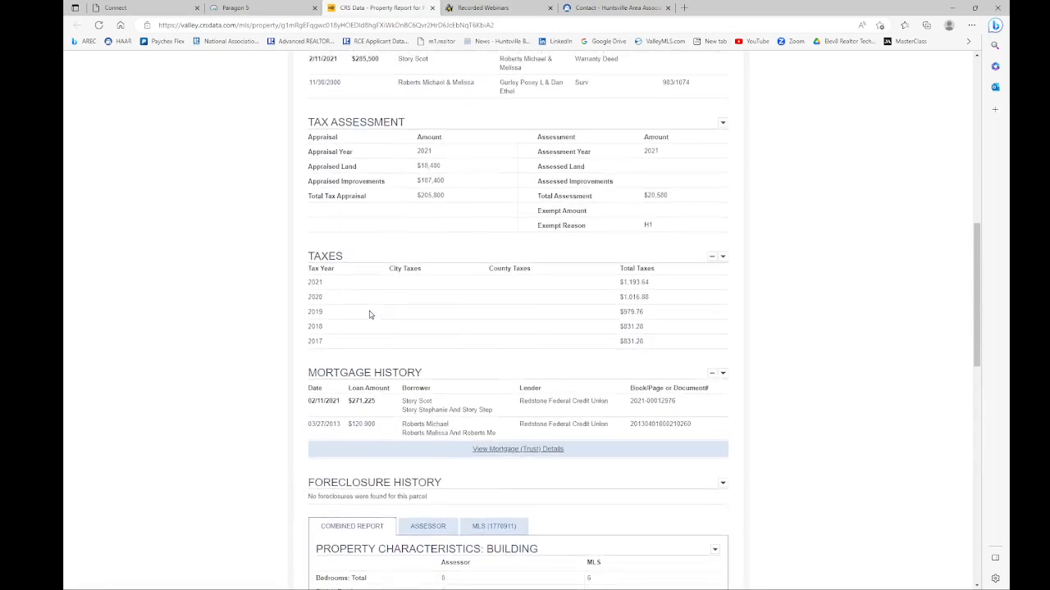
scroll(370, 315, up, 10)
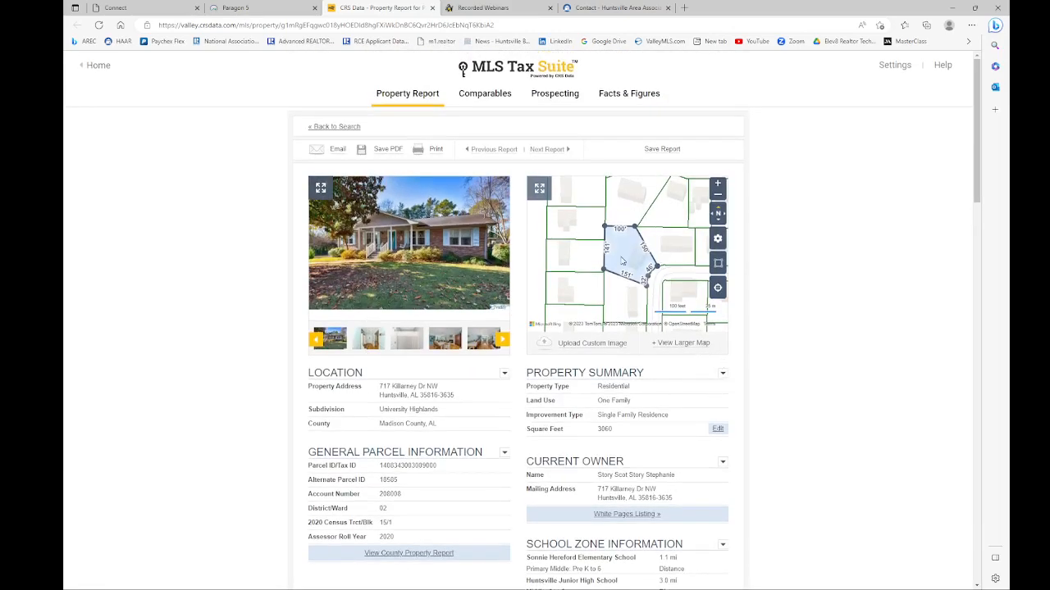
click(679, 345)
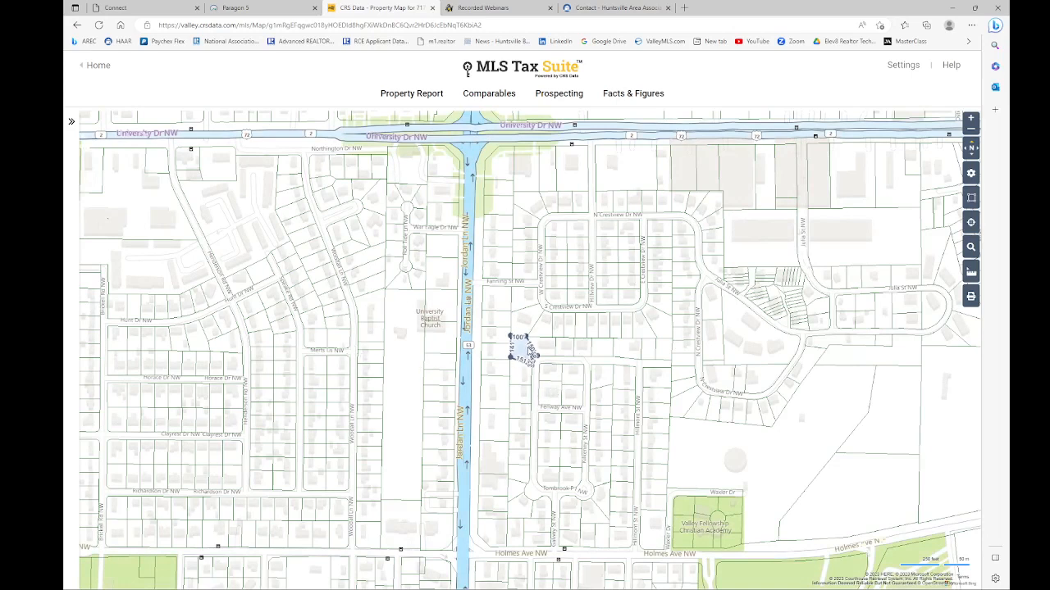
Step: Inspect a neighbouring parcel and turn on the FEMA Flood Zones layer, then go back to Paragon
click(543, 331)
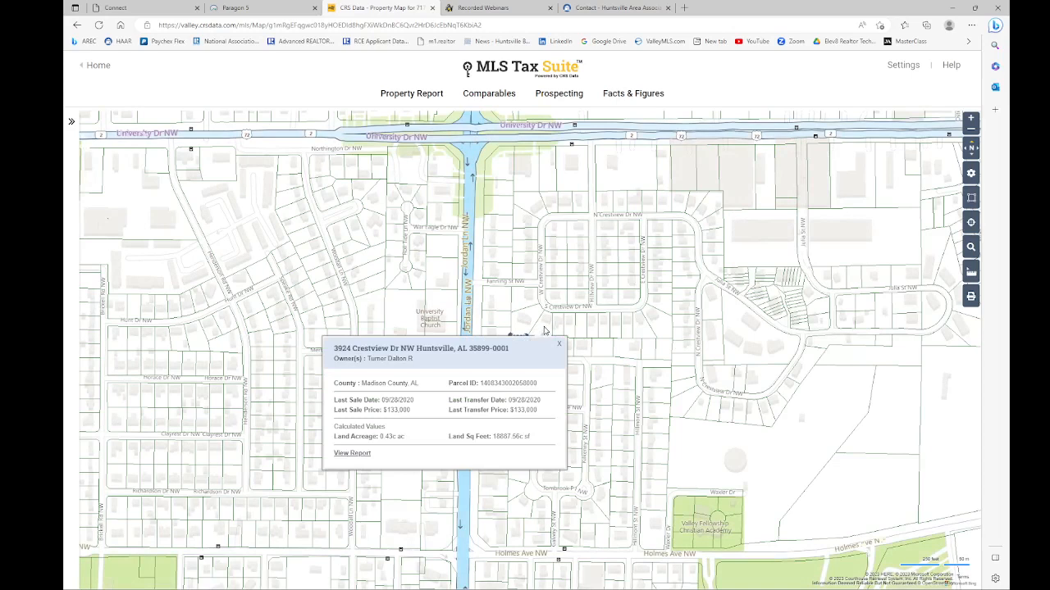
click(71, 122)
click(70, 121)
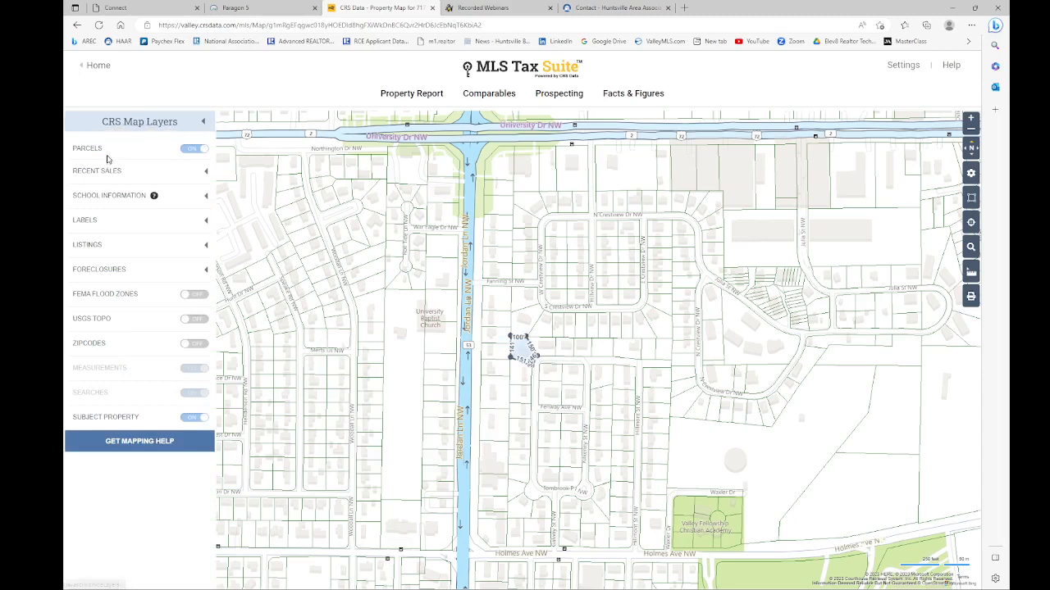
click(195, 296)
scroll(365, 264, down, 3)
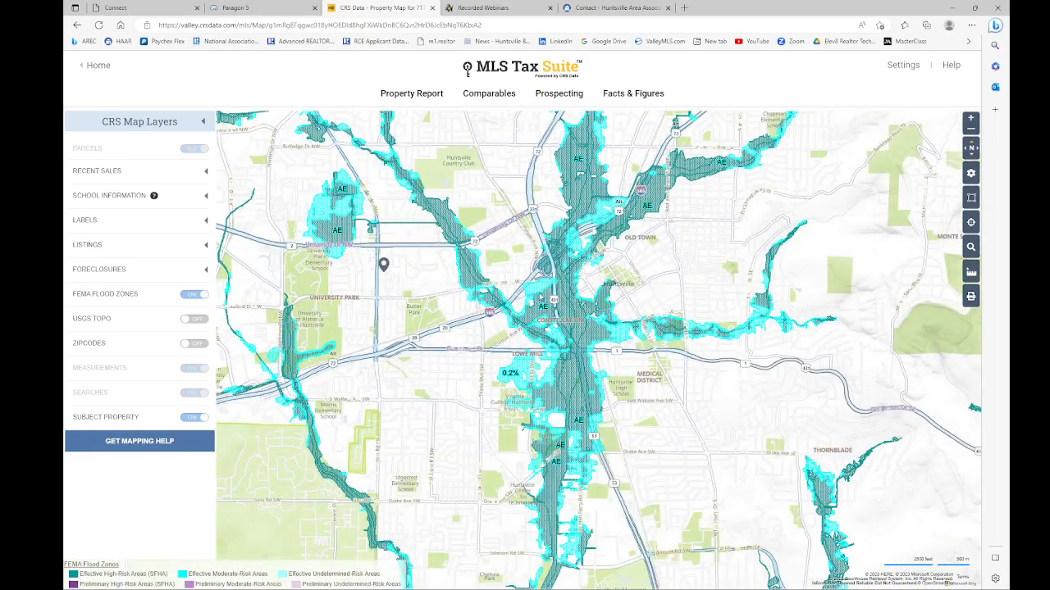
scroll(560, 283, up, 2)
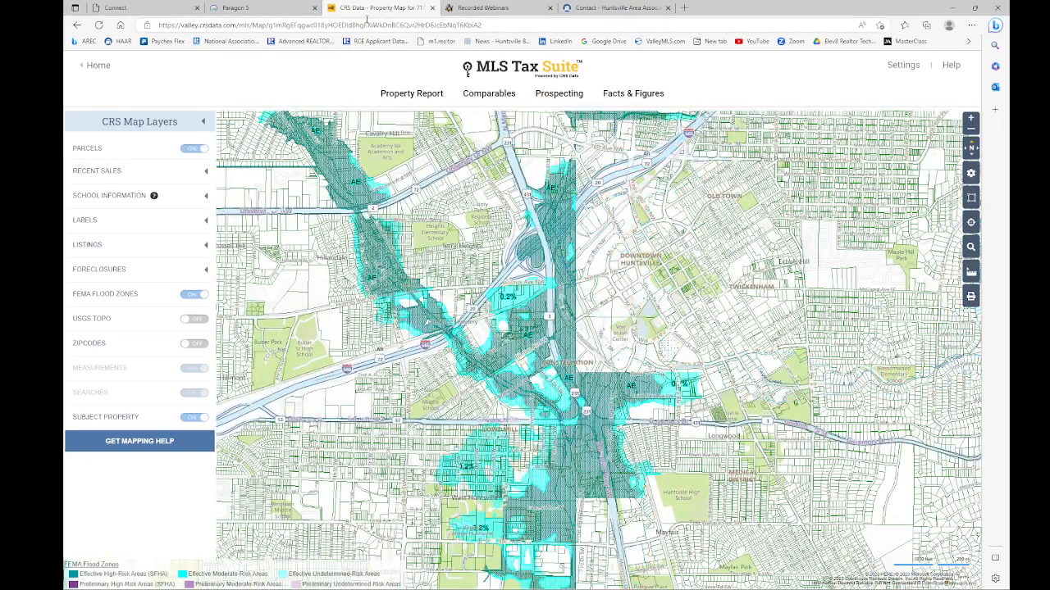
click(255, 10)
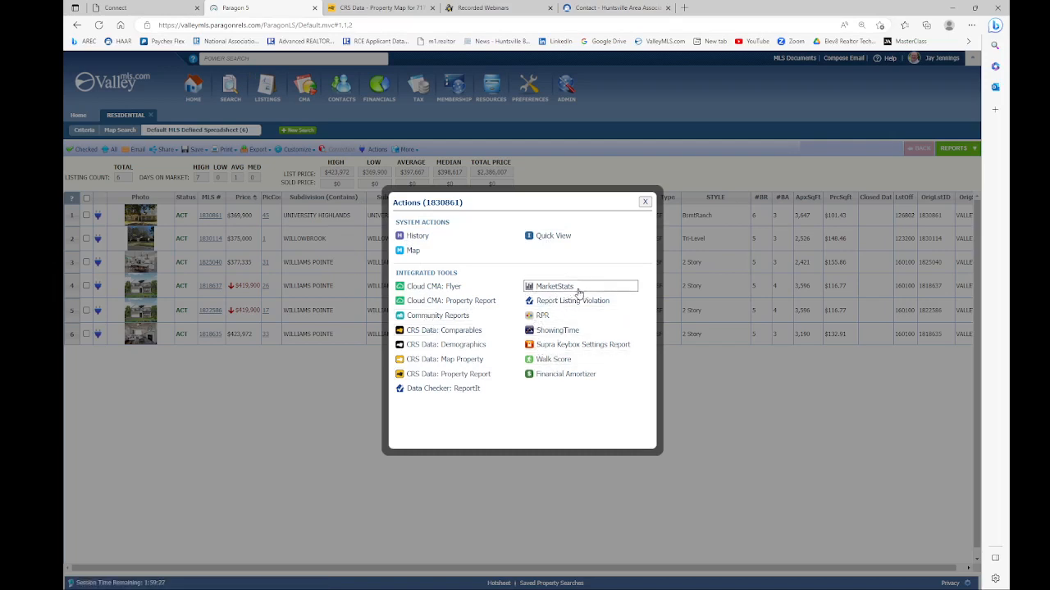
Step: Close the Actions (1830861) dialog to return to the six-listing spreadsheet
click(539, 317)
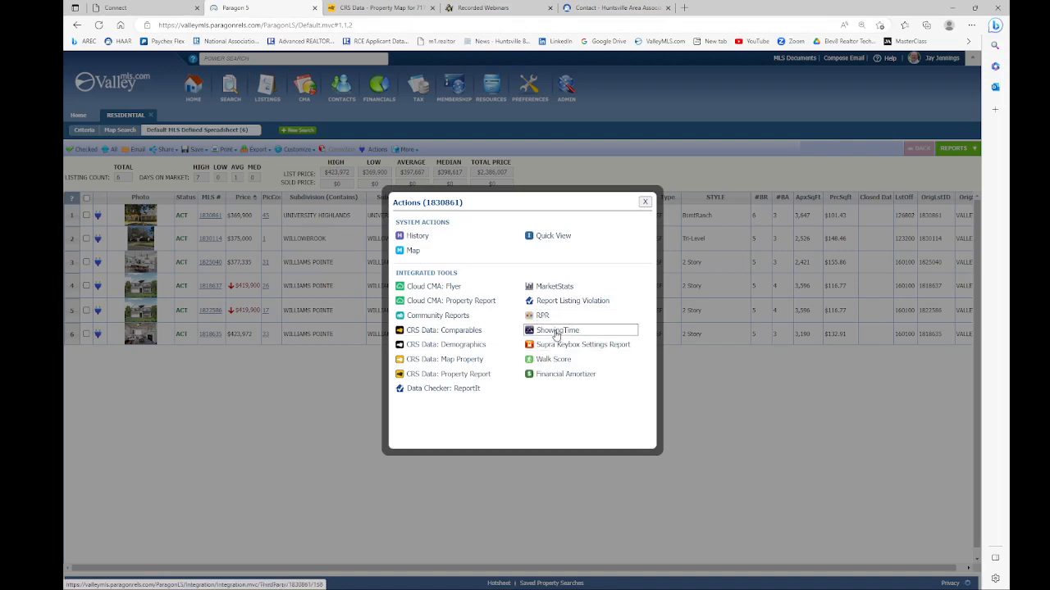
click(646, 204)
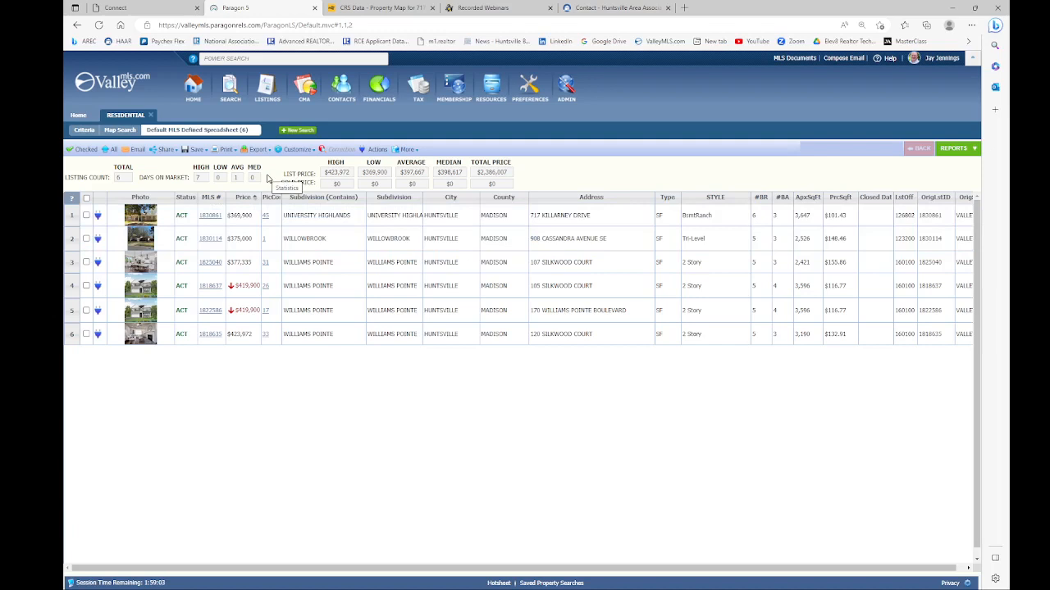
mouse_move(278, 152)
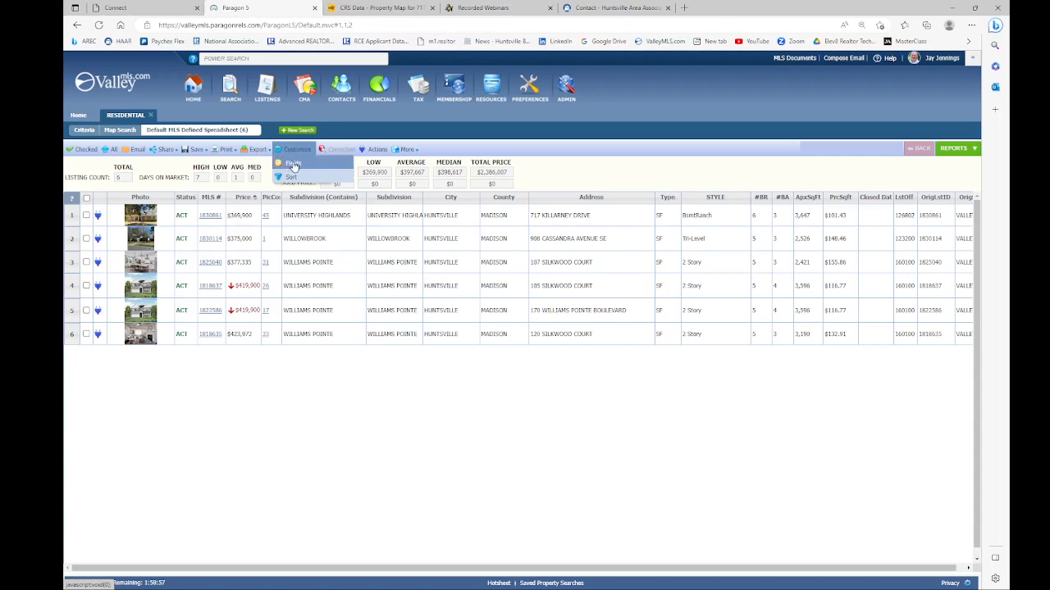
Step: In Customize > Fields, add Acreage from the Available list to the selected fields and save
click(293, 165)
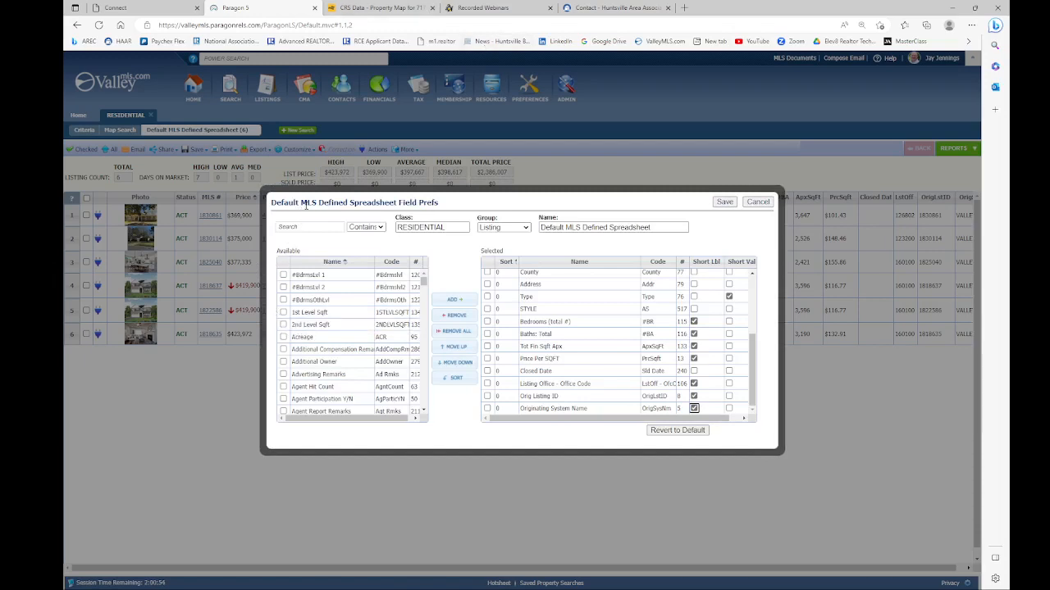
drag(272, 205, 443, 209)
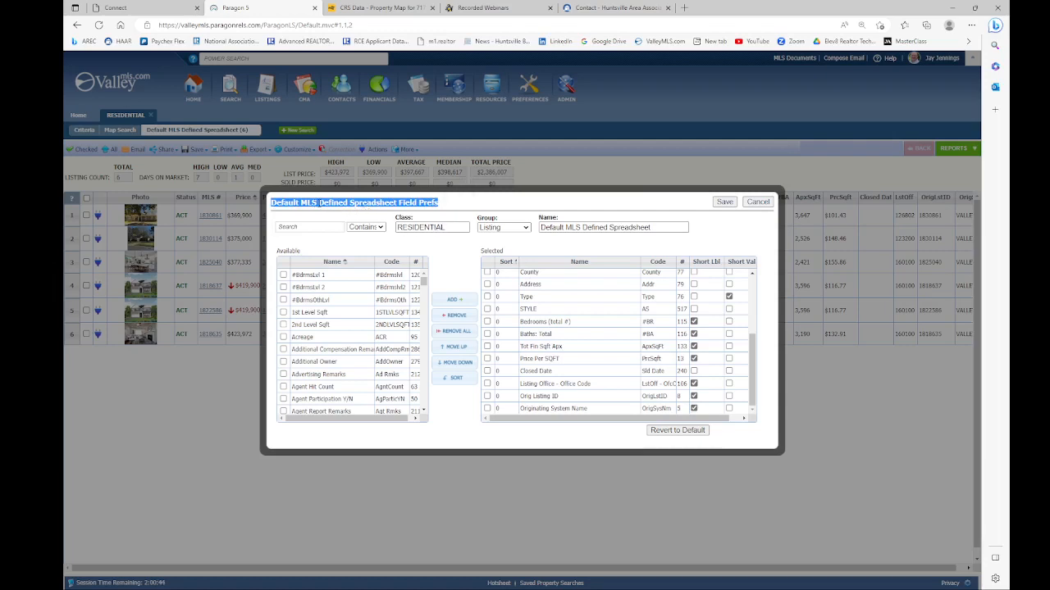
click(452, 205)
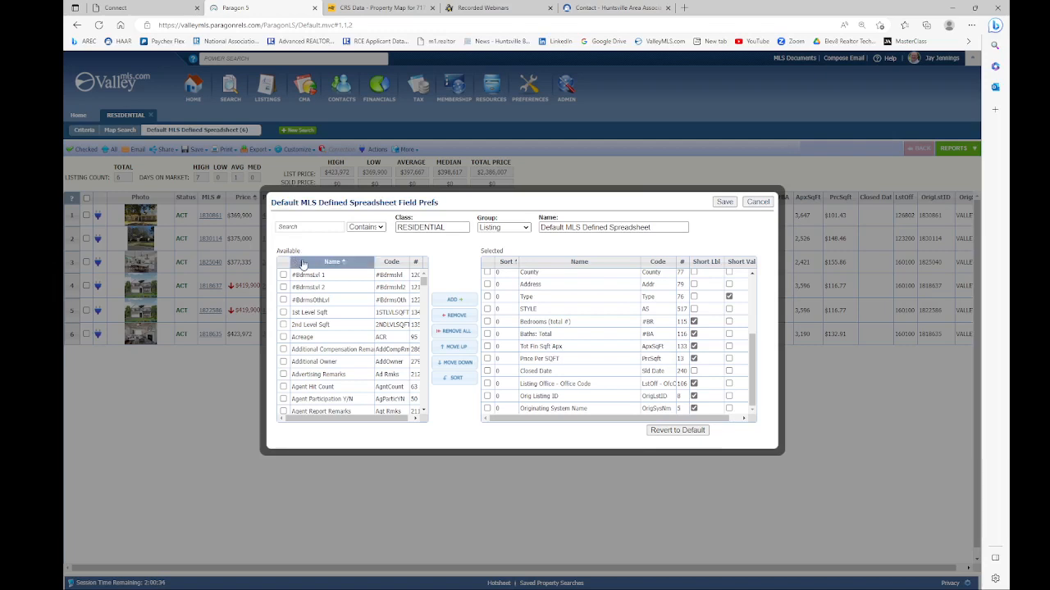
click(316, 312)
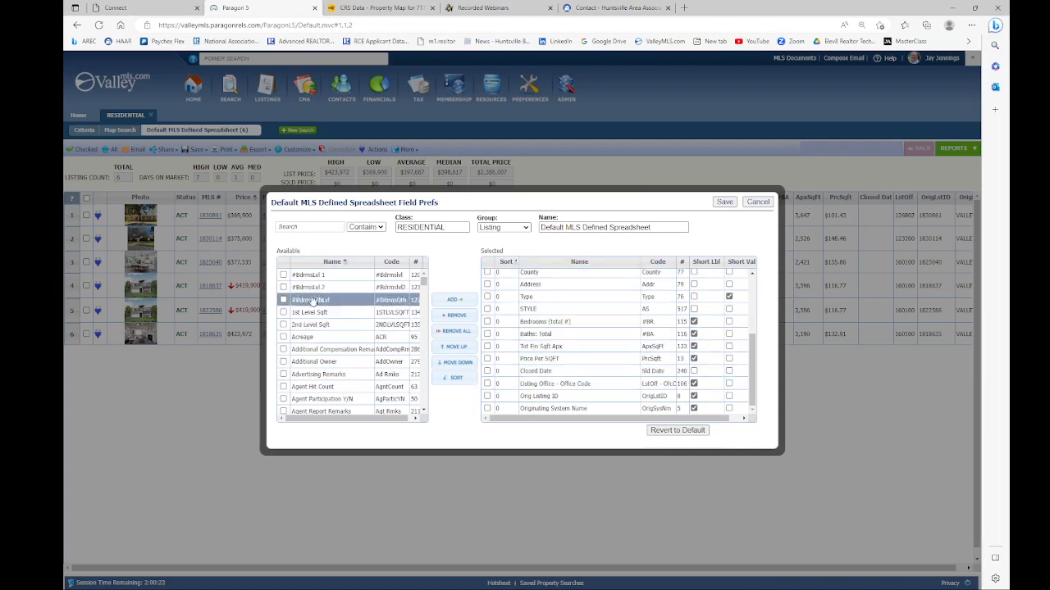
scroll(312, 311, down, 3)
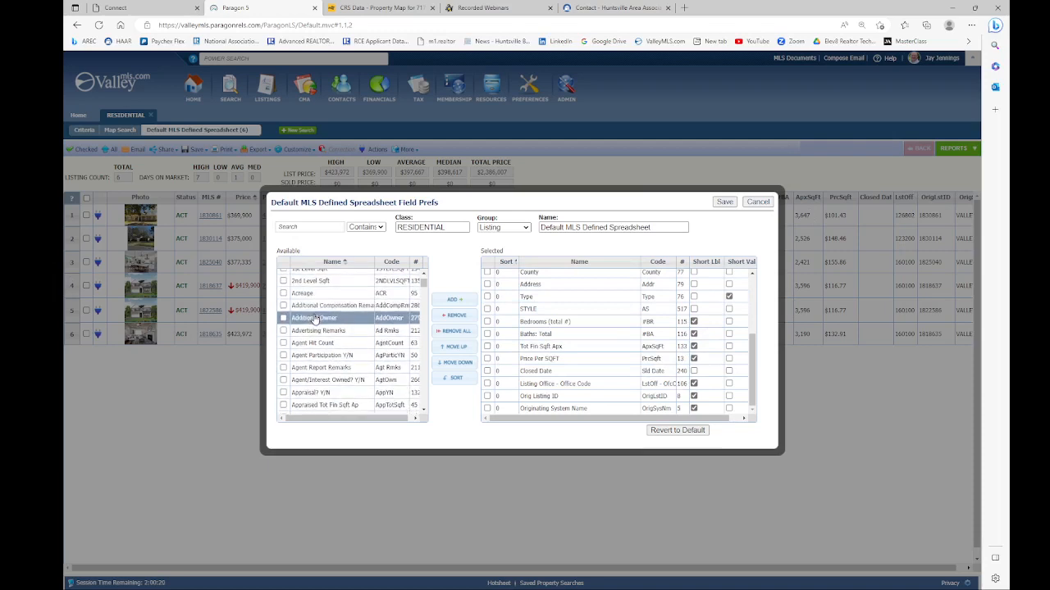
scroll(314, 320, up, 3)
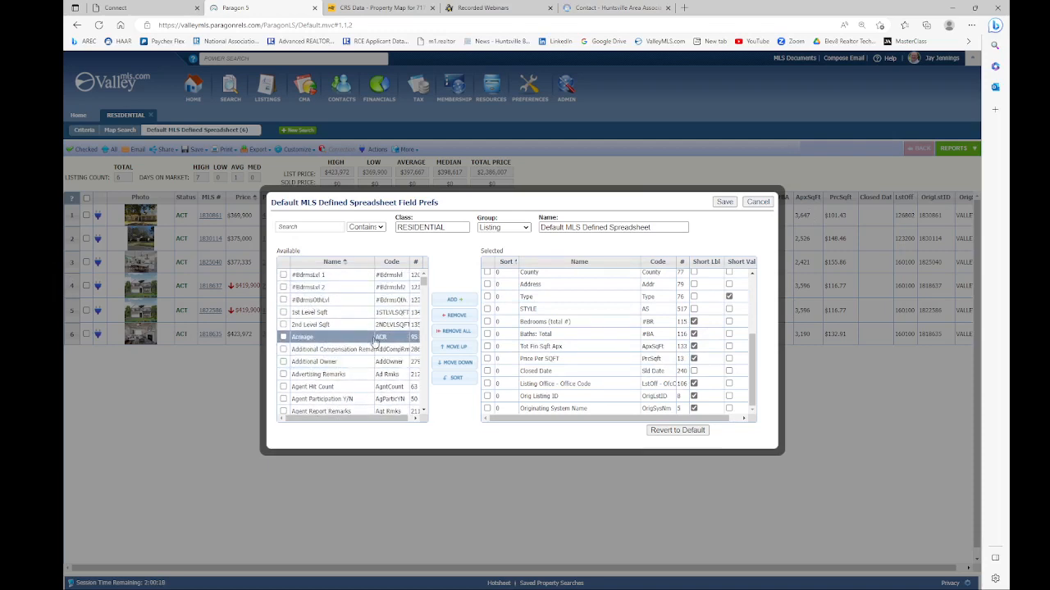
click(283, 337)
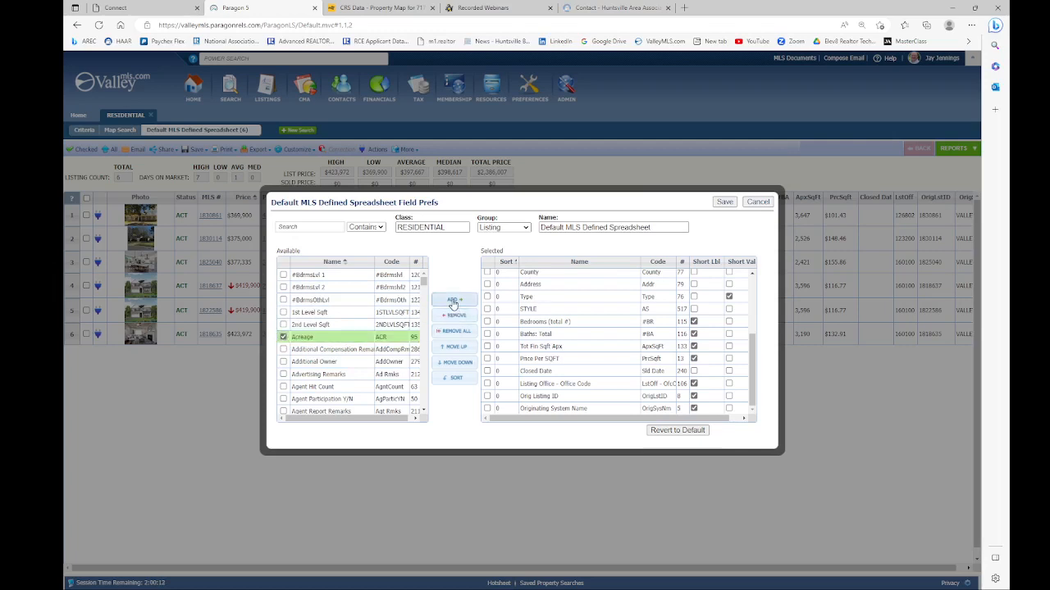
click(453, 302)
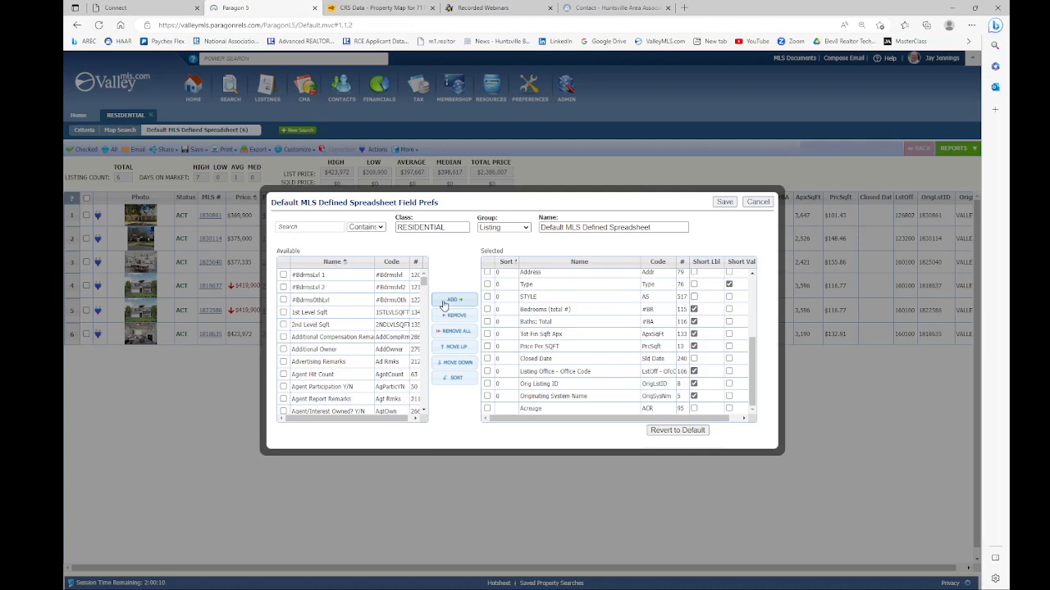
click(492, 309)
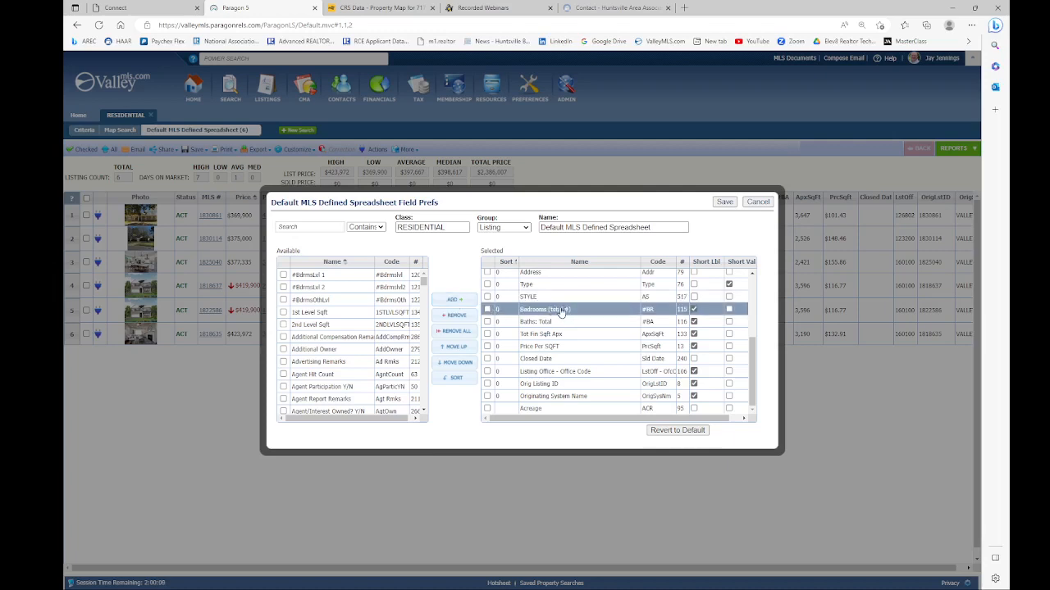
drag(560, 312, 538, 410)
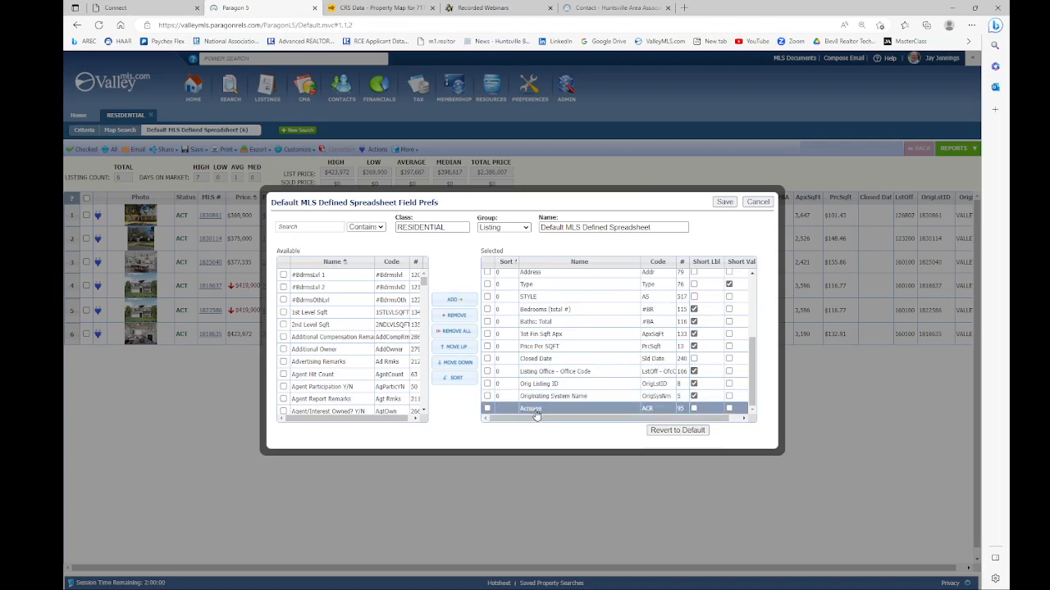
click(724, 203)
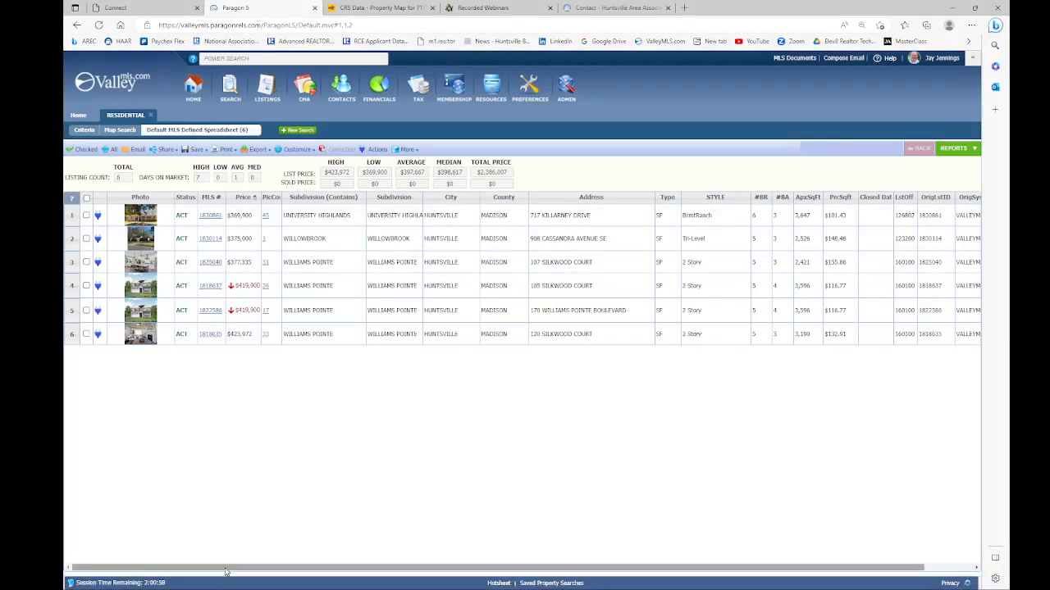
Step: Scroll the spreadsheet right to reveal the Acreage column showing 0.54 and 0.36
drag(231, 566, 309, 570)
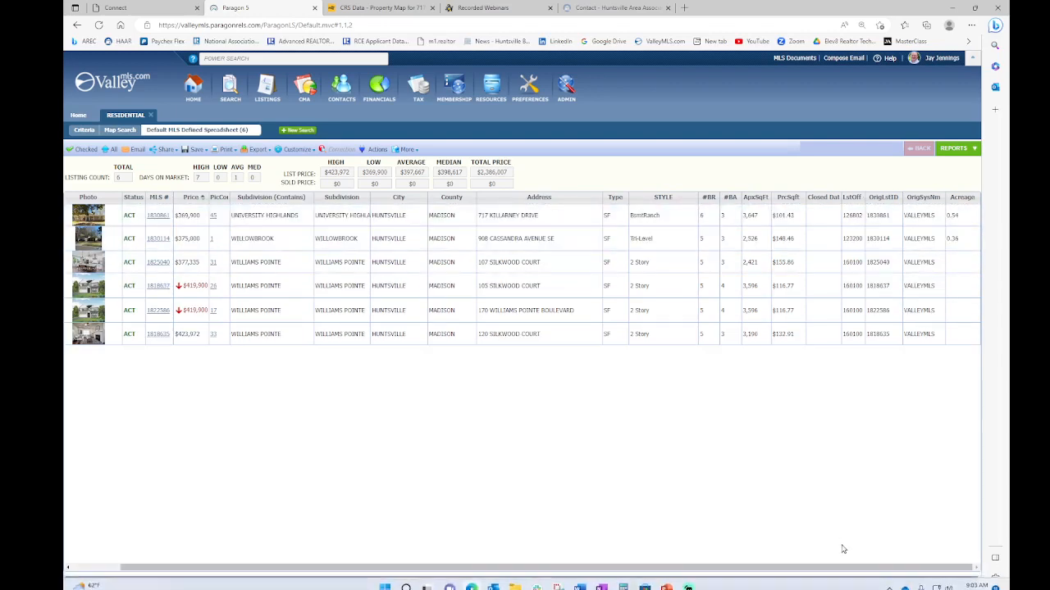
drag(843, 566, 810, 566)
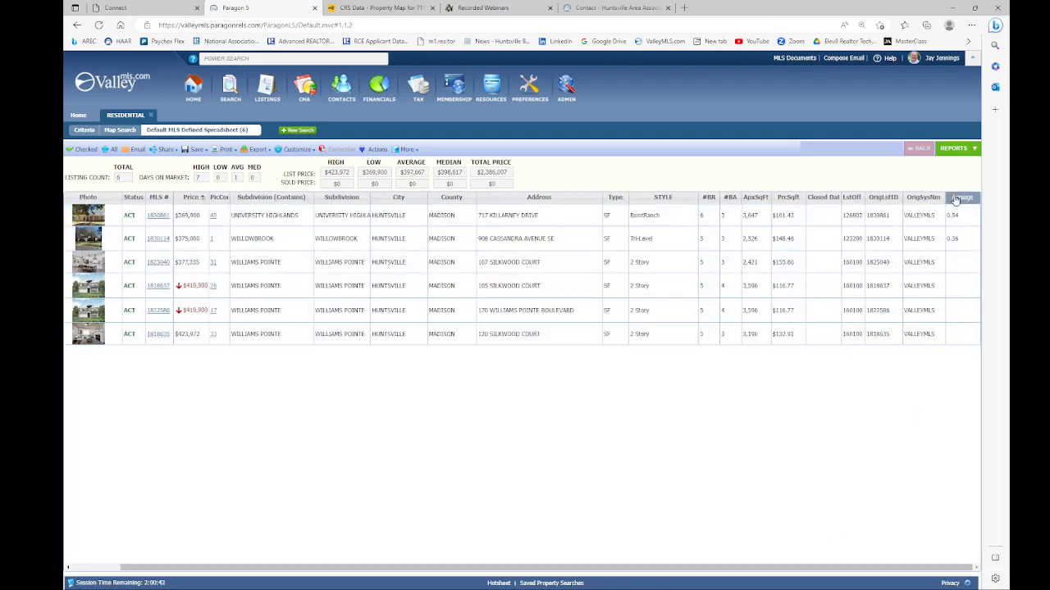
click(297, 149)
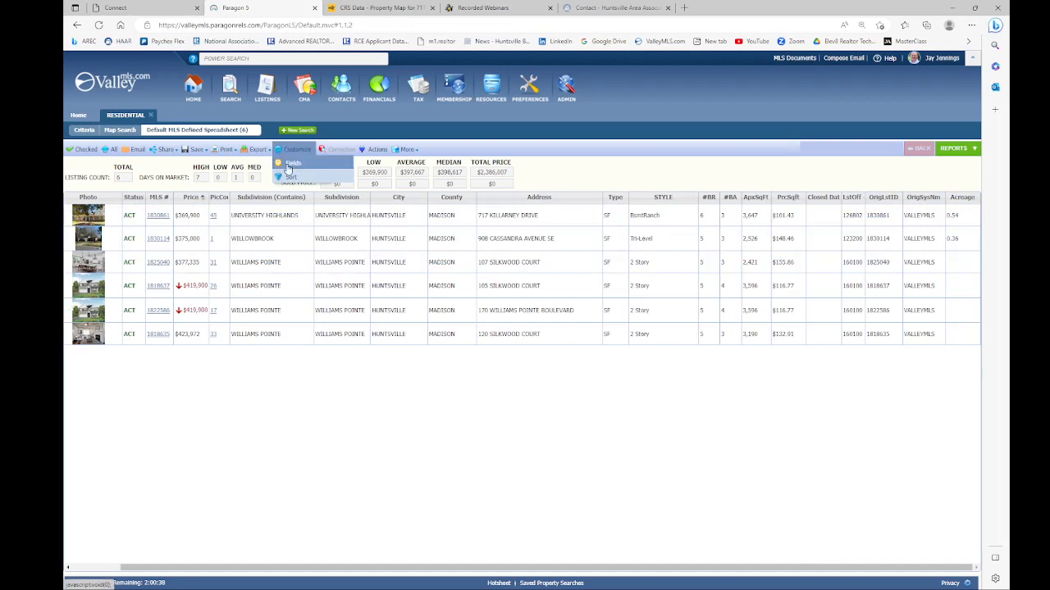
Step: Reorder the selected fields so Acreage sits right after Price Per SQFT, and save
click(291, 163)
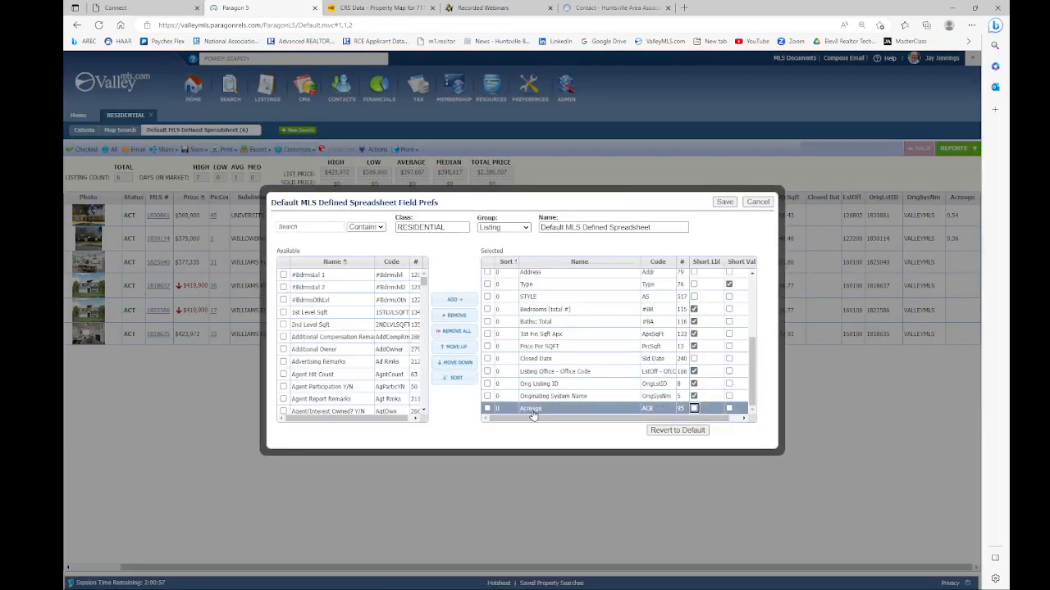
click(487, 410)
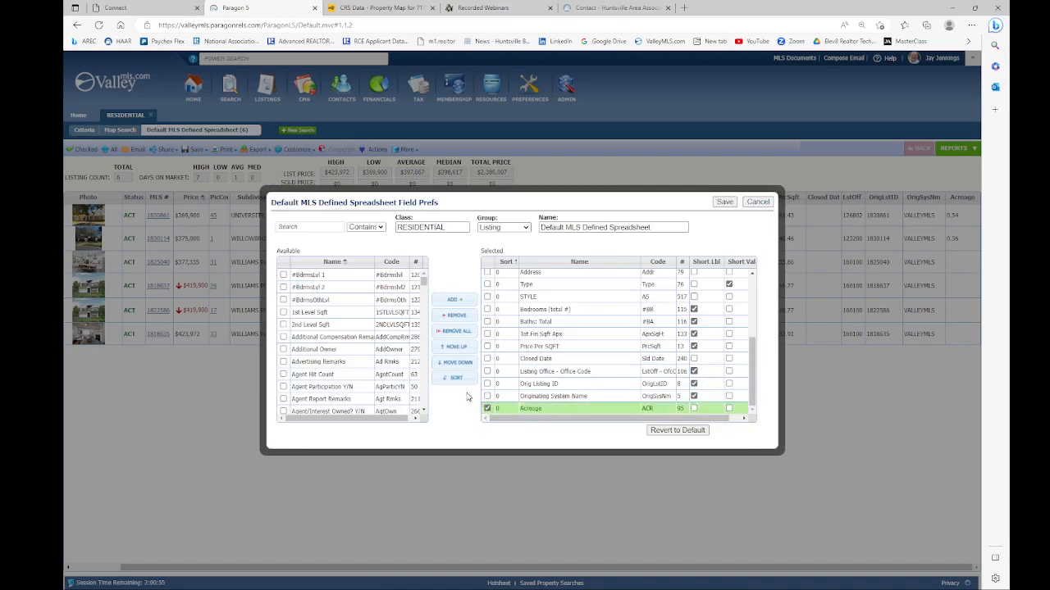
click(450, 348)
click(449, 348)
click(449, 349)
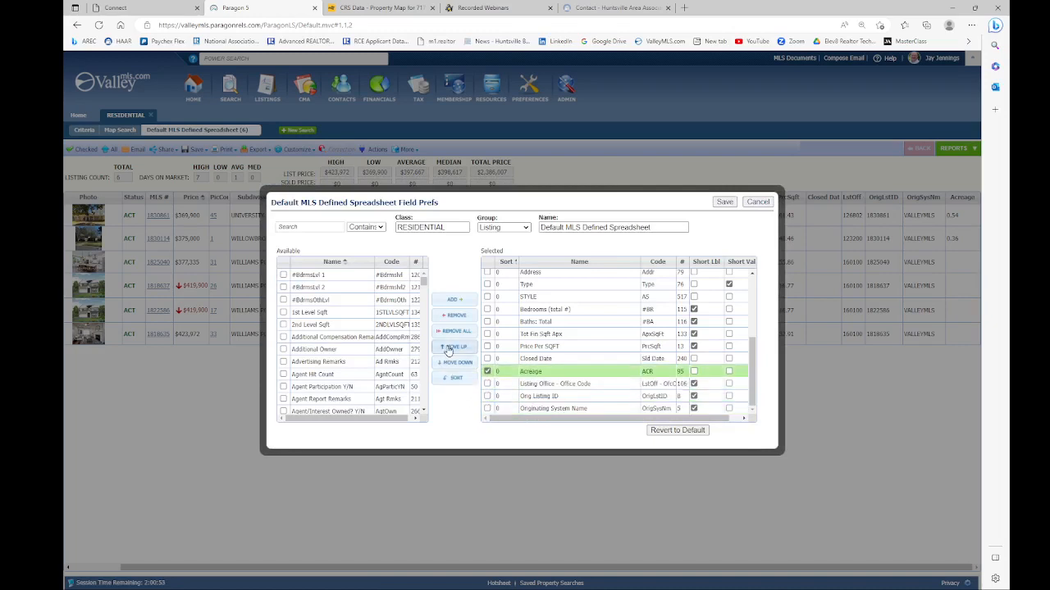
click(449, 349)
click(449, 348)
click(449, 348)
click(450, 348)
click(449, 348)
click(449, 348)
click(449, 348)
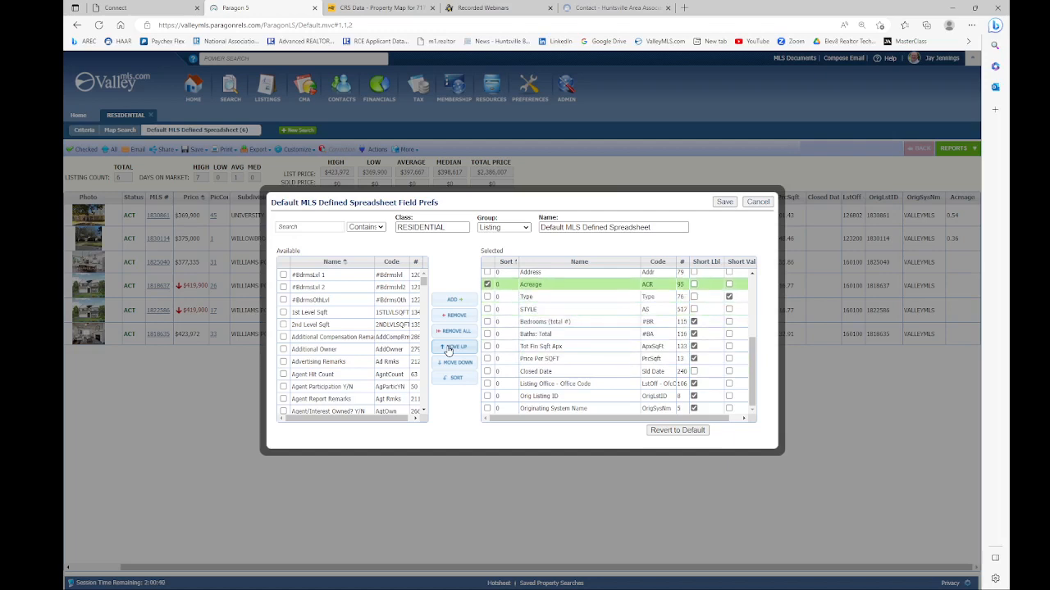
click(457, 365)
click(458, 365)
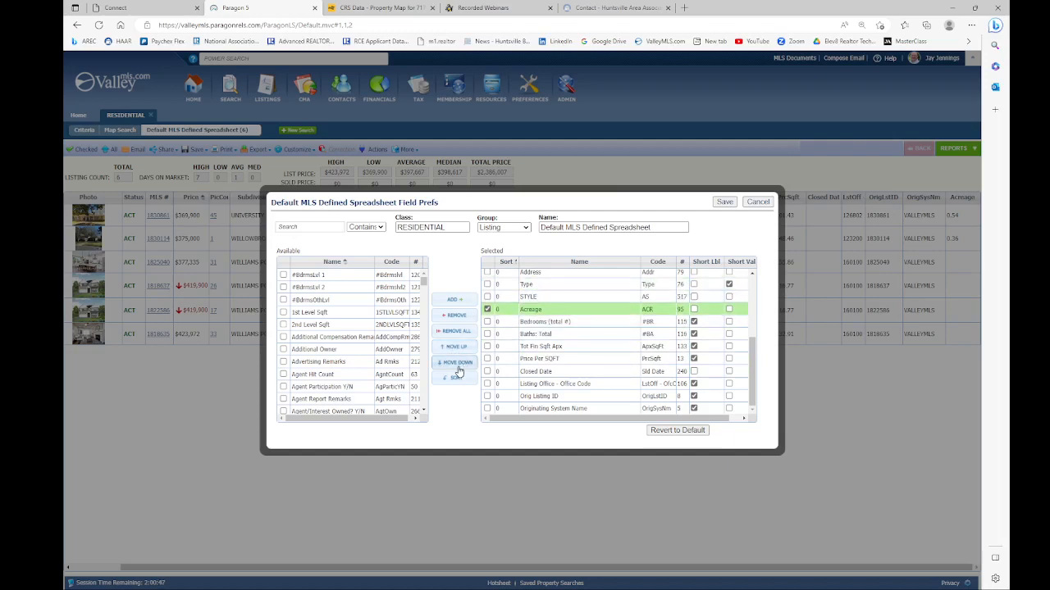
click(457, 365)
click(457, 366)
click(458, 366)
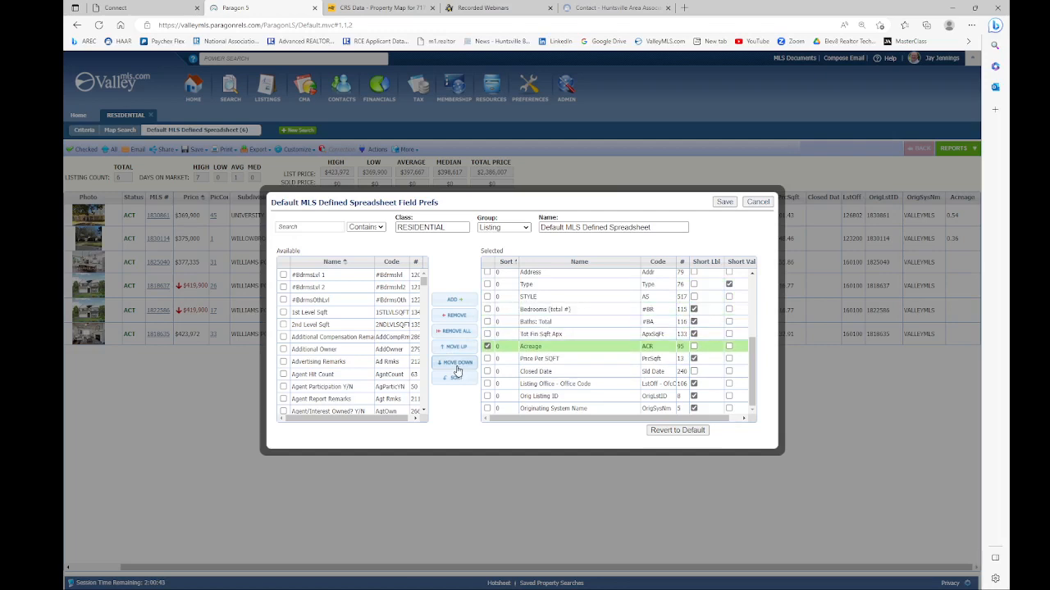
click(458, 365)
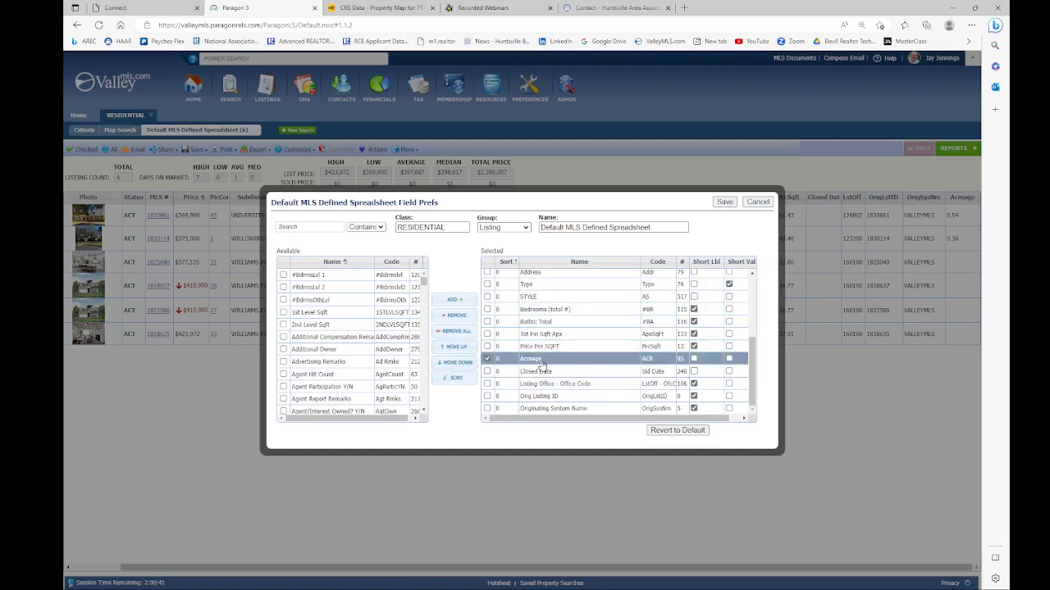
click(724, 202)
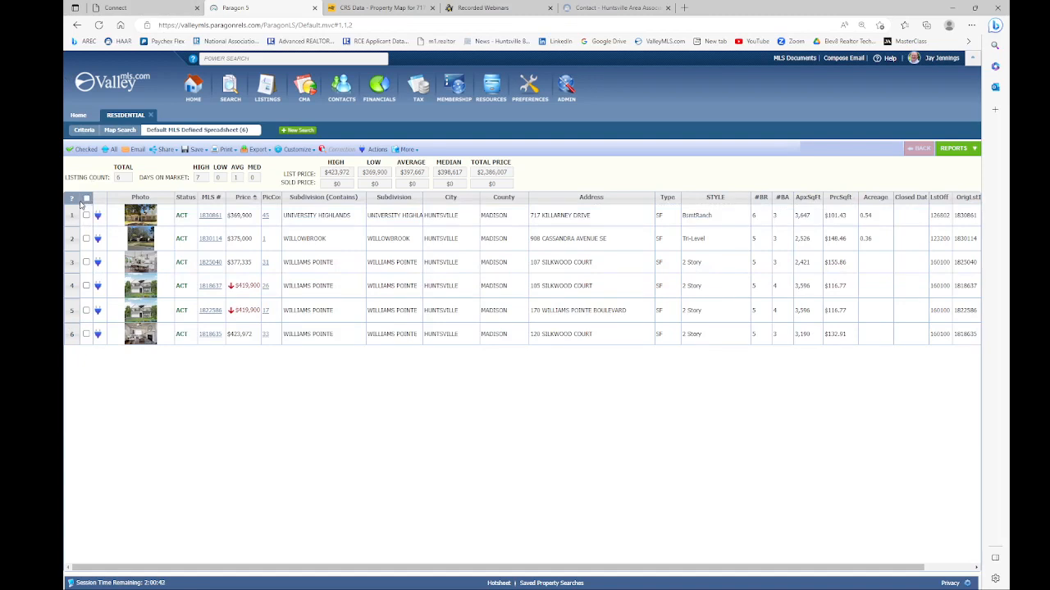
Step: Check all six listings, then uncheck rows 4, 5 and 6
mouse_move(72, 200)
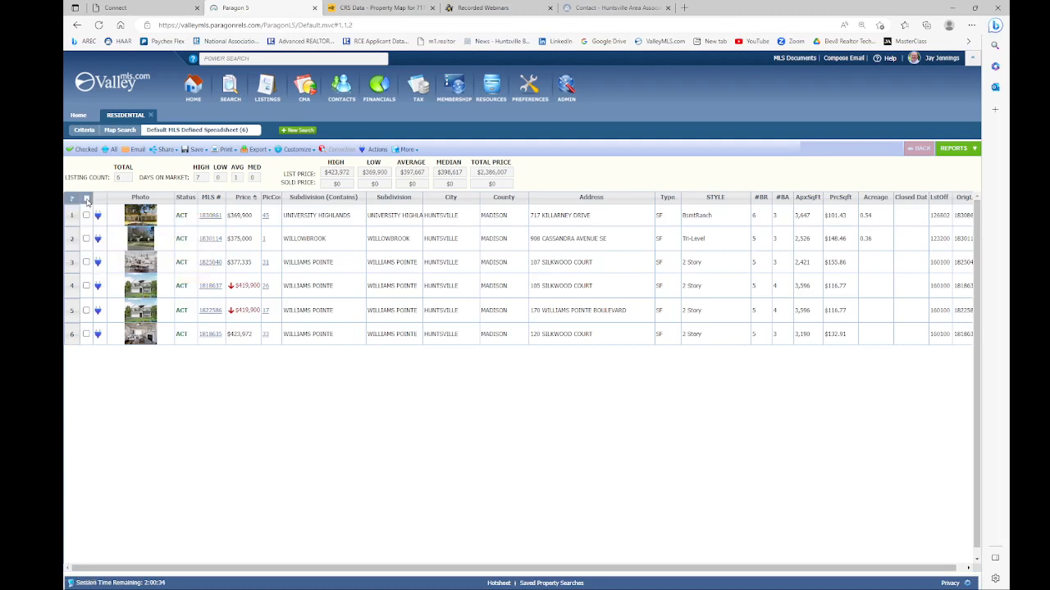
click(87, 198)
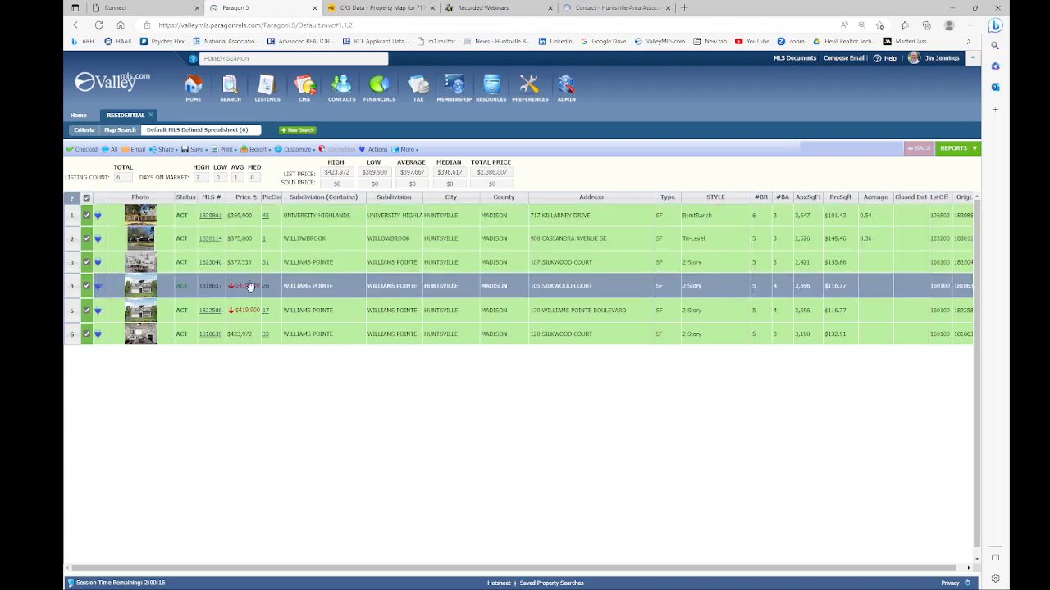
click(86, 285)
click(86, 310)
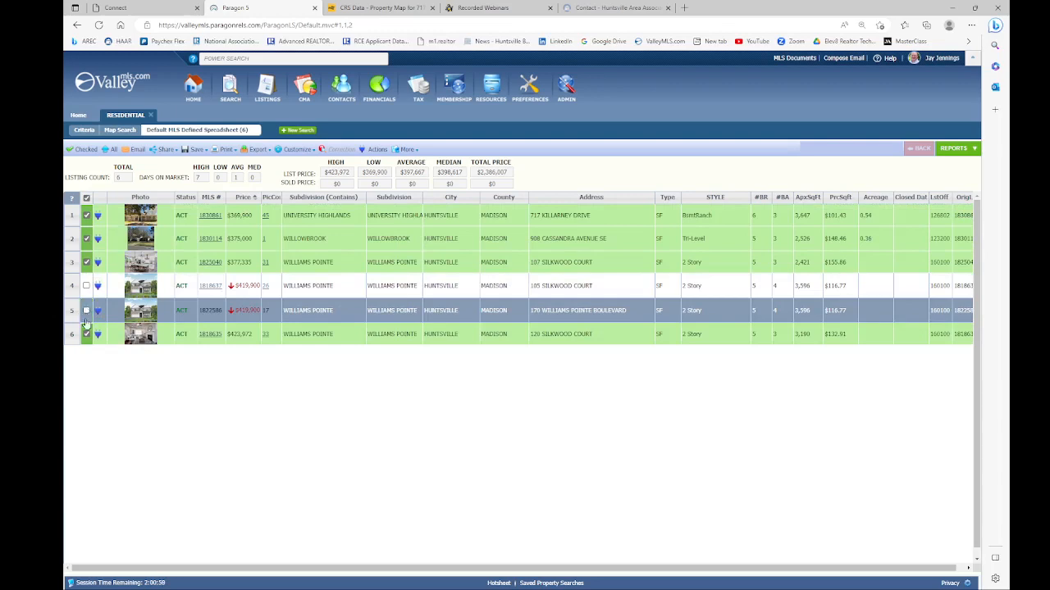
click(86, 335)
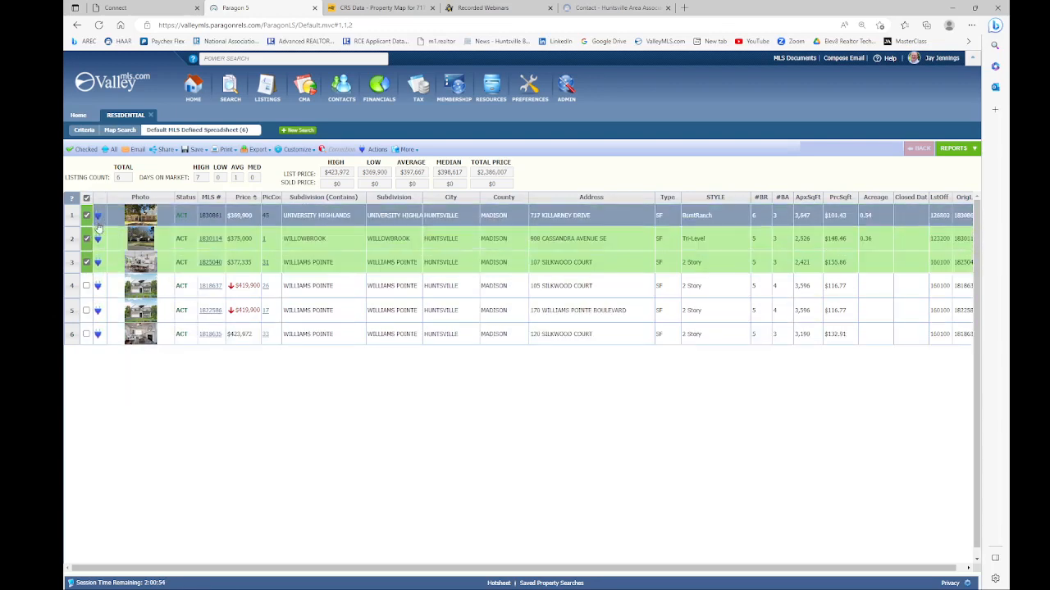
Step: Filter to the three checked listings and open the Email Reports dialog for them
click(73, 150)
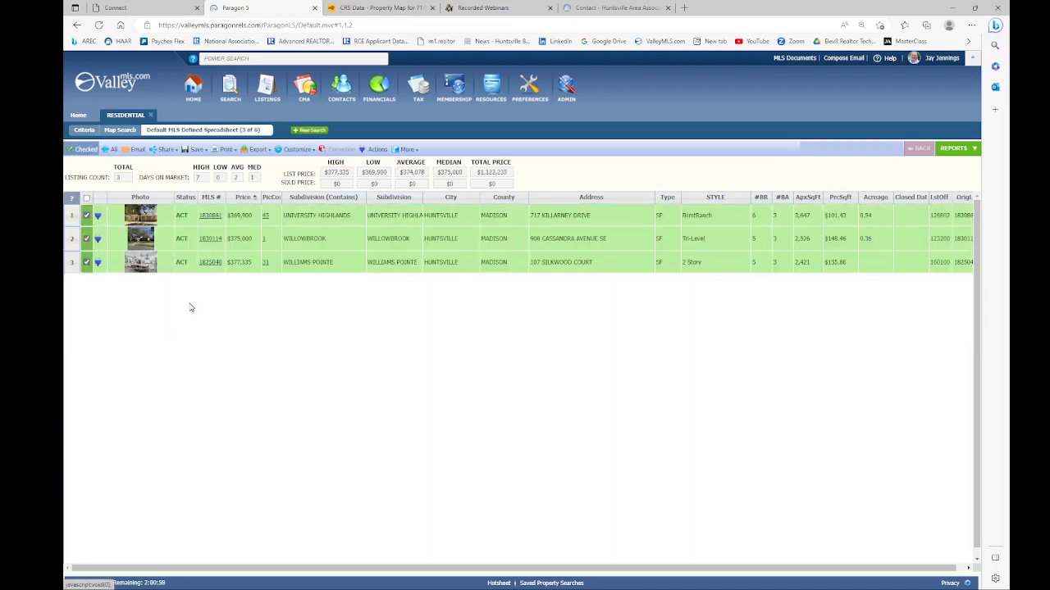
click(107, 151)
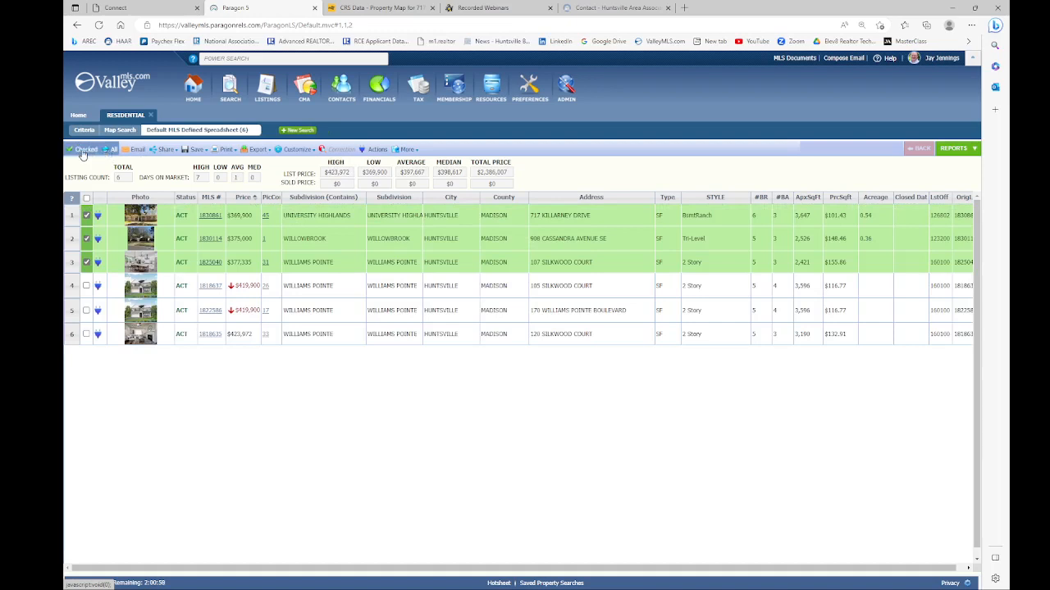
click(83, 153)
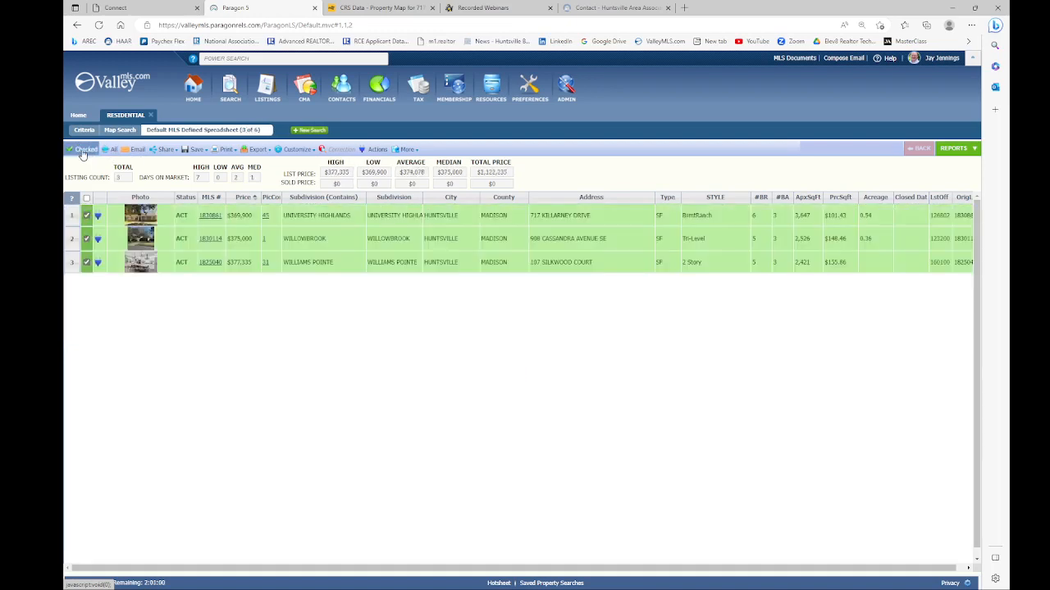
click(133, 153)
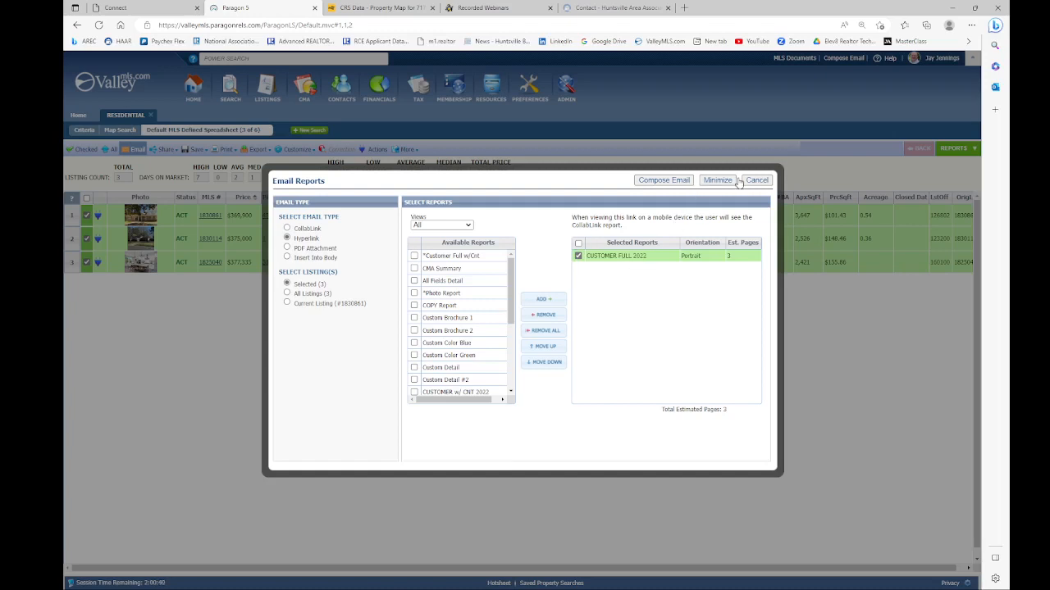
Step: Cancel the 'Link to Listings' email draft without sending it, back to the three checked listings
click(659, 182)
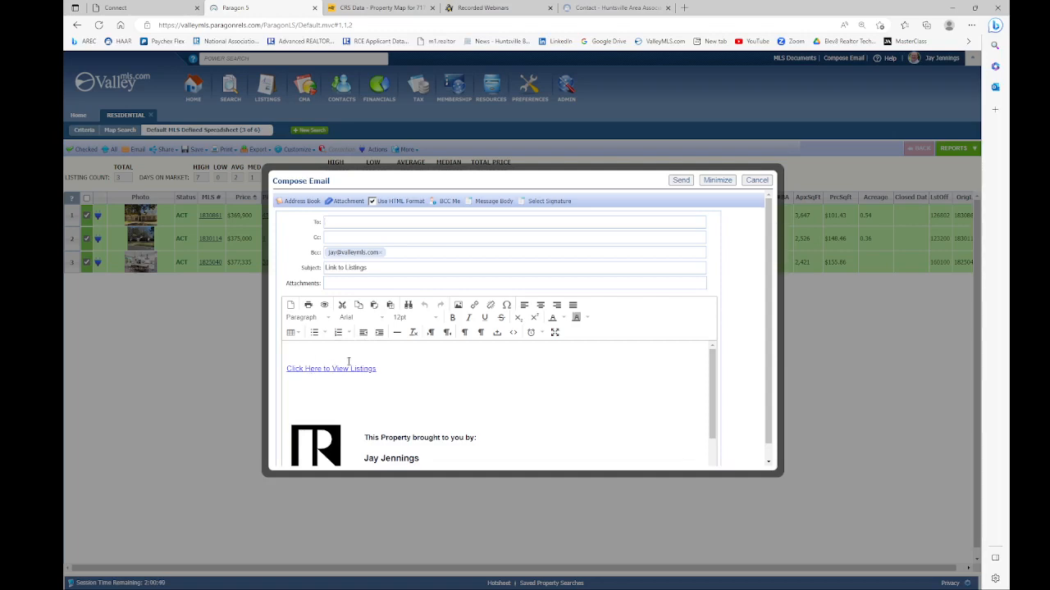
click(756, 181)
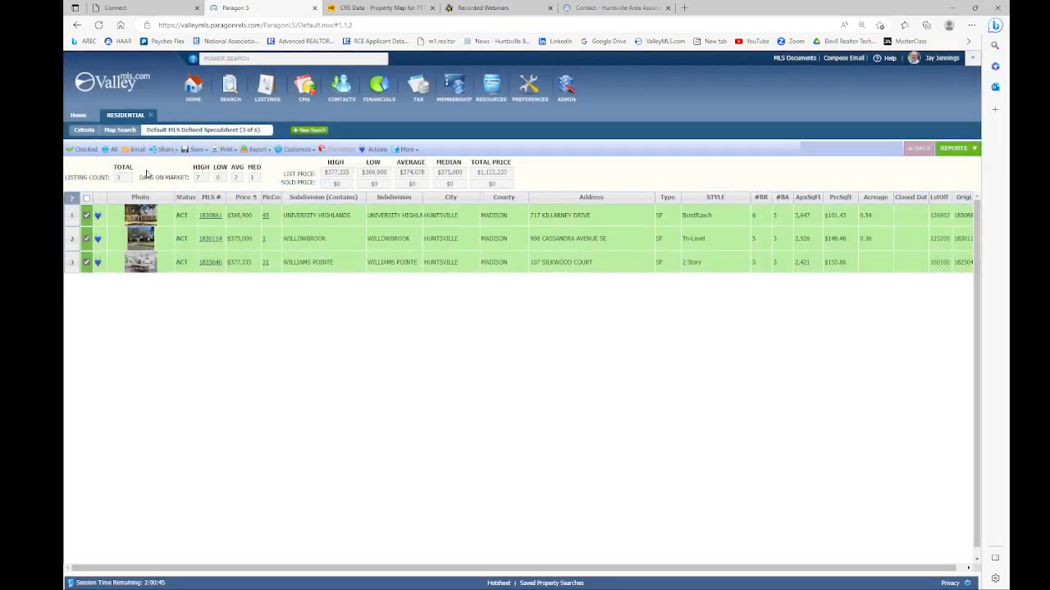
mouse_move(167, 153)
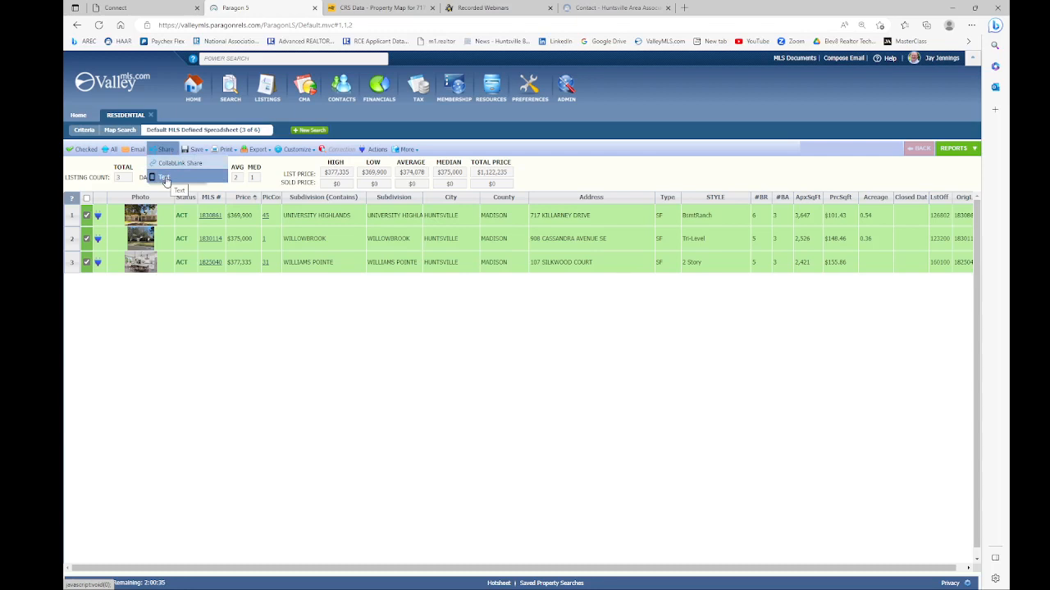
click(164, 181)
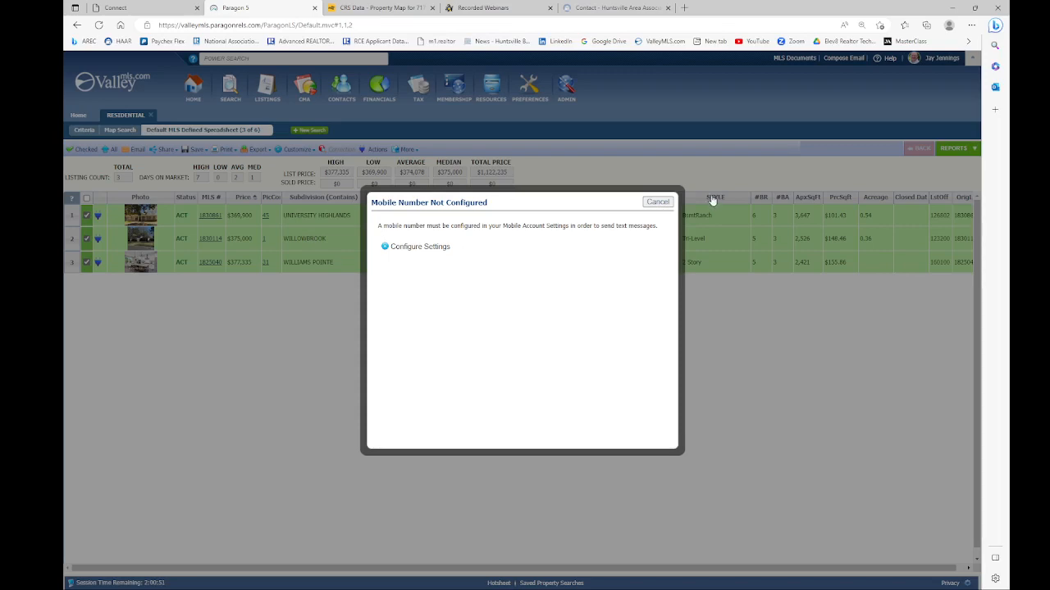
click(656, 207)
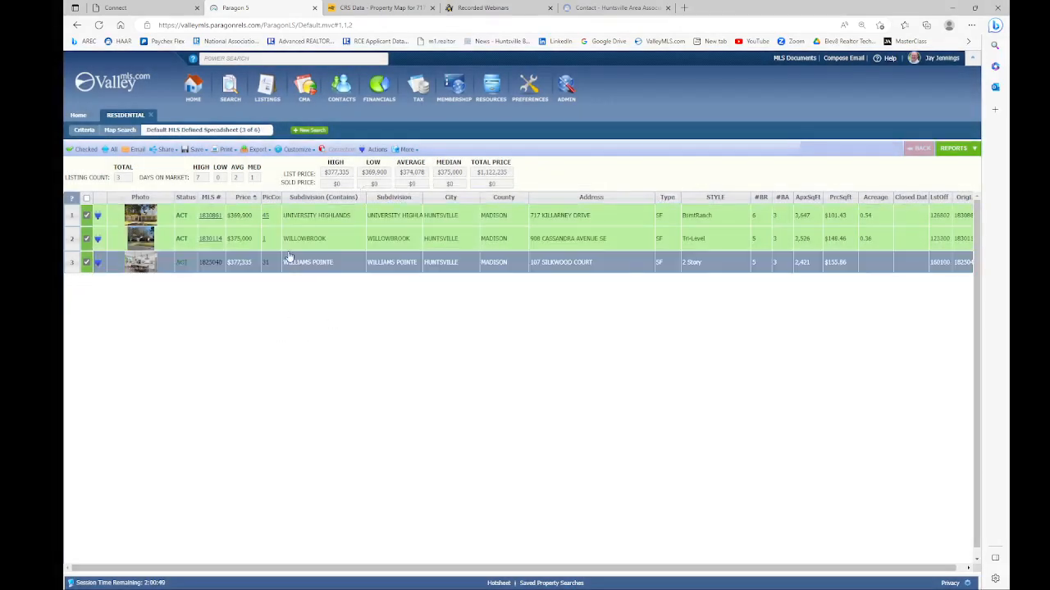
click(188, 151)
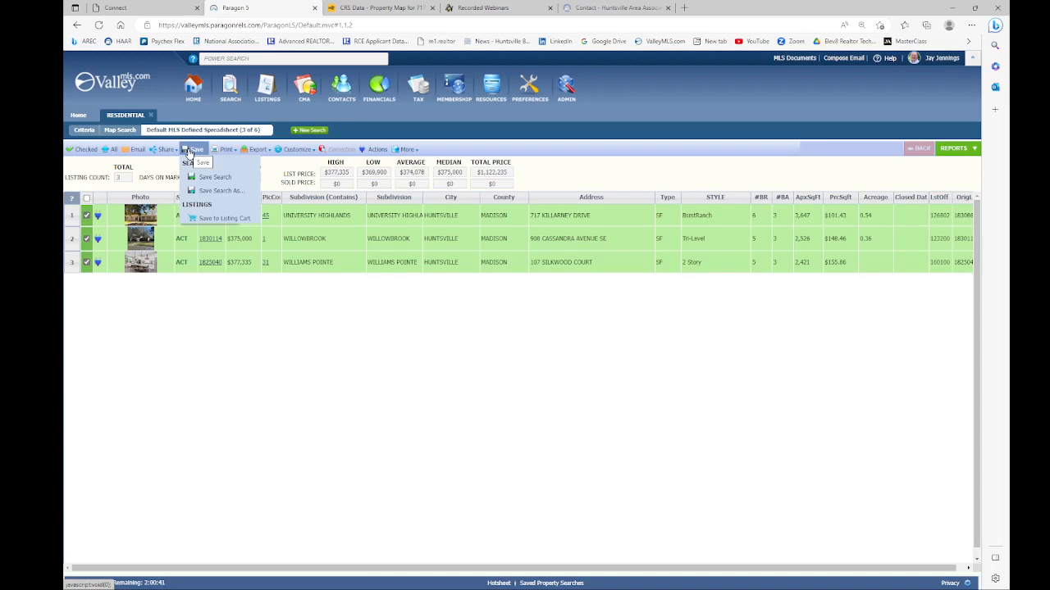
click(222, 151)
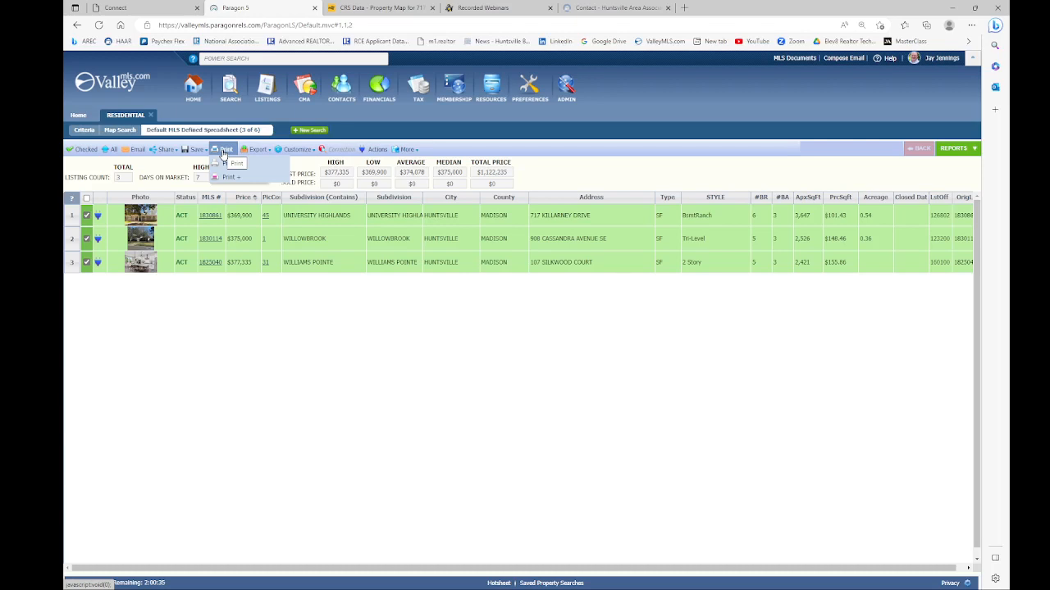
click(244, 151)
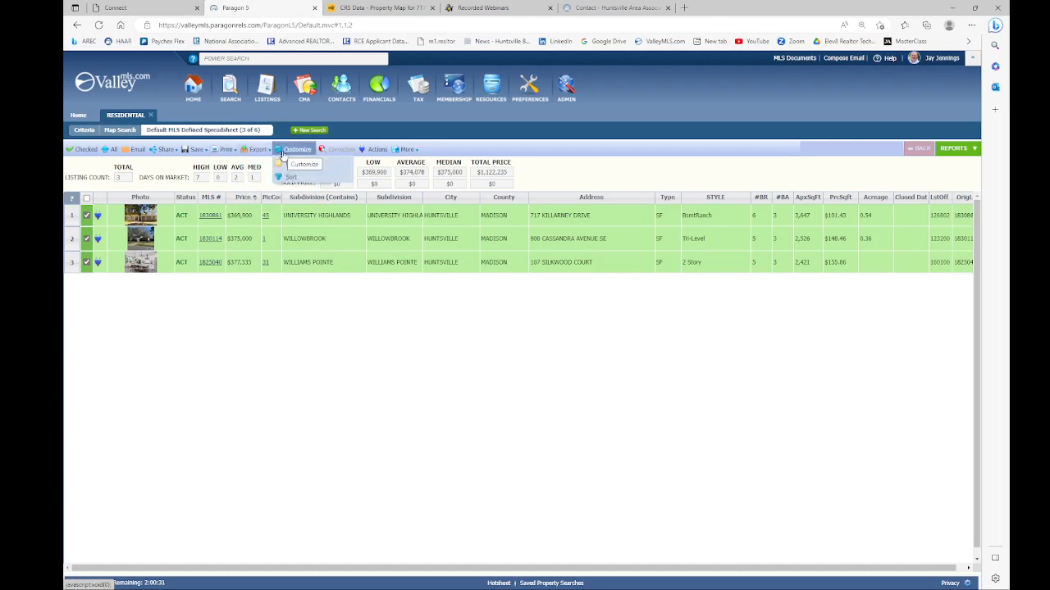
click(371, 151)
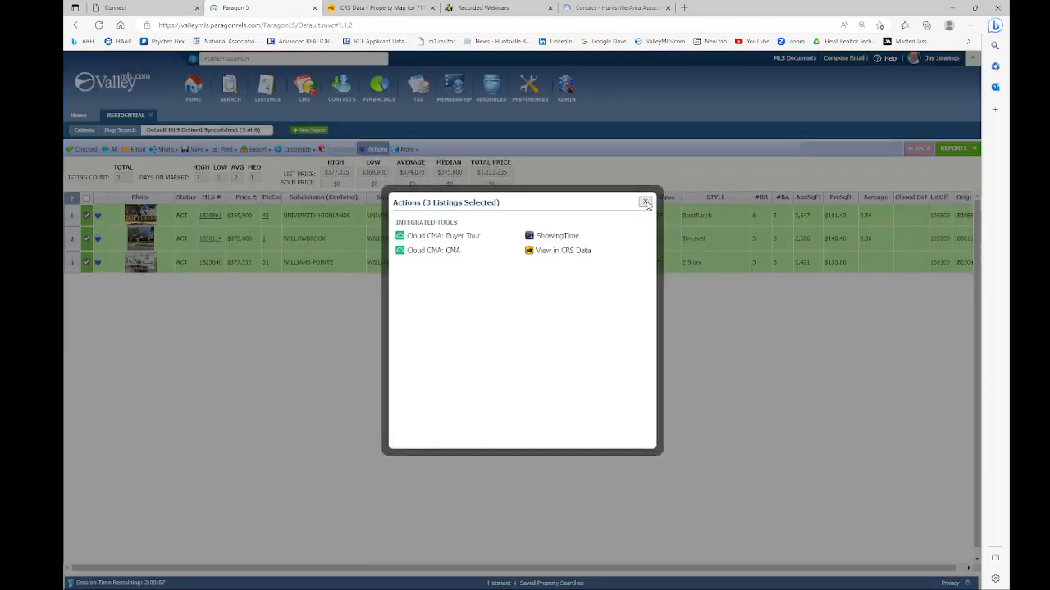
click(645, 204)
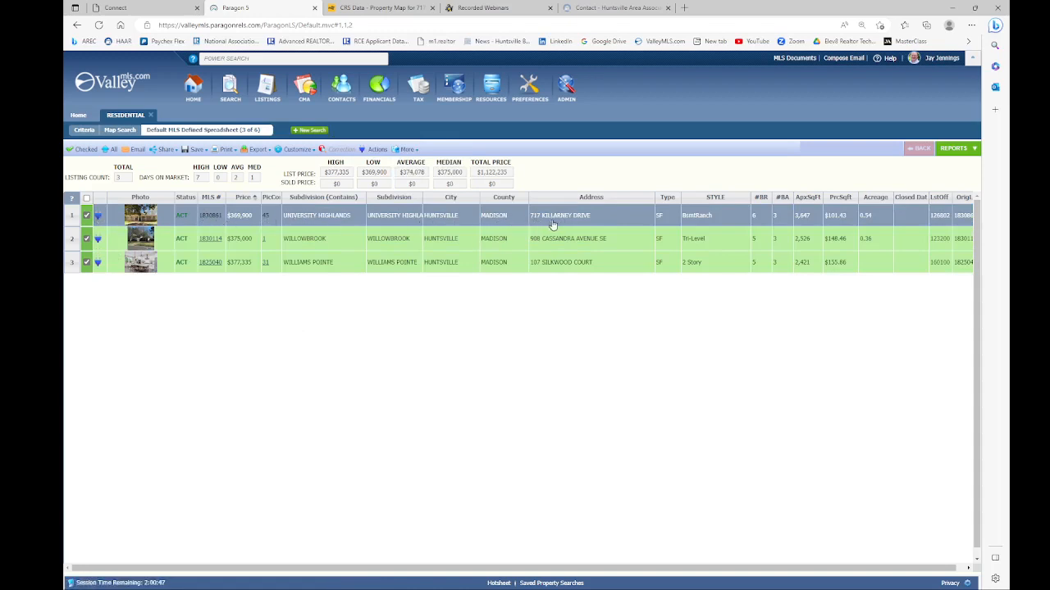
click(97, 218)
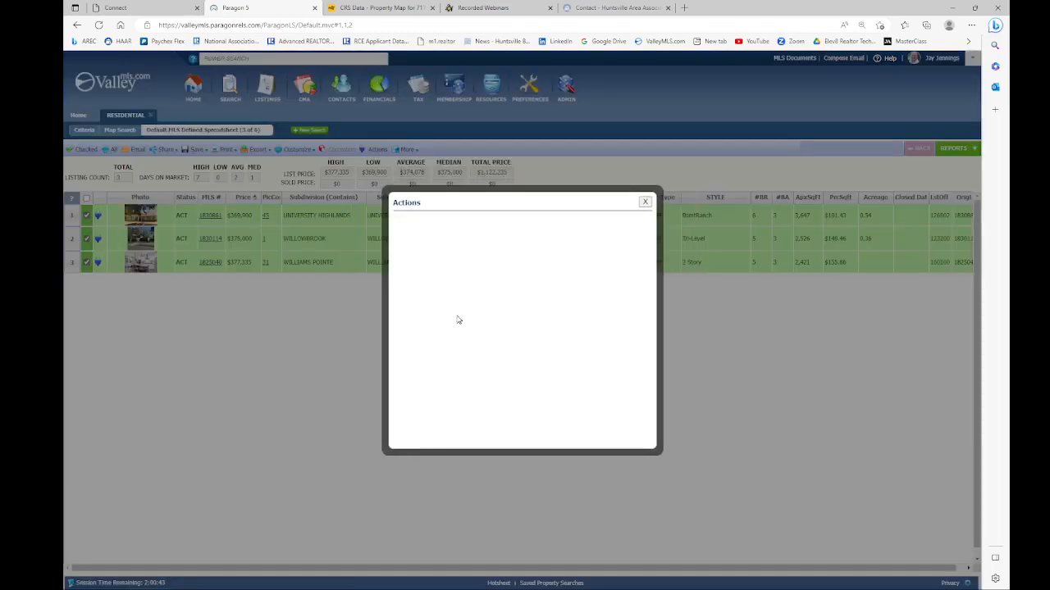
click(646, 202)
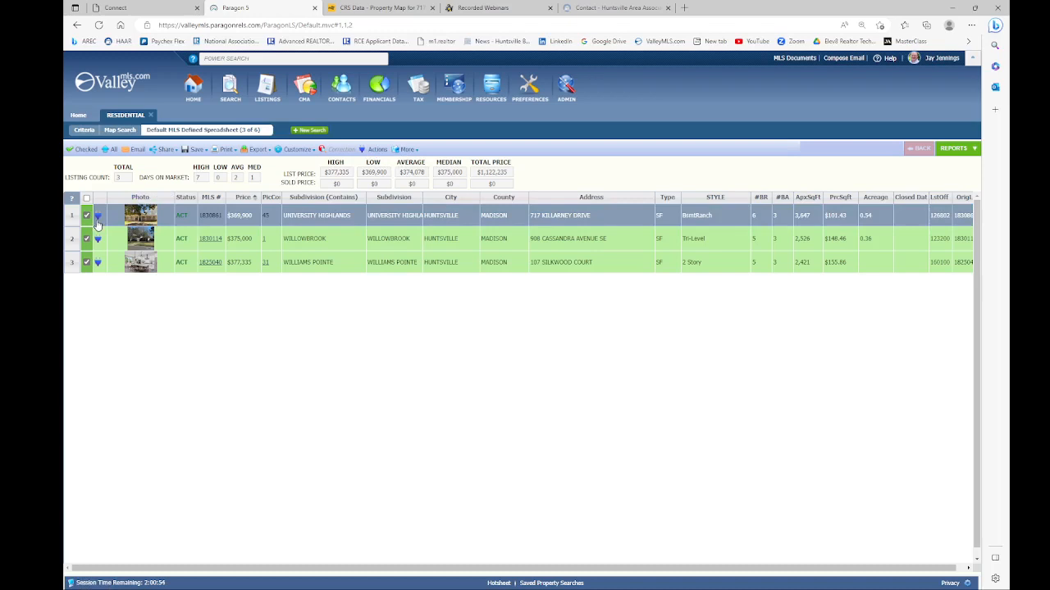
click(410, 150)
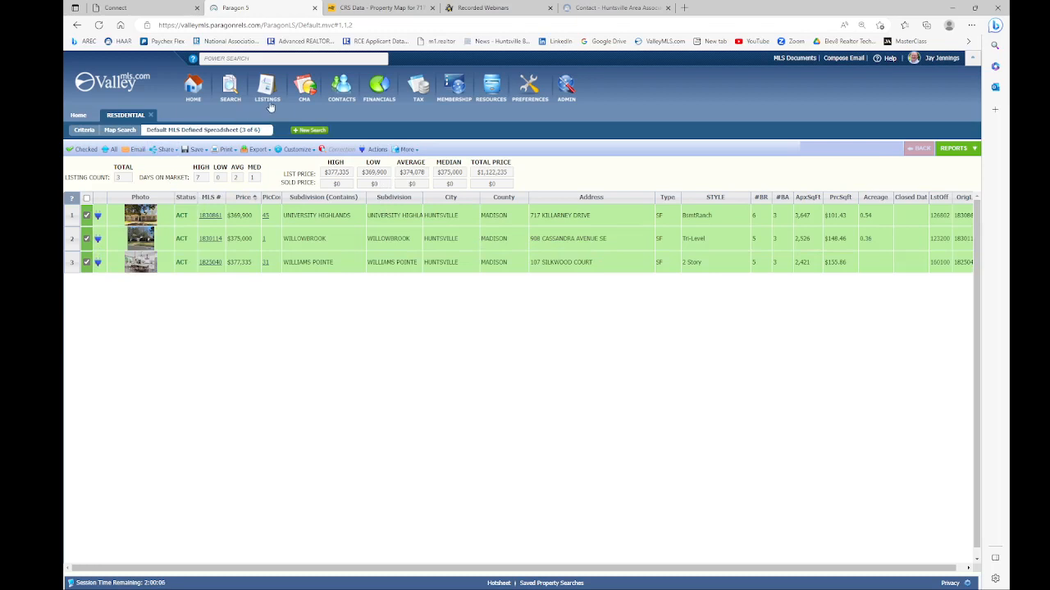
Step: Start a new search tab, then return to the current search's criteria form
click(310, 135)
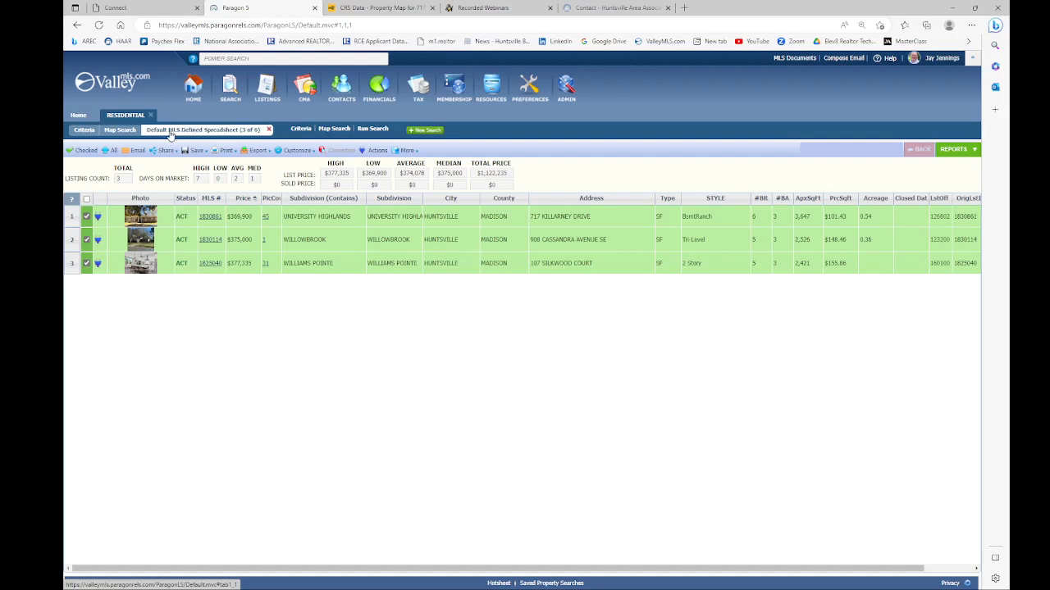
click(83, 131)
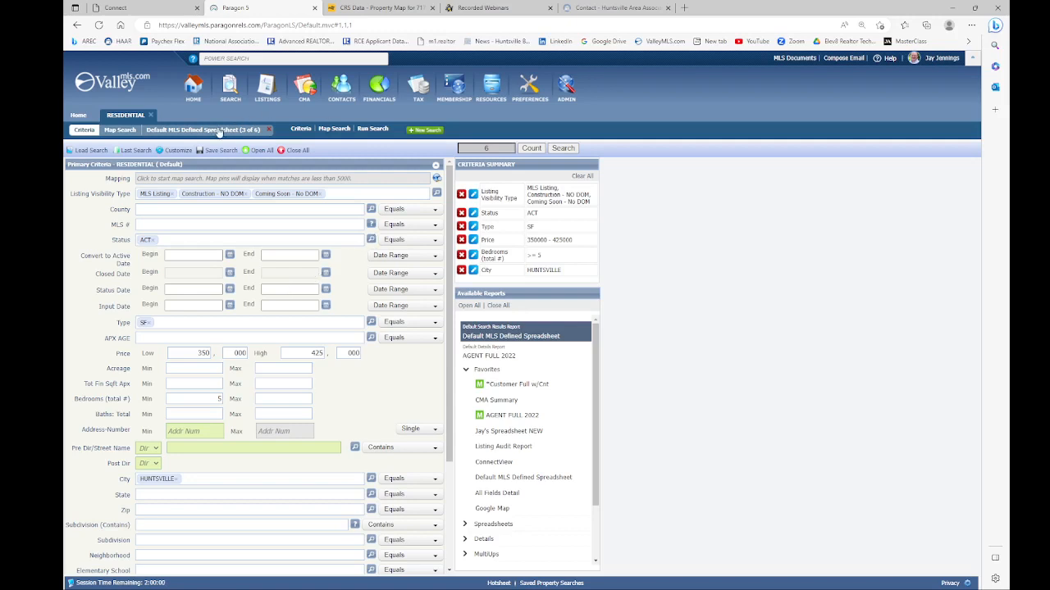
Step: Bring up Save Search As for the current search, which proposes the name RESIDENTIAL
mouse_move(215, 152)
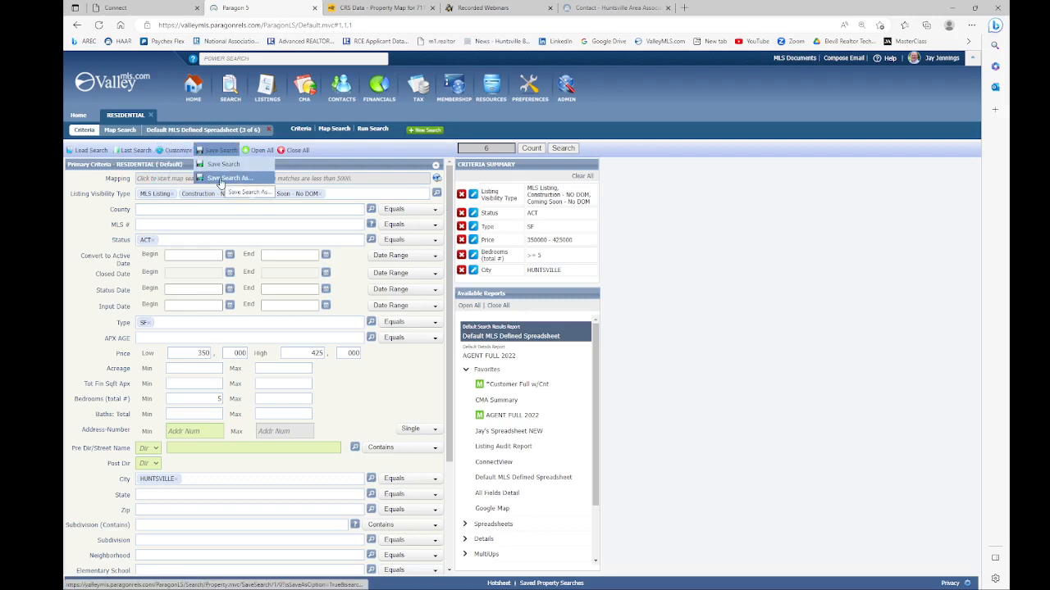
click(219, 180)
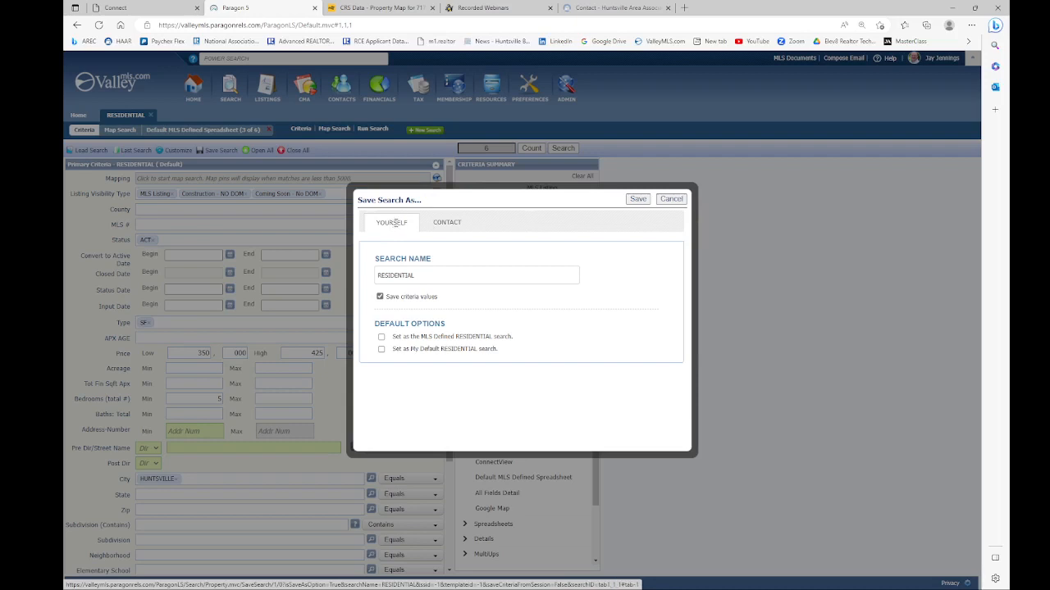
Step: On the Contact tab, rename the search 'hsv $425K' plus the contact's surname, correcting a Caps Lock typo
click(444, 224)
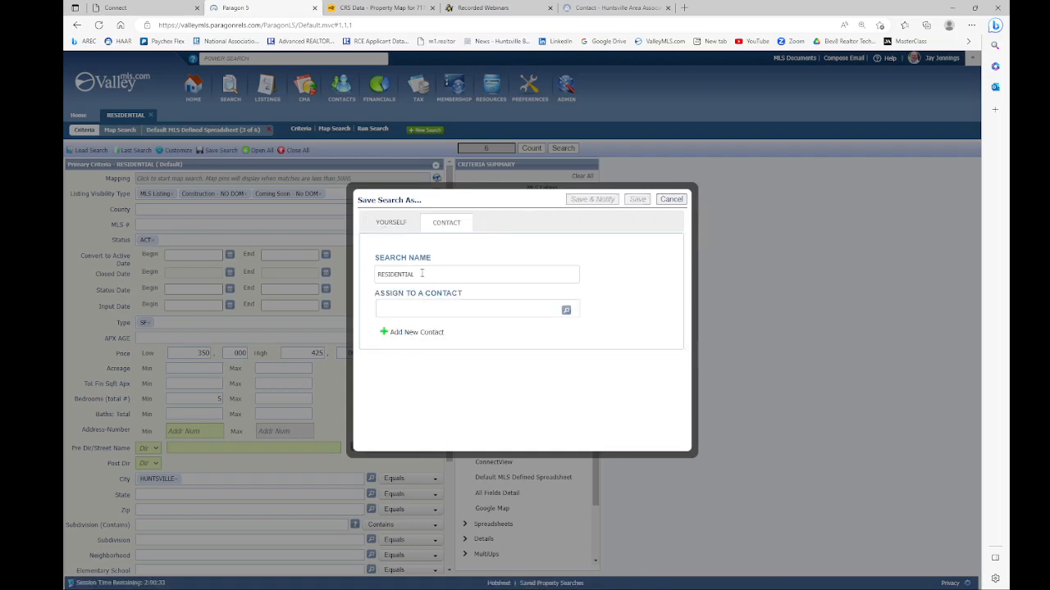
drag(424, 276, 374, 277)
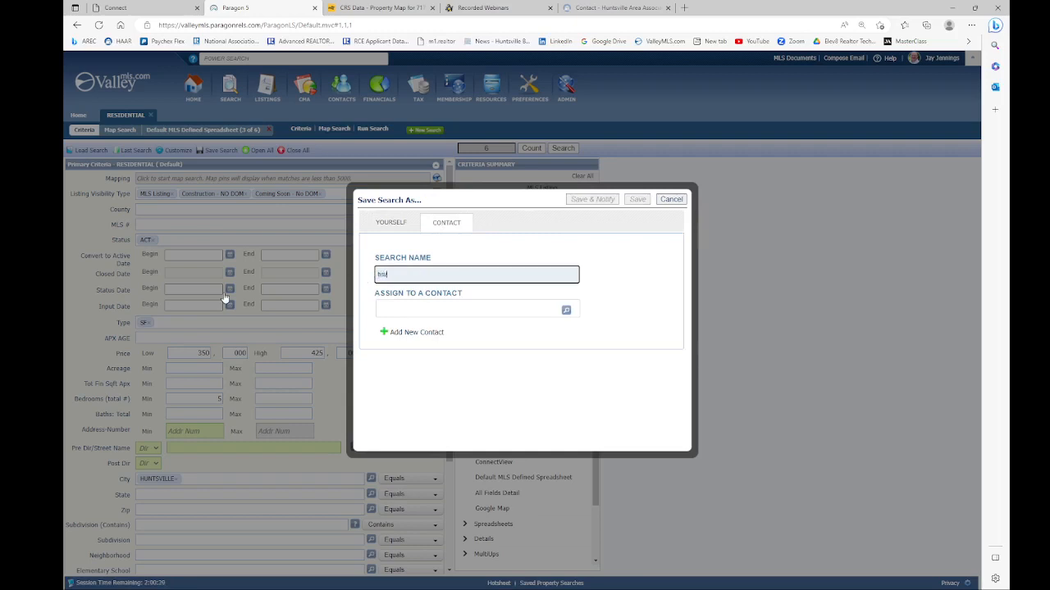
key(BackSpace)
key(BackSpace)
key(BackSpace)
key(BackSpace)
key(Caps_Lock)
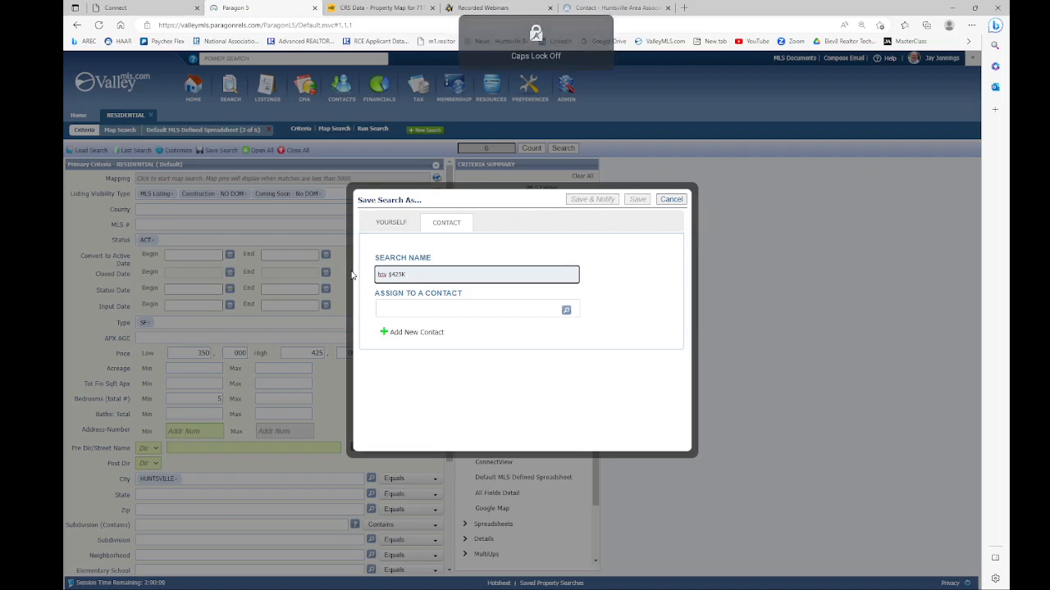
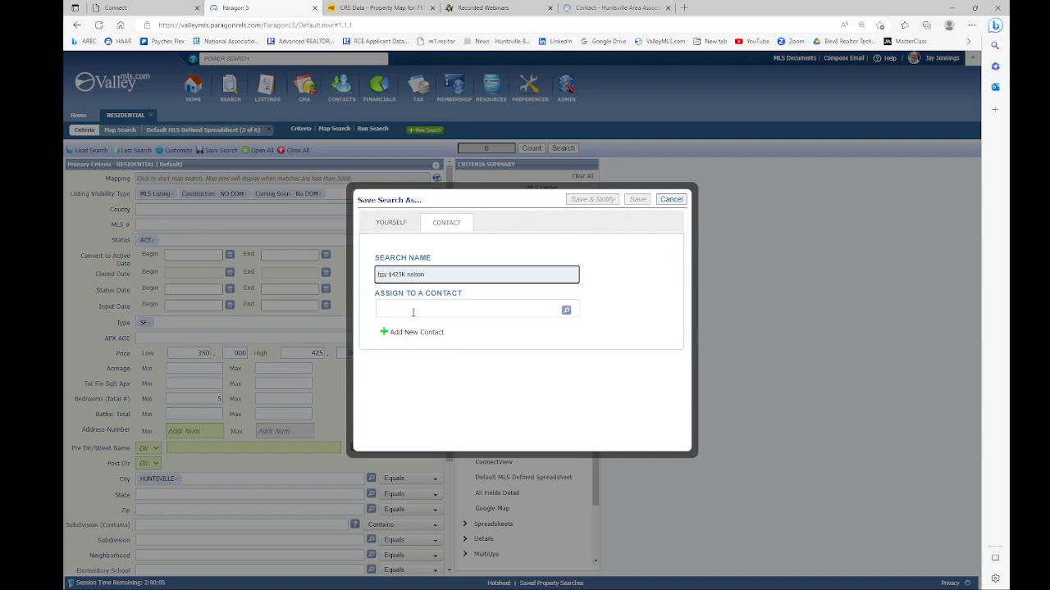
Step: Browse the Contacts lookup and close it without choosing anyone
click(566, 311)
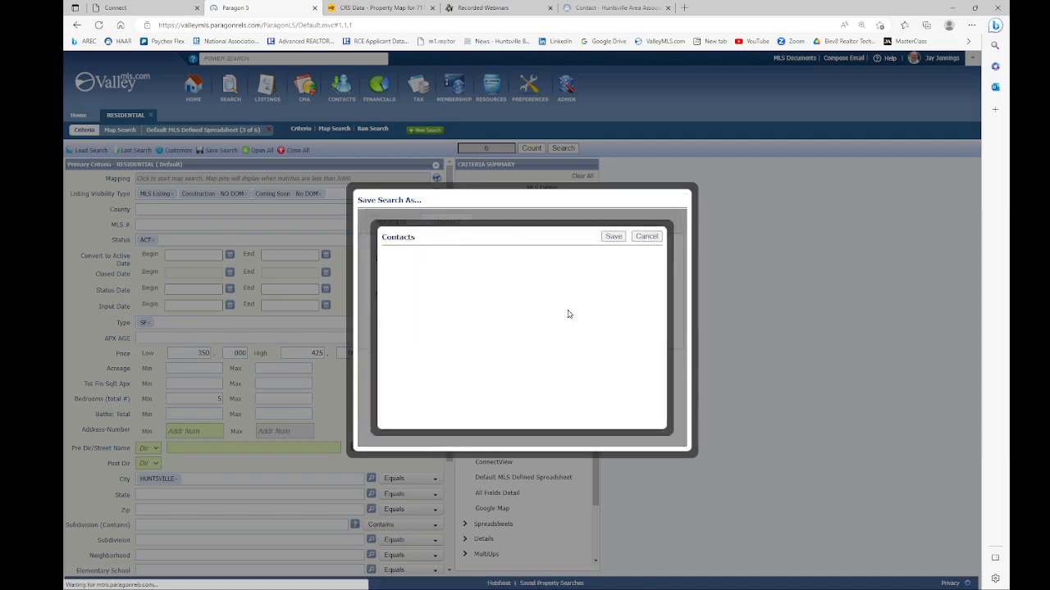
scroll(417, 307, down, 1)
scroll(417, 306, down, 1)
scroll(417, 315, up, 2)
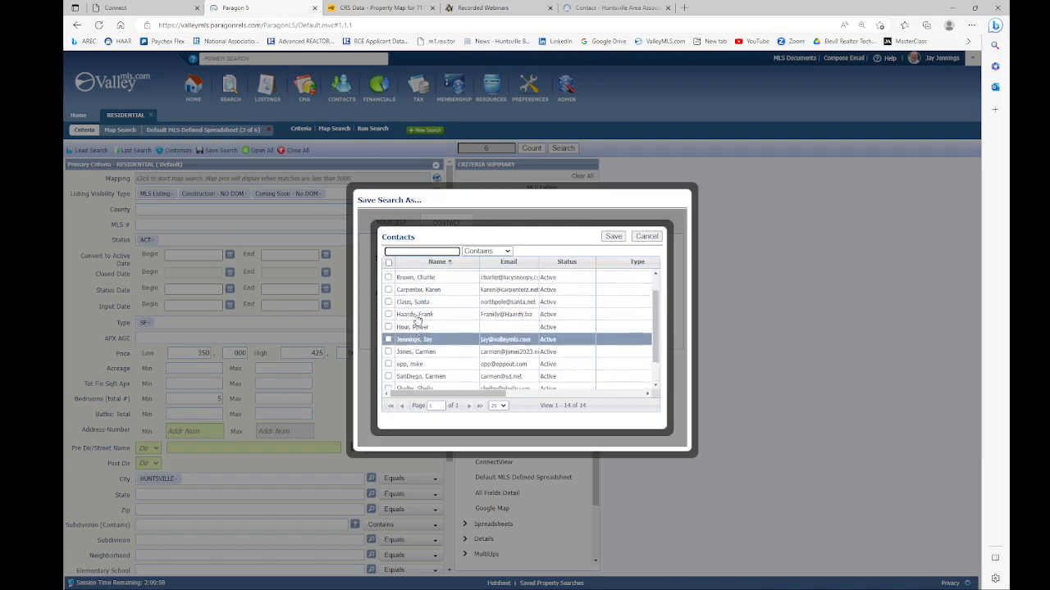
click(647, 236)
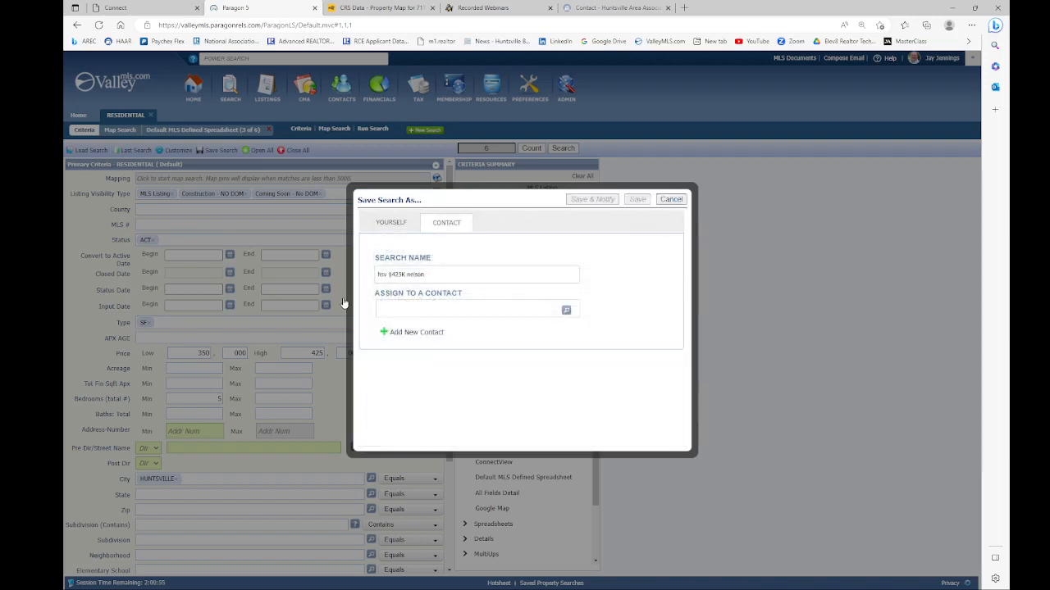
Step: Add a new contact with first name, last name and home email, and save it to the search
click(385, 336)
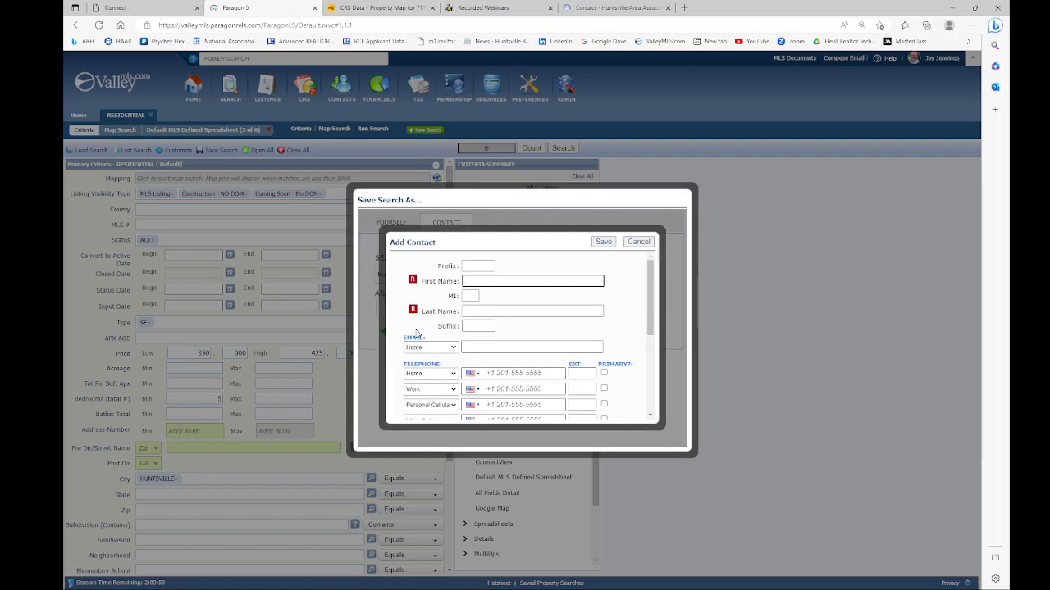
mouse_move(413, 284)
click(429, 312)
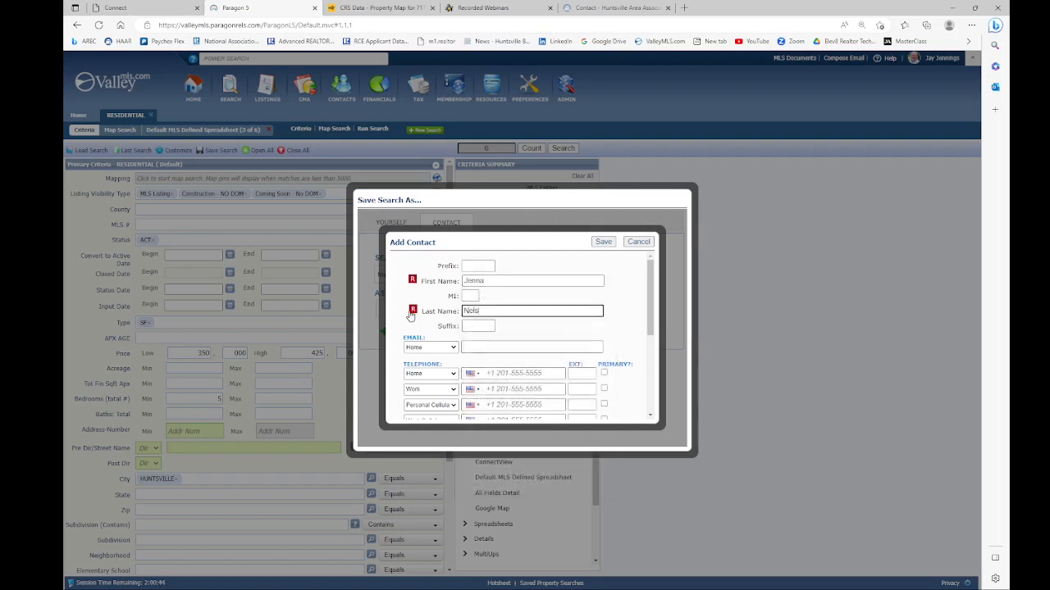
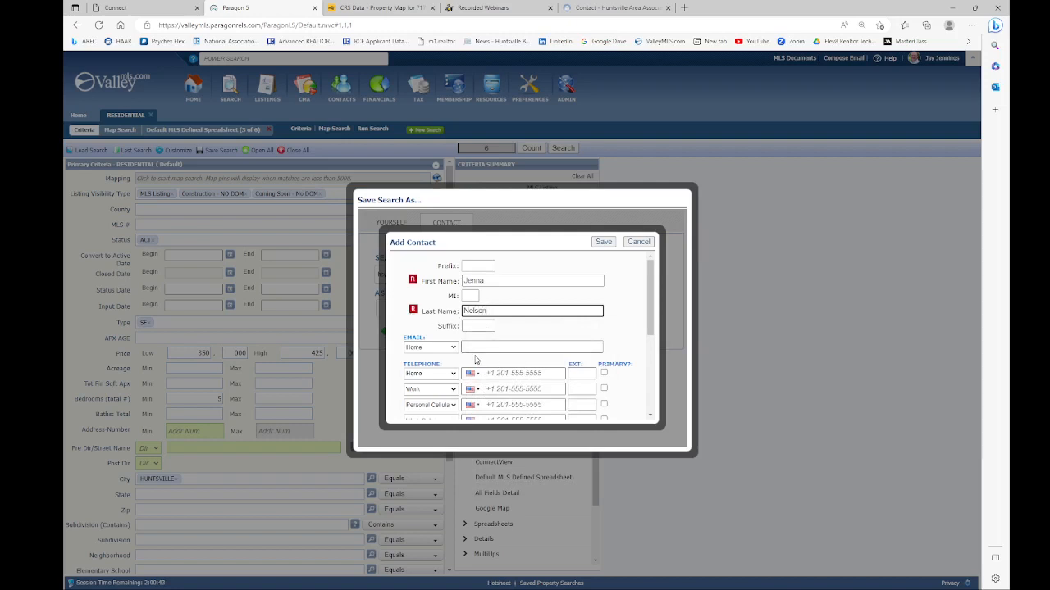
click(472, 347)
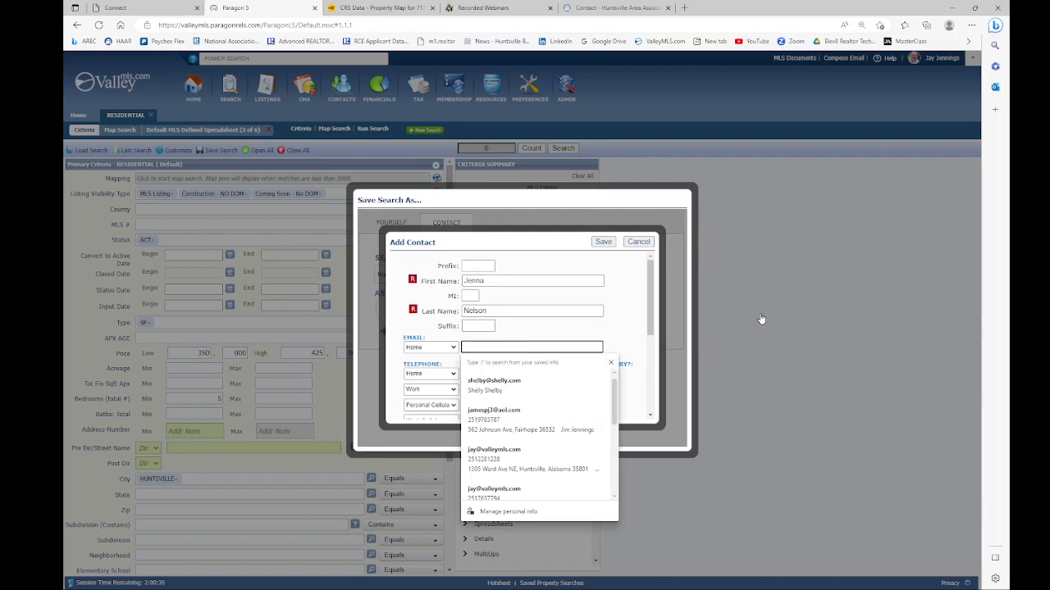
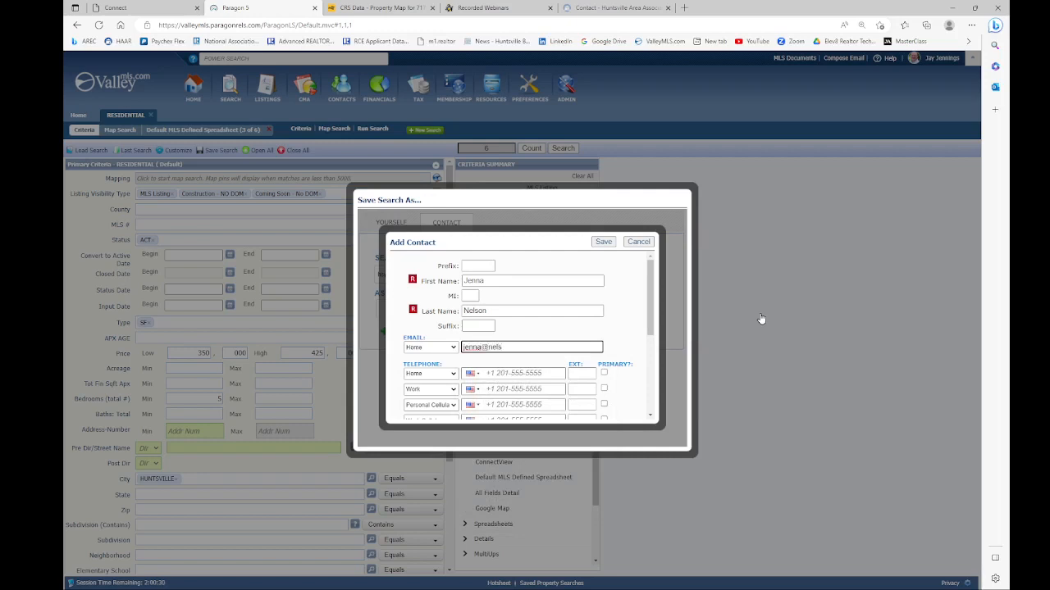
scroll(514, 365, down, 2)
scroll(514, 355, down, 3)
scroll(502, 315, up, 5)
click(603, 242)
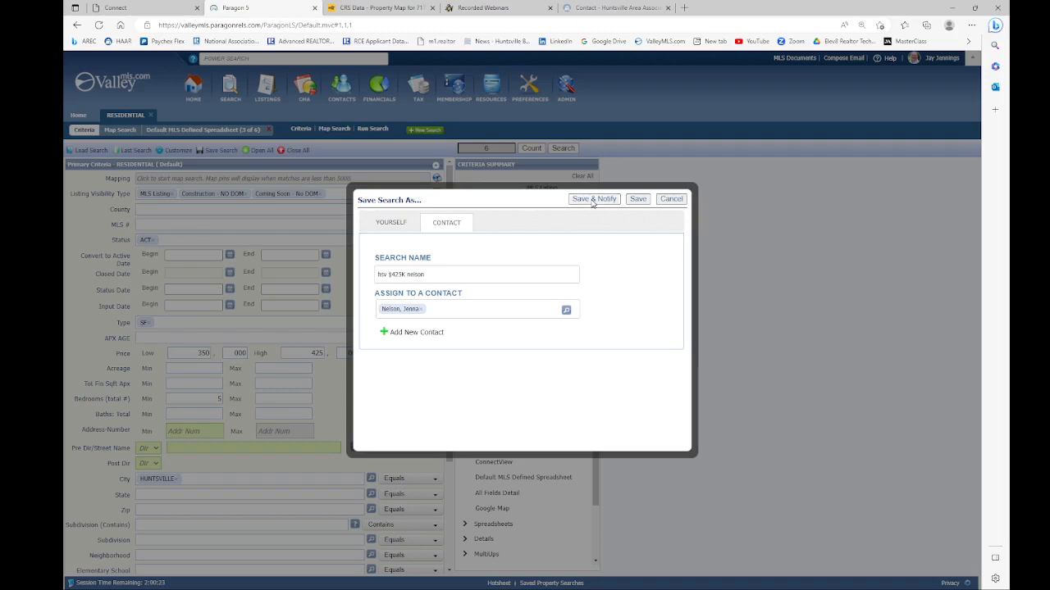
Step: Save the search with Save & Notify, keeping Collab Center as the automatic notification method
click(593, 199)
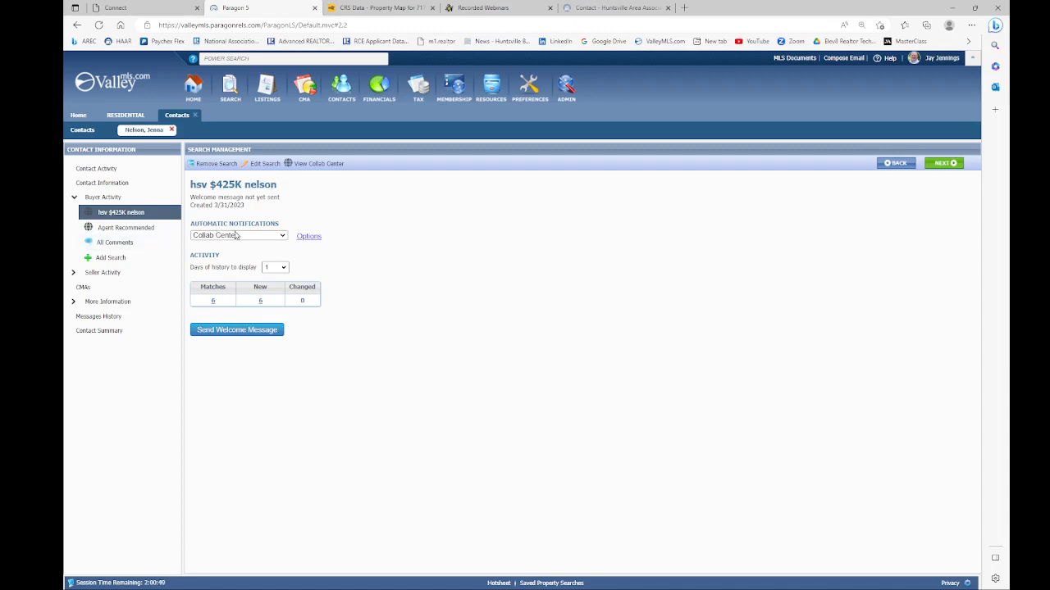
click(276, 237)
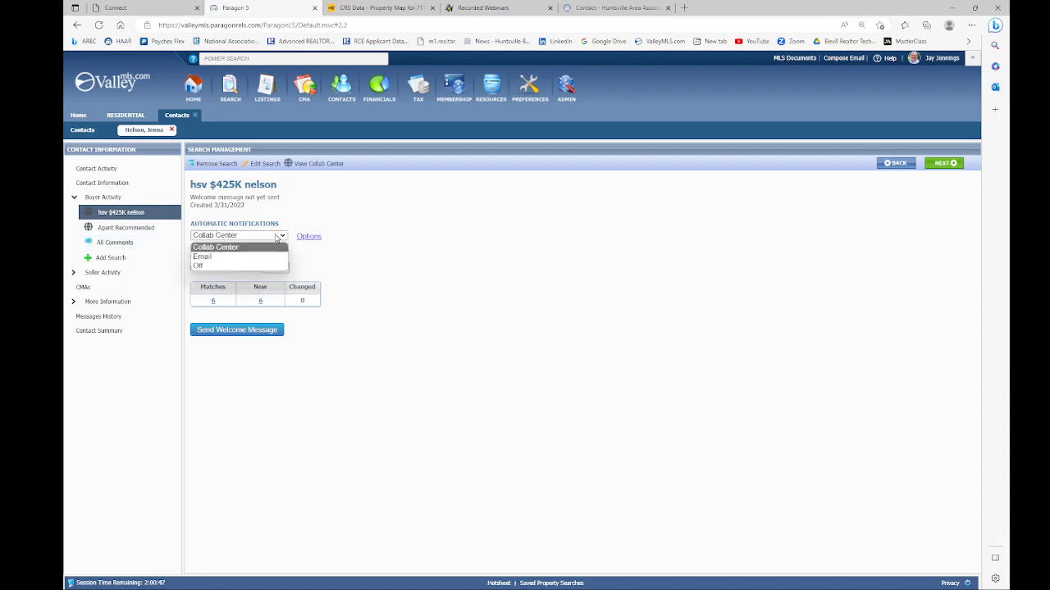
click(272, 237)
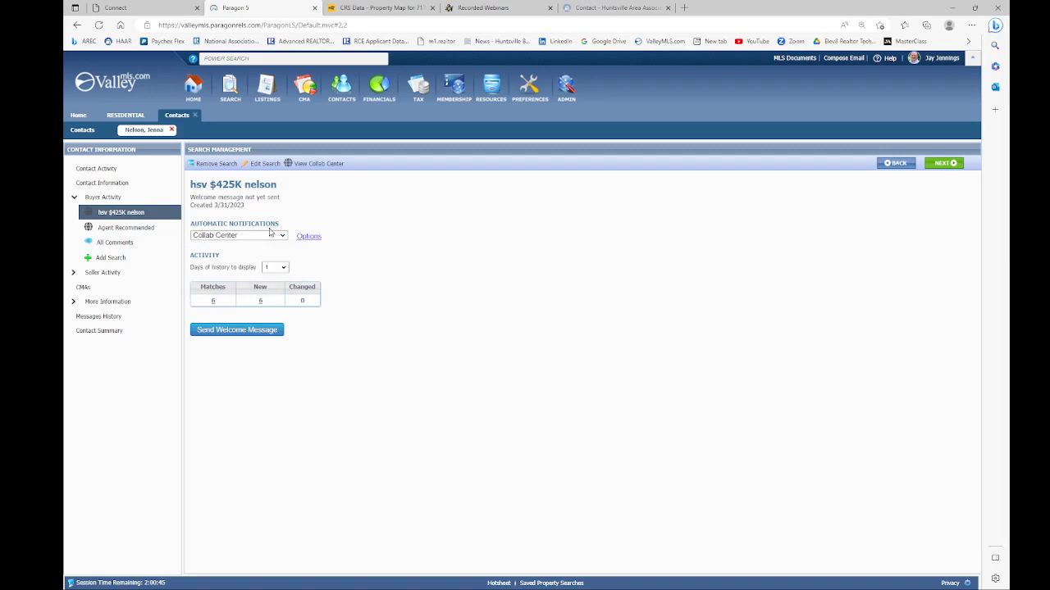
click(262, 237)
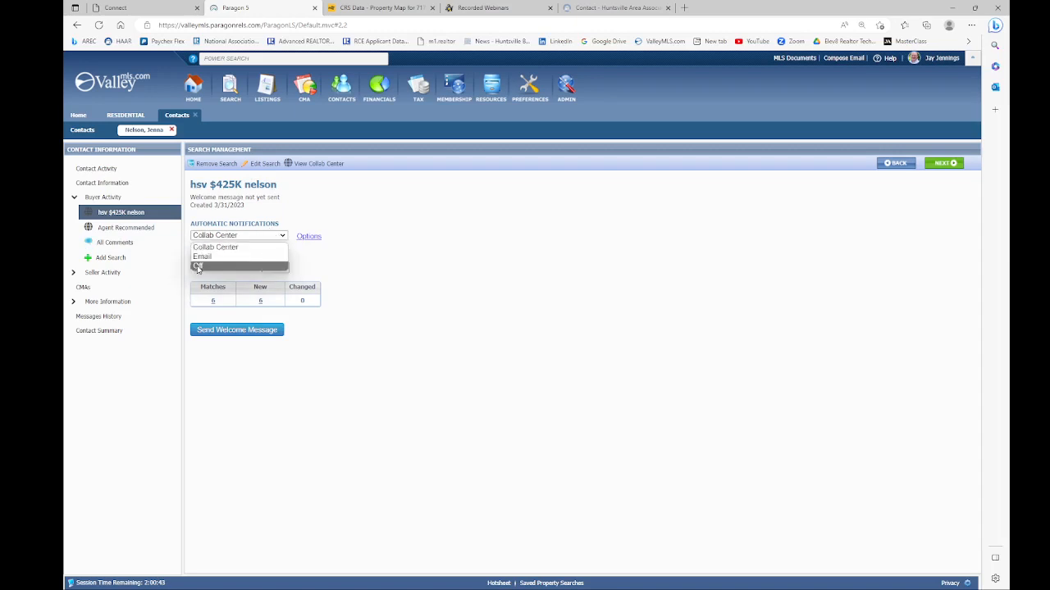
click(237, 238)
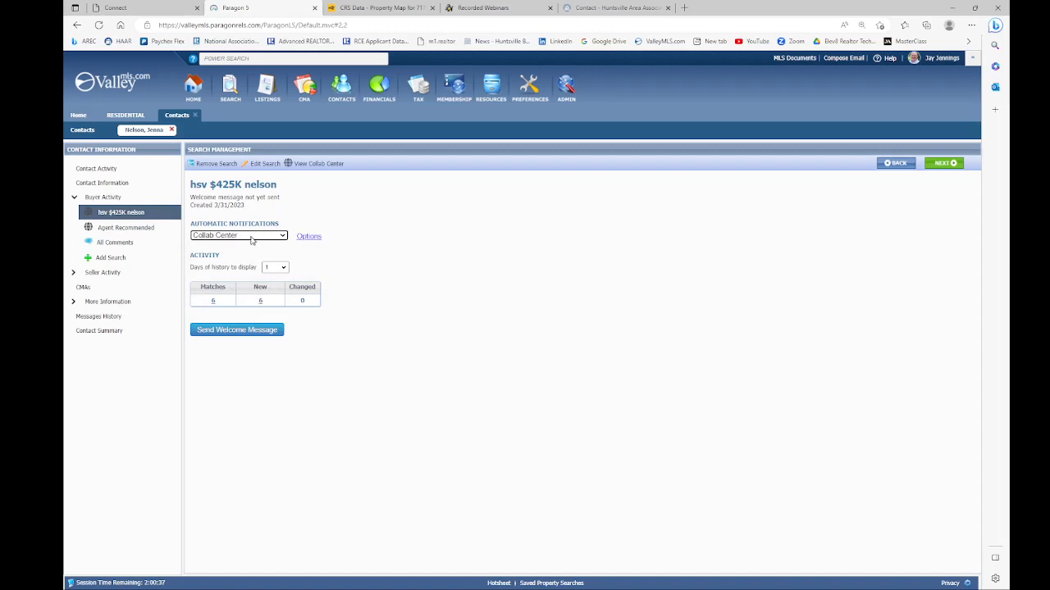
Step: Bring up the Advanced Email Options and begin a blank custom Message Body
click(308, 238)
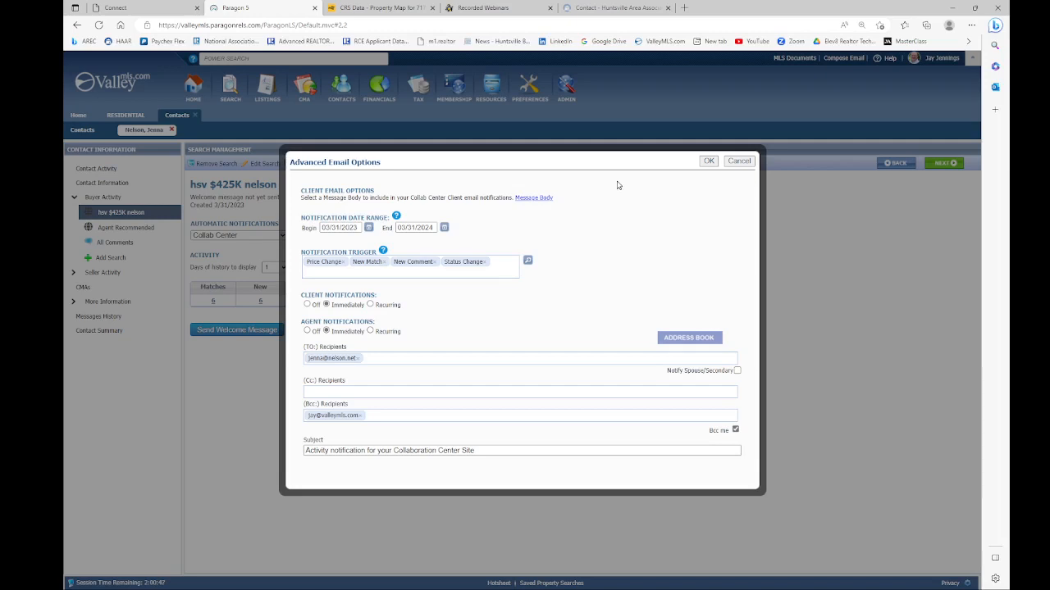
click(533, 199)
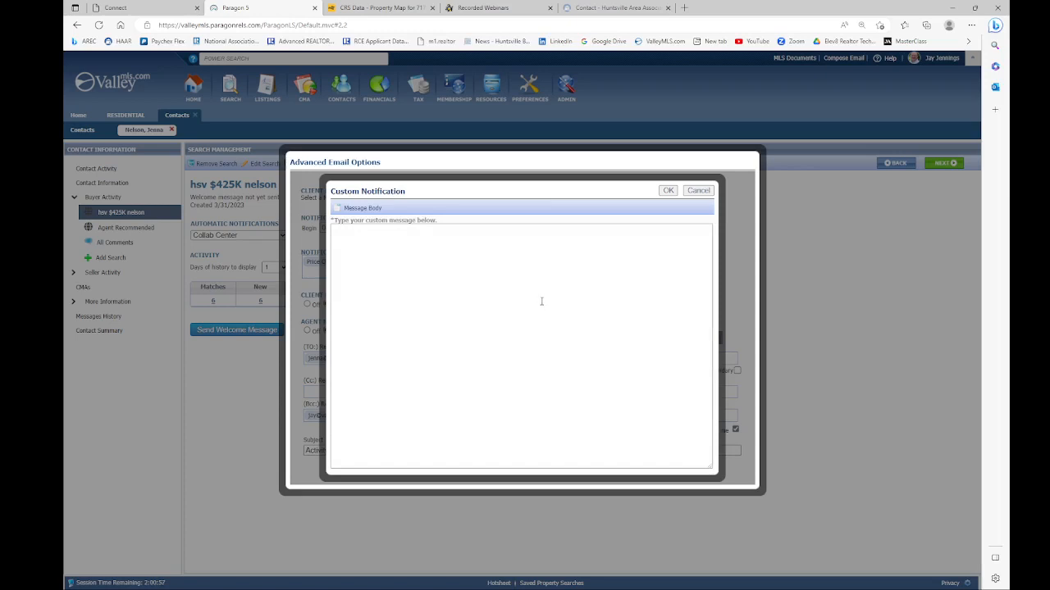
Step: Fill the message with BUYER TEMPLATE (Default), replacing **BUYER NAME** with the contact's first name, and accept it
click(358, 209)
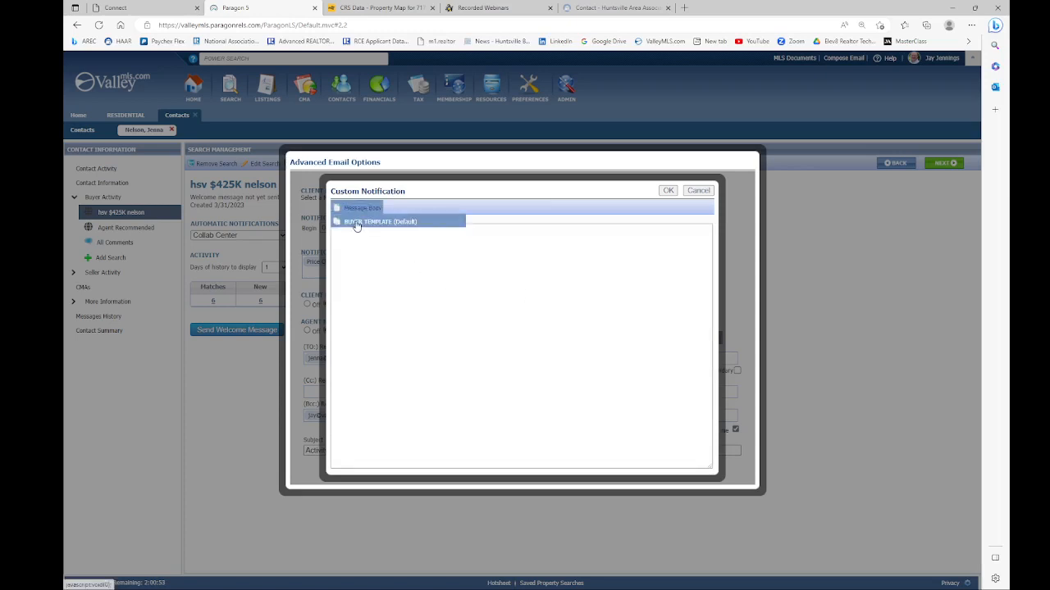
click(361, 222)
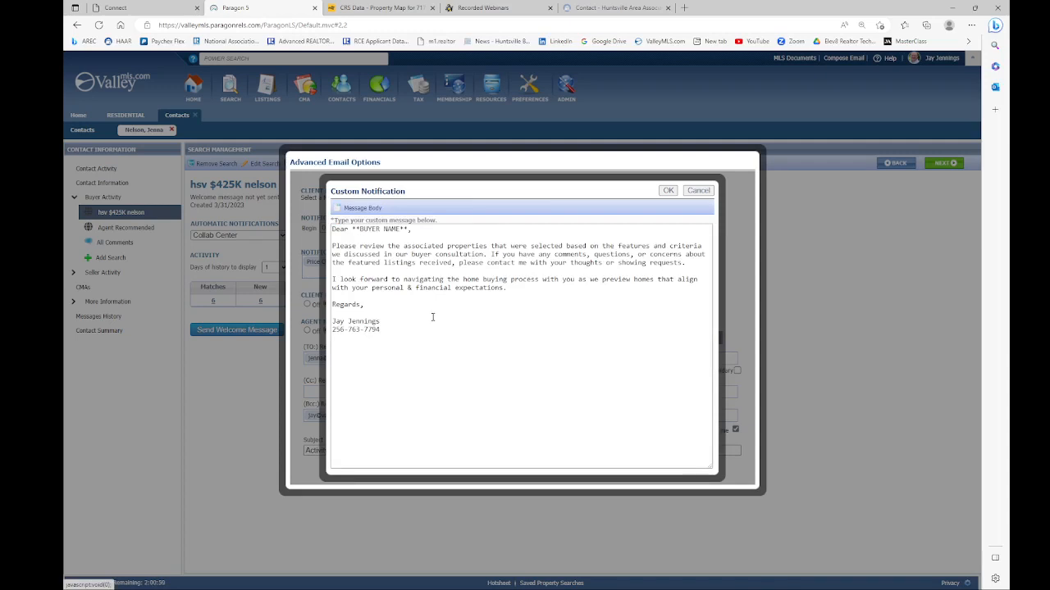
drag(408, 229, 348, 229)
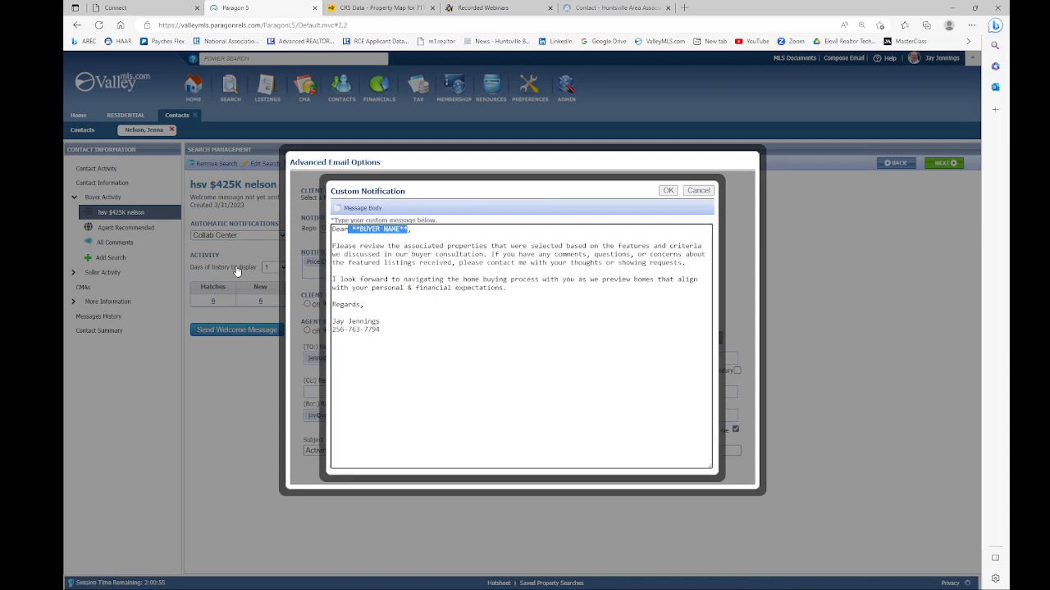
click(400, 245)
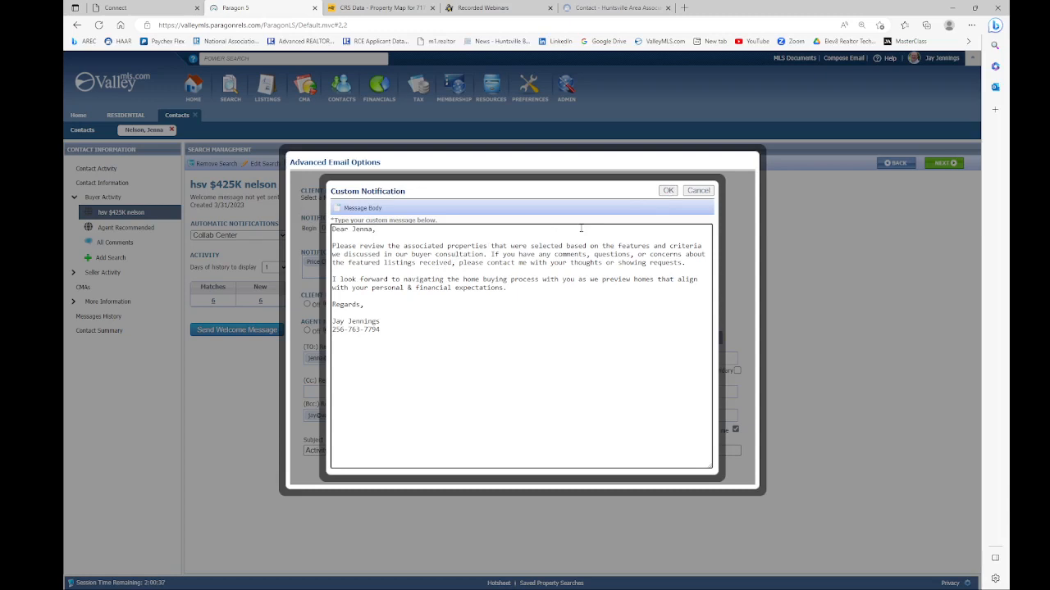
click(668, 191)
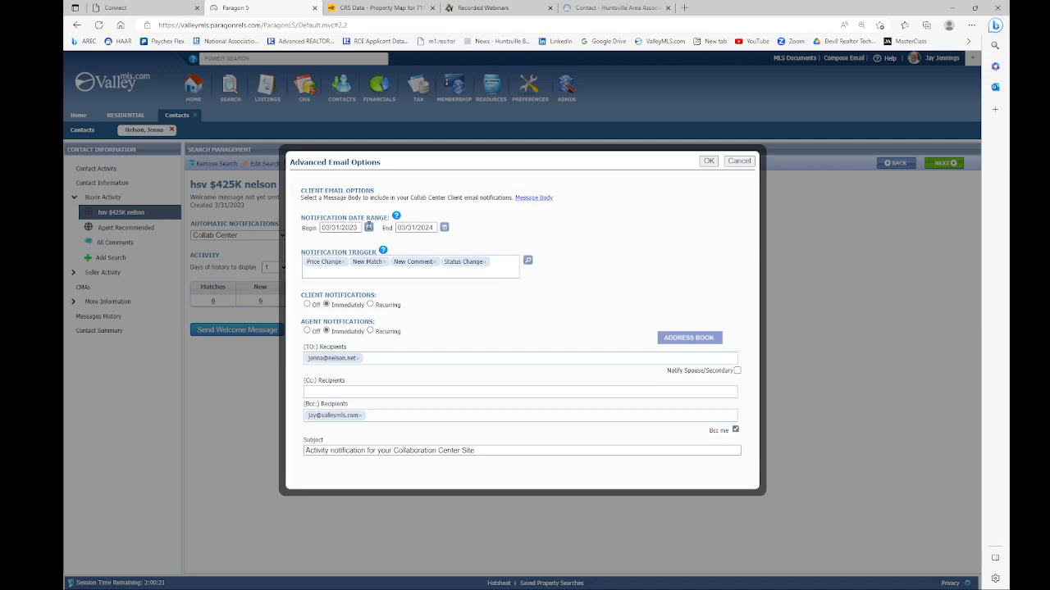
Step: Check the 03/31/2024 end date on the calendar unchanged and review the Notification Trigger help
click(443, 228)
click(444, 228)
mouse_move(383, 251)
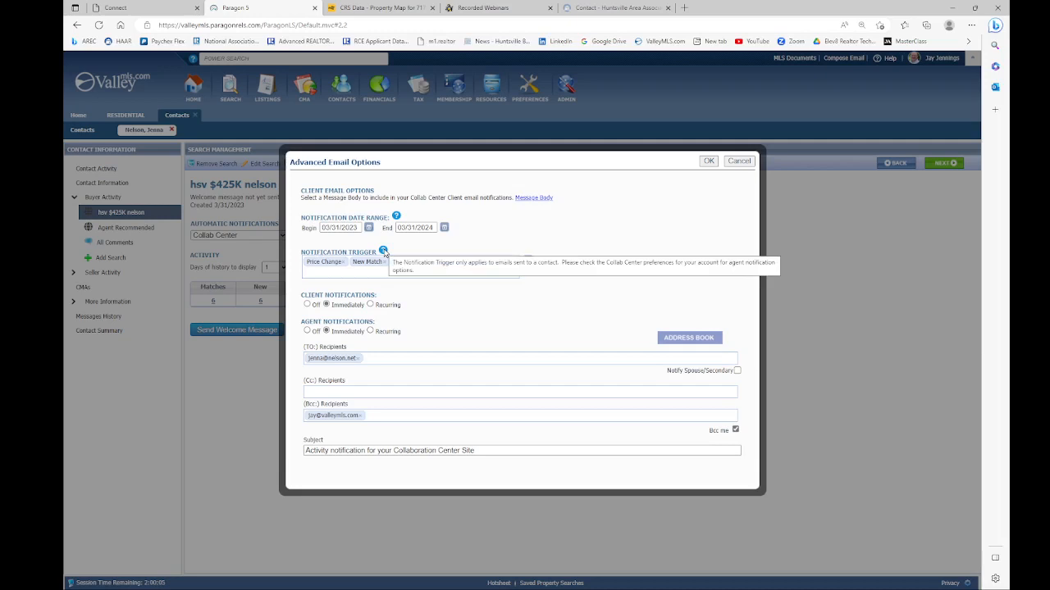
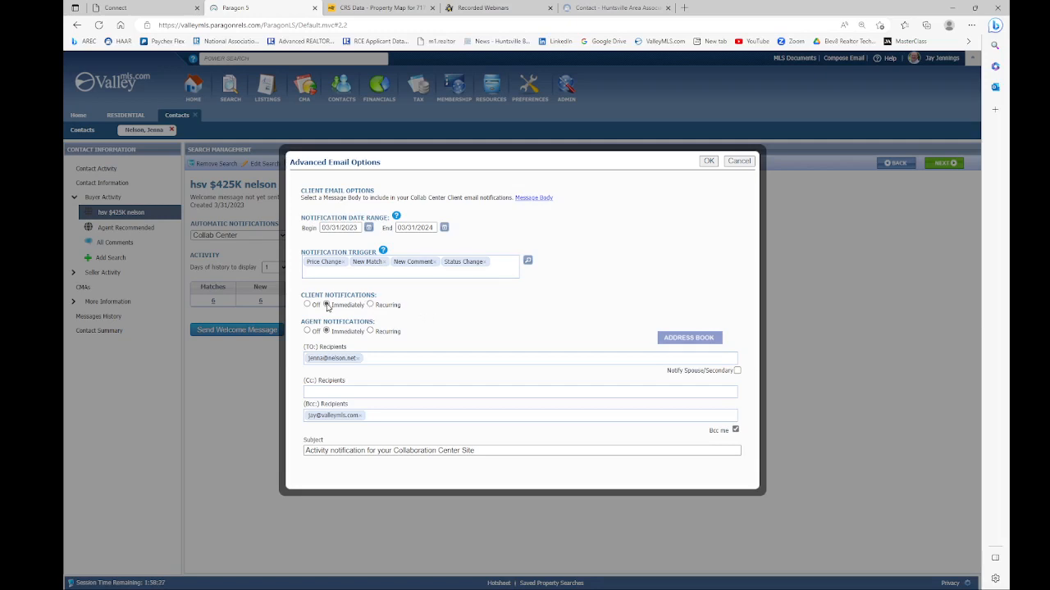
Step: Choose Recurring for client notifications and open the Modify Time Frame schedule
click(370, 305)
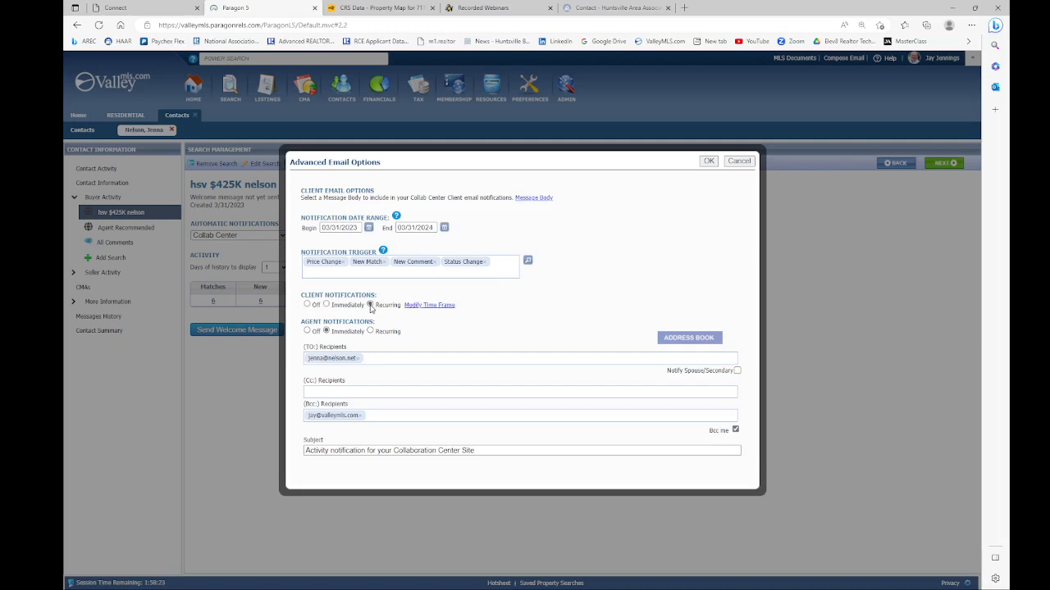
click(422, 308)
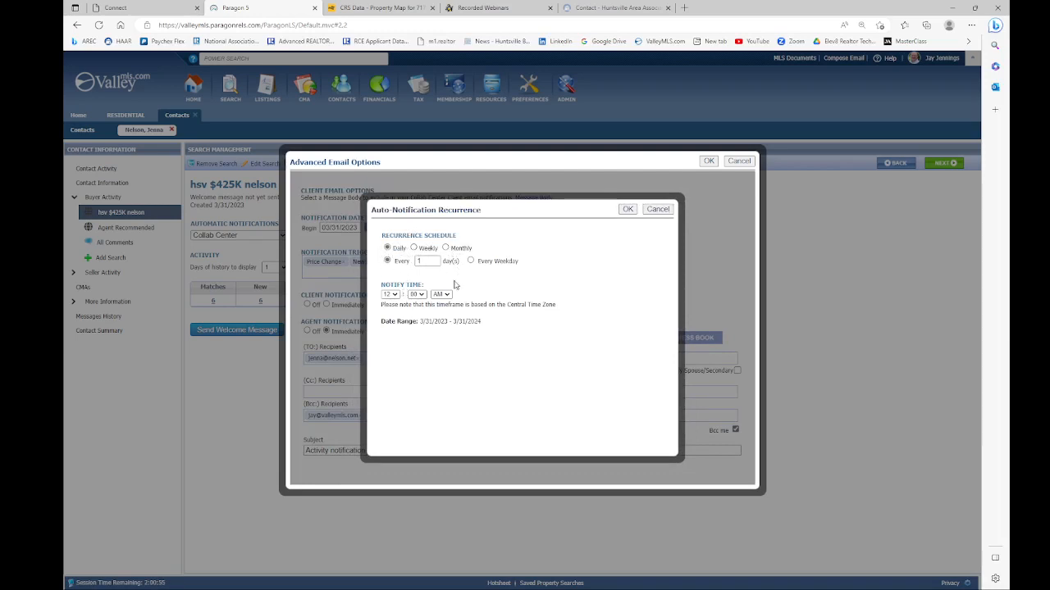
Step: Set the recurrence to Weekly on Monday and Saturday at hour 8 (8:00 AM) and confirm
click(413, 248)
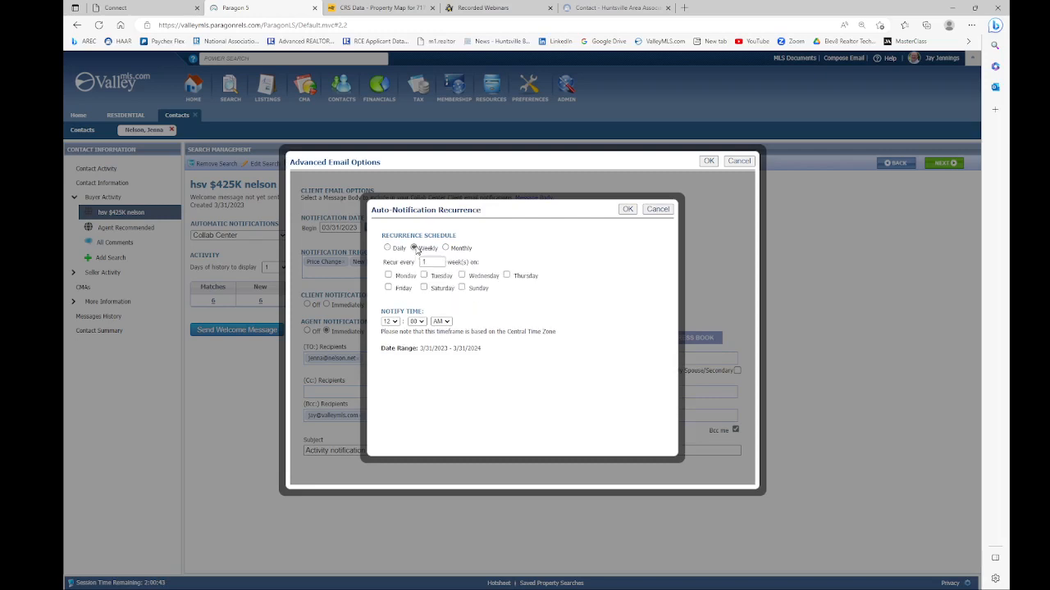
click(388, 275)
click(396, 322)
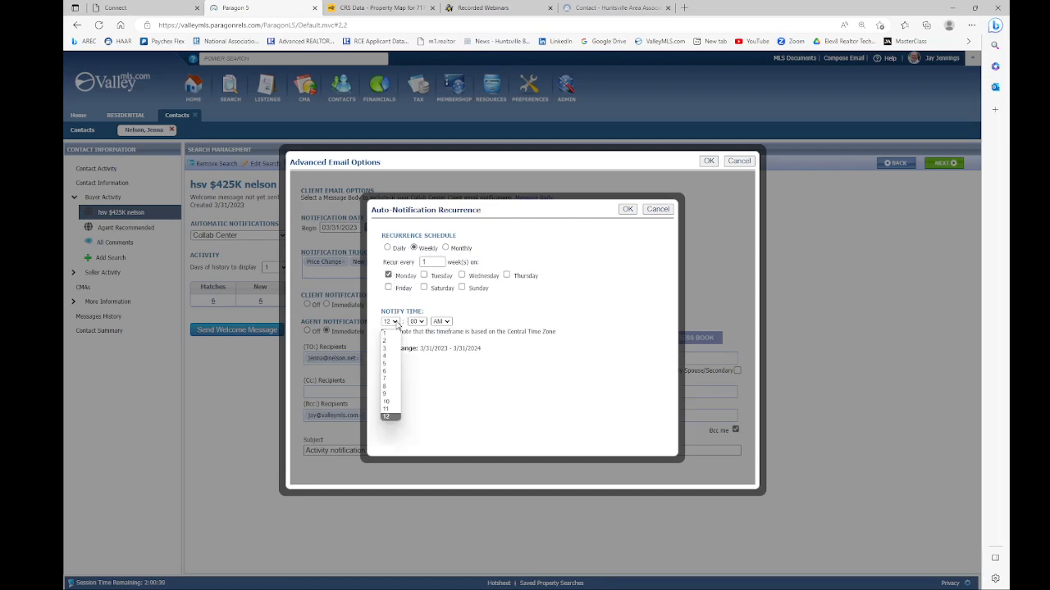
click(386, 386)
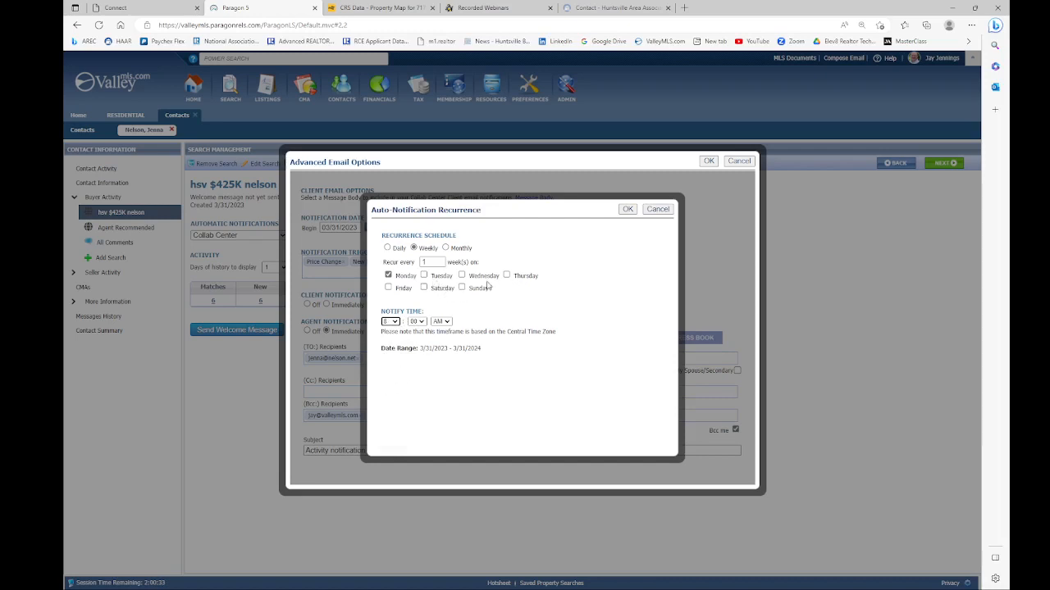
click(424, 287)
click(627, 209)
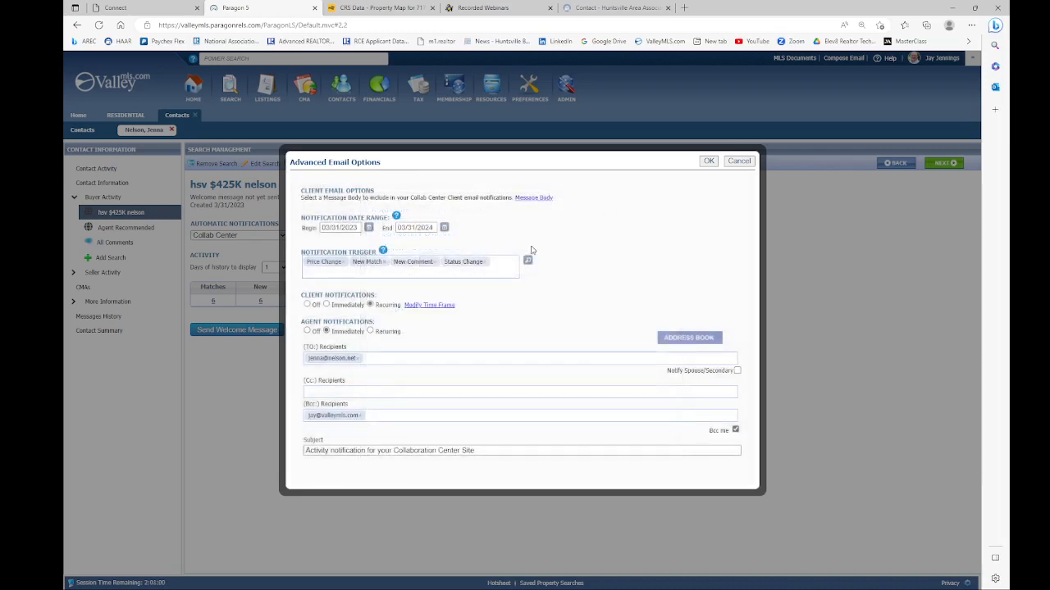
Step: Keep agent notifications at Immediately and leave Bcc me switched on
drag(300, 323, 380, 324)
click(412, 323)
click(370, 331)
click(328, 331)
click(736, 431)
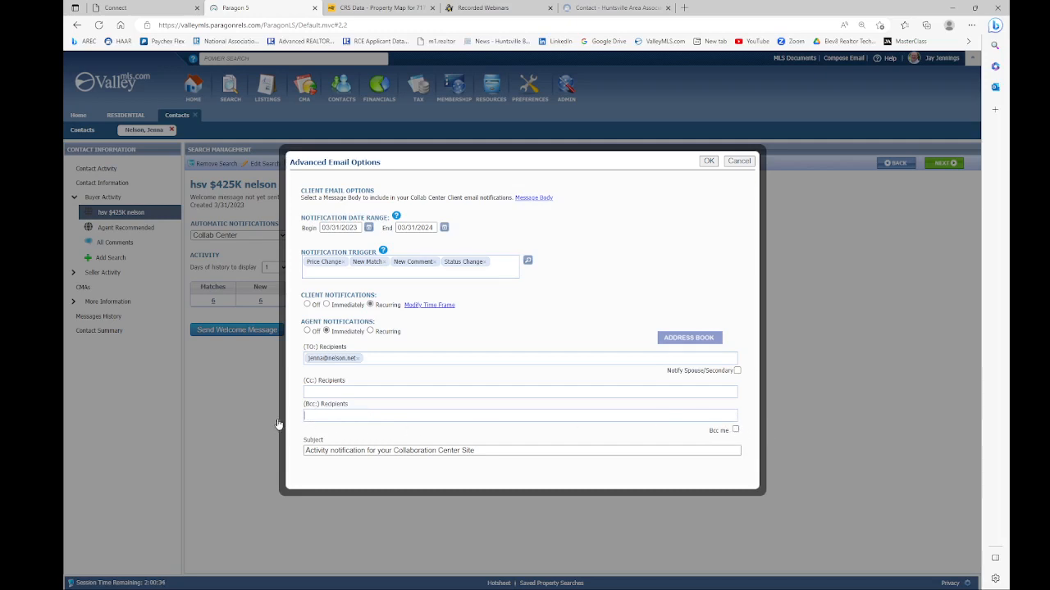
click(736, 430)
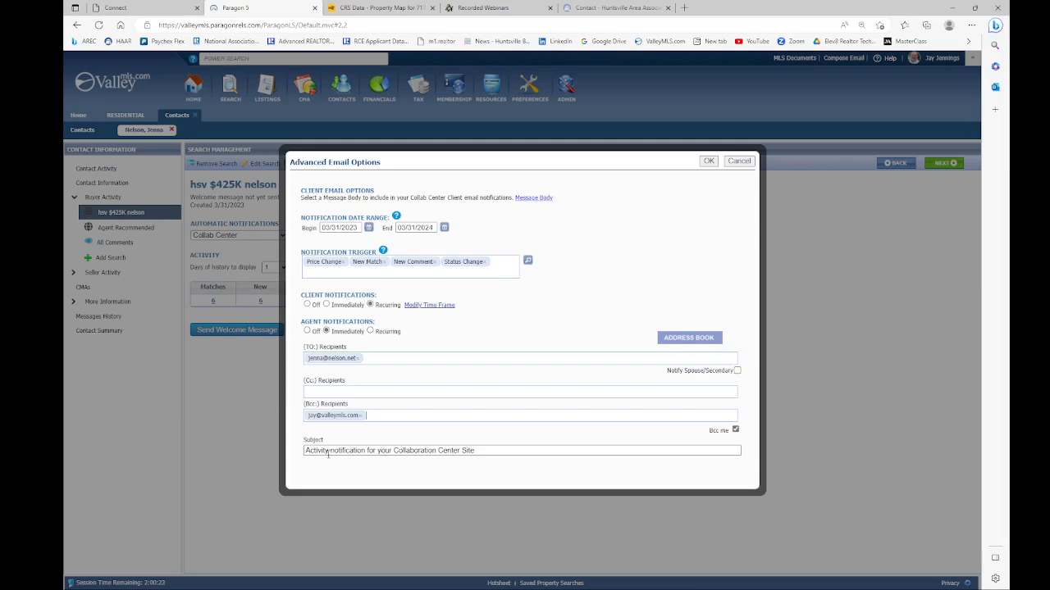
Step: Replace the email subject with 'Huntsville Market Update for' plus the client's first name
drag(297, 458, 691, 345)
triple_click(409, 448)
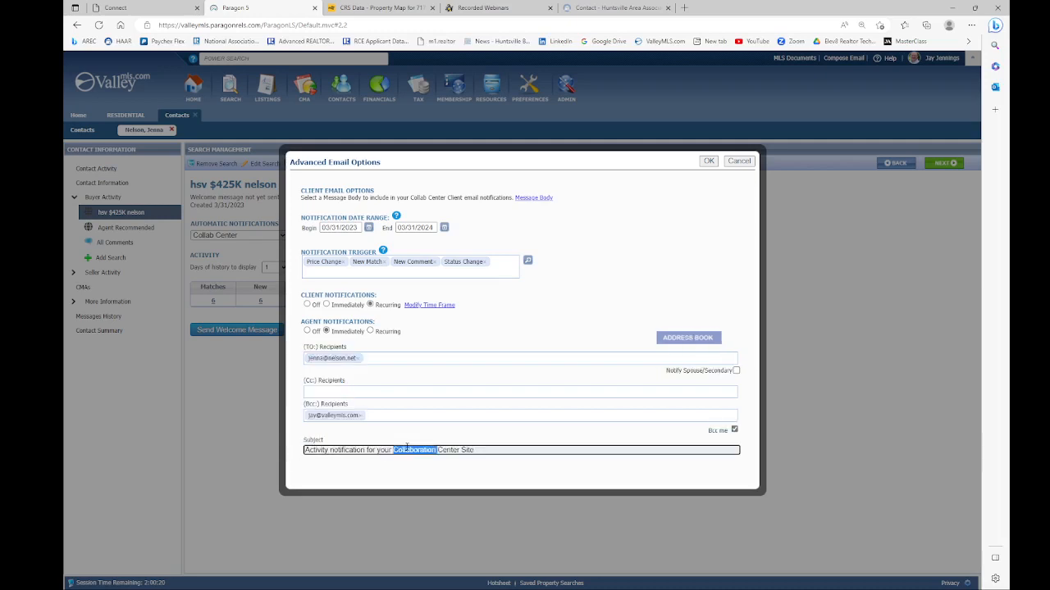
click(481, 450)
drag(476, 450, 287, 457)
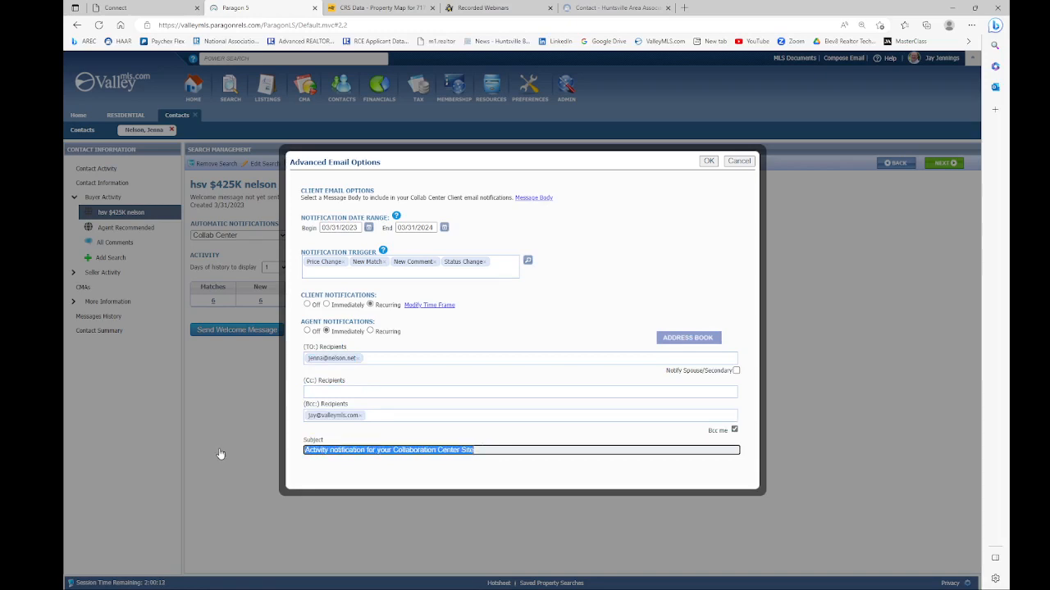
text(Huntsville Market)
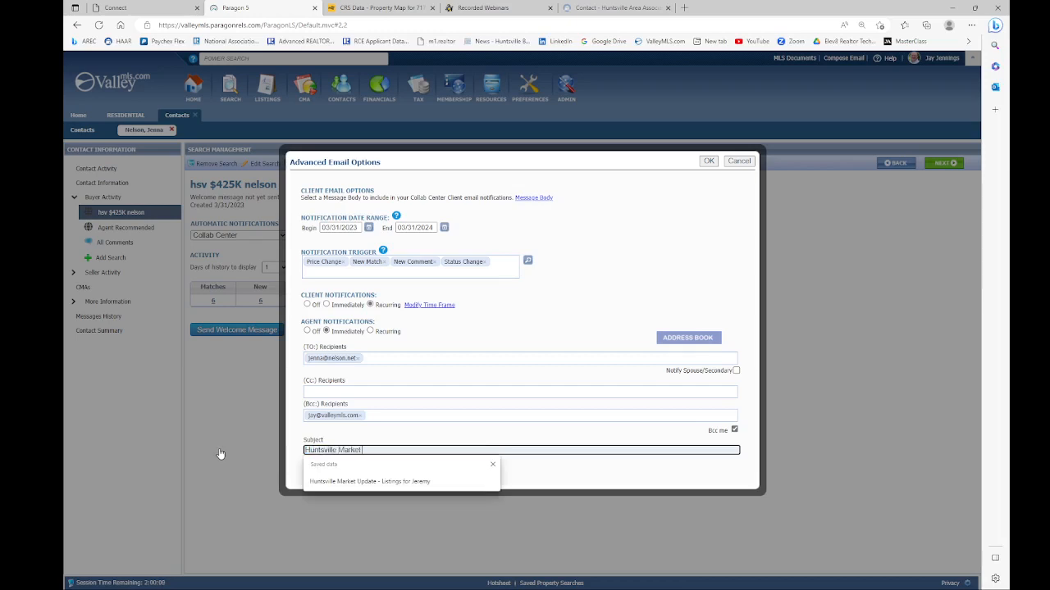
text( Update for Jenna)
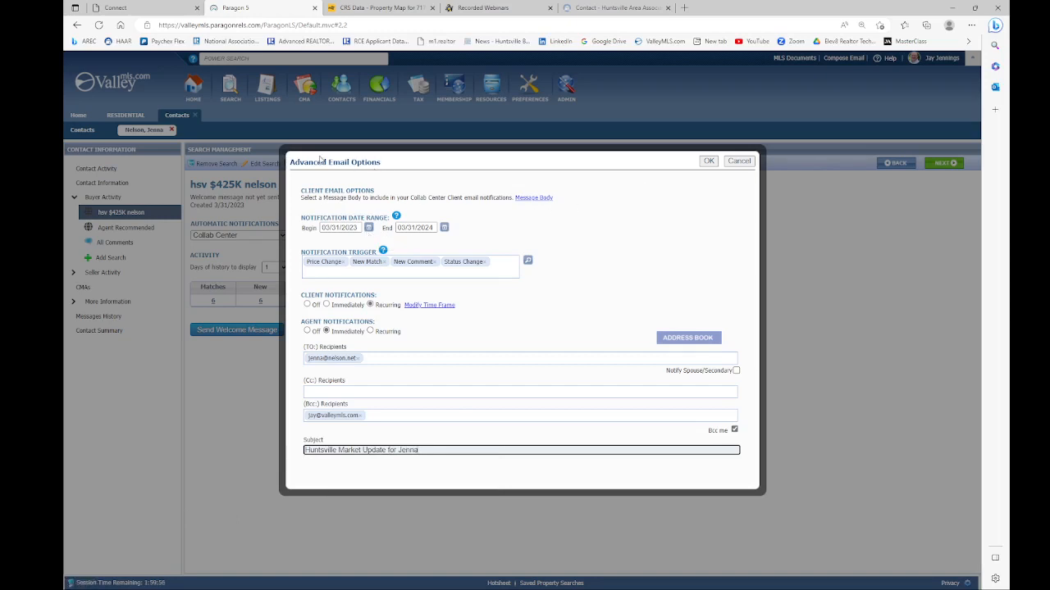
Step: Save the email options and send the client the 'Welcome to Your Collaboration Center for Buyers!' email
click(709, 162)
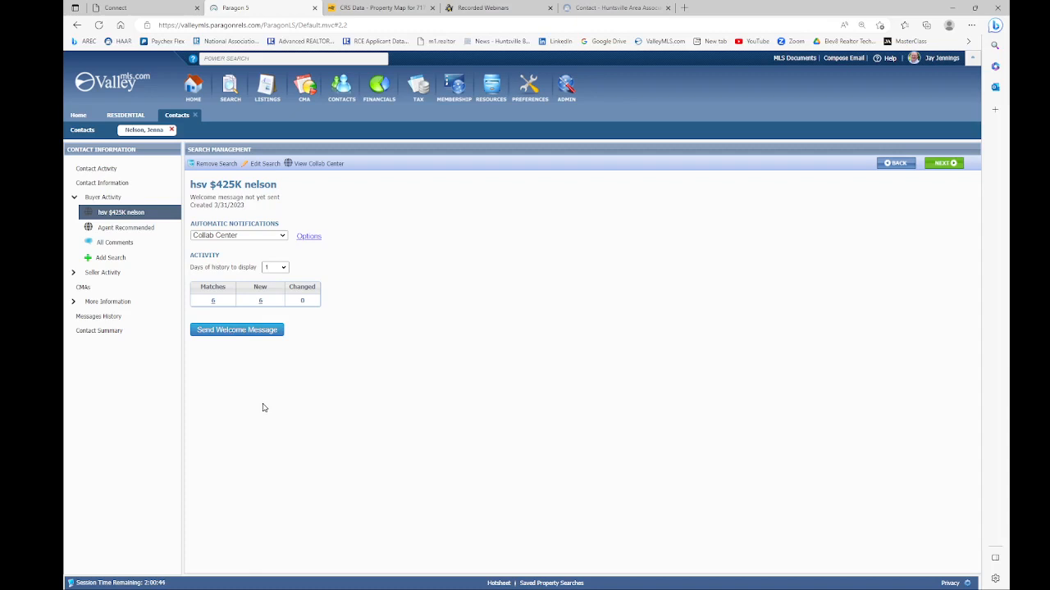
click(233, 332)
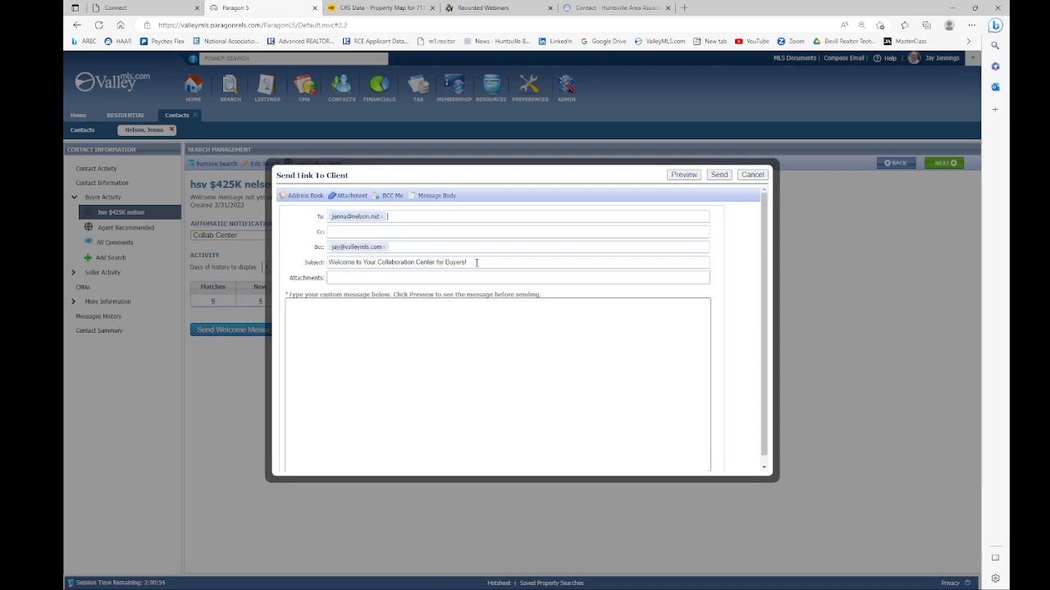
click(307, 313)
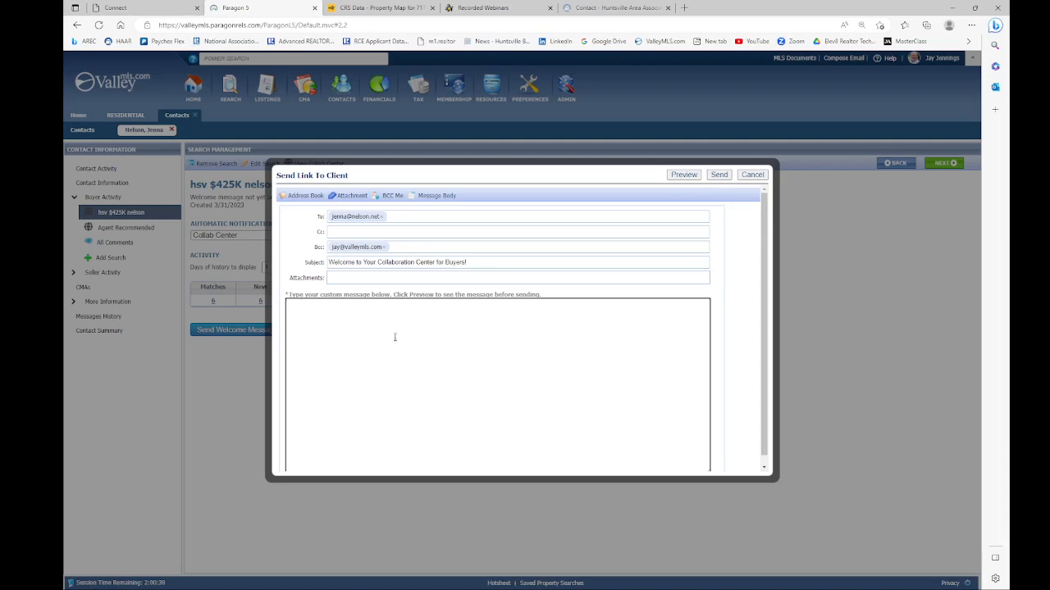
click(719, 176)
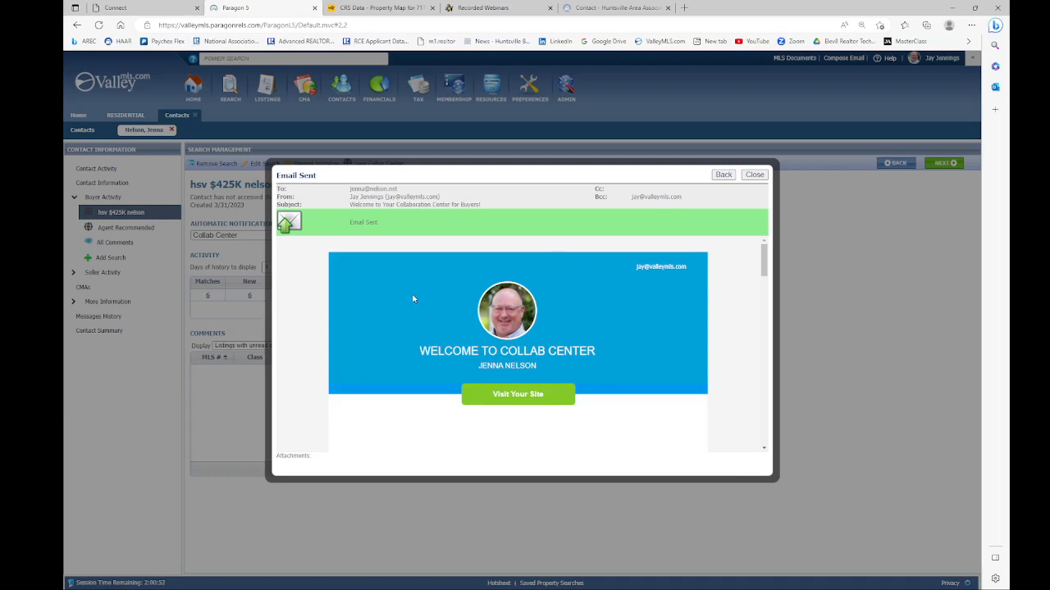
Step: Read through the sent welcome email preview, then close the Email Sent confirmation
scroll(414, 299, down, 1)
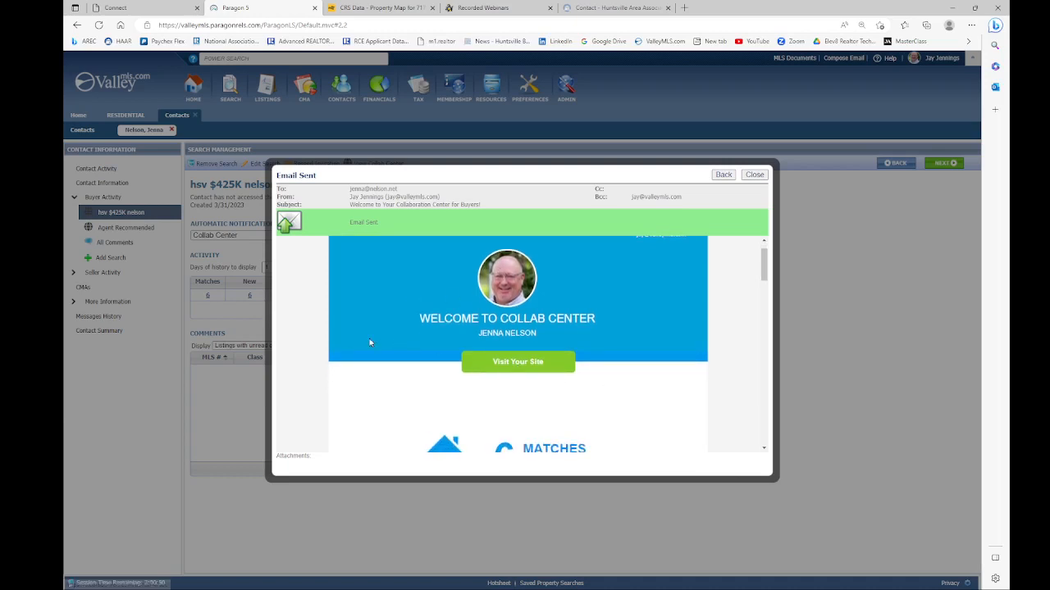
scroll(369, 342, down, 2)
scroll(369, 342, down, 1)
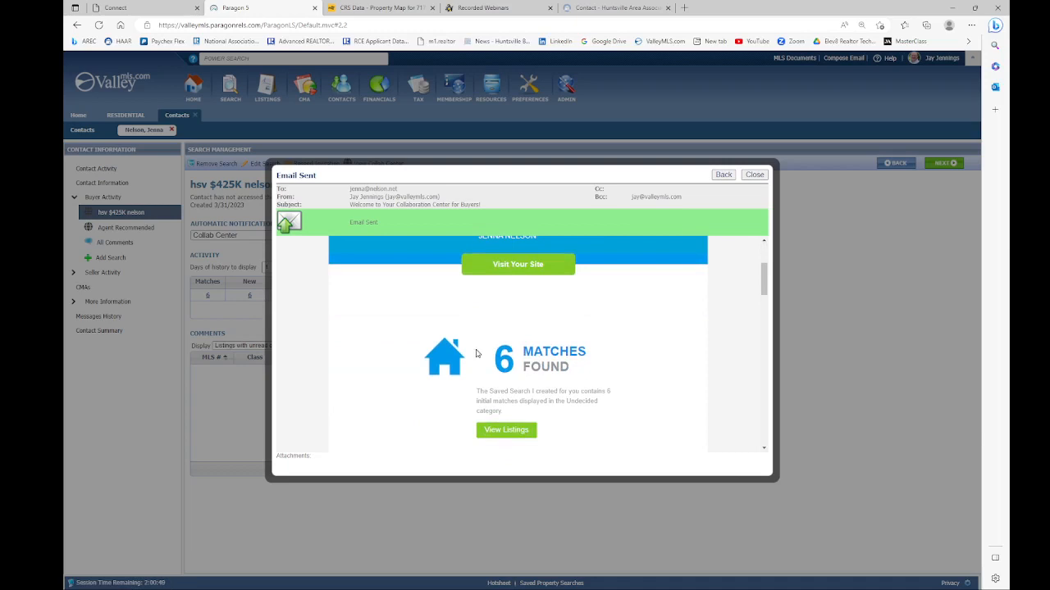
scroll(387, 323, down, 4)
scroll(385, 325, down, 2)
scroll(402, 318, down, 5)
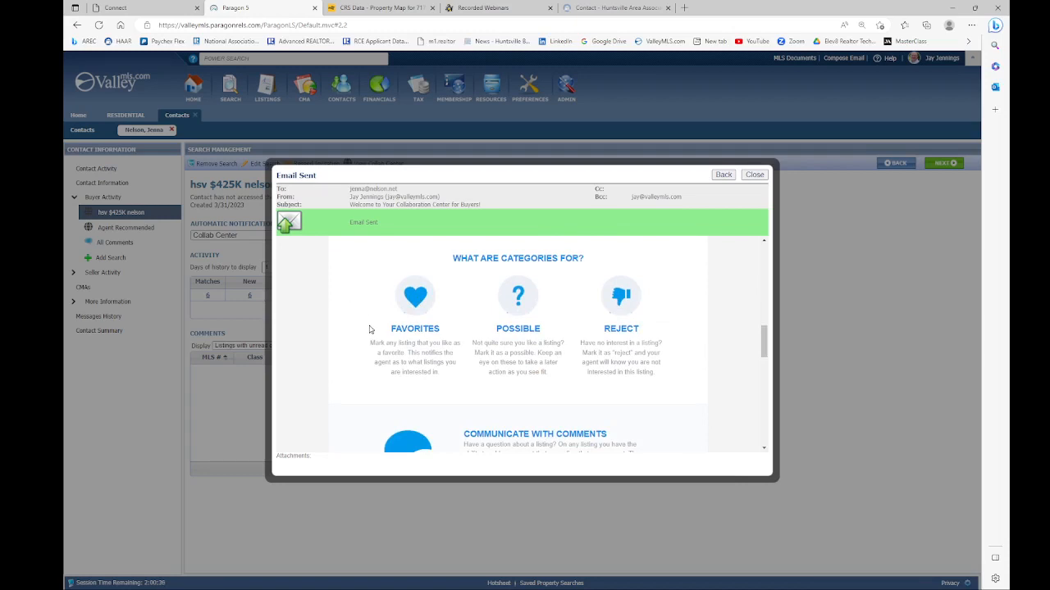
scroll(371, 330, down, 1)
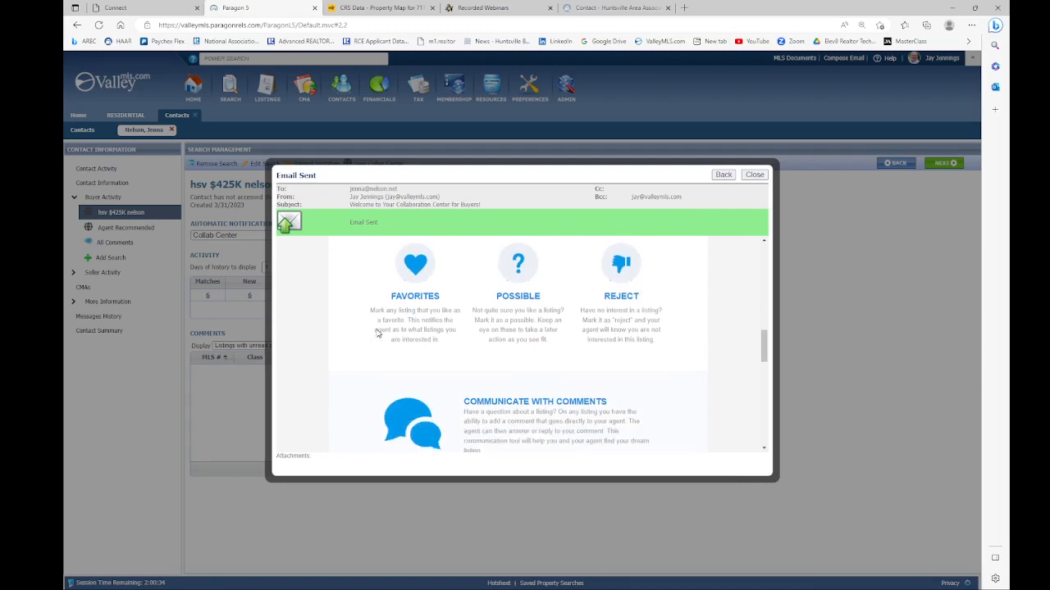
scroll(675, 288, down, 5)
scroll(672, 289, down, 5)
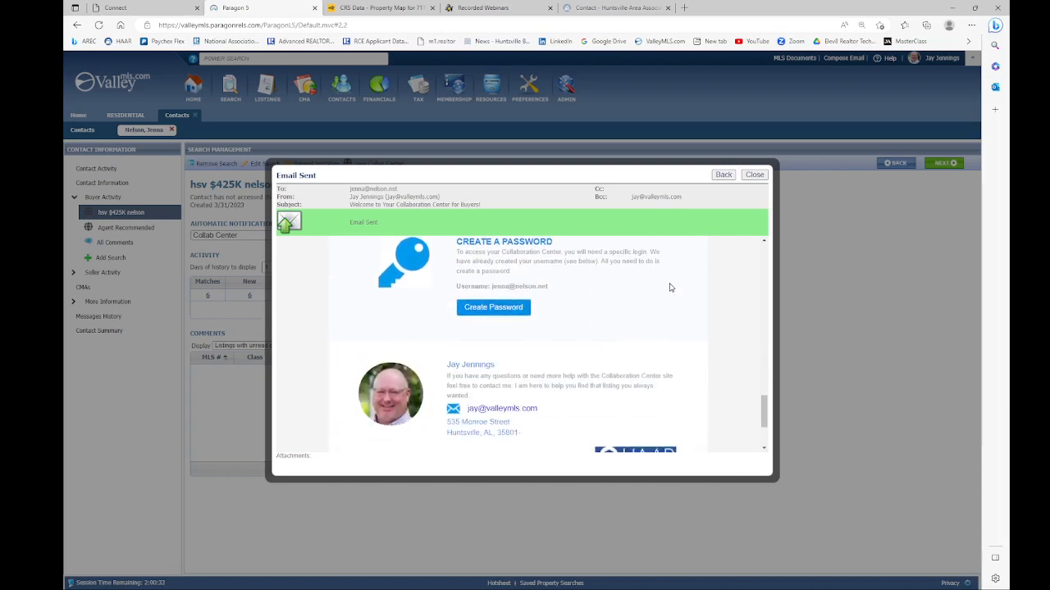
scroll(536, 320, up, 1)
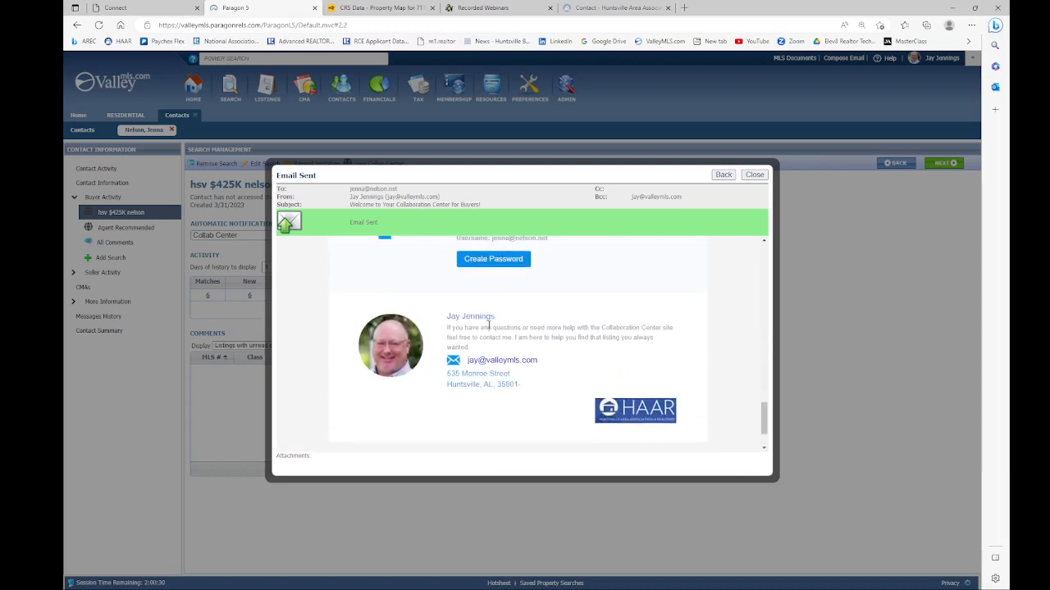
scroll(540, 338, up, 2)
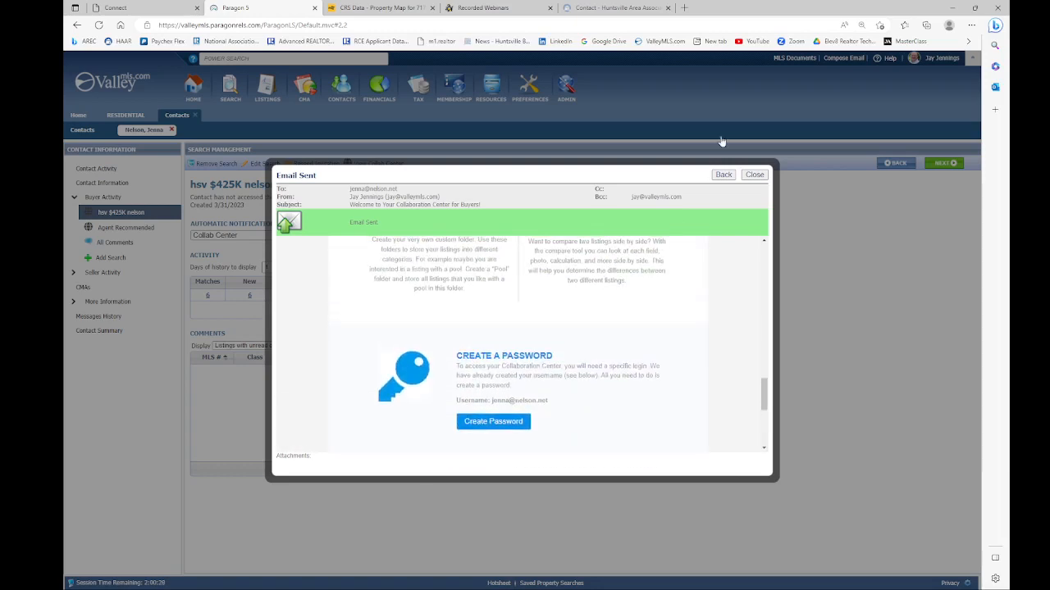
click(754, 175)
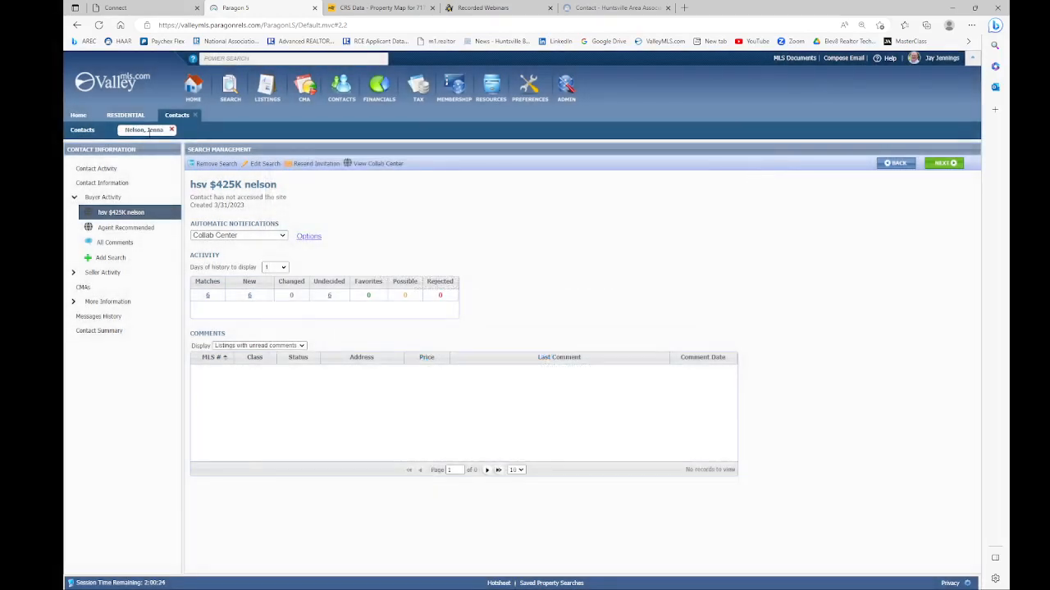
Step: Close the contact and residential search workspaces and show the Contacts list of 15 active contacts
click(197, 118)
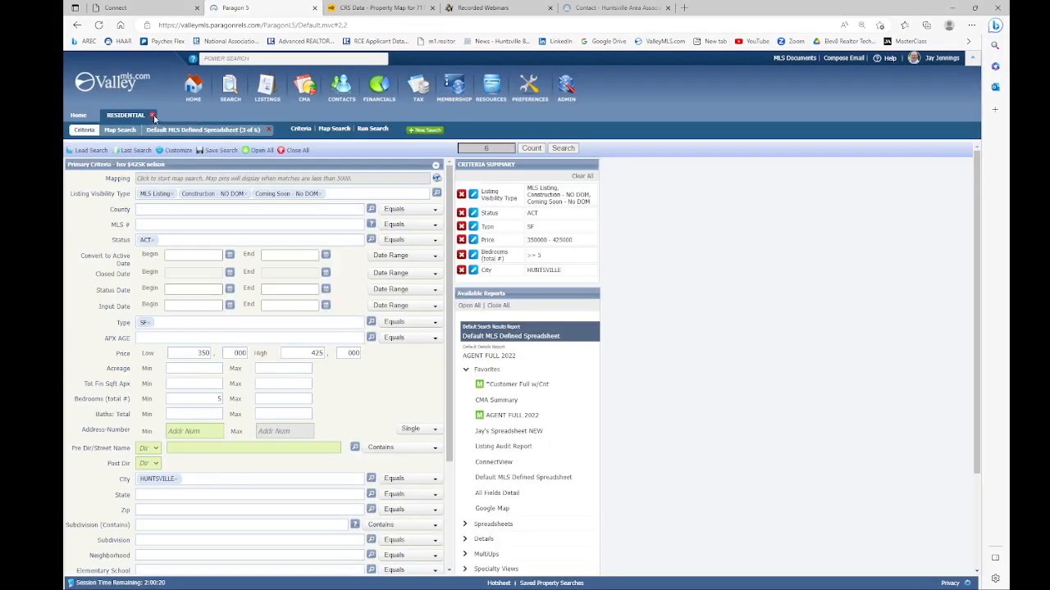
click(153, 118)
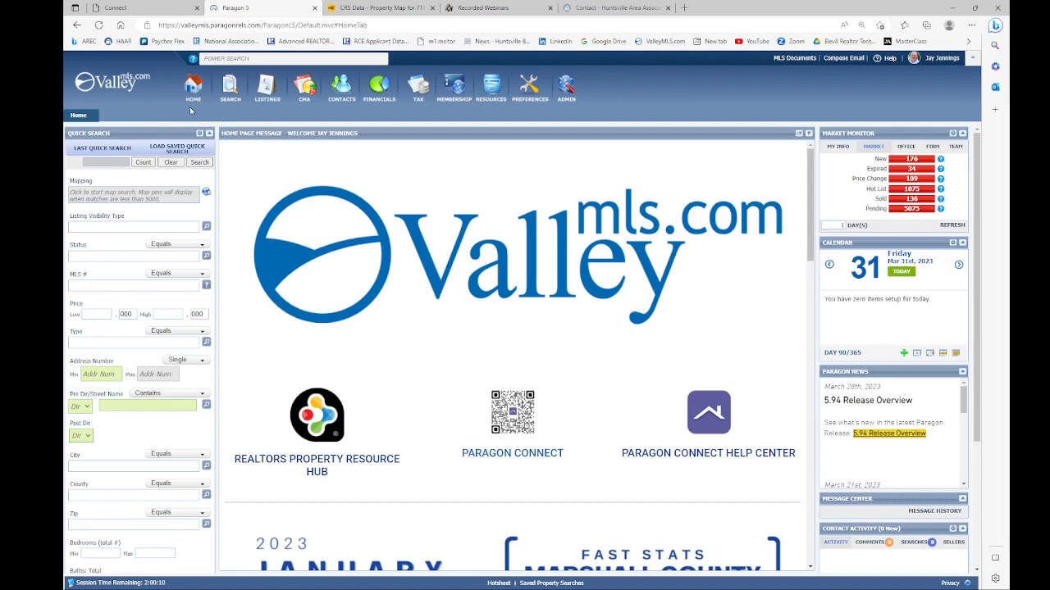
click(343, 87)
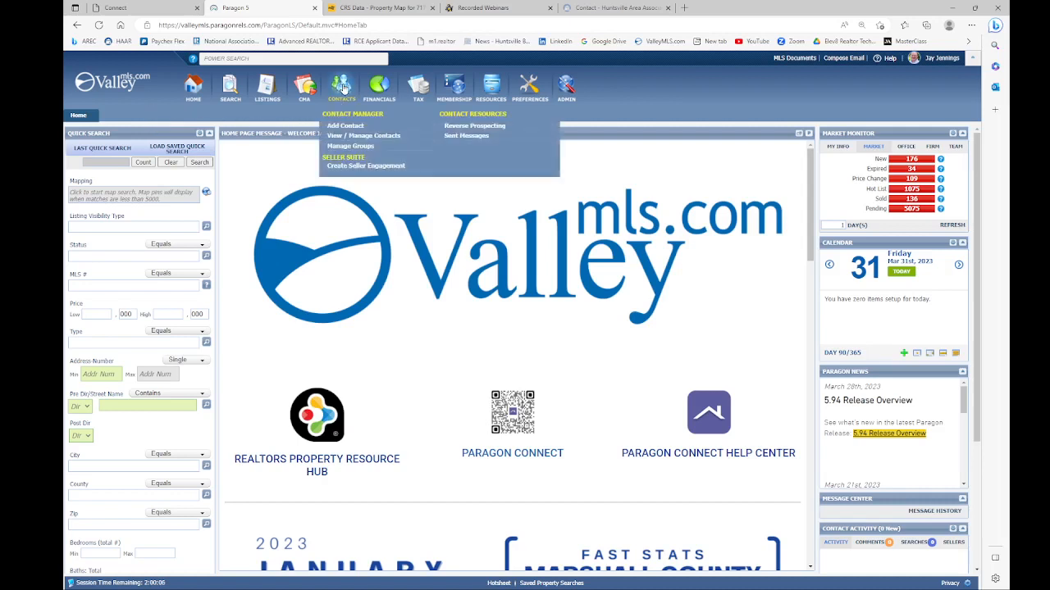
click(355, 136)
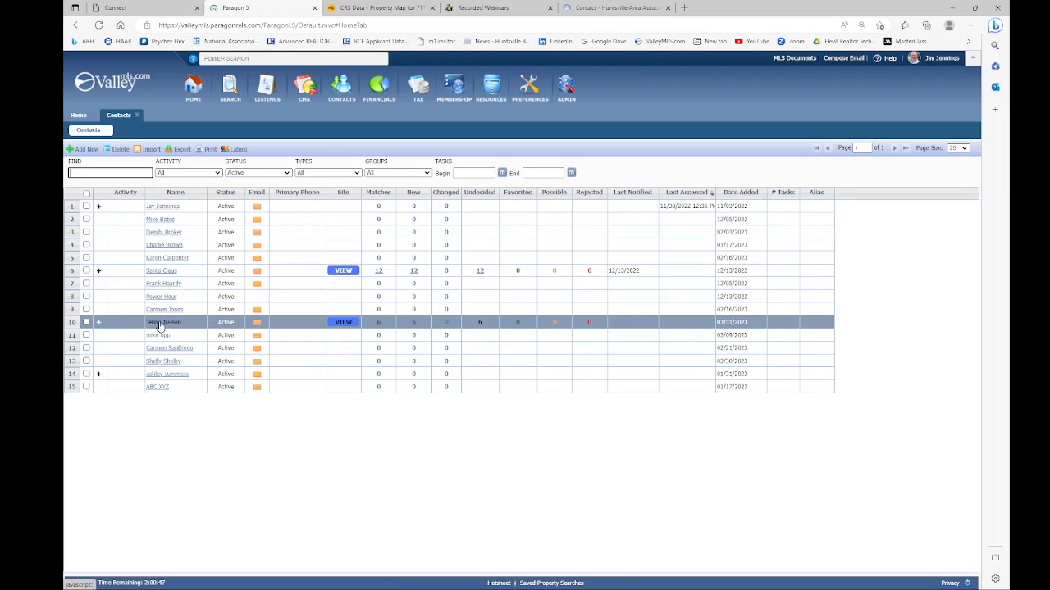
Step: Launch the buyer's Collaboration Center from the VIEW button in their contact row
click(342, 323)
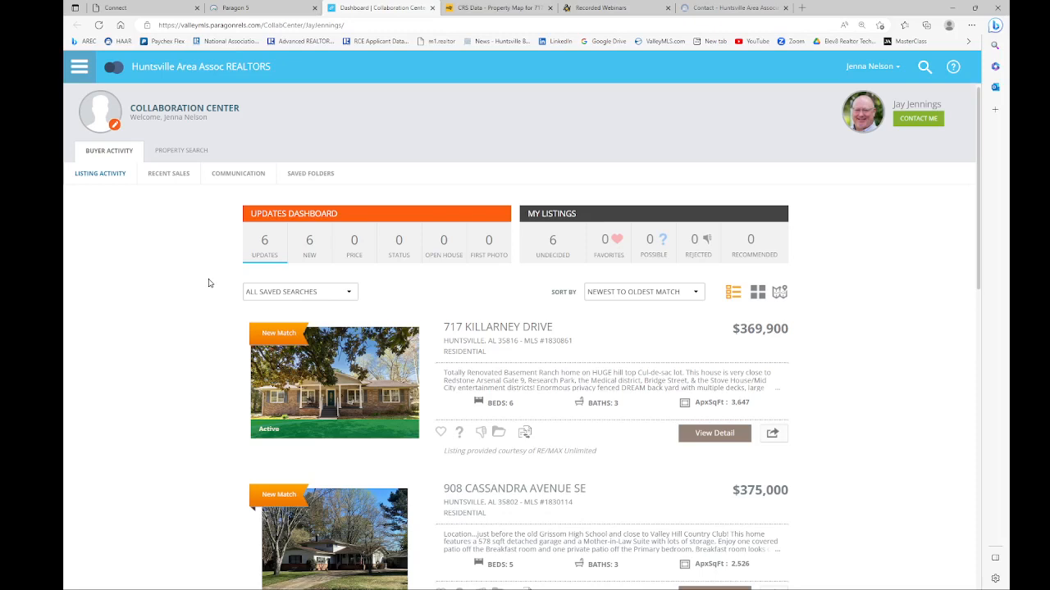
scroll(157, 287, down, 3)
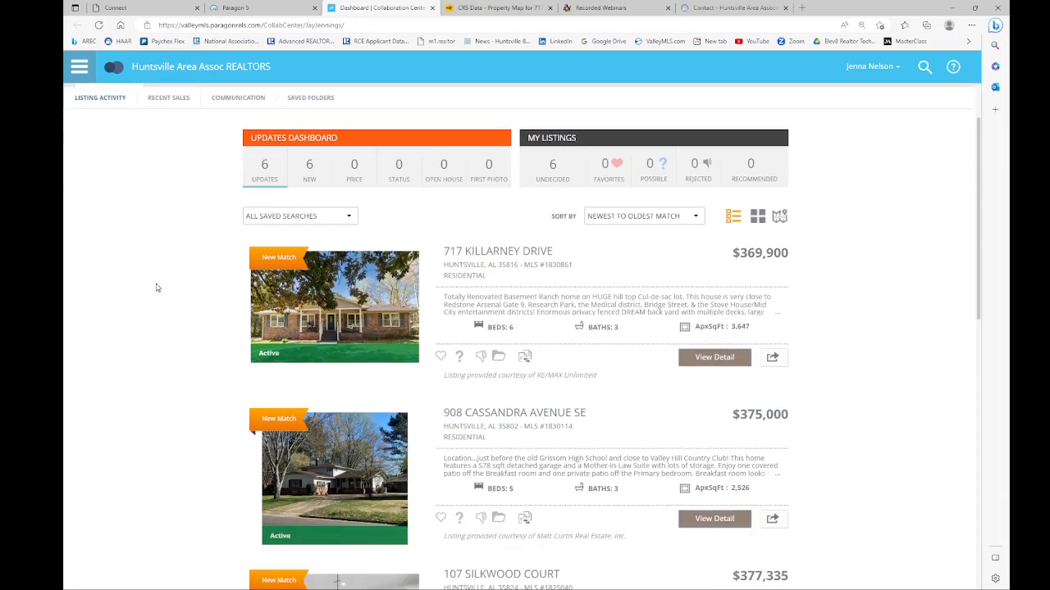
scroll(157, 287, up, 2)
scroll(157, 287, down, 2)
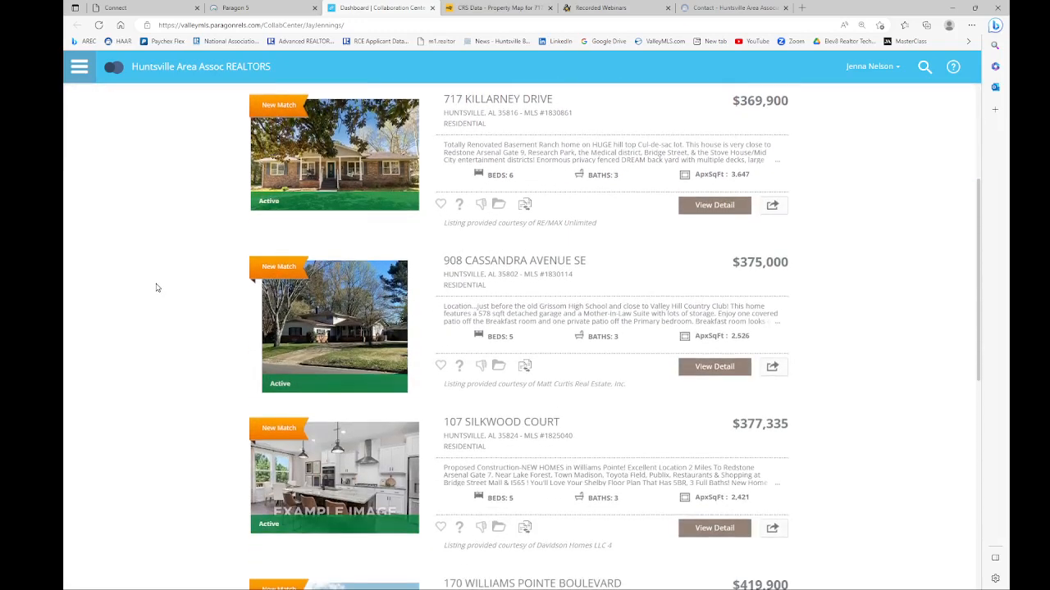
scroll(156, 287, up, 1)
scroll(157, 287, down, 1)
scroll(157, 287, down, 1)
click(442, 206)
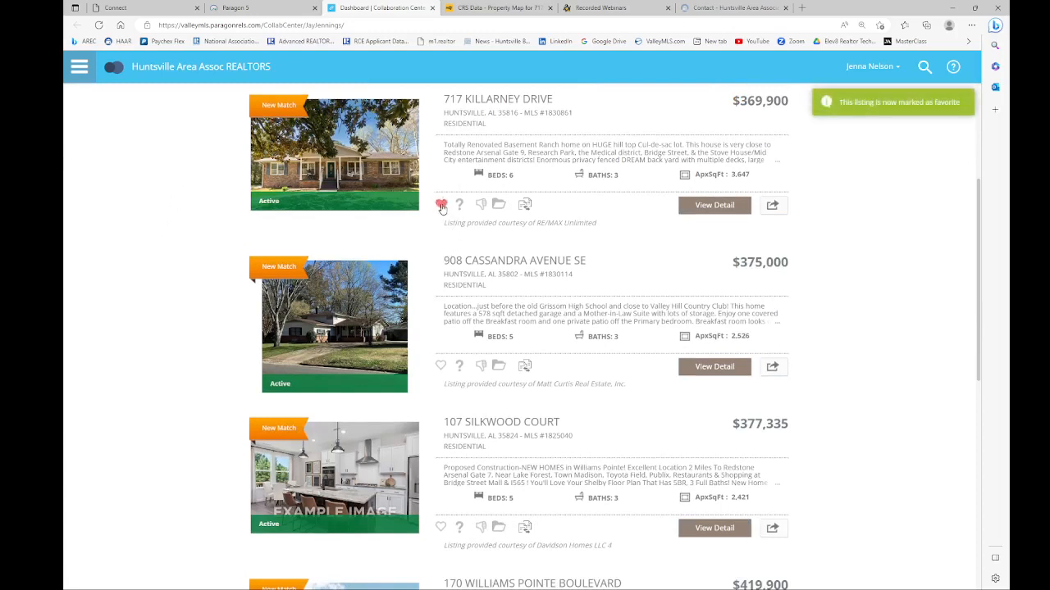
scroll(465, 206, down, 2)
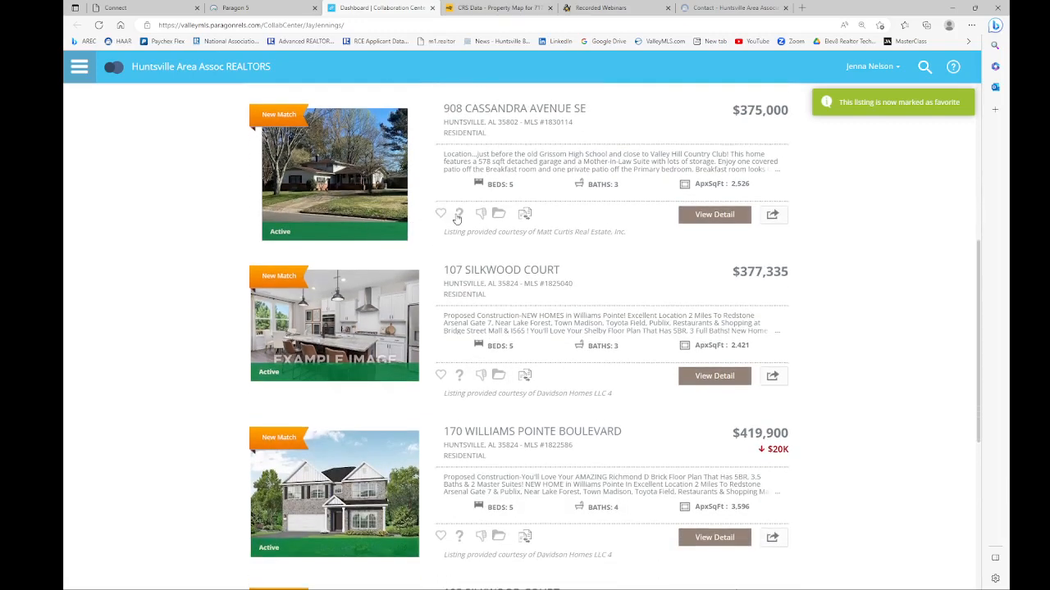
click(459, 214)
scroll(458, 215, down, 1)
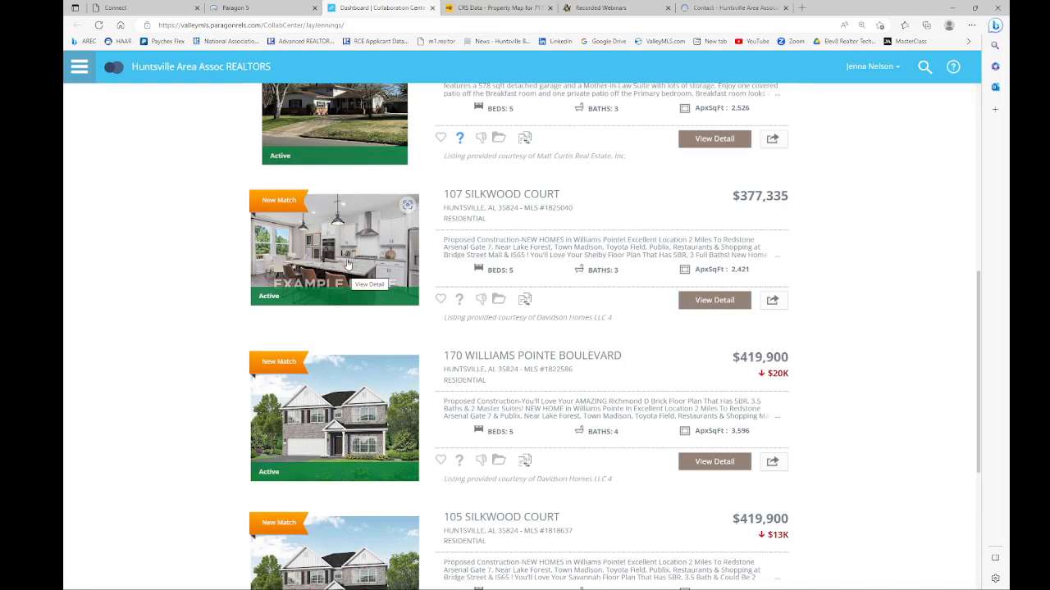
click(460, 300)
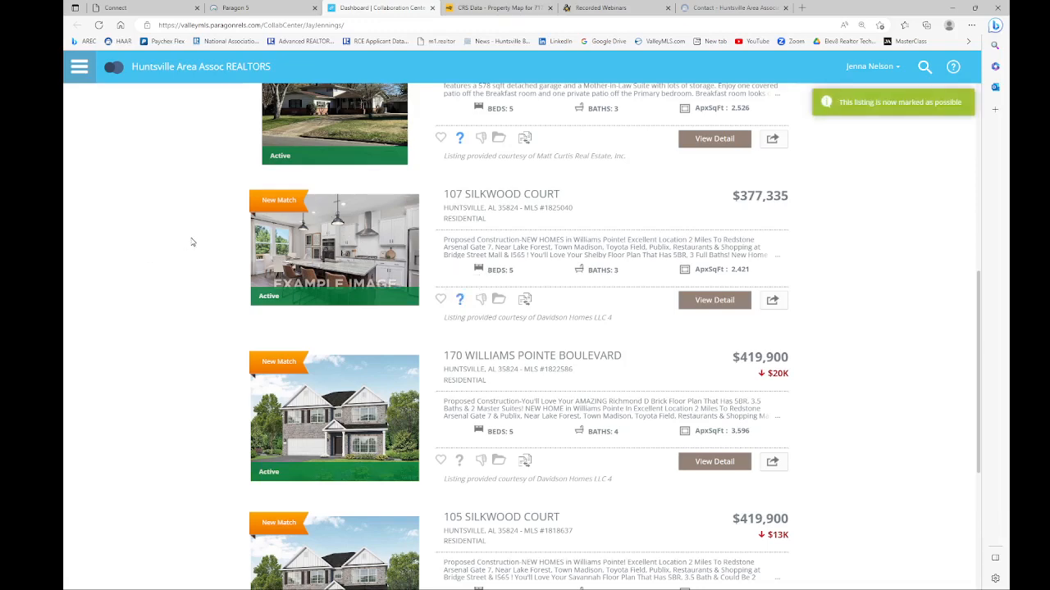
scroll(192, 240, down, 3)
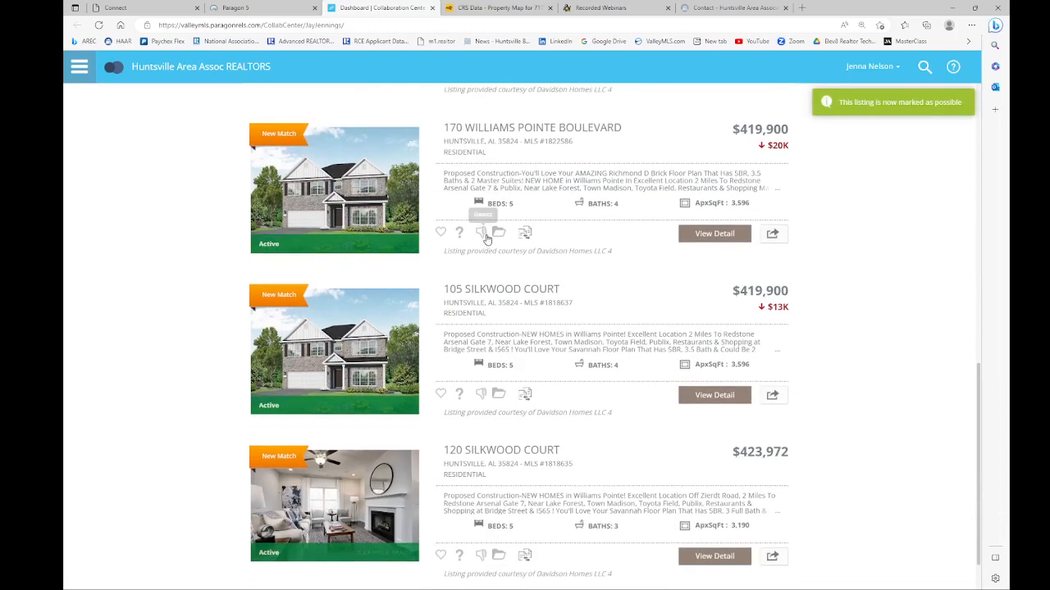
click(482, 234)
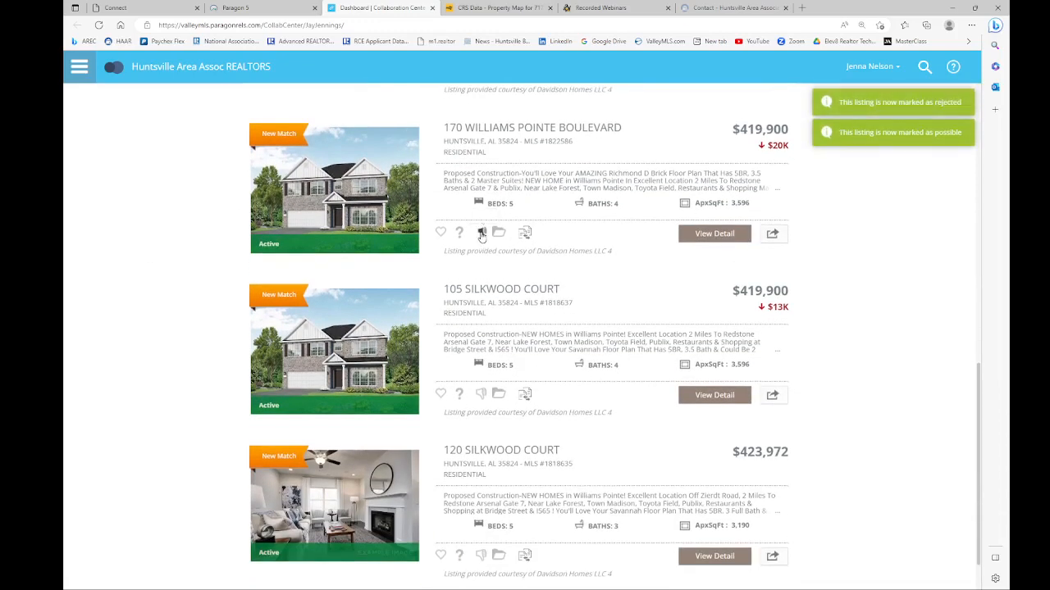
click(482, 395)
scroll(481, 390, down, 1)
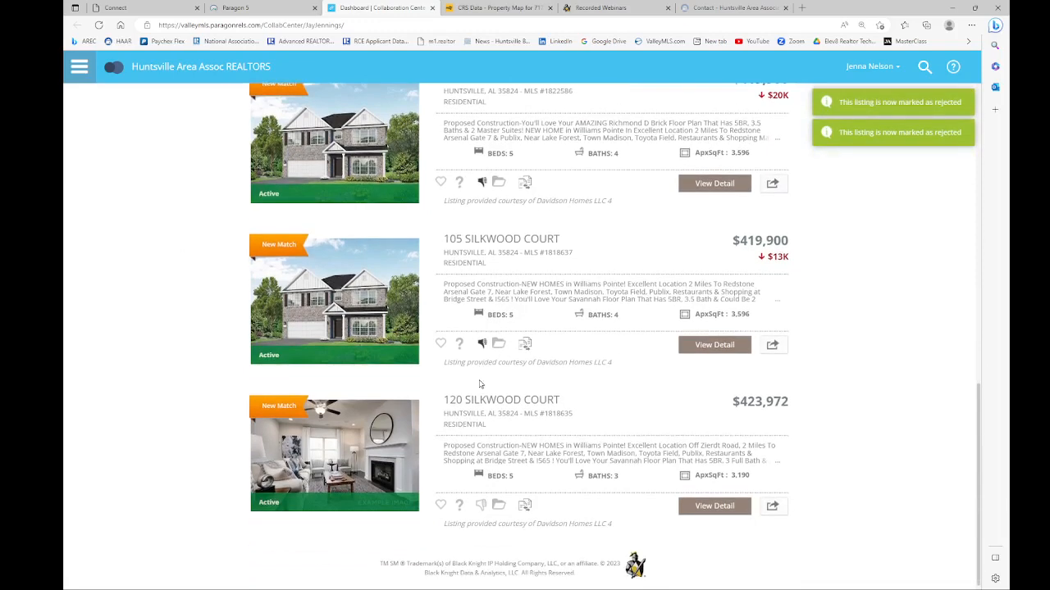
scroll(461, 386, up, 4)
scroll(462, 385, up, 3)
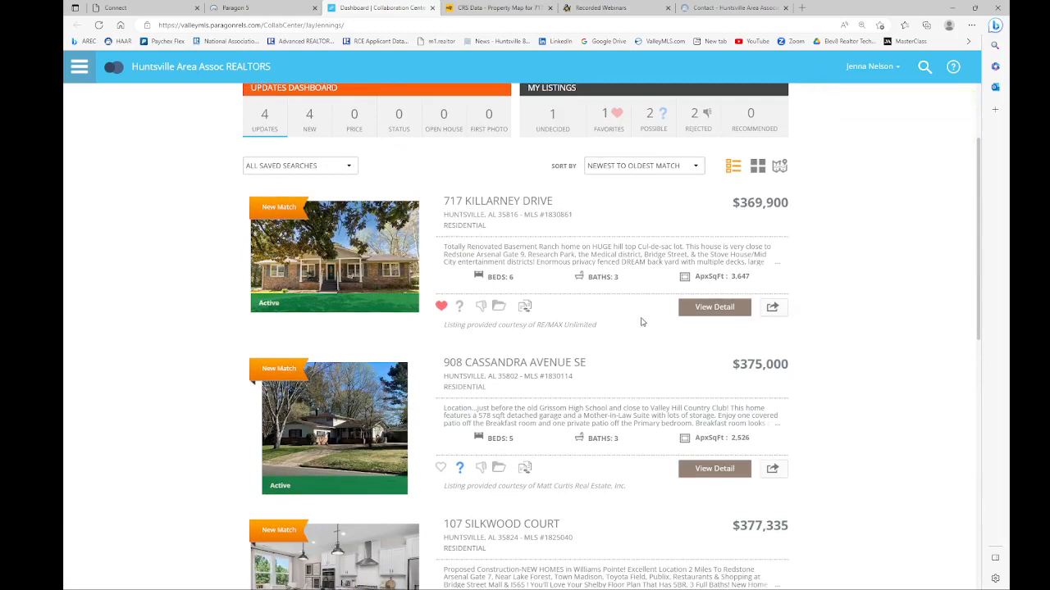
click(703, 310)
click(771, 309)
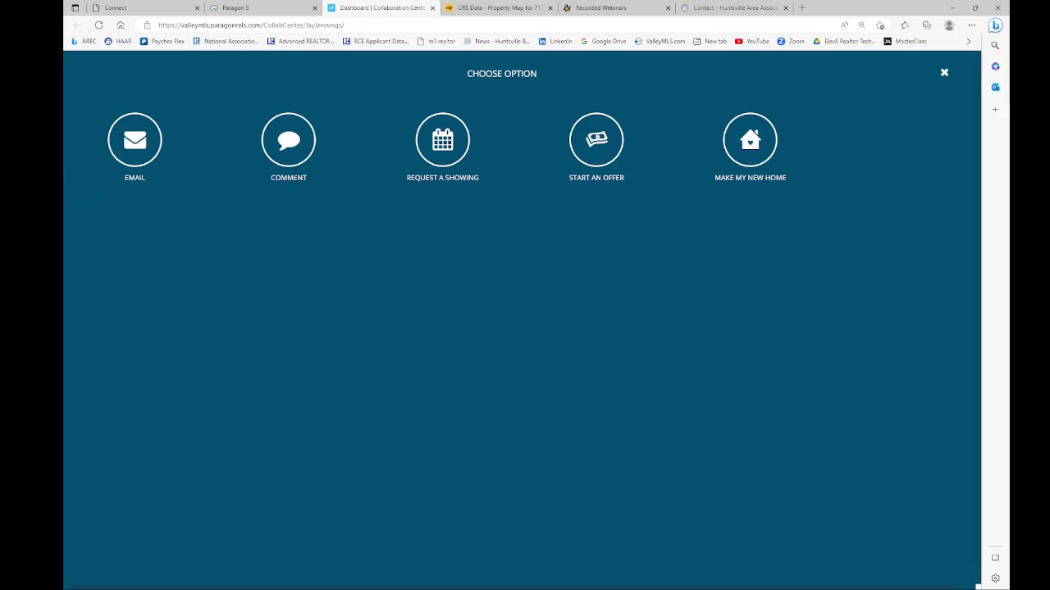
click(284, 145)
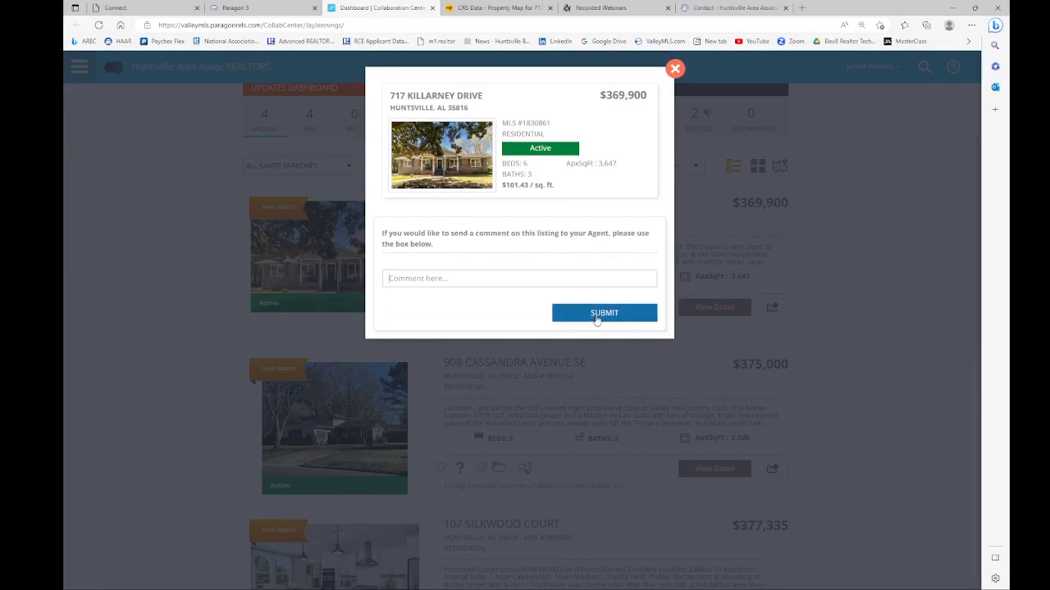
click(674, 69)
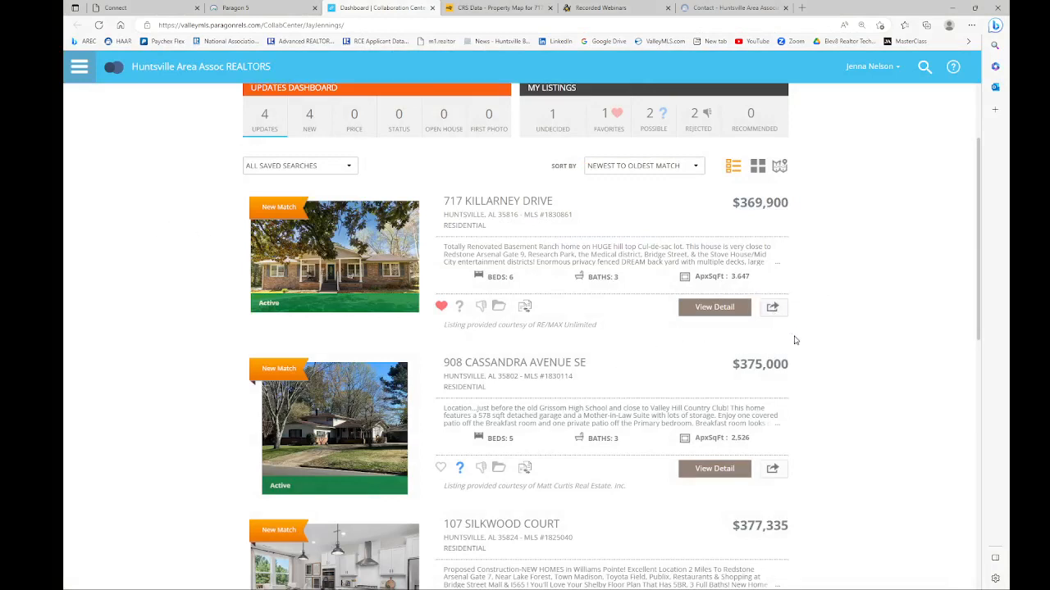
click(771, 308)
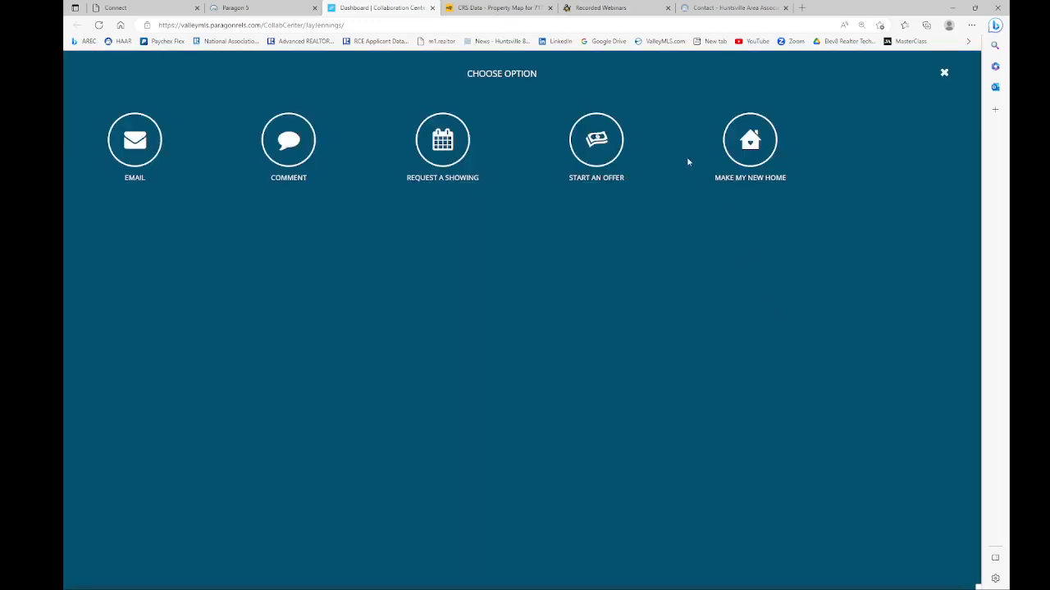
click(443, 141)
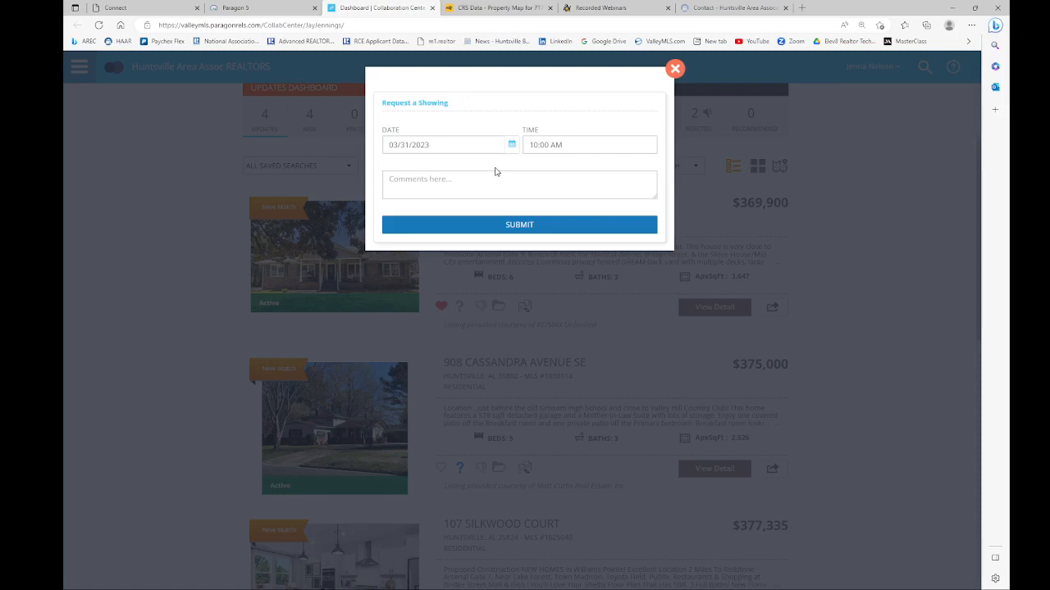
click(674, 70)
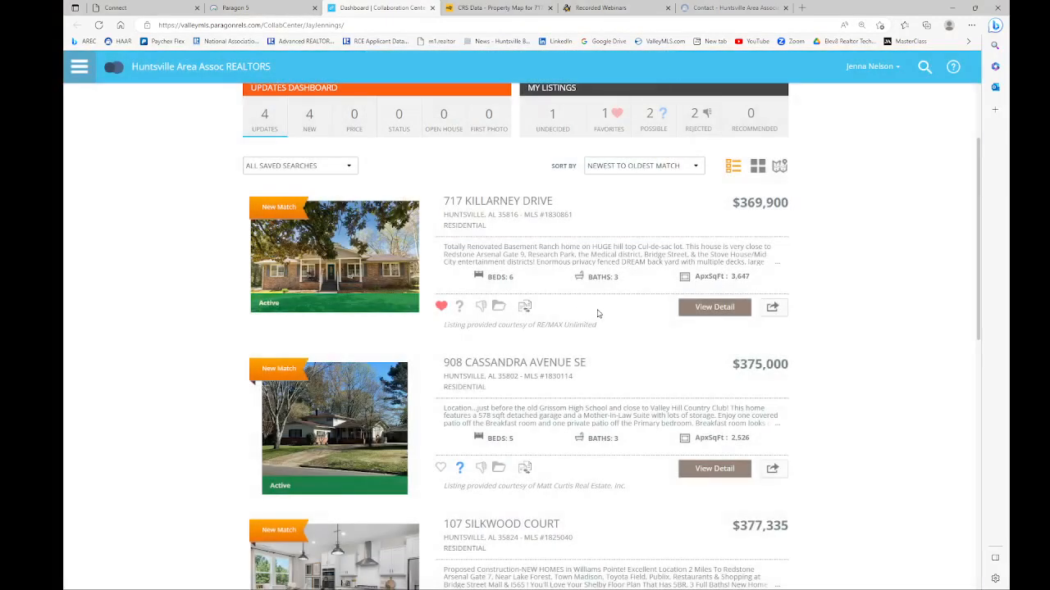
Step: Search the property map around Madison, AL, USA
click(80, 71)
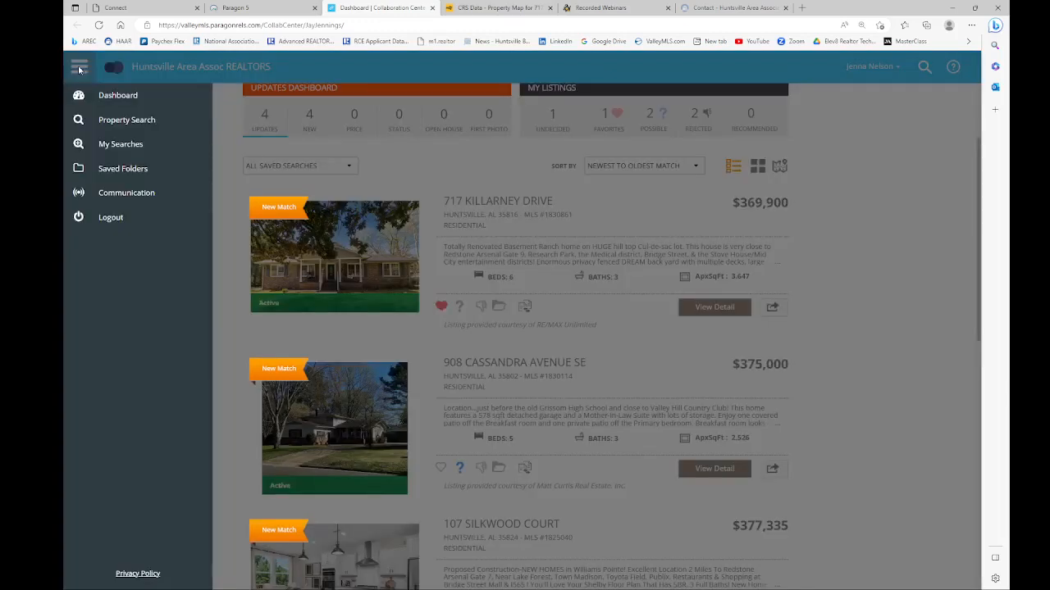
click(118, 122)
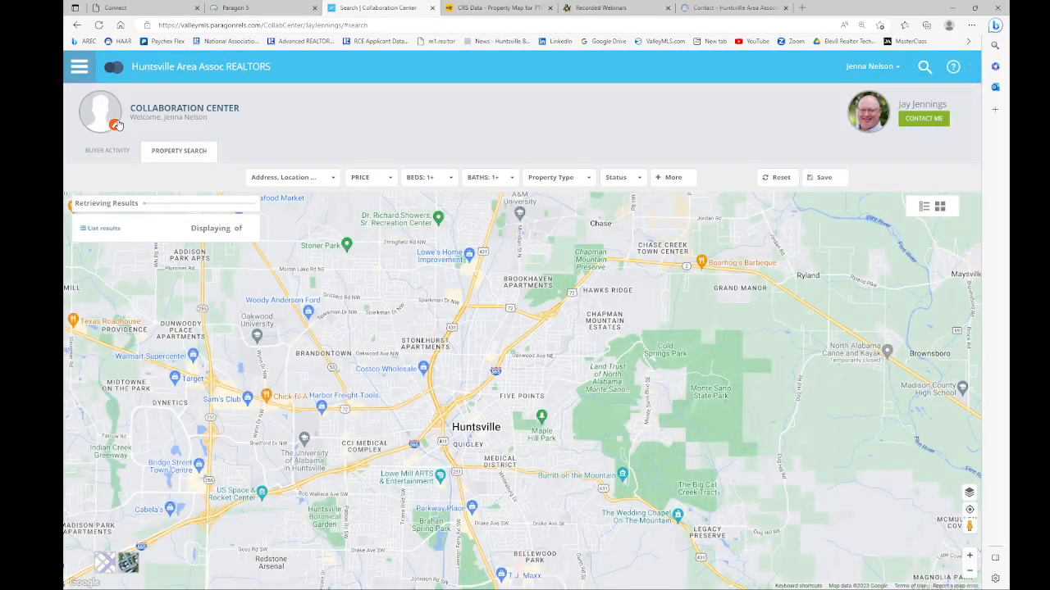
click(275, 178)
click(277, 243)
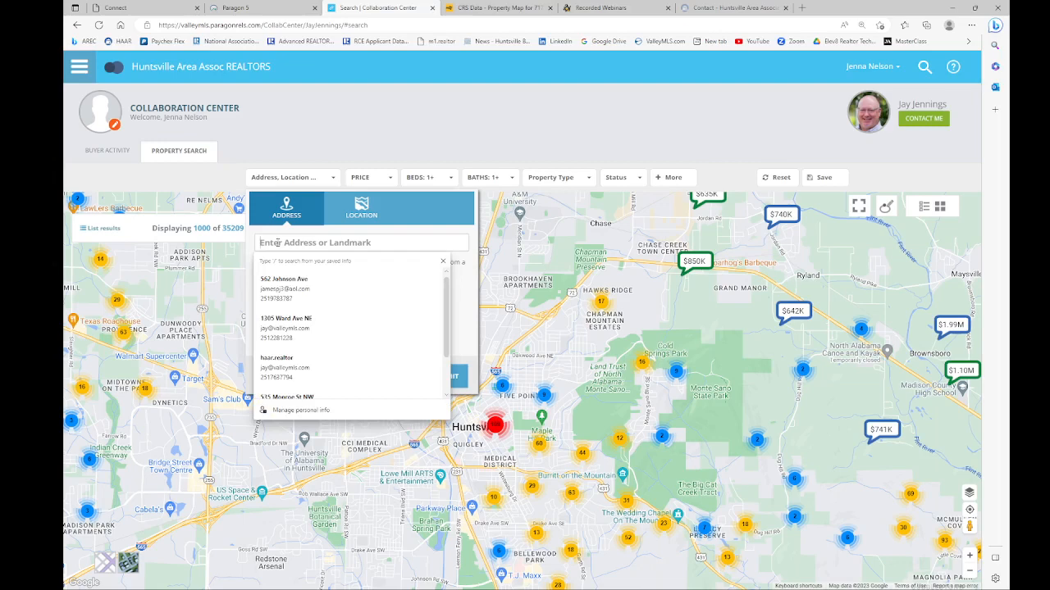
text(madison)
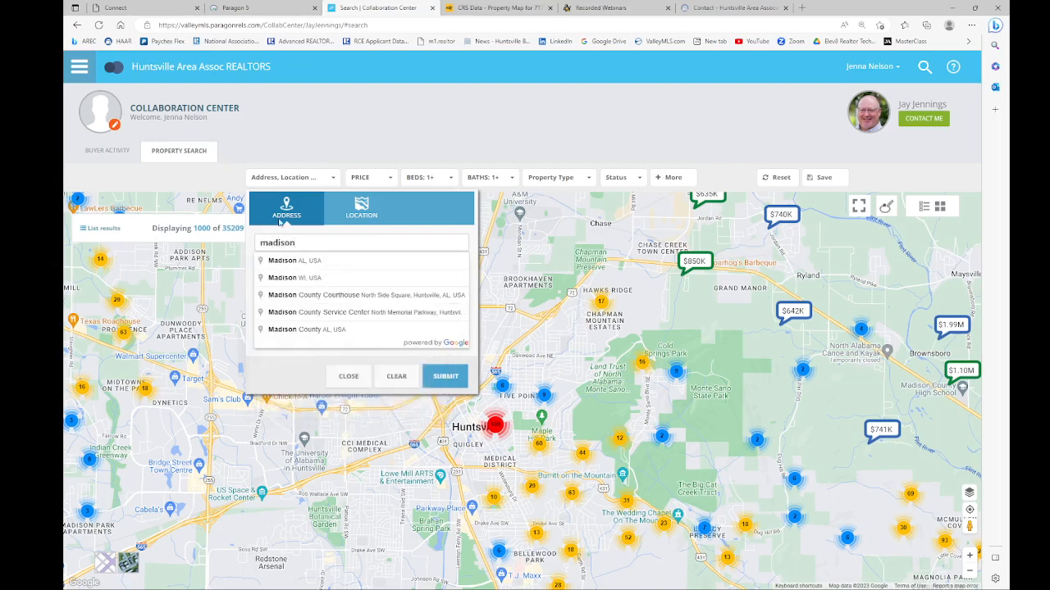
click(283, 261)
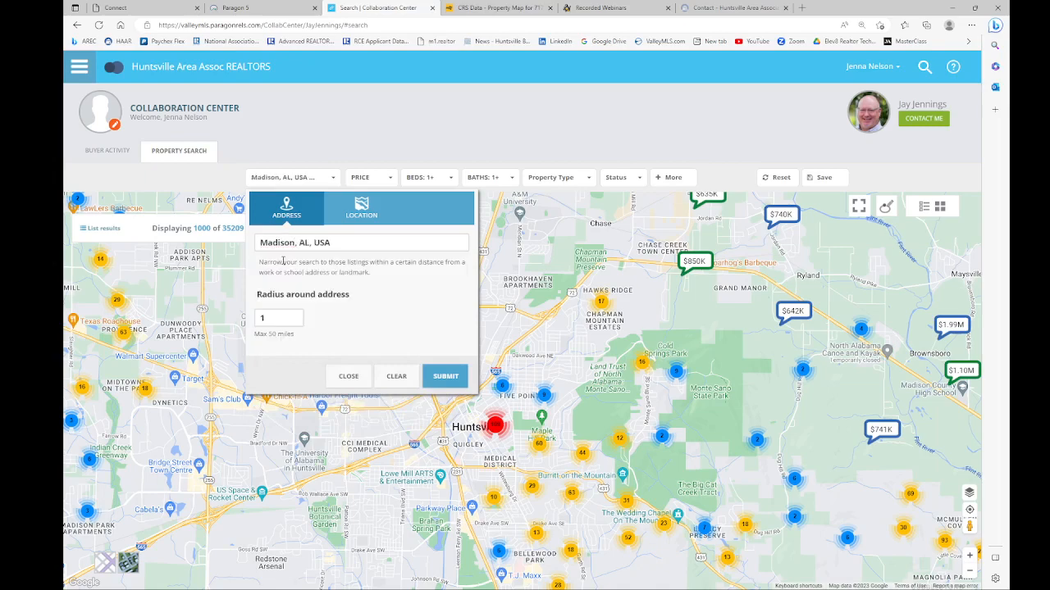
click(445, 379)
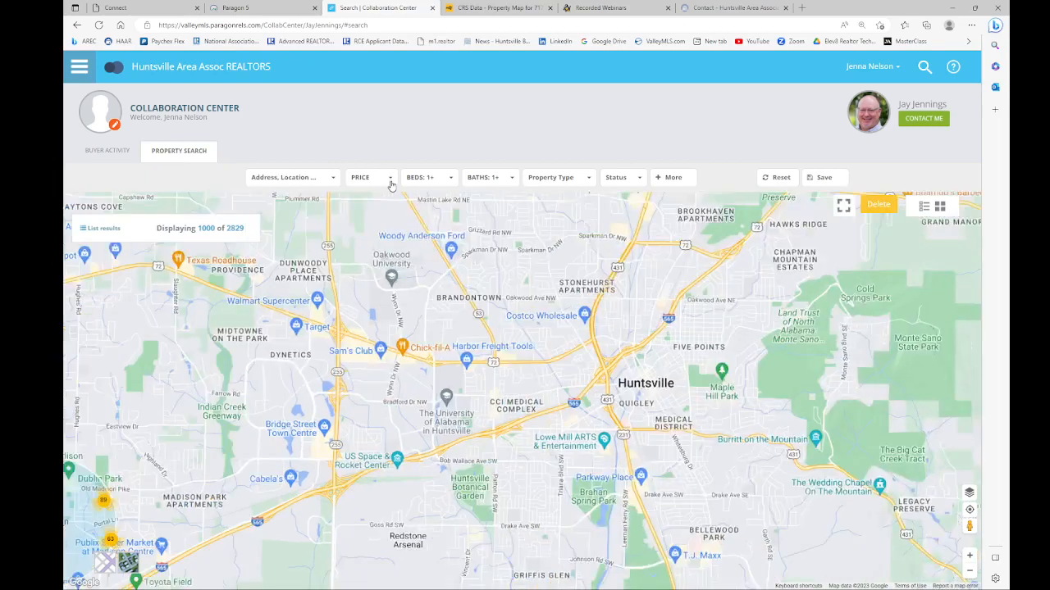
Step: Limit the listing price range to $150,000–$225,000
click(381, 176)
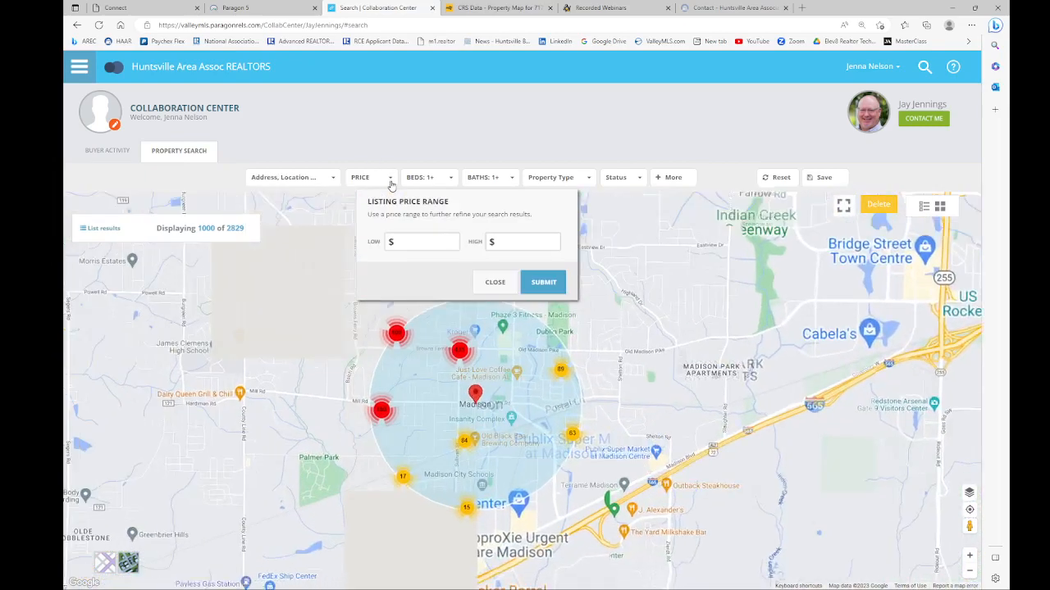
click(404, 241)
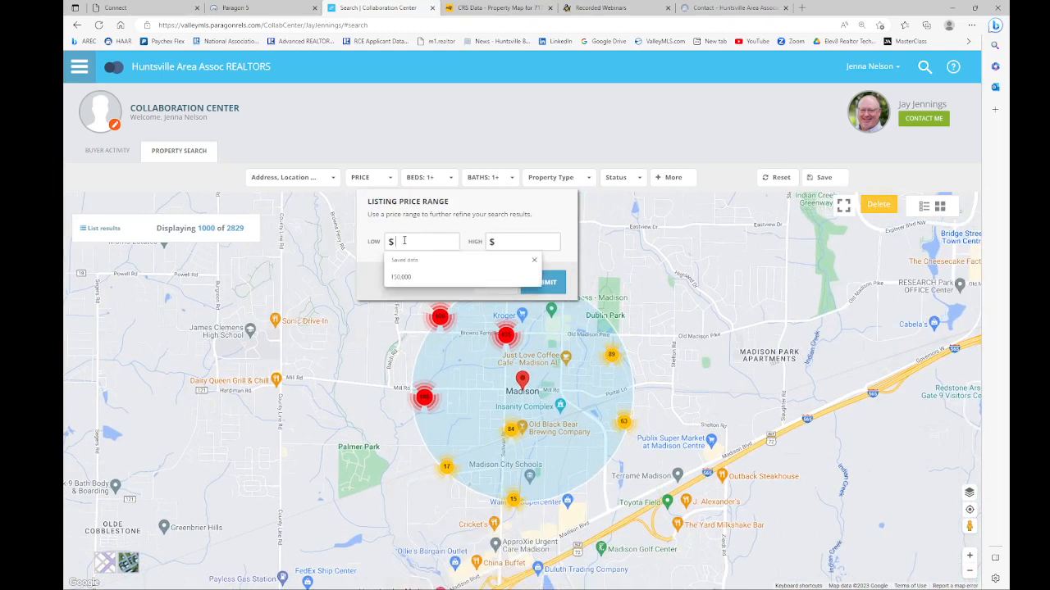
click(401, 276)
click(514, 241)
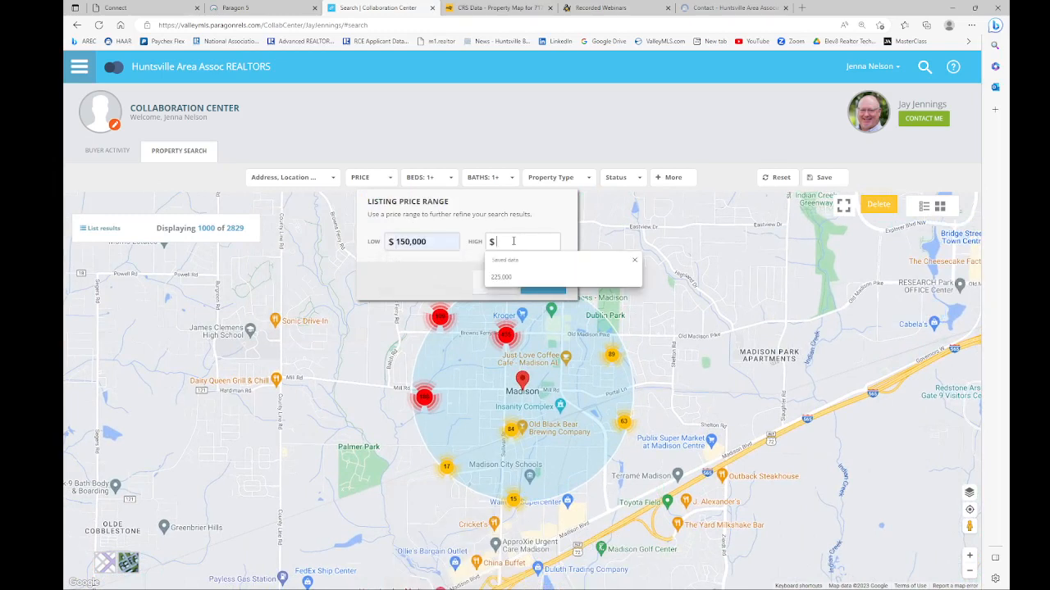
click(500, 277)
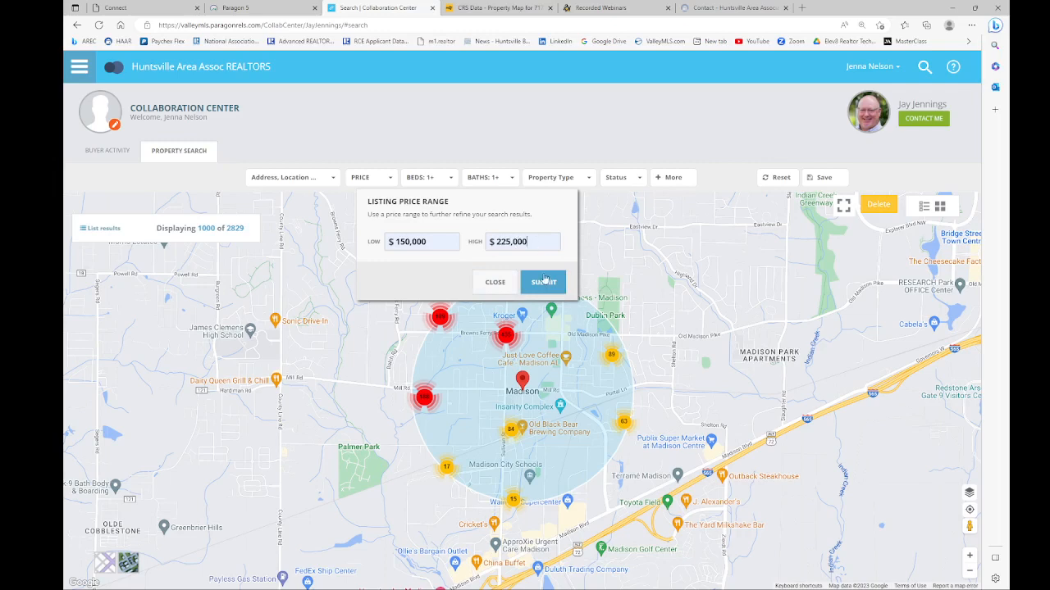
click(543, 282)
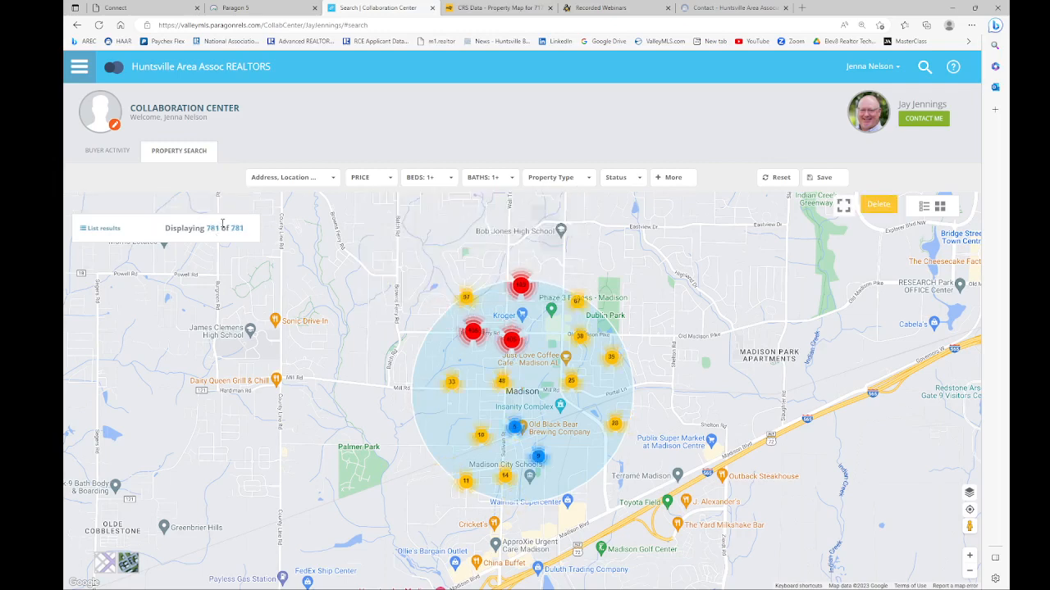
Step: Require at least 3 bedrooms in the Madison search
click(451, 180)
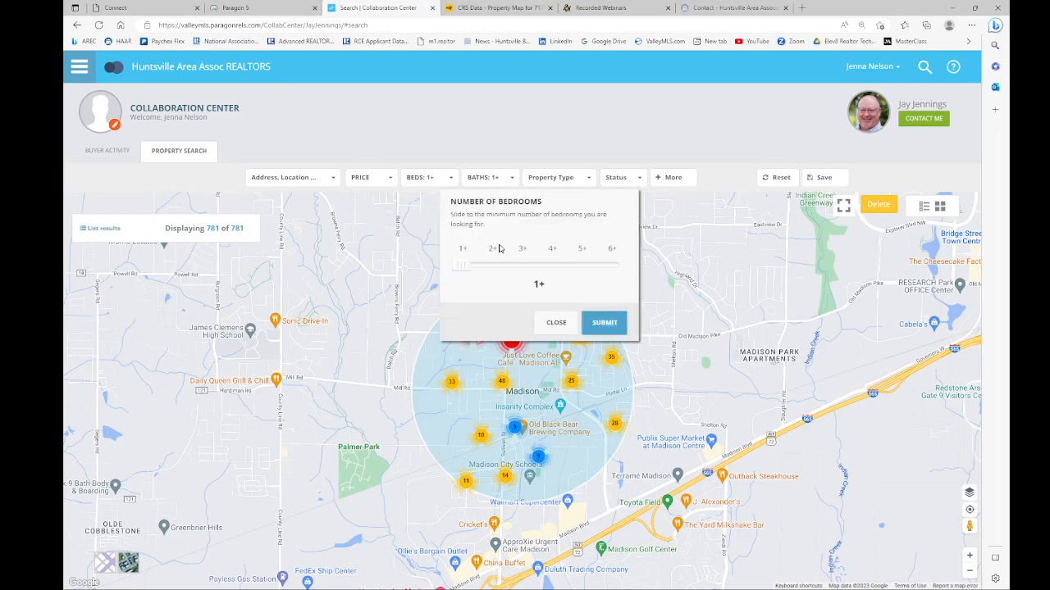
drag(459, 265, 524, 265)
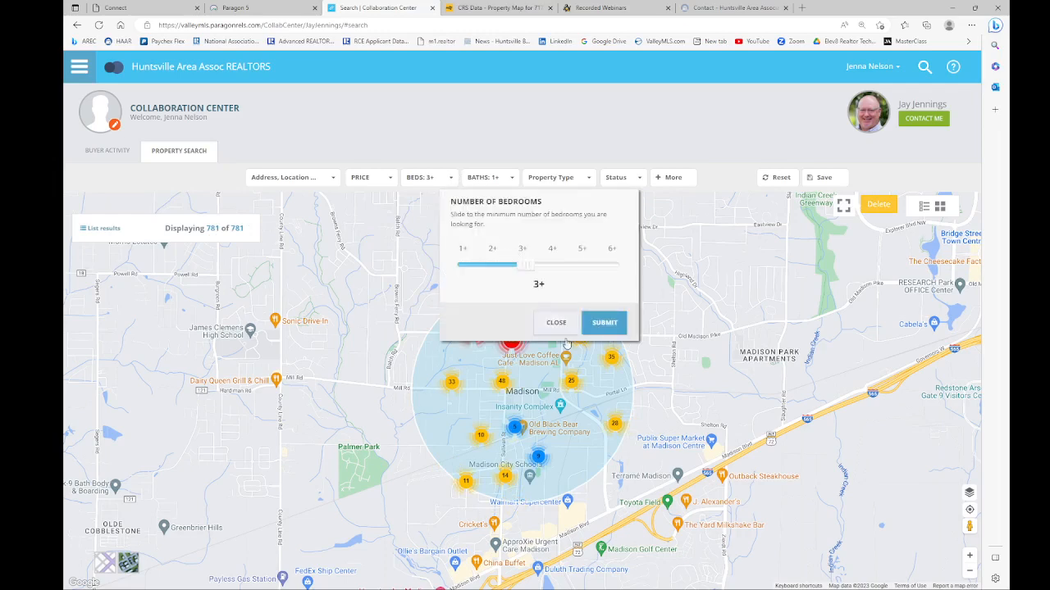
click(604, 324)
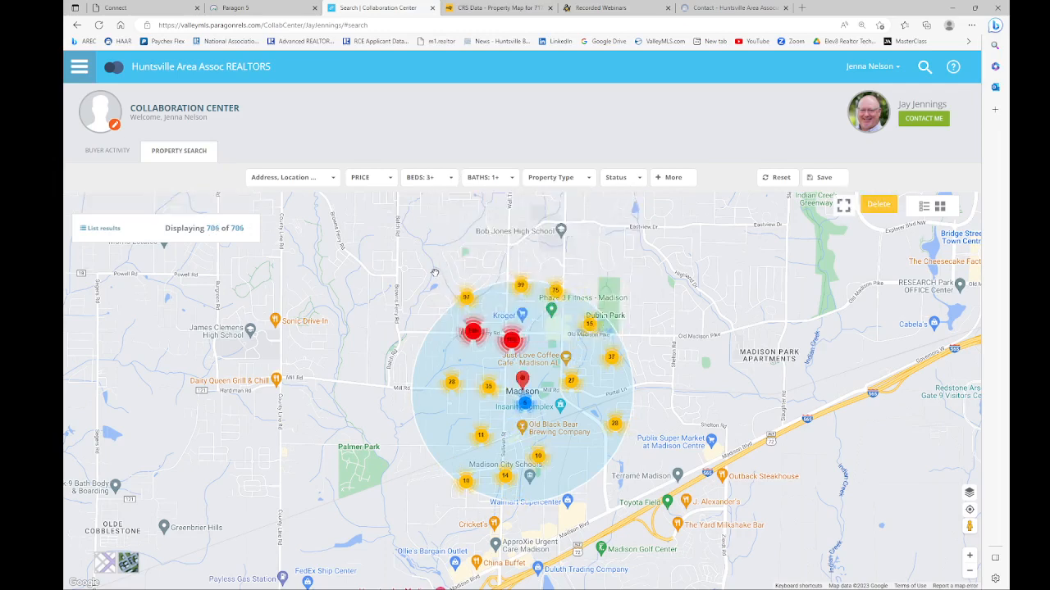
Step: Review the Property Type and More filters, leaving both unchanged
click(588, 180)
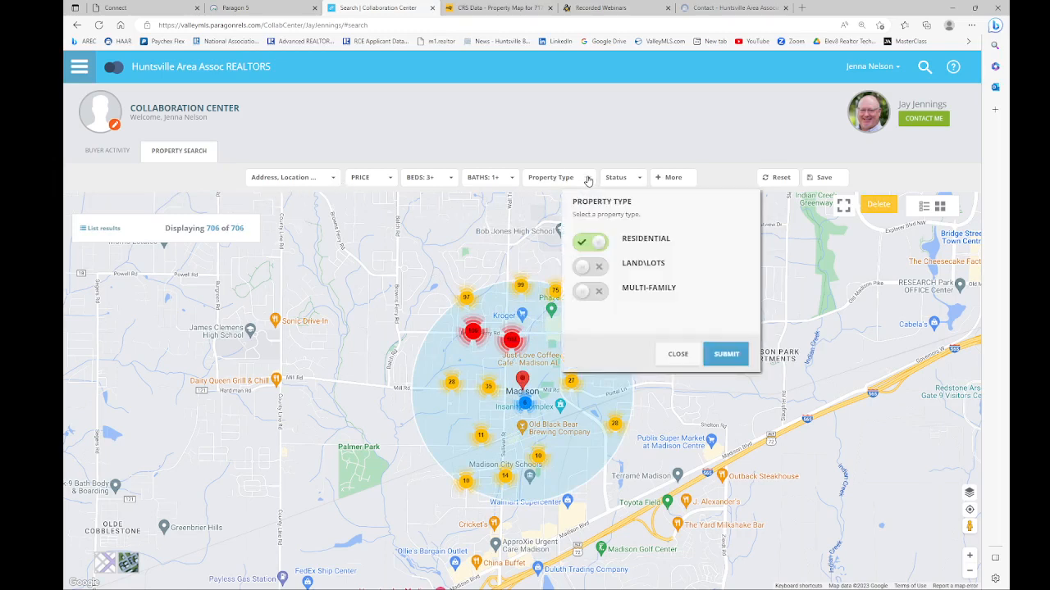
click(588, 180)
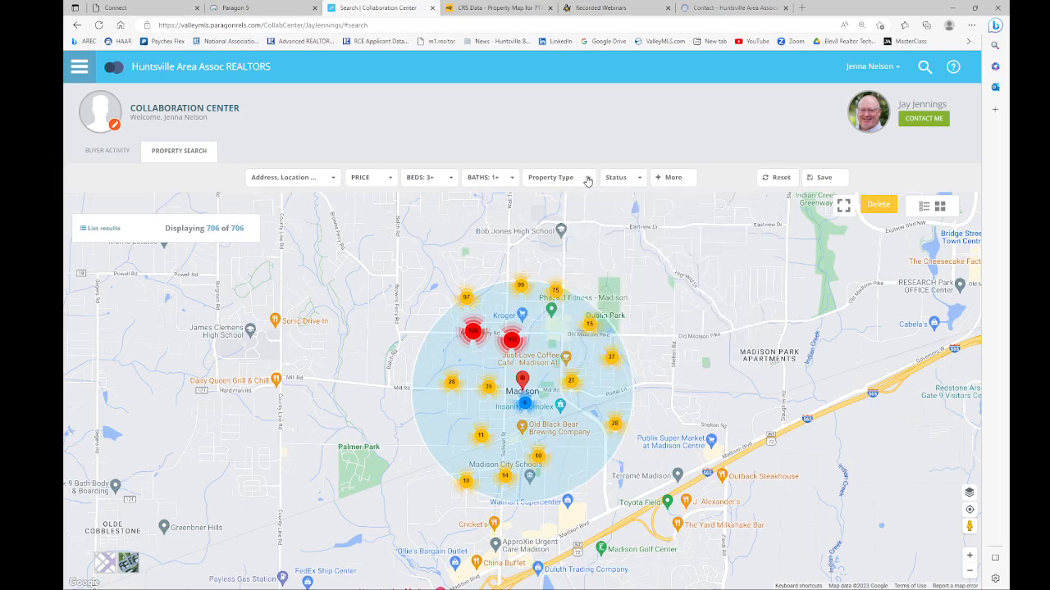
click(668, 179)
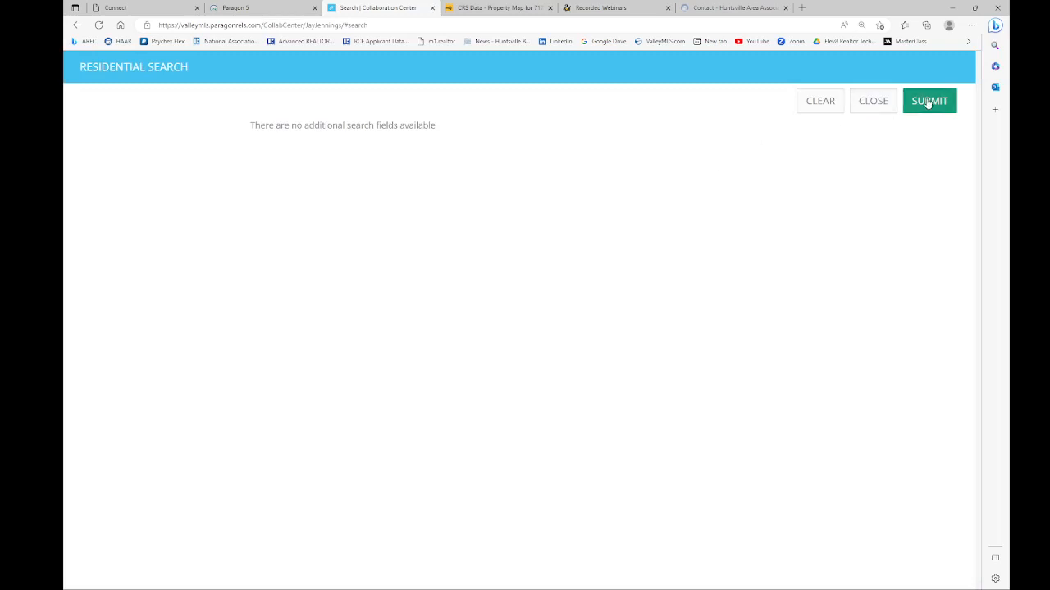
click(879, 103)
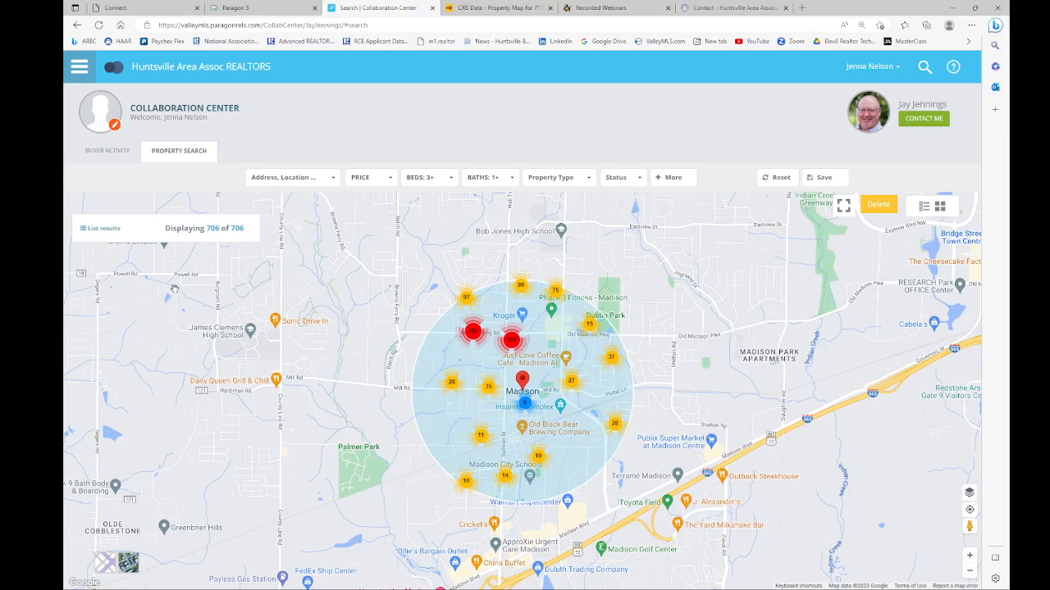
Step: Try saving the 706-result Madison search under a name; it's refused as over 500
click(823, 178)
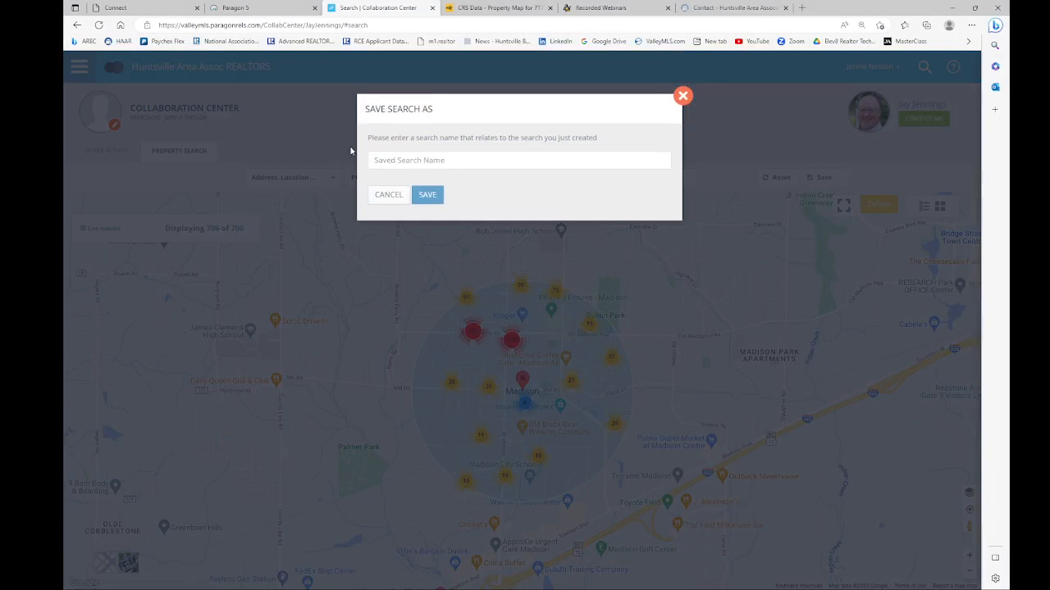
text(Madison Rental Nelson)
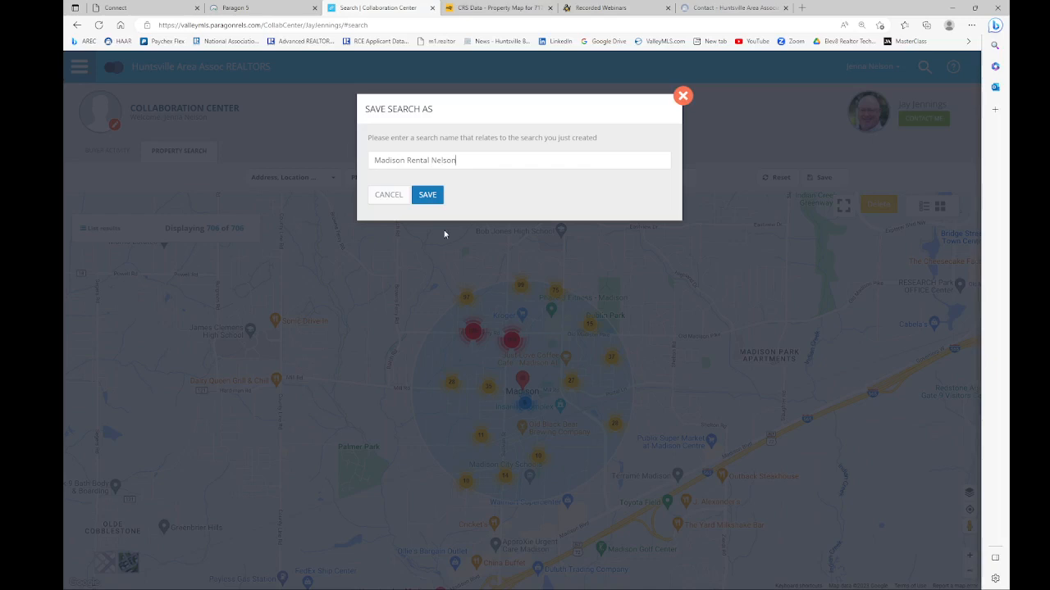
click(427, 194)
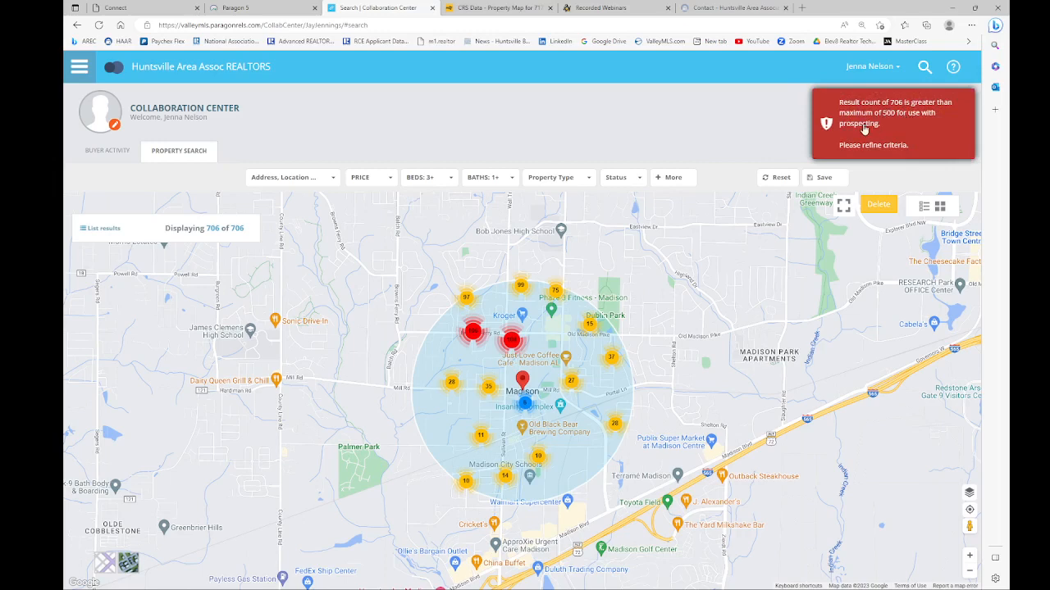
Step: Raise the low listing price to 200,000, narrowing the search to 120 results
click(391, 182)
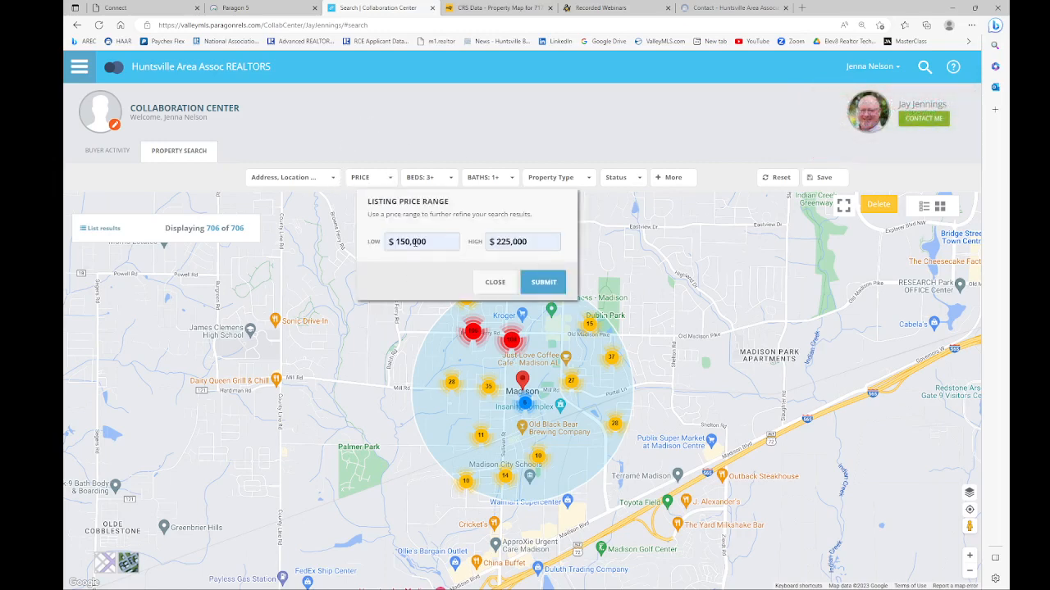
drag(433, 244, 379, 245)
text(200,000)
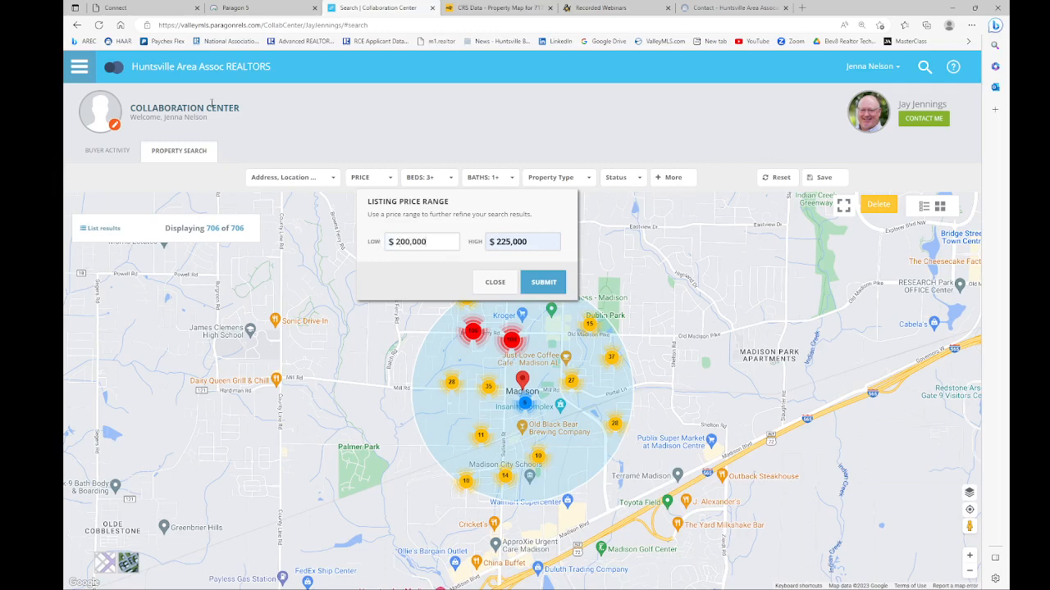
key(Tab)
click(537, 287)
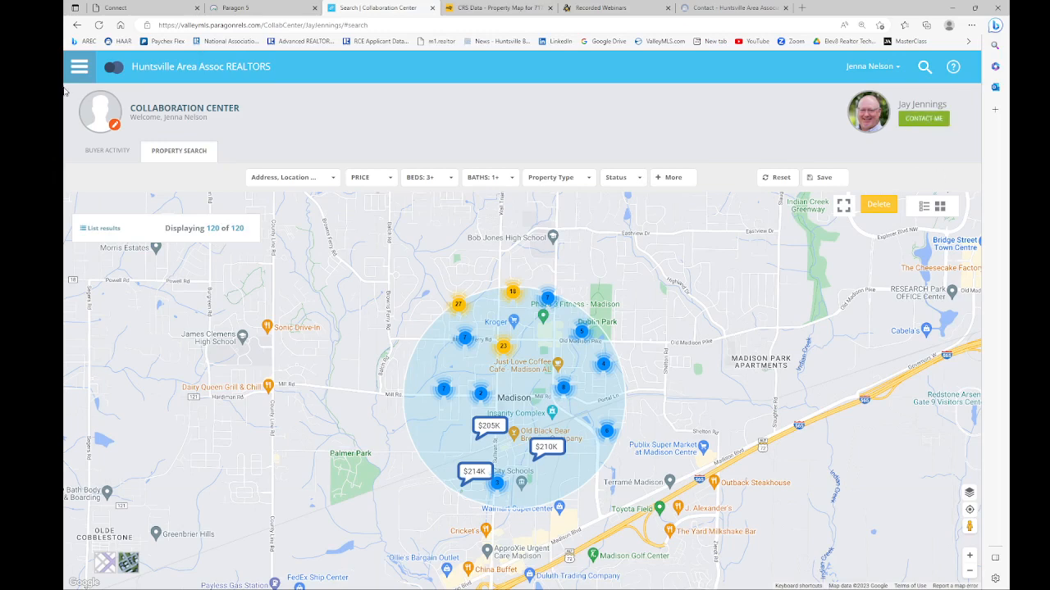
Step: Save the refined 120-listing search under the client's name
click(80, 69)
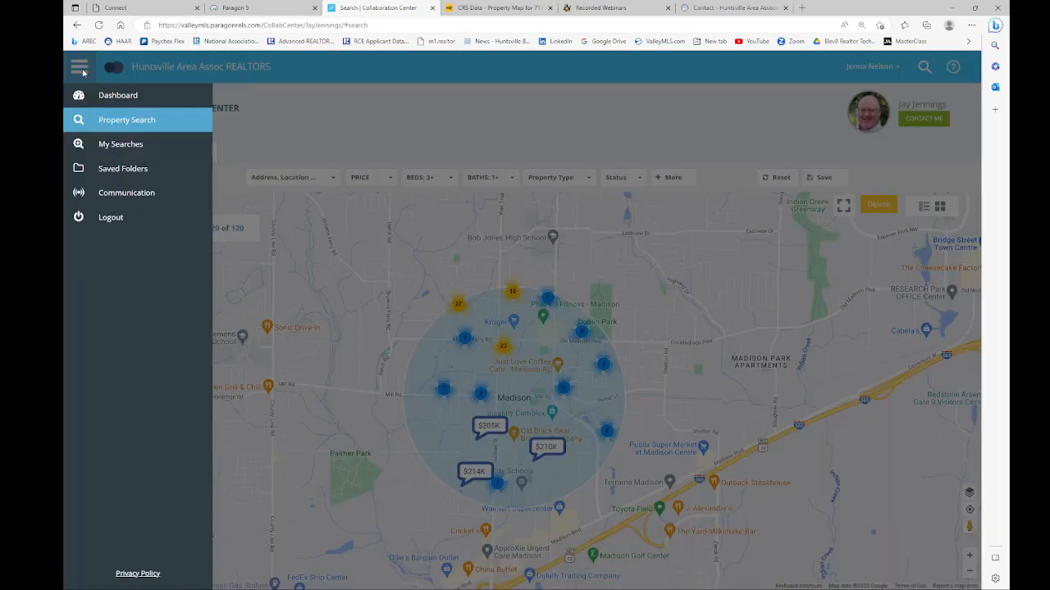
click(458, 116)
click(823, 177)
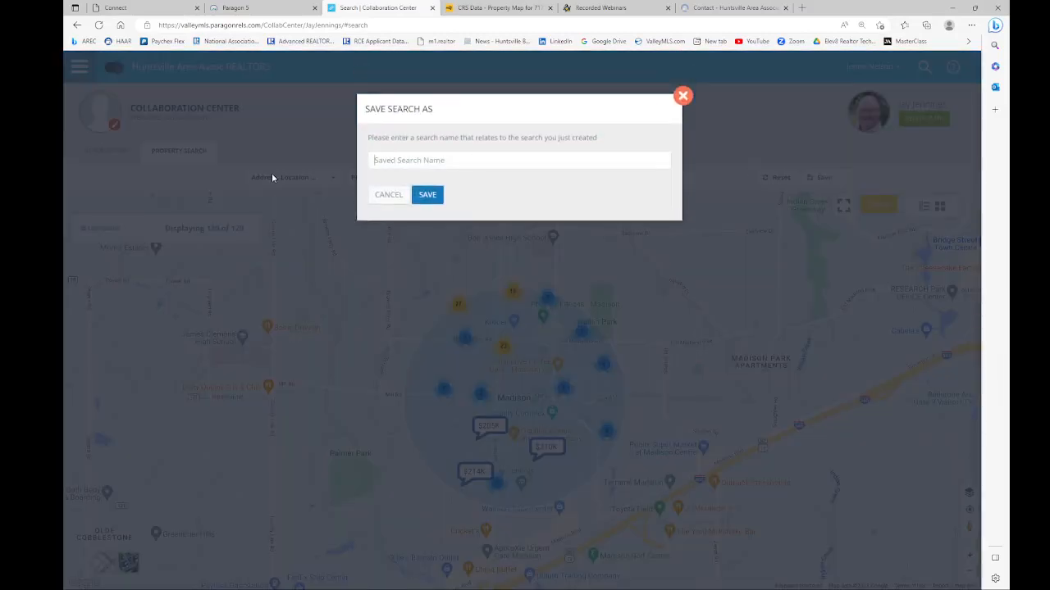
text(NELSON)
click(426, 195)
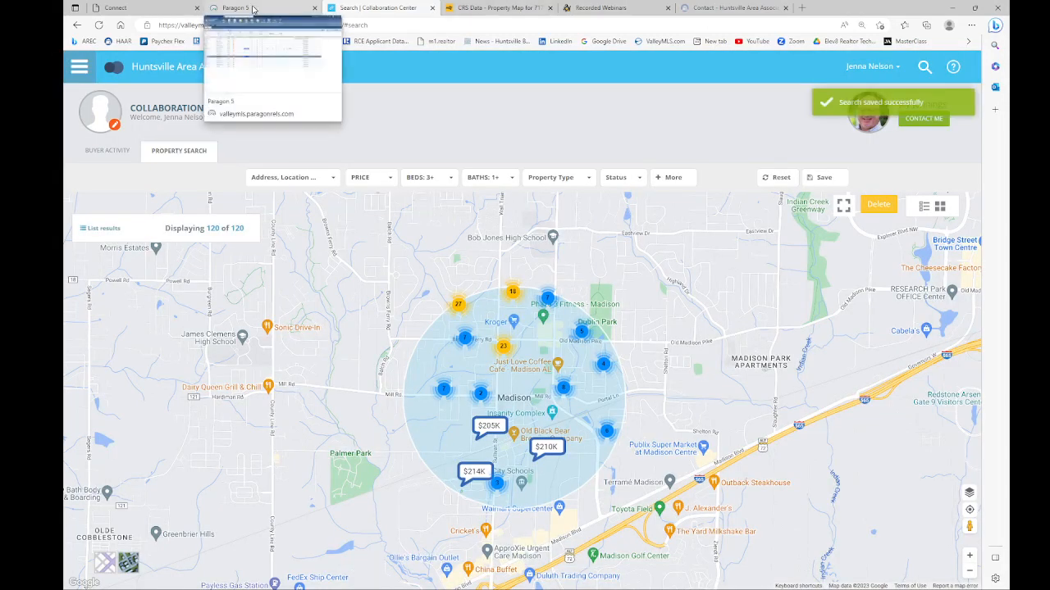
click(253, 9)
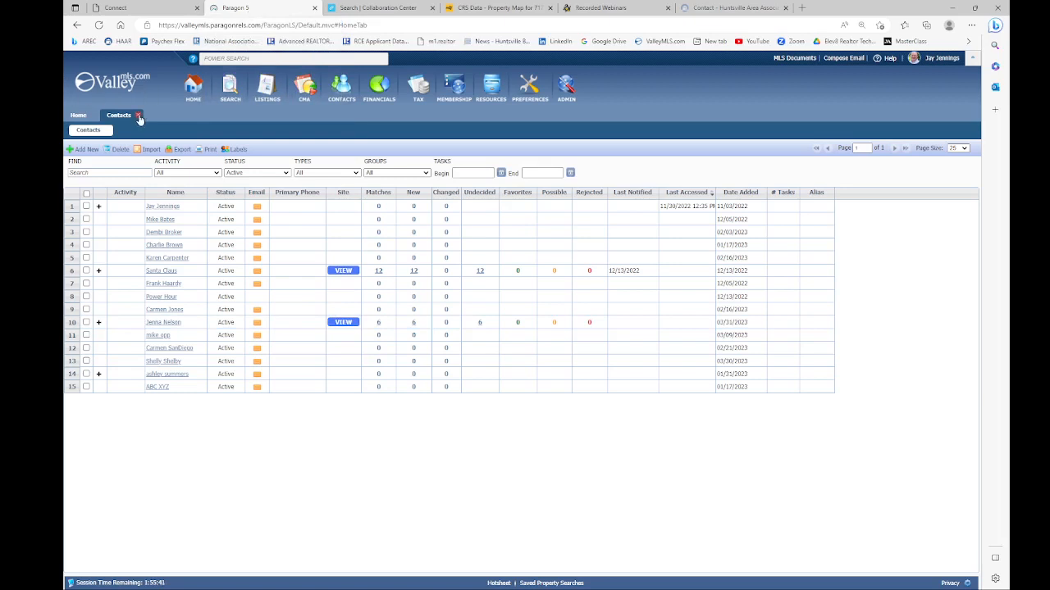
Step: Close and reopen View / Manage Contacts so the buyer shows 126 matches
click(139, 116)
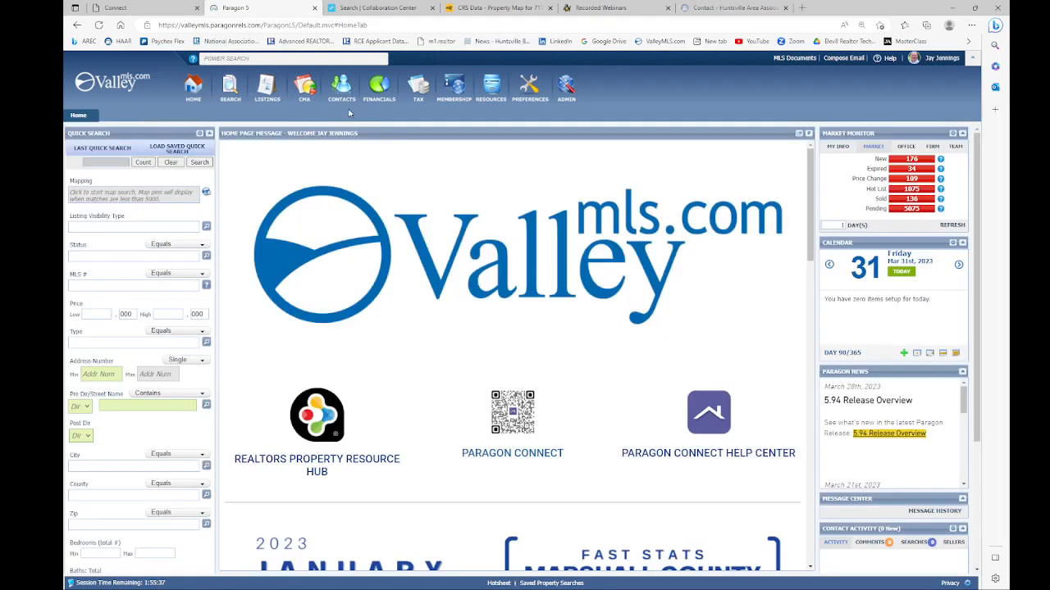
mouse_move(341, 93)
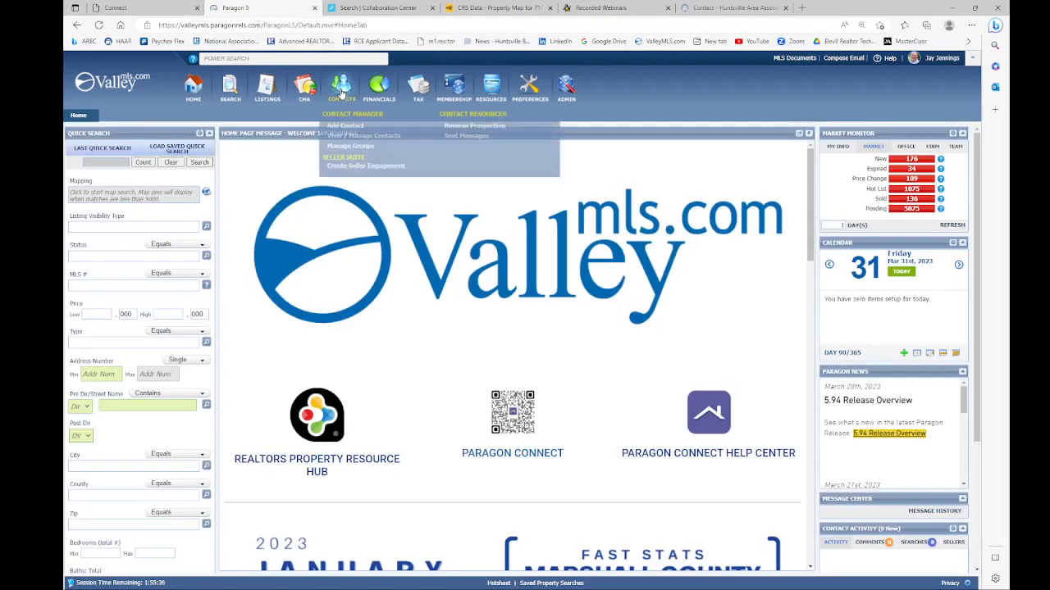
click(357, 136)
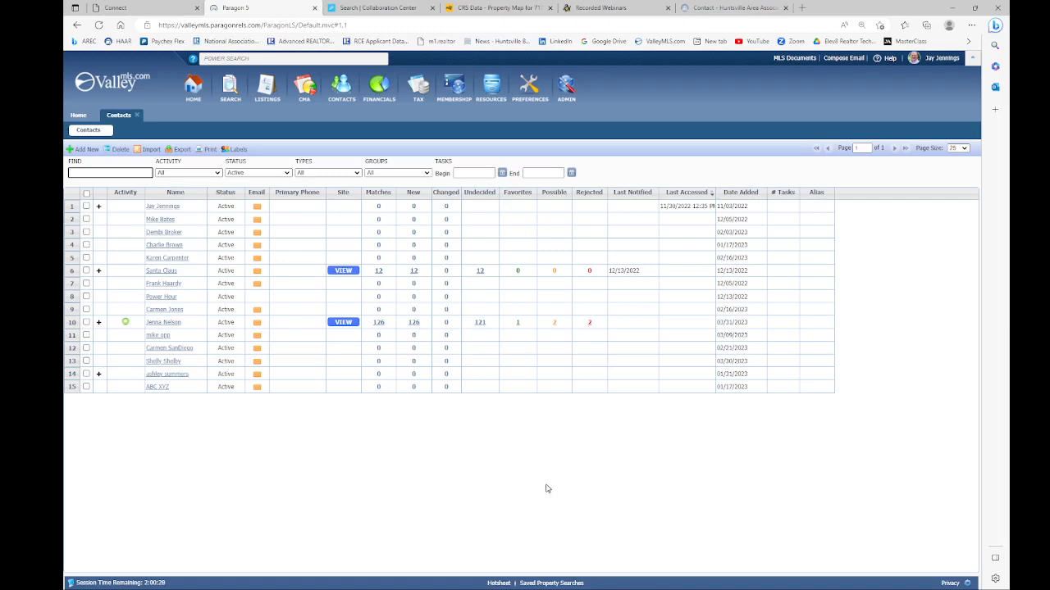
click(484, 326)
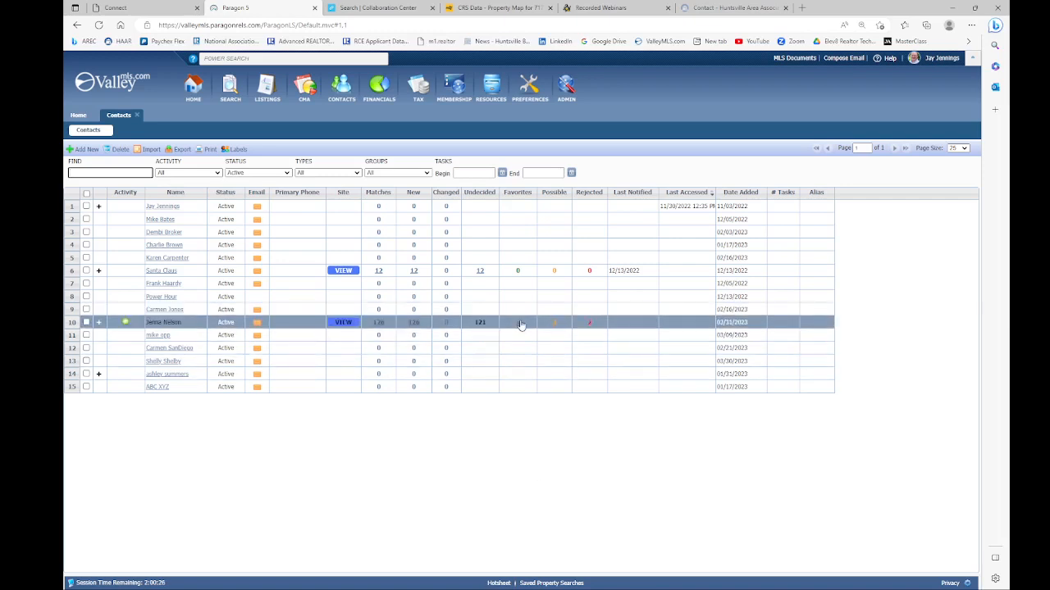
click(518, 325)
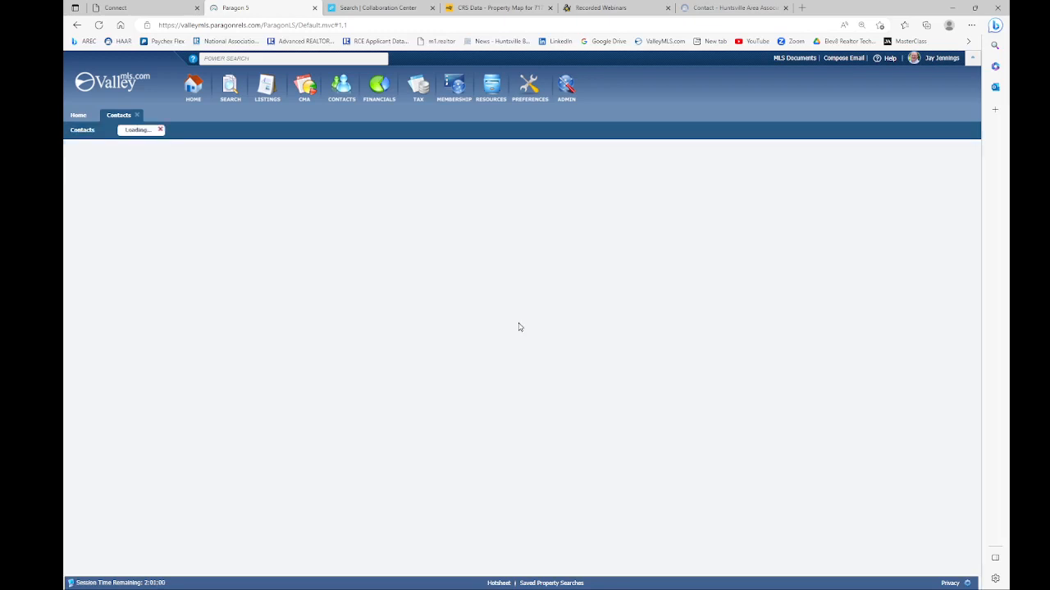
click(138, 213)
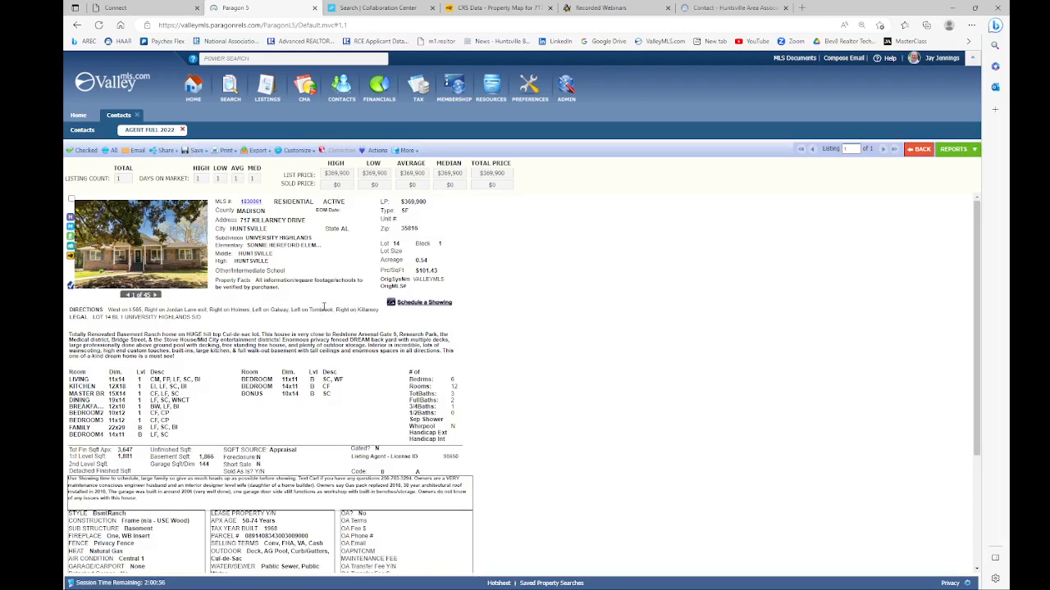
scroll(324, 308, down, 2)
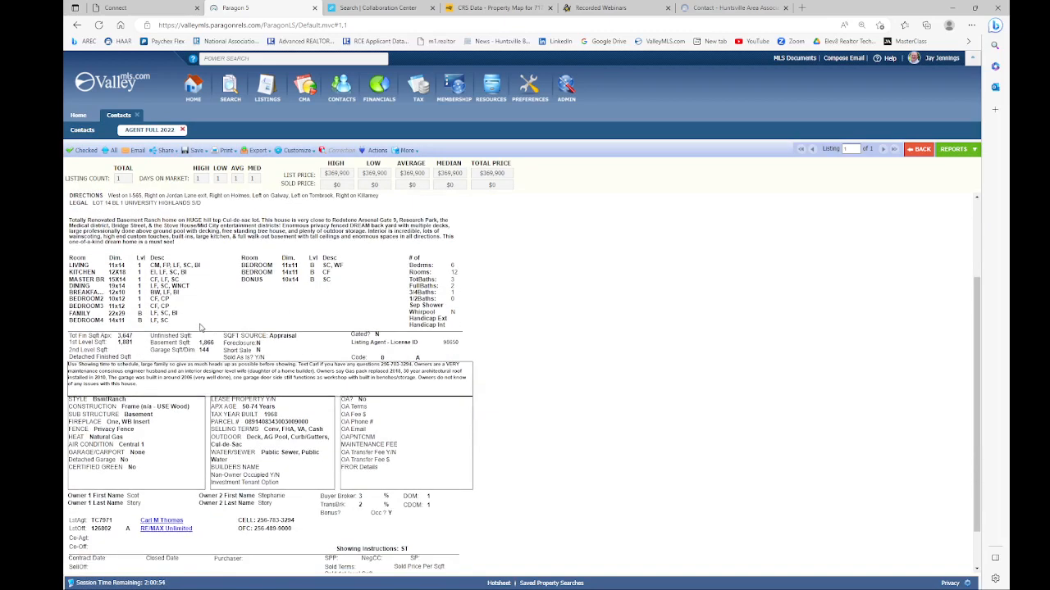
scroll(217, 320, up, 2)
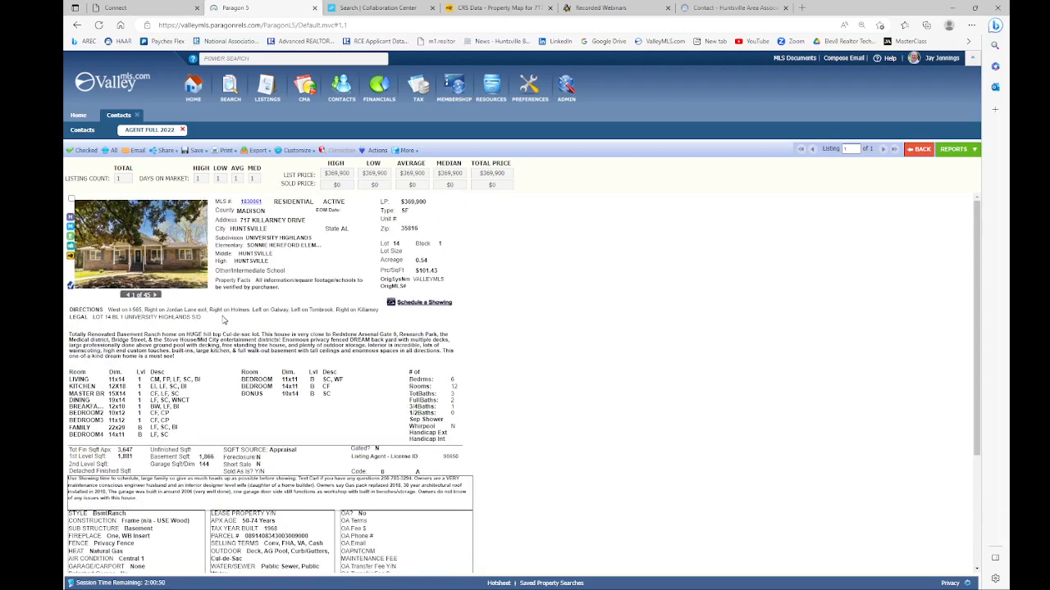
scroll(333, 271, down, 3)
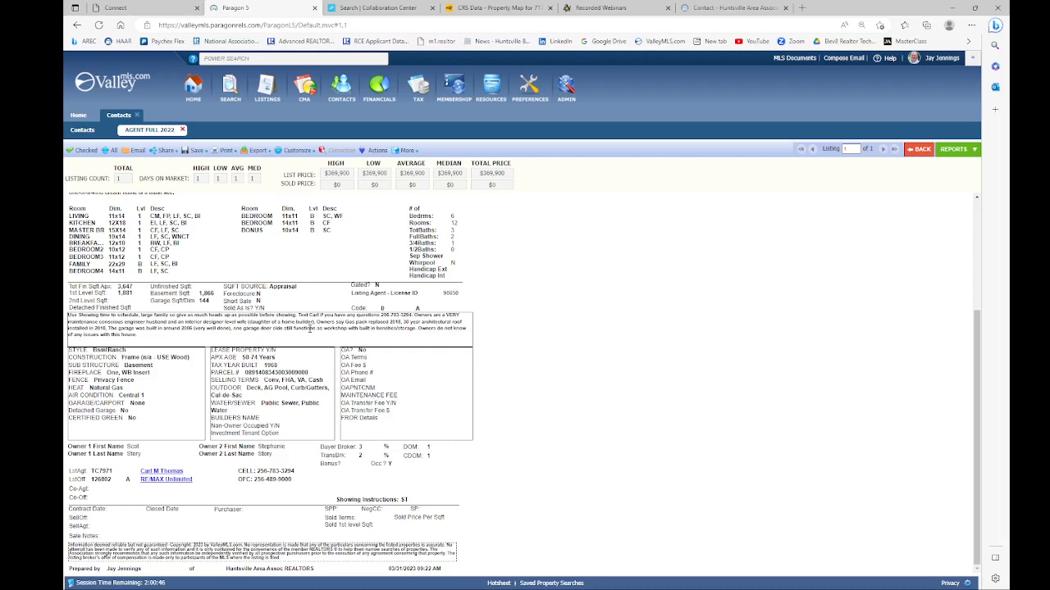
scroll(306, 329, up, 3)
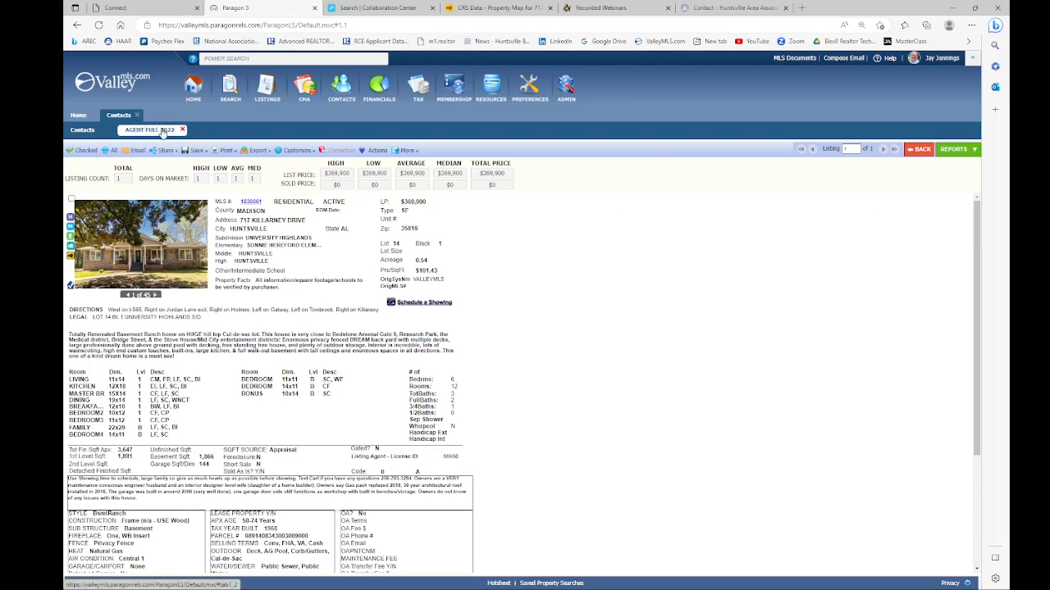
click(961, 155)
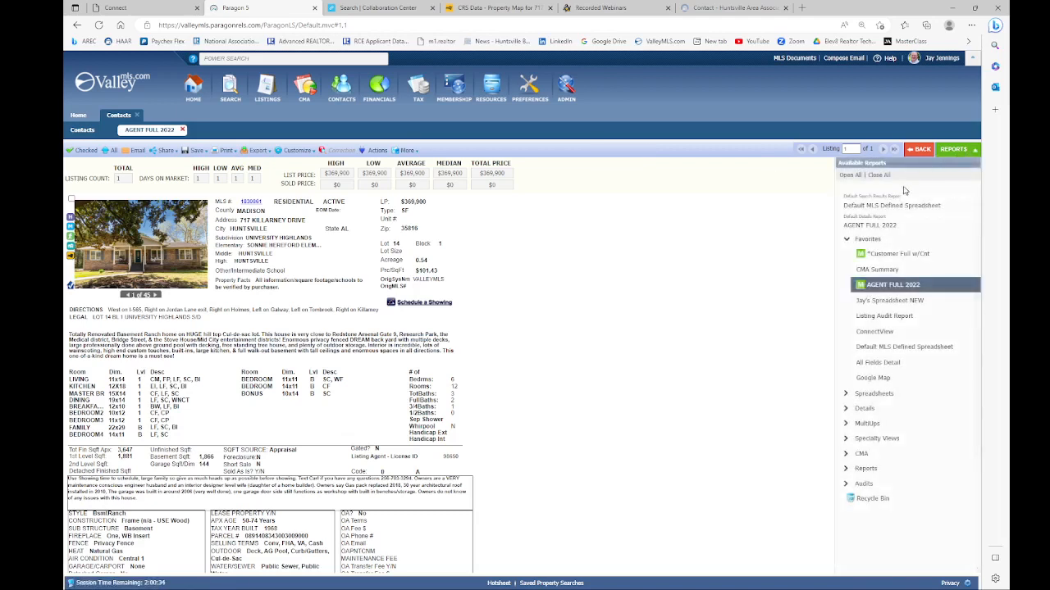
click(870, 367)
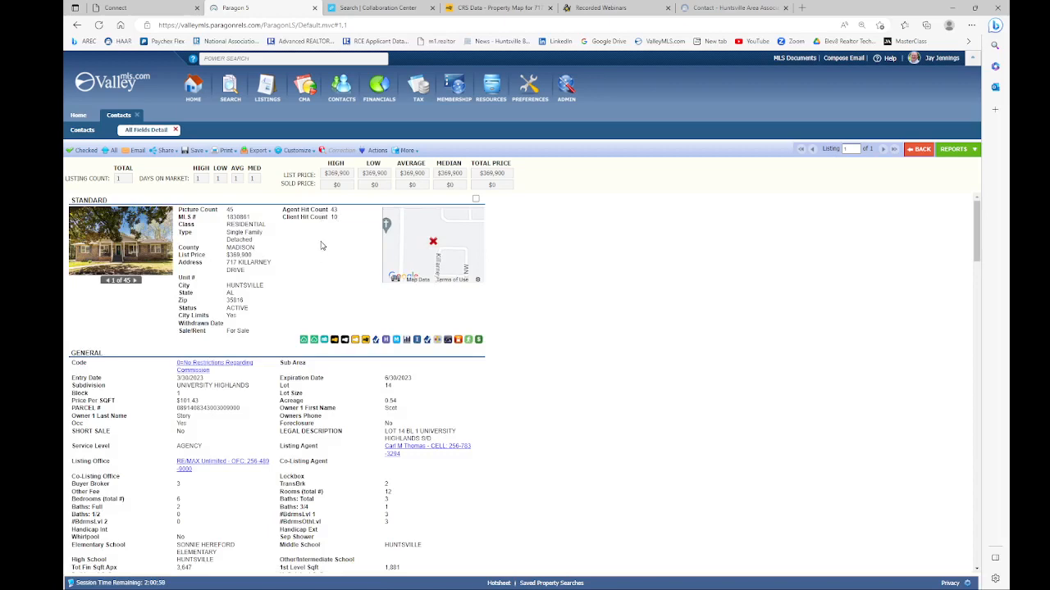
scroll(323, 246, down, 1)
scroll(322, 245, up, 1)
scroll(311, 305, down, 1)
scroll(311, 305, down, 2)
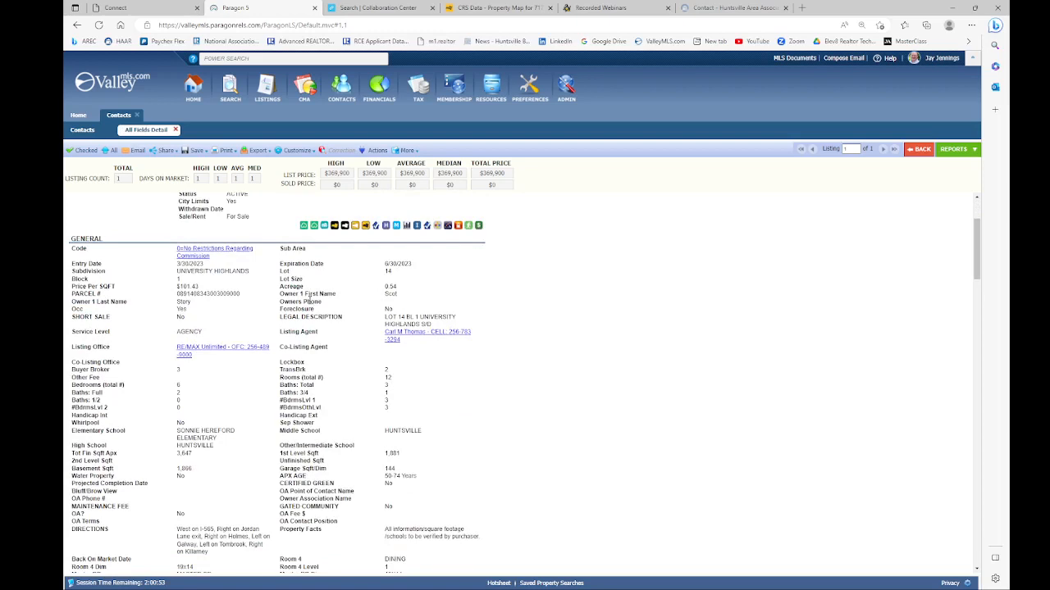
Step: Star *AgentFull w/Auction under Details as a favorite and load the listing in it
click(955, 150)
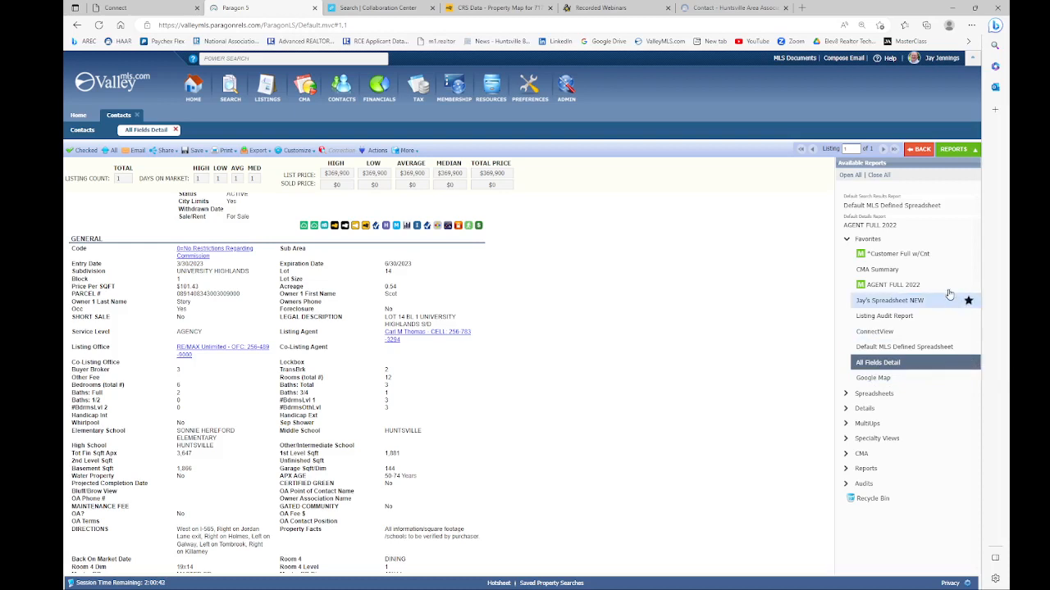
click(864, 408)
scroll(894, 378, down, 2)
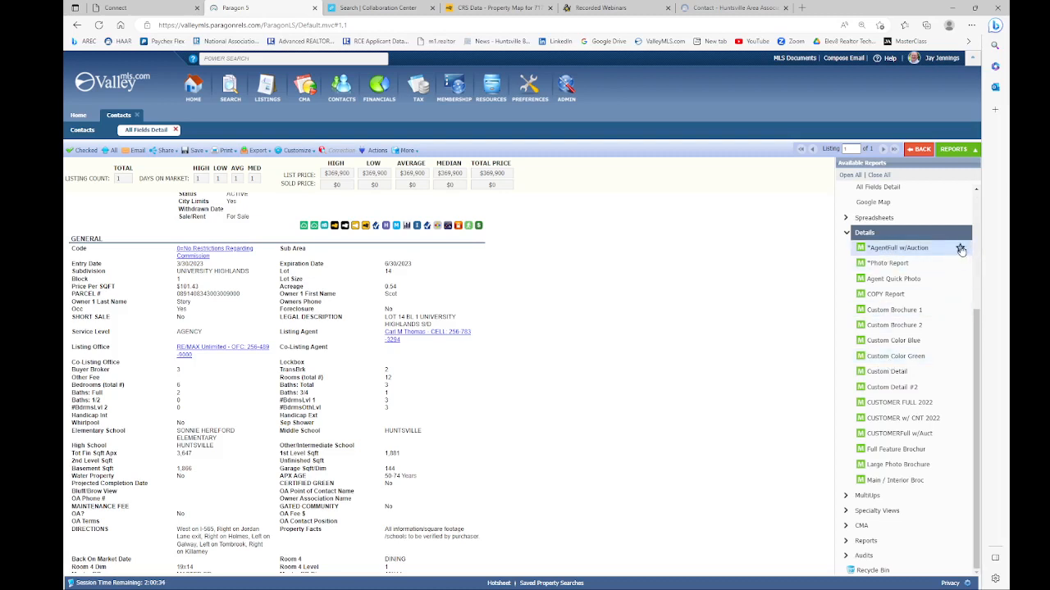
click(960, 250)
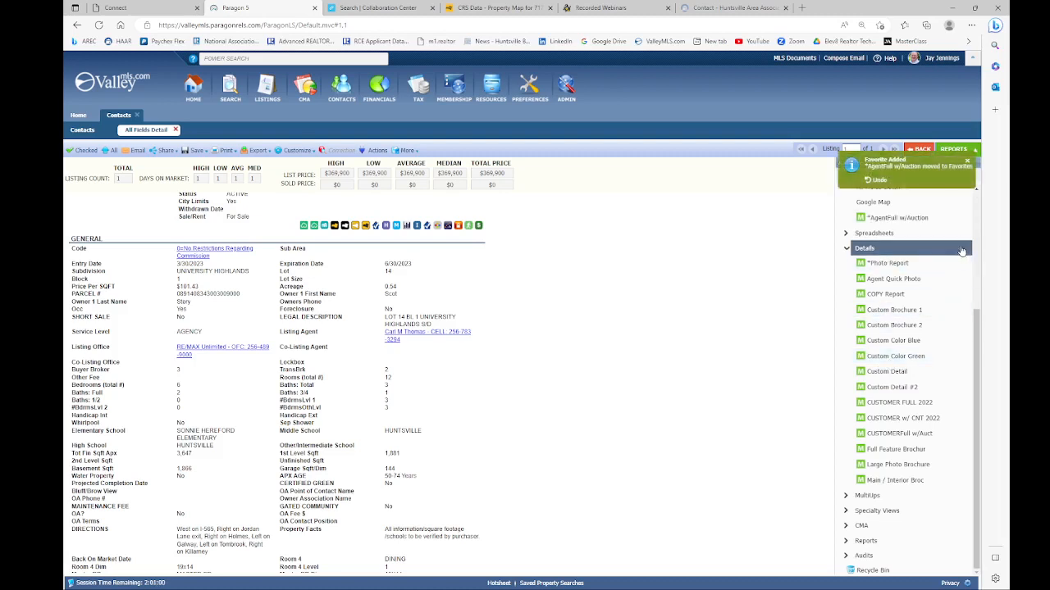
scroll(867, 257, up, 3)
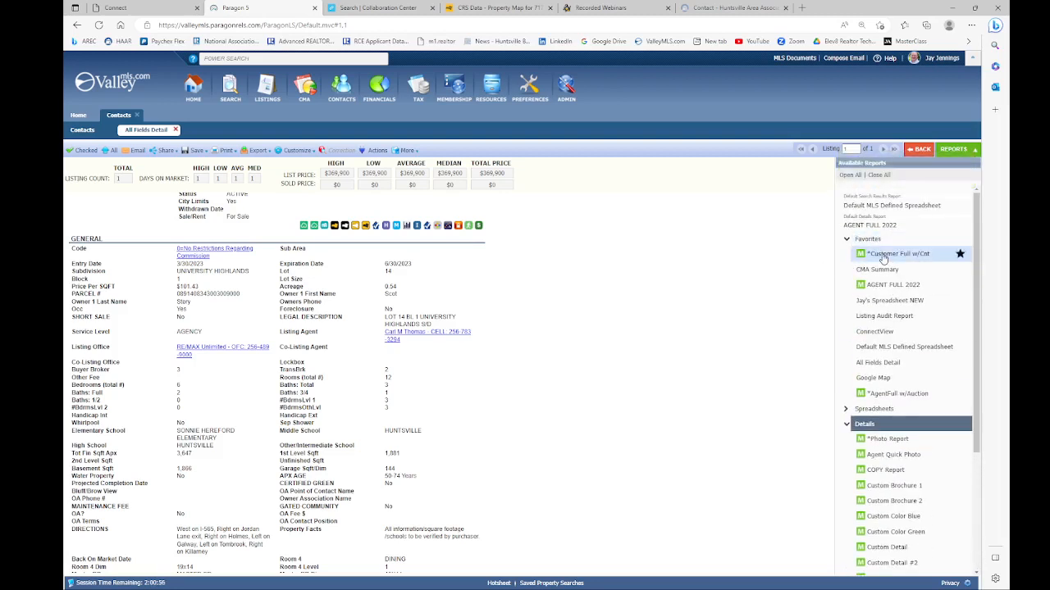
click(884, 394)
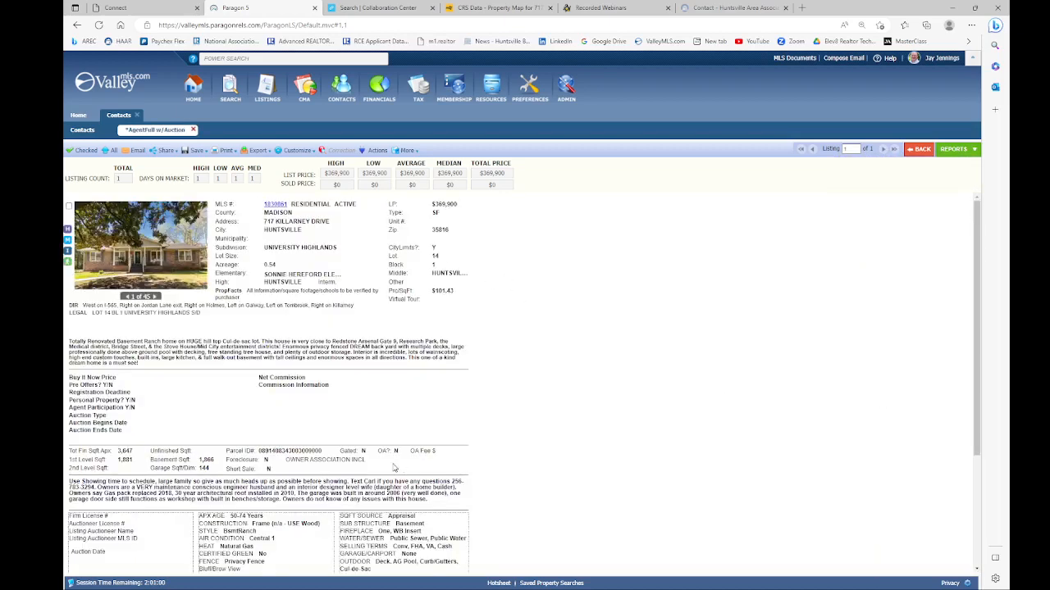
scroll(348, 393, down, 2)
scroll(348, 394, up, 2)
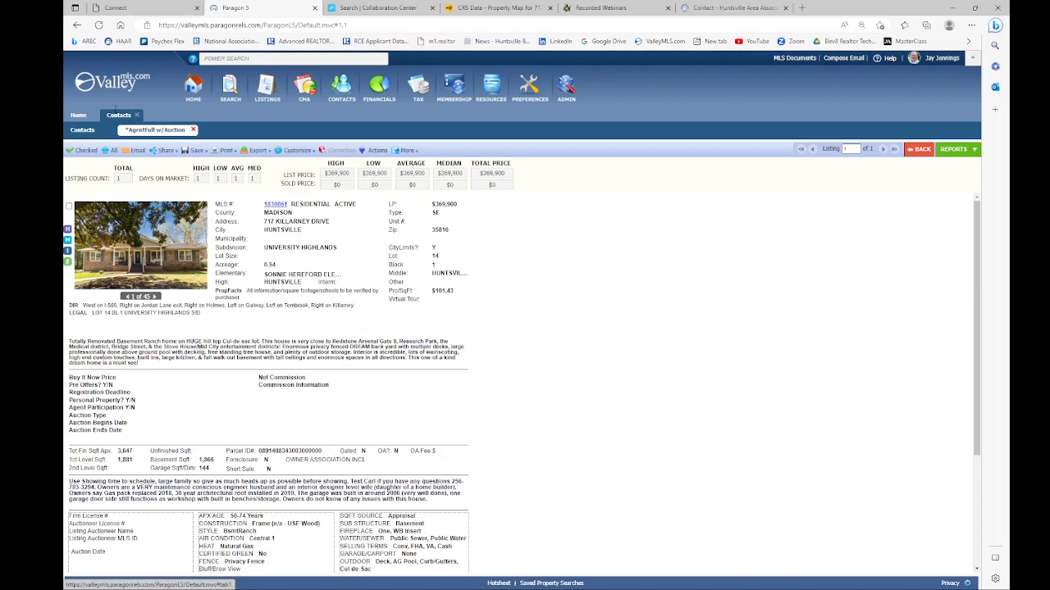
Step: Check a buyer's Buyer Activity, then expand their two saved searches (6 and 120 matches) in Contacts
click(79, 133)
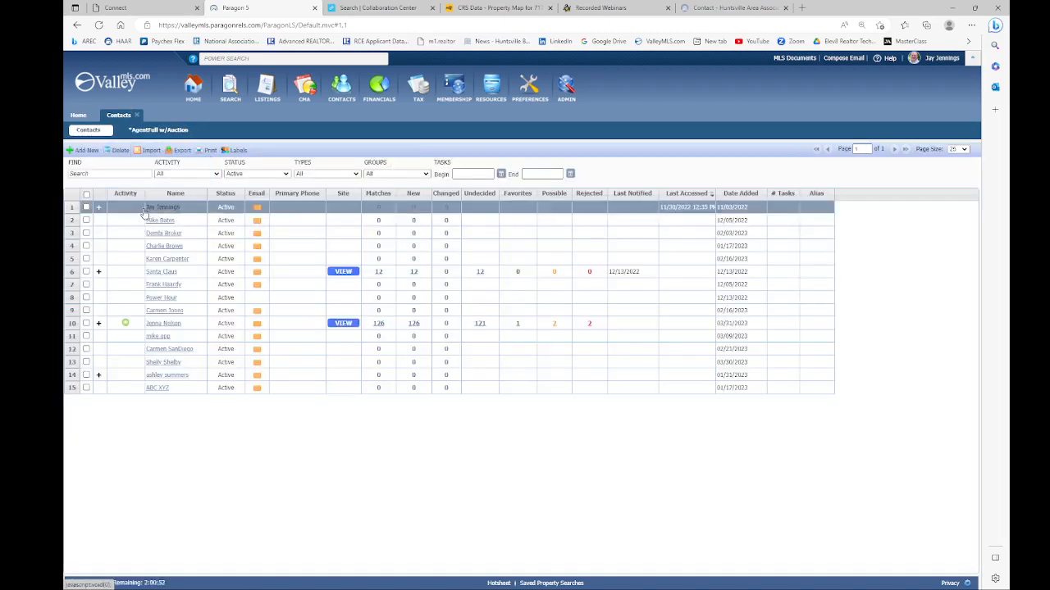
click(163, 325)
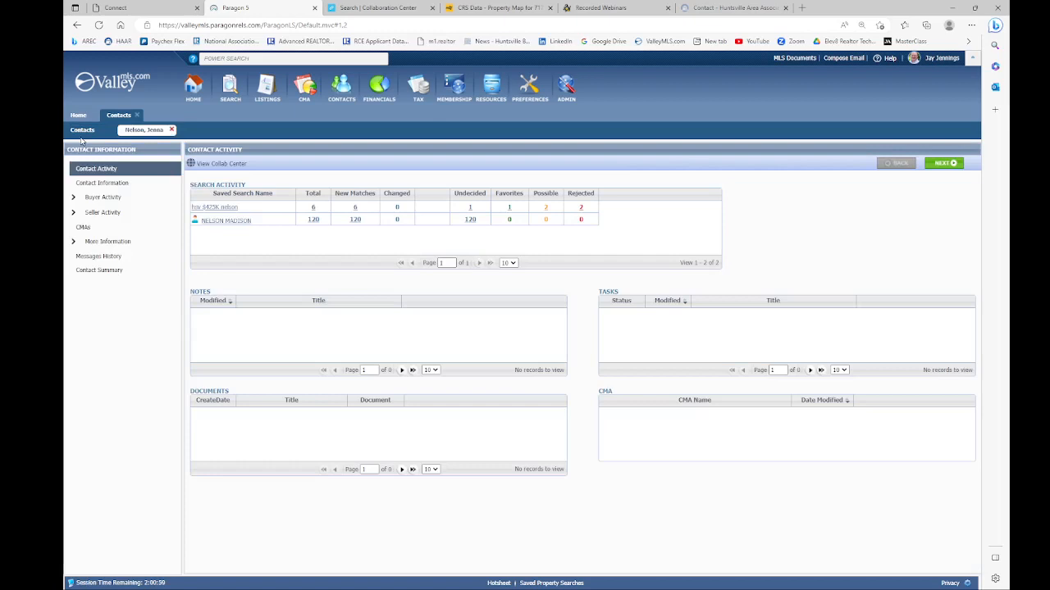
click(91, 202)
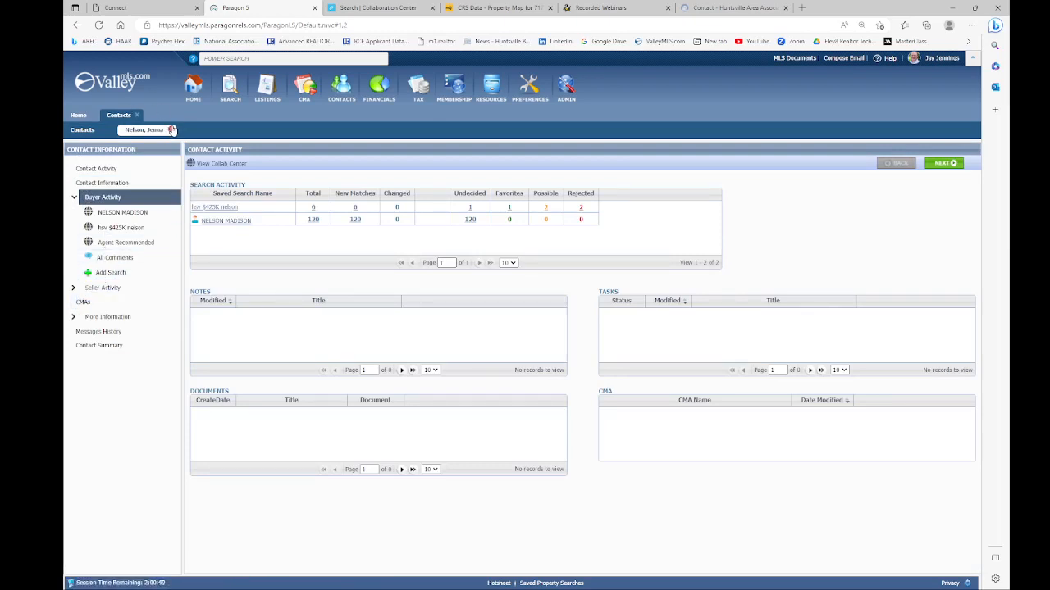
click(171, 130)
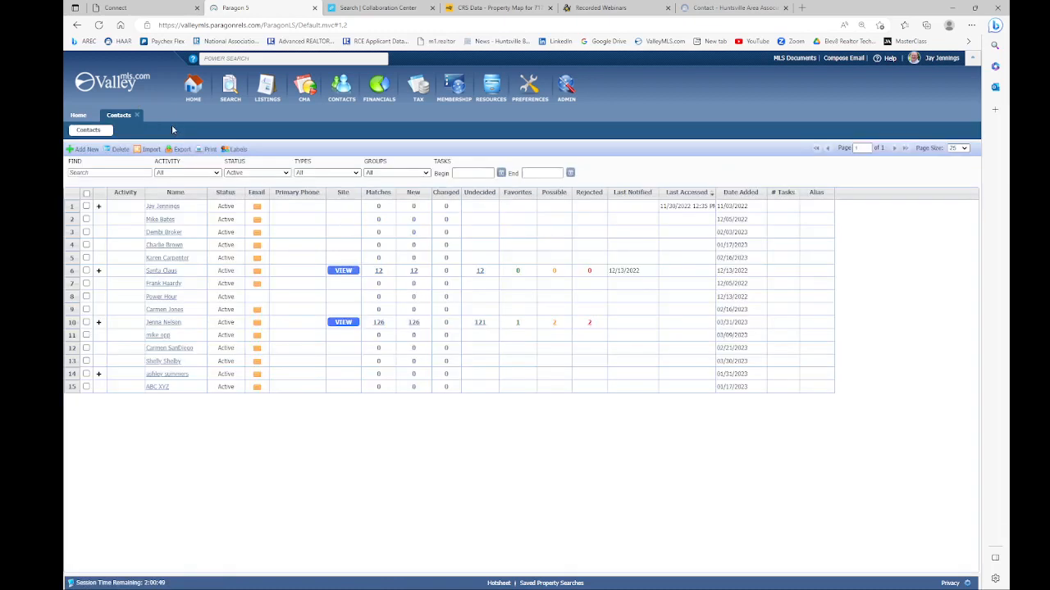
click(99, 323)
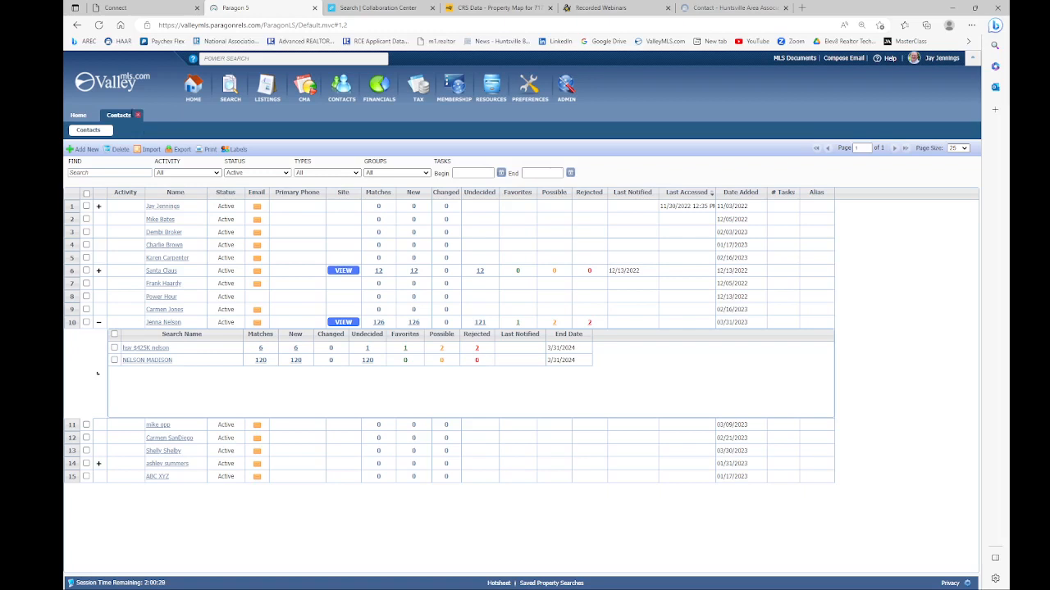
Step: Start a new Residential listing and bring up CRS Data Tax Autofill
click(266, 93)
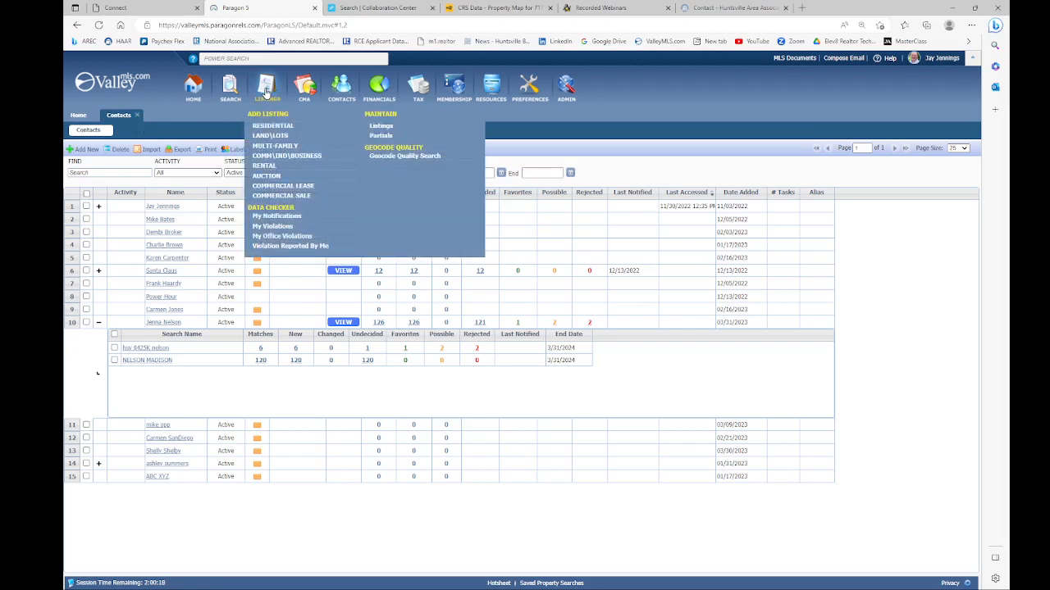
click(270, 127)
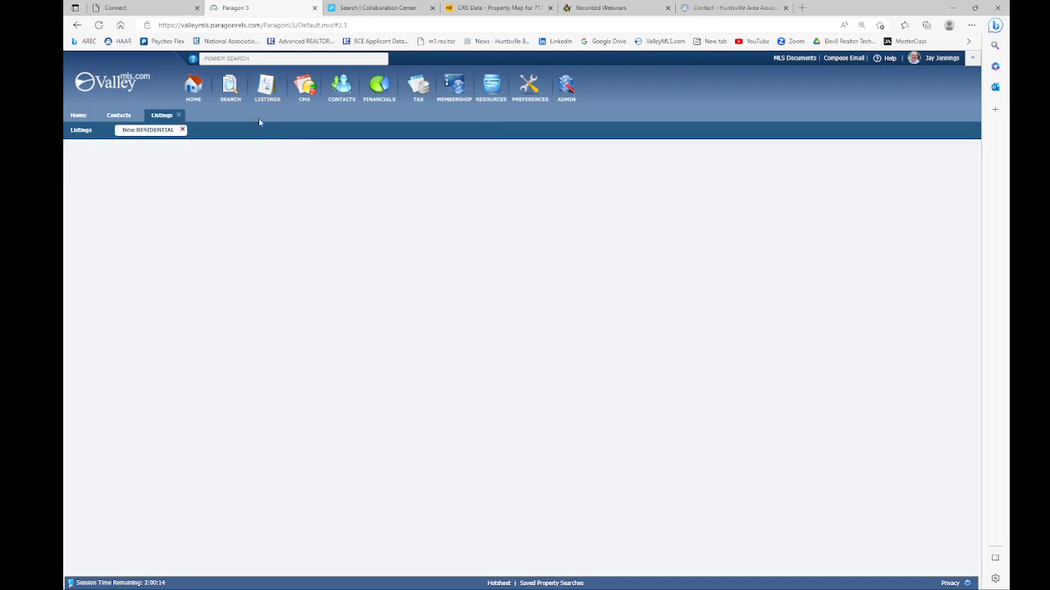
click(118, 117)
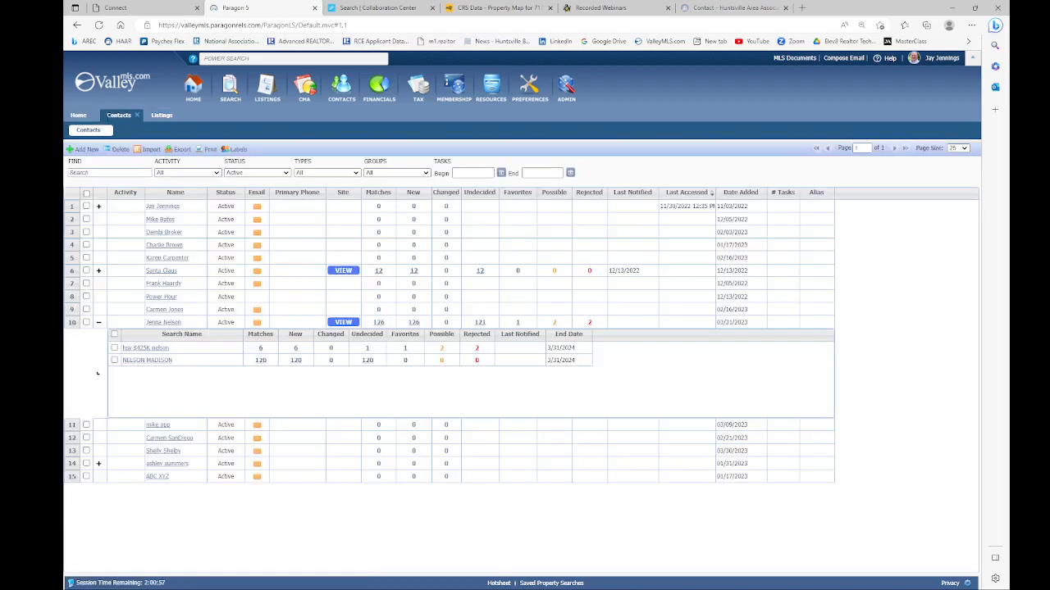
click(162, 117)
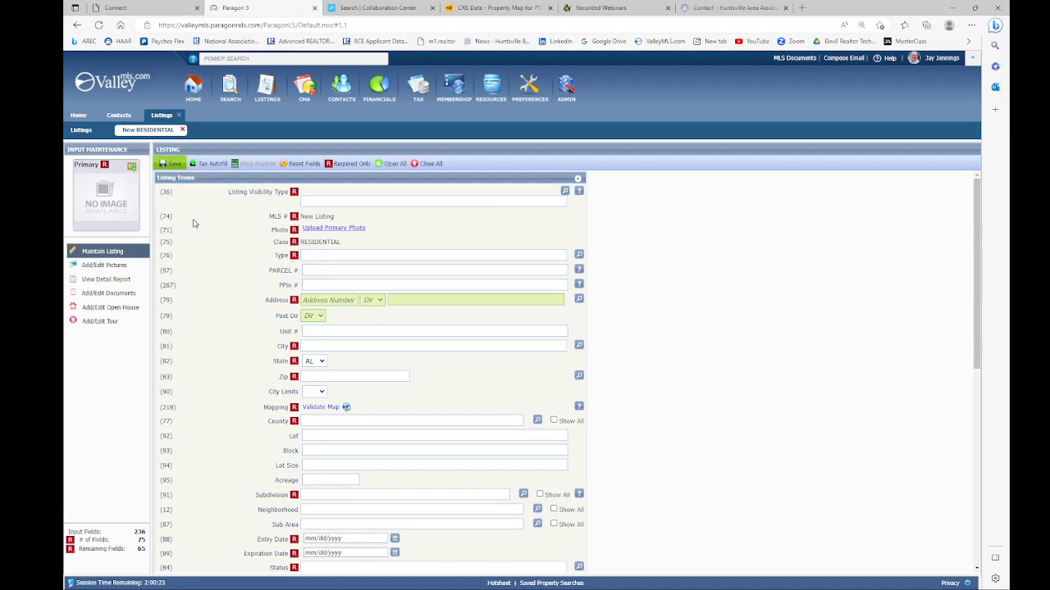
mouse_move(213, 165)
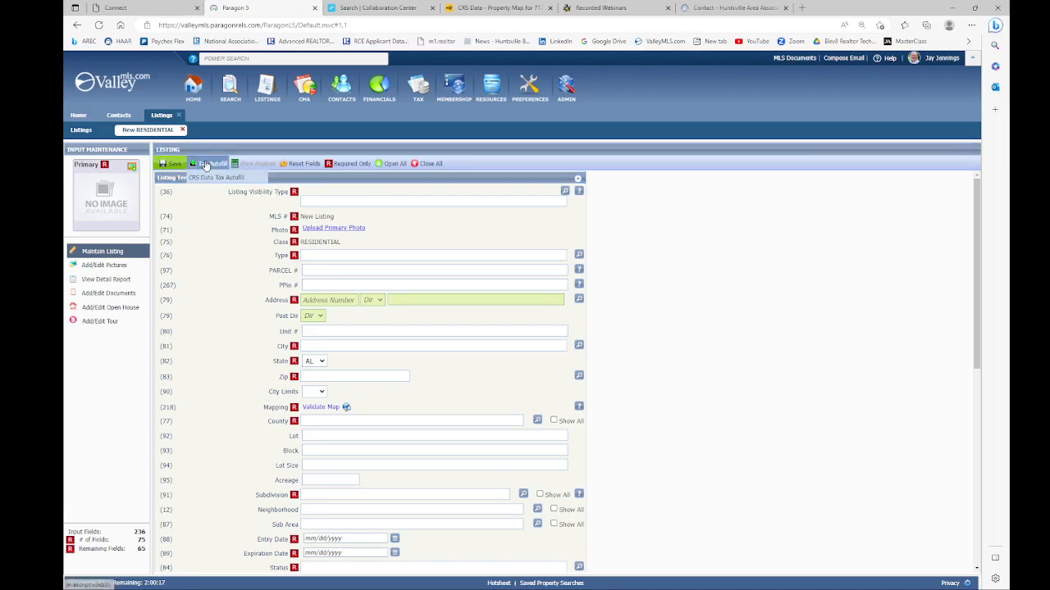
click(206, 188)
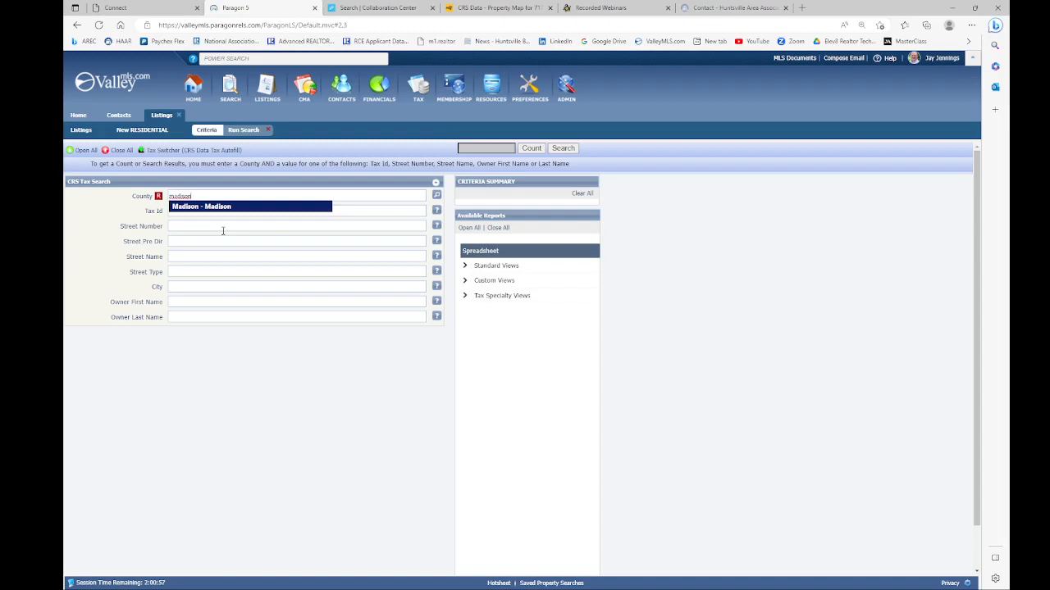
key(Return)
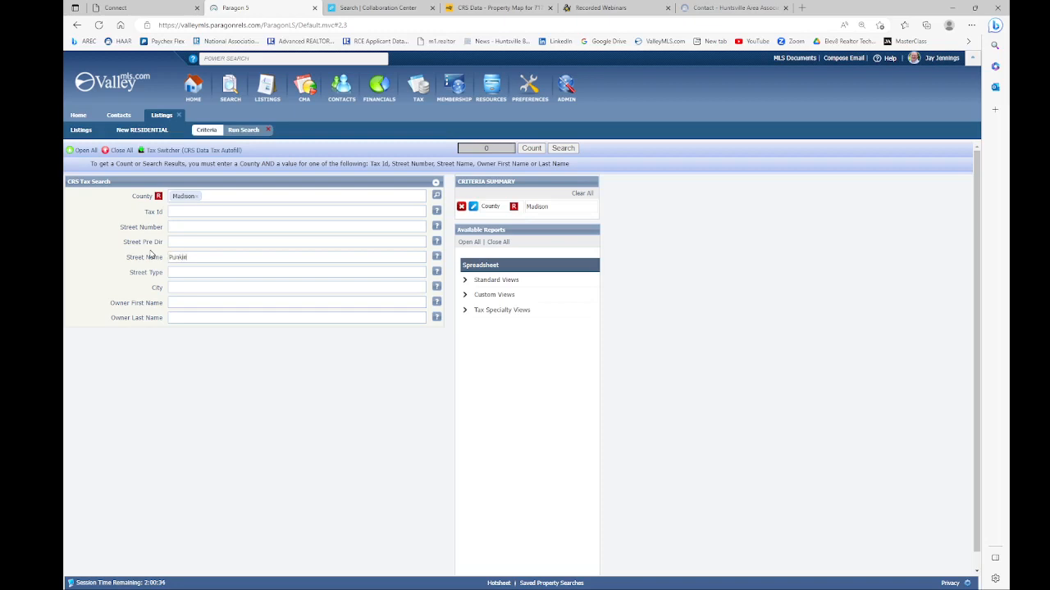
key(Tab)
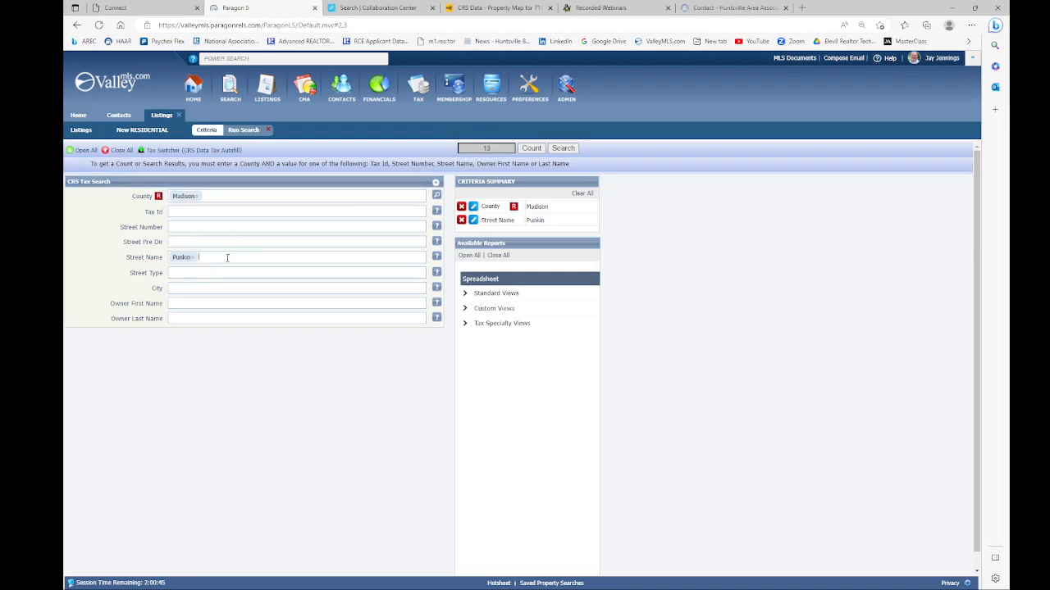
click(564, 149)
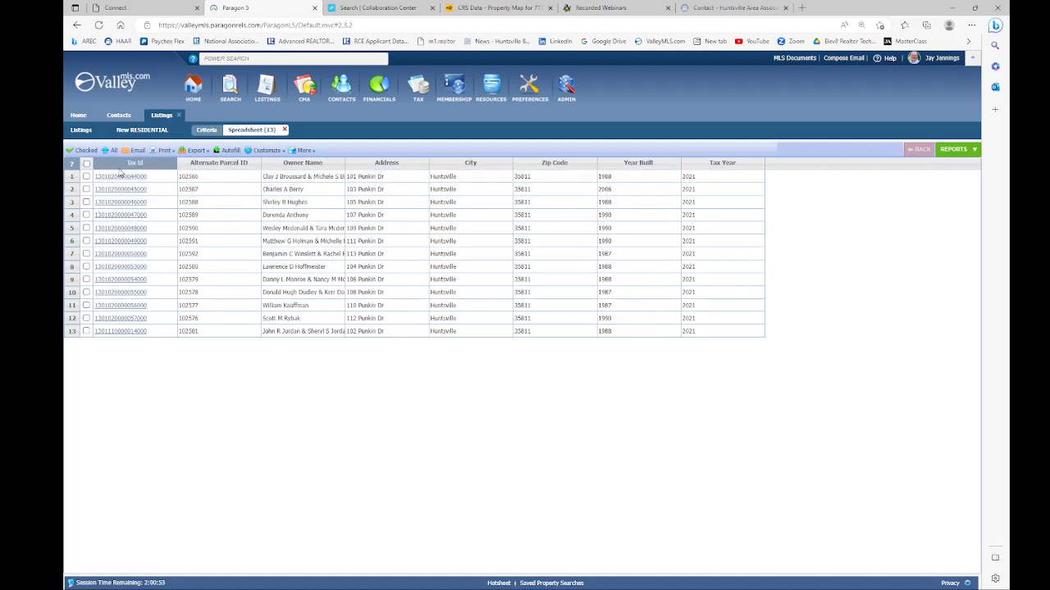
click(86, 177)
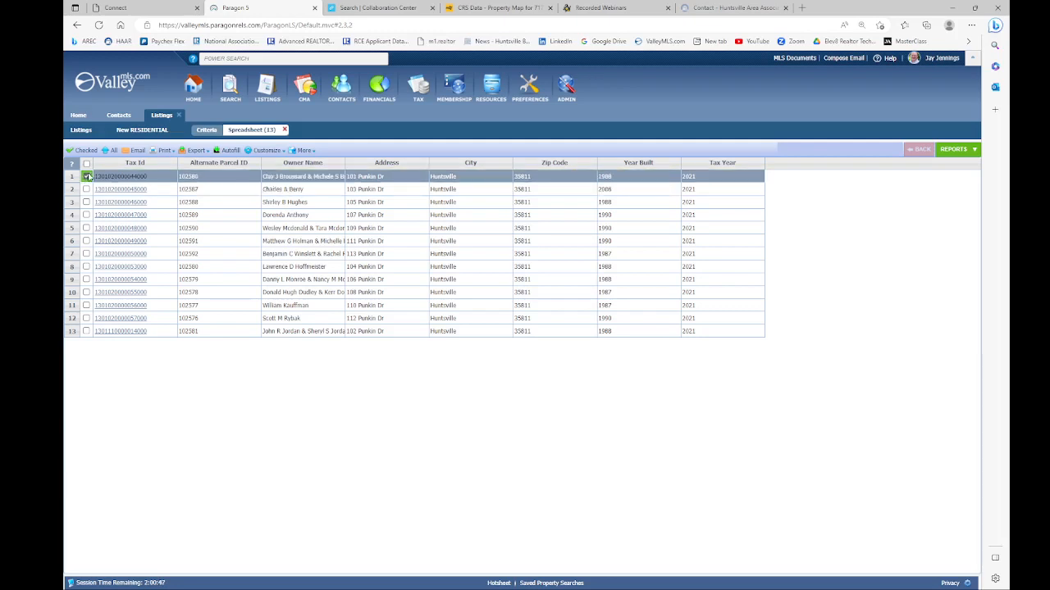
click(227, 152)
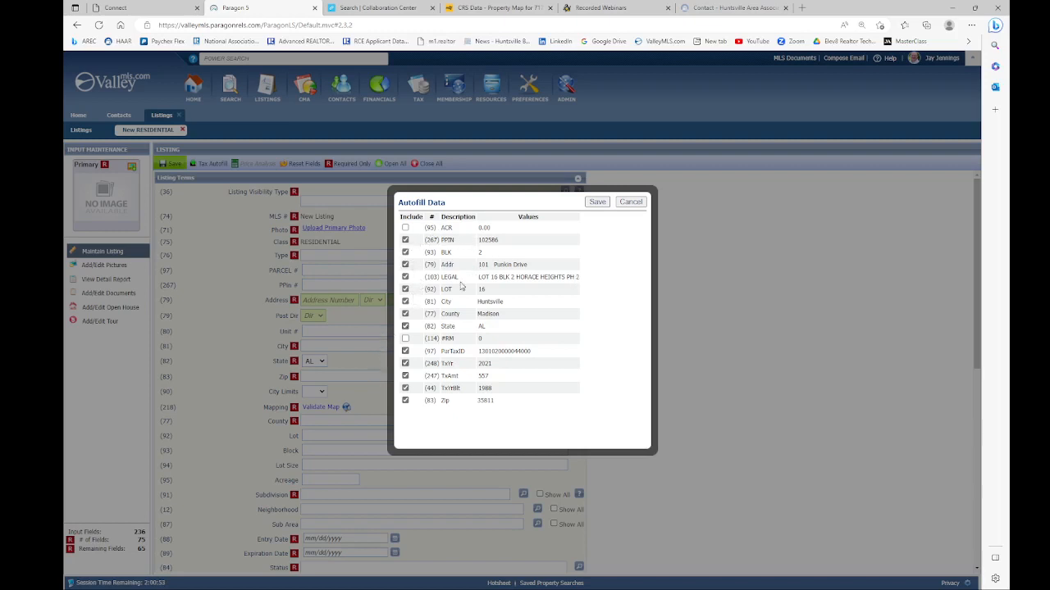
click(597, 202)
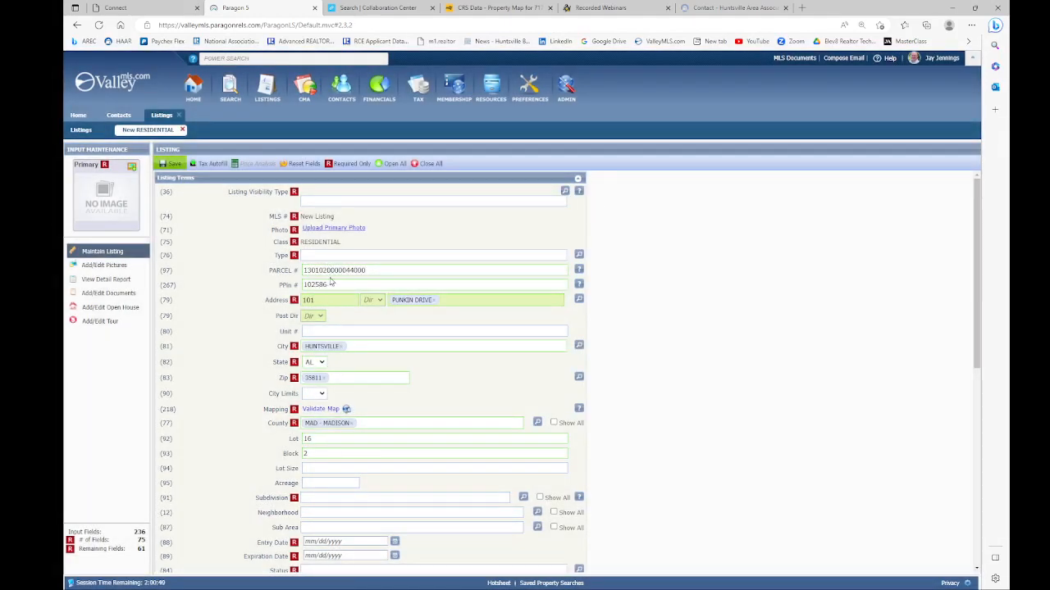
scroll(320, 270, down, 10)
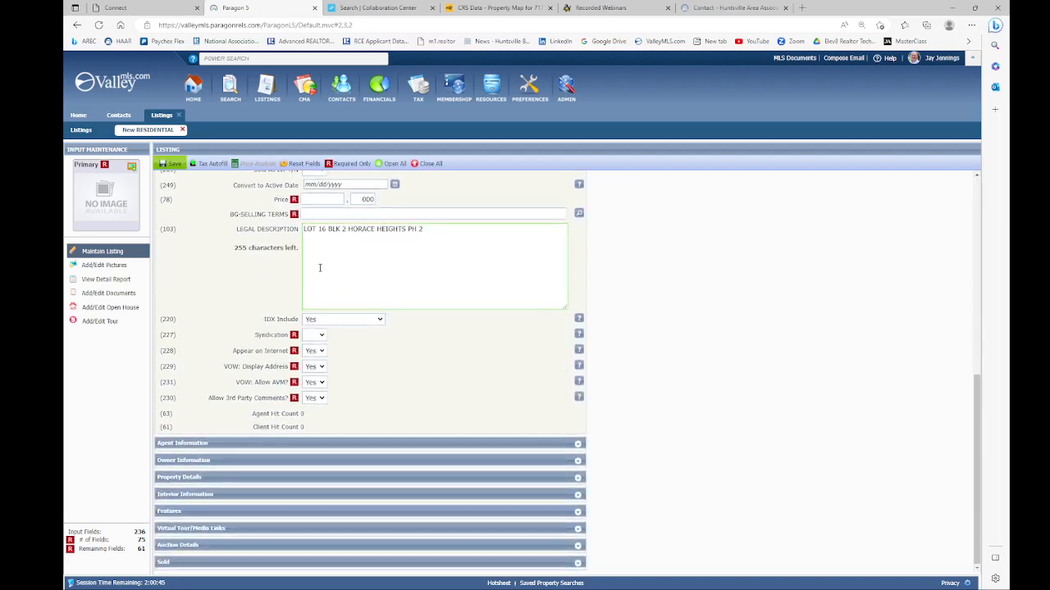
scroll(284, 292, up, 1)
scroll(246, 328, down, 1)
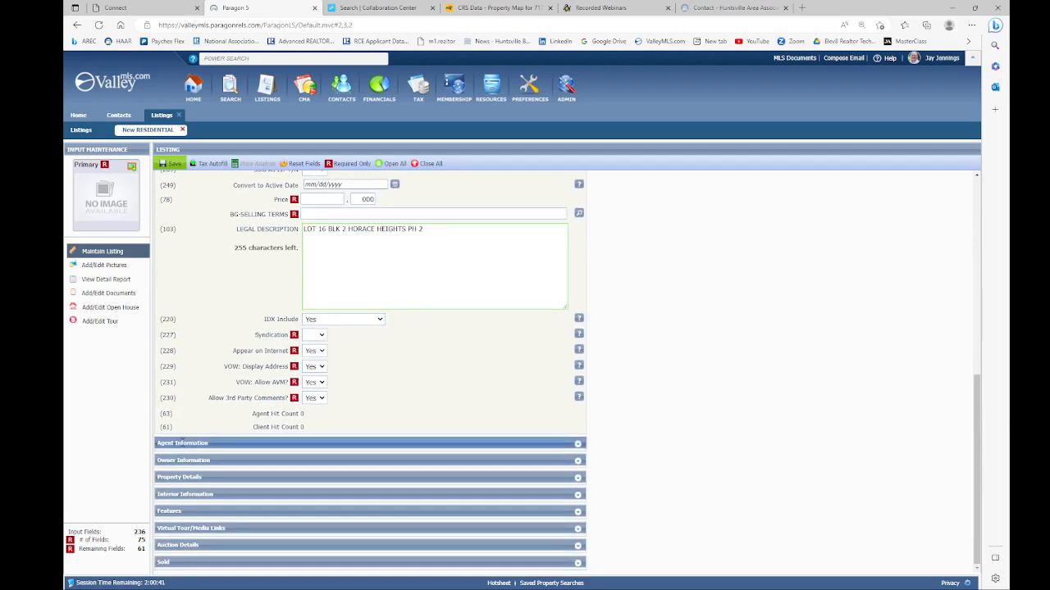
Step: Expand Agent Information and compare Required Only with Display All across the form
click(578, 446)
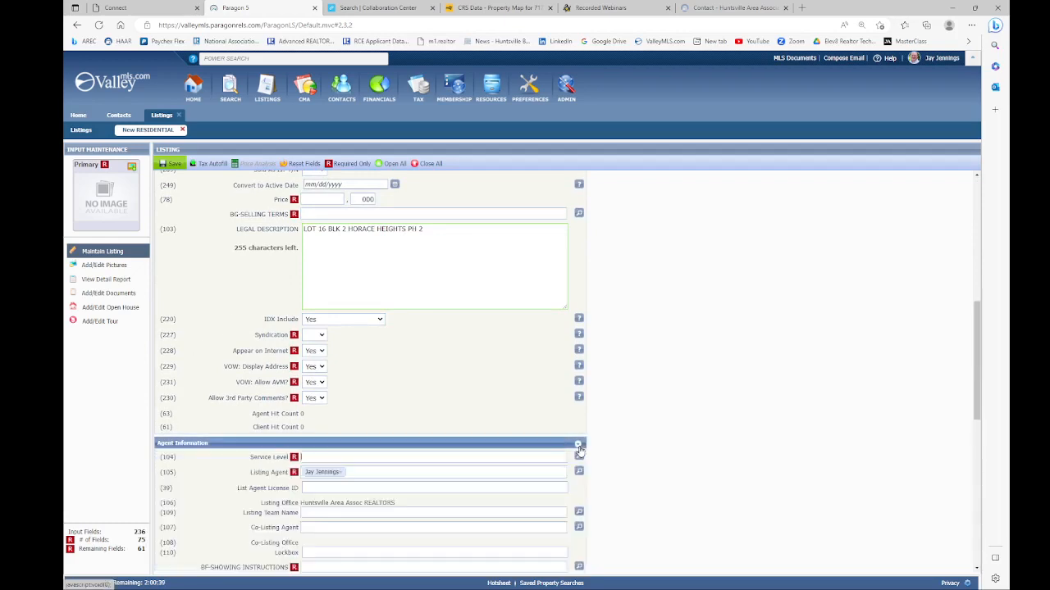
scroll(459, 358, down, 3)
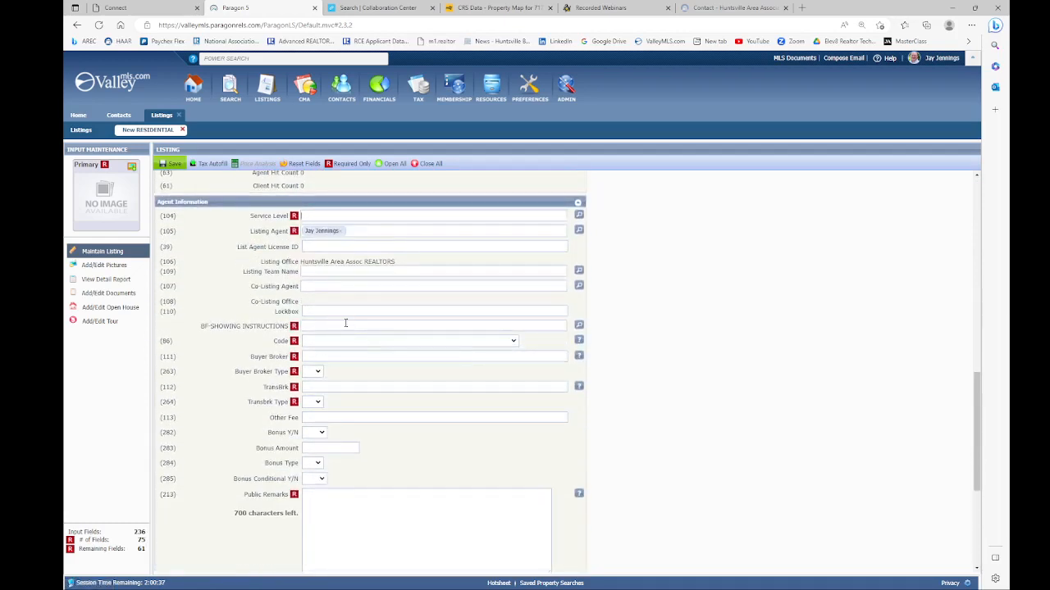
click(338, 164)
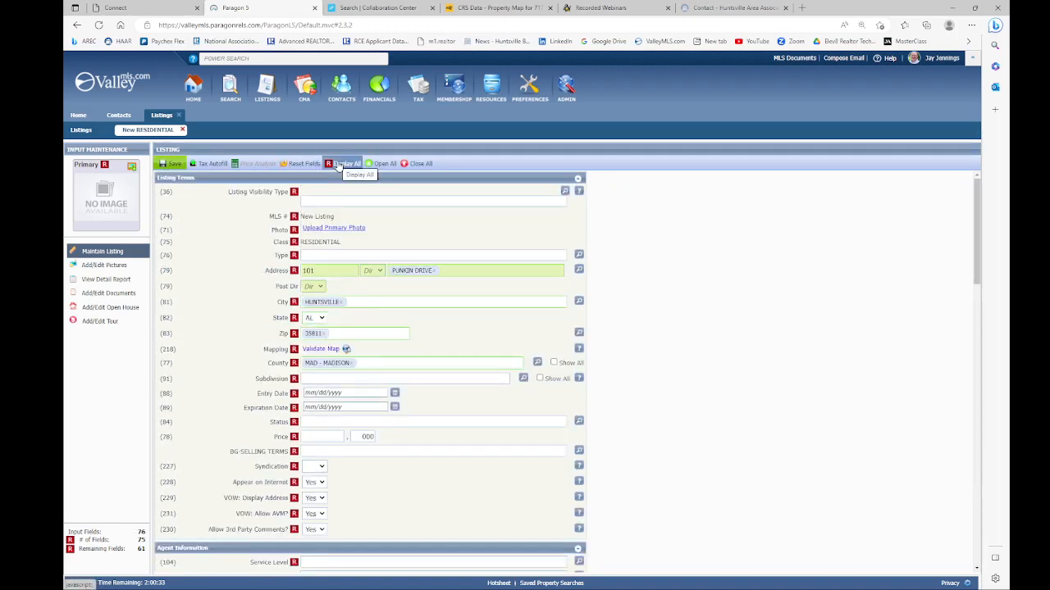
click(338, 164)
scroll(368, 363, down, 10)
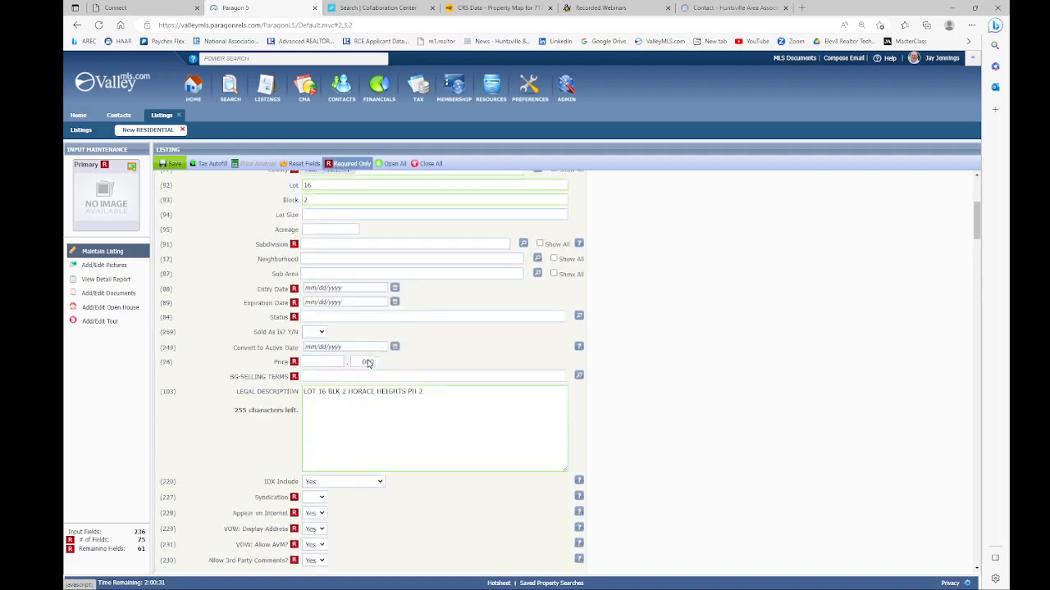
scroll(344, 373, down, 2)
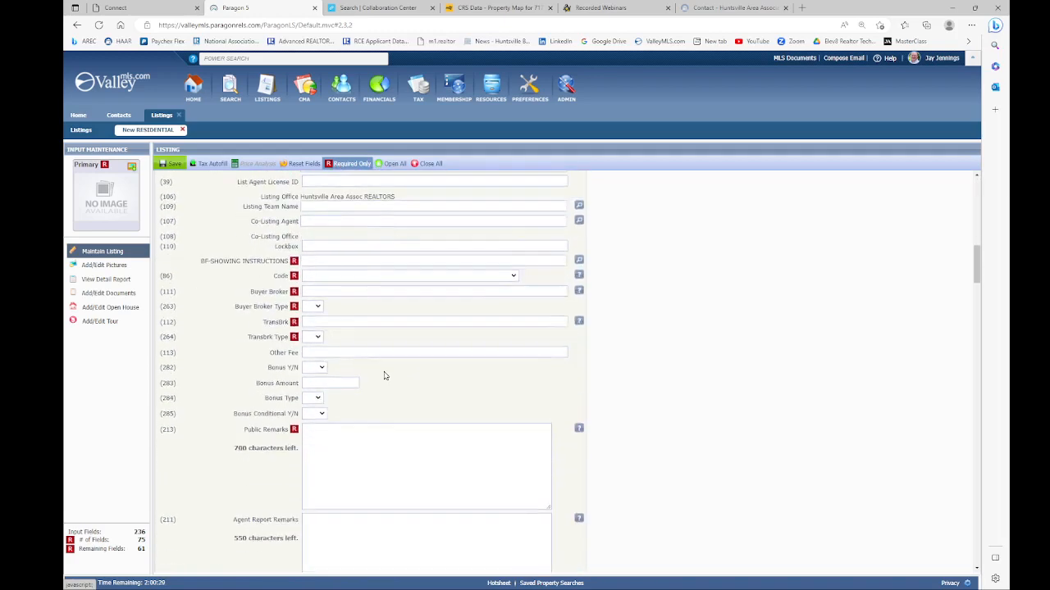
scroll(377, 374, down, 4)
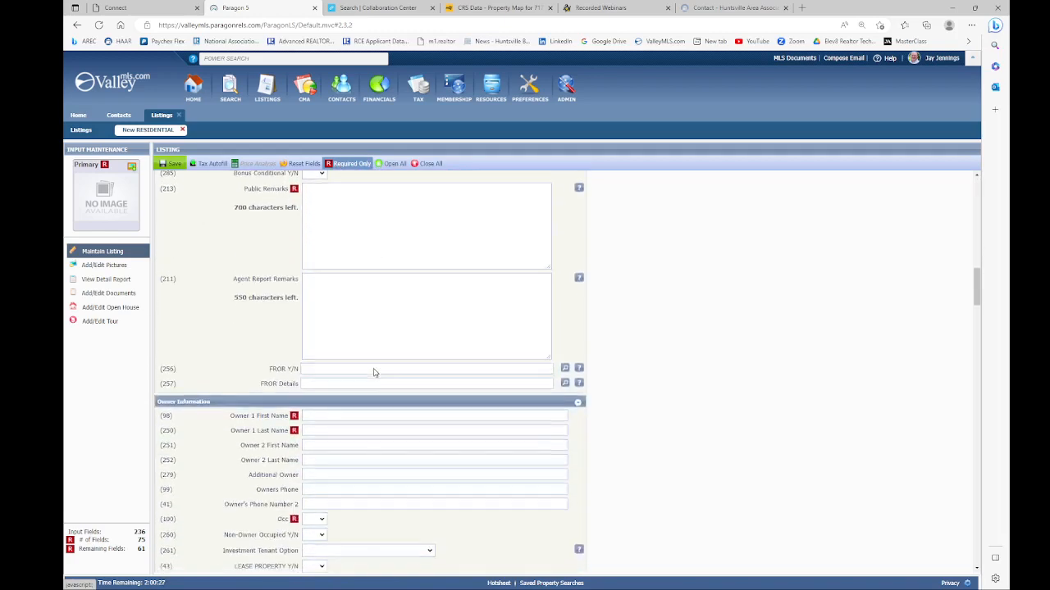
scroll(374, 369, up, 15)
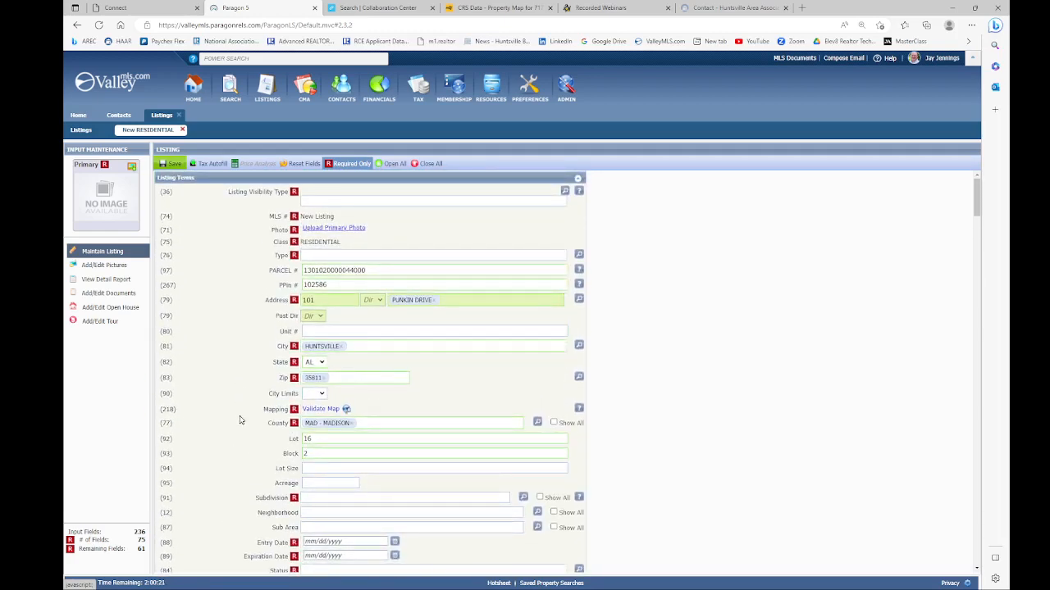
click(107, 211)
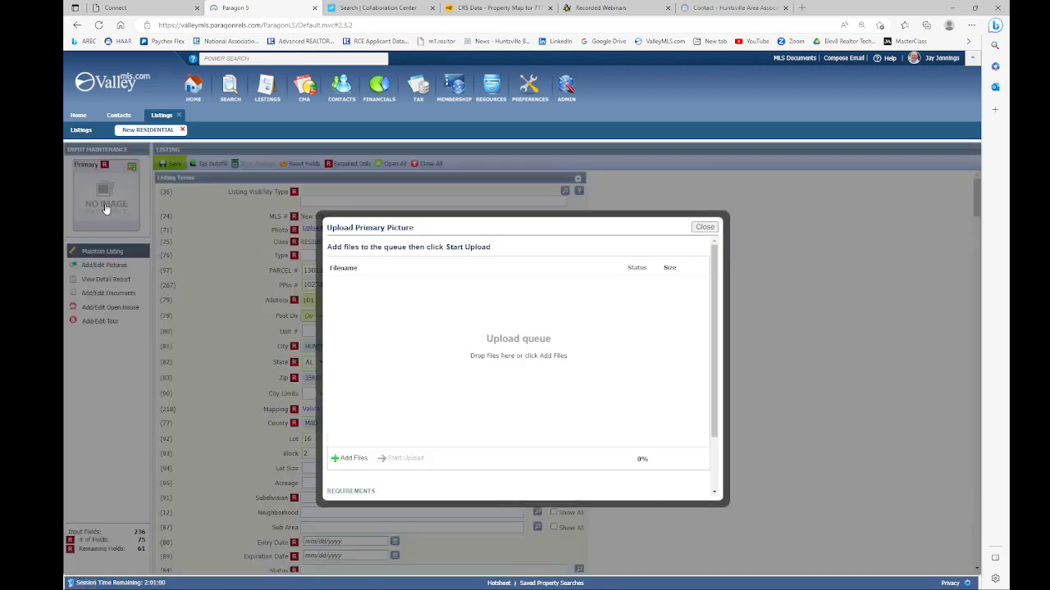
click(335, 461)
double_click(573, 201)
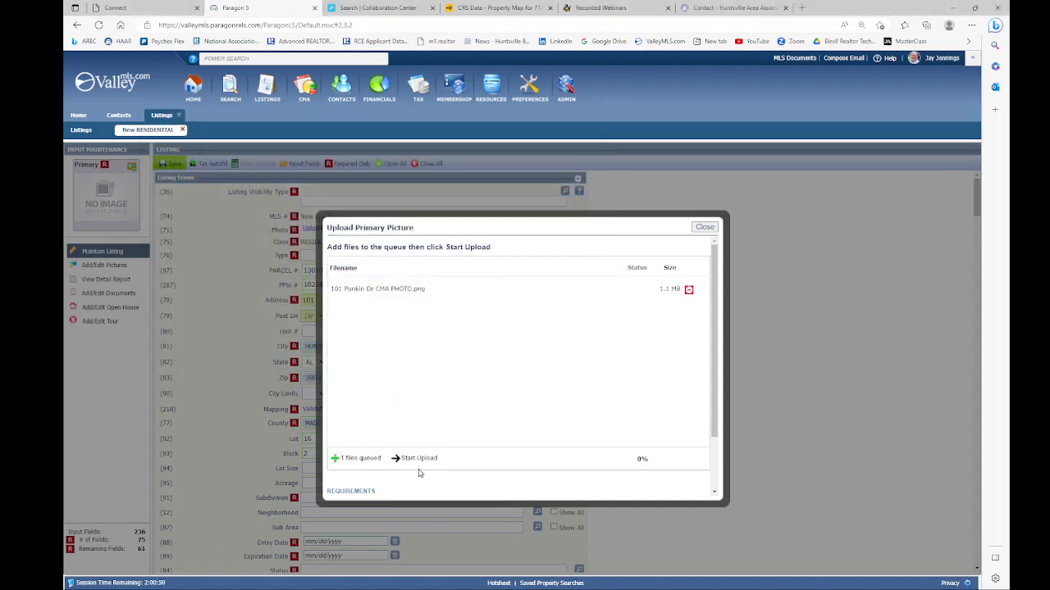
click(408, 459)
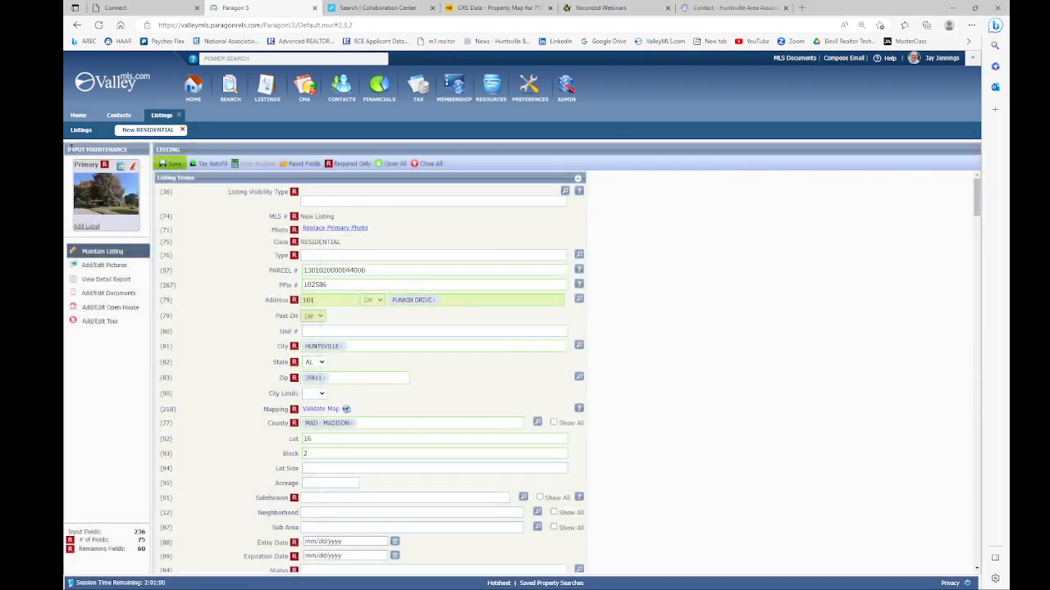
click(111, 267)
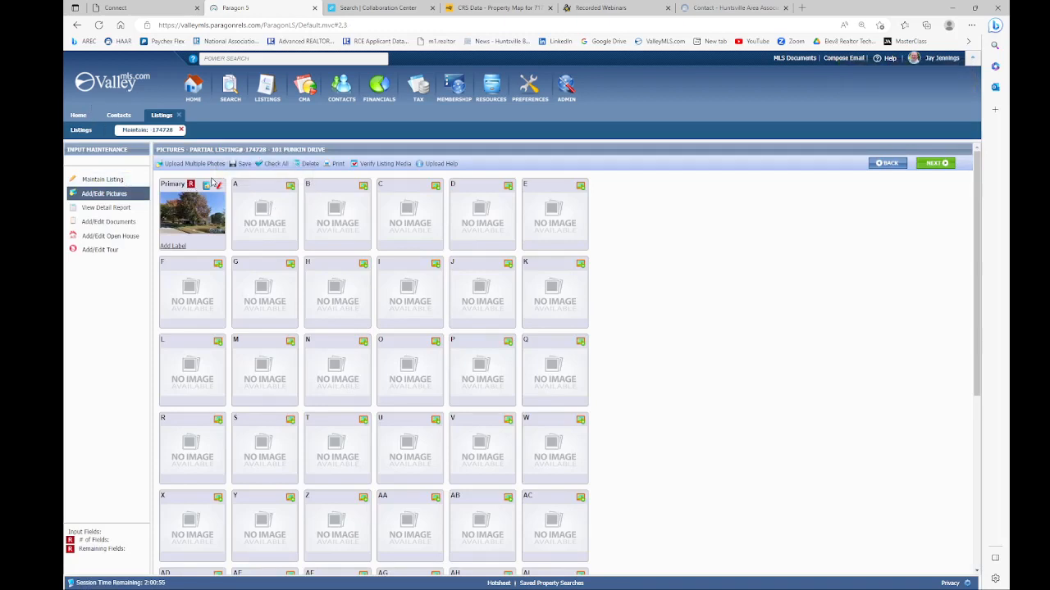
click(82, 180)
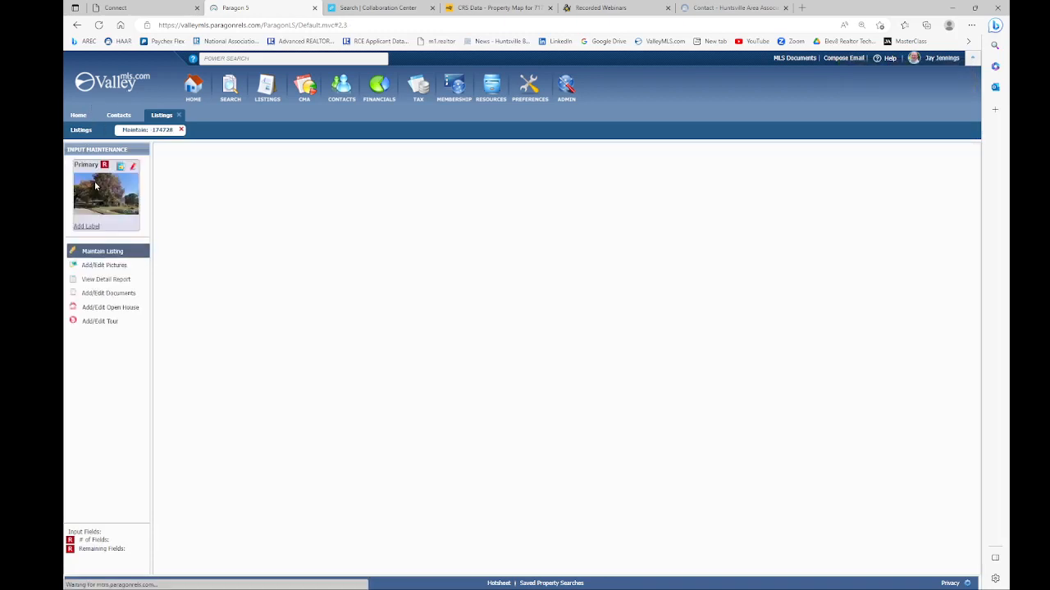
mouse_move(179, 164)
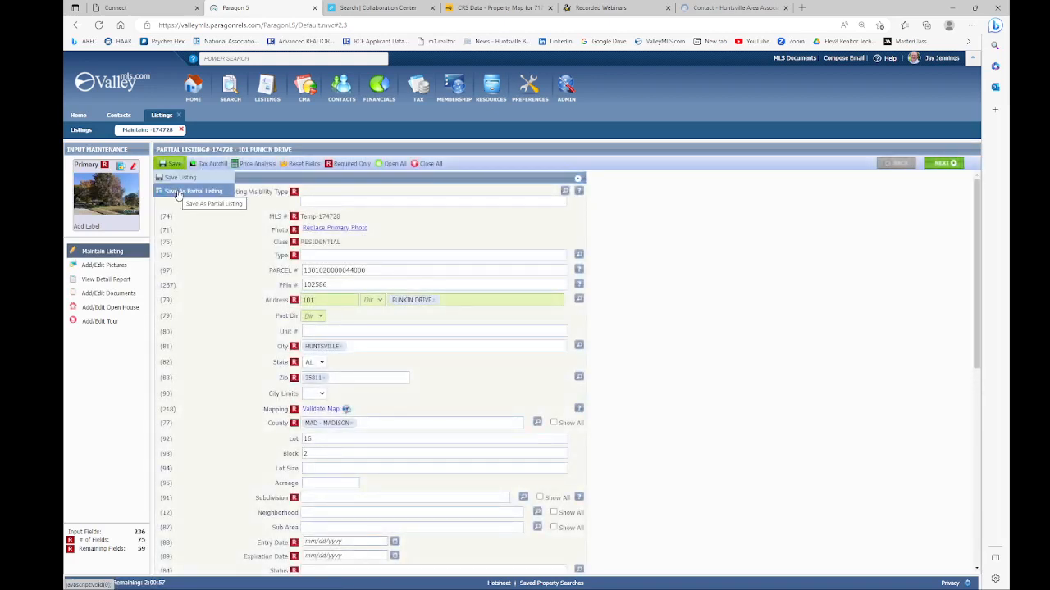
click(177, 192)
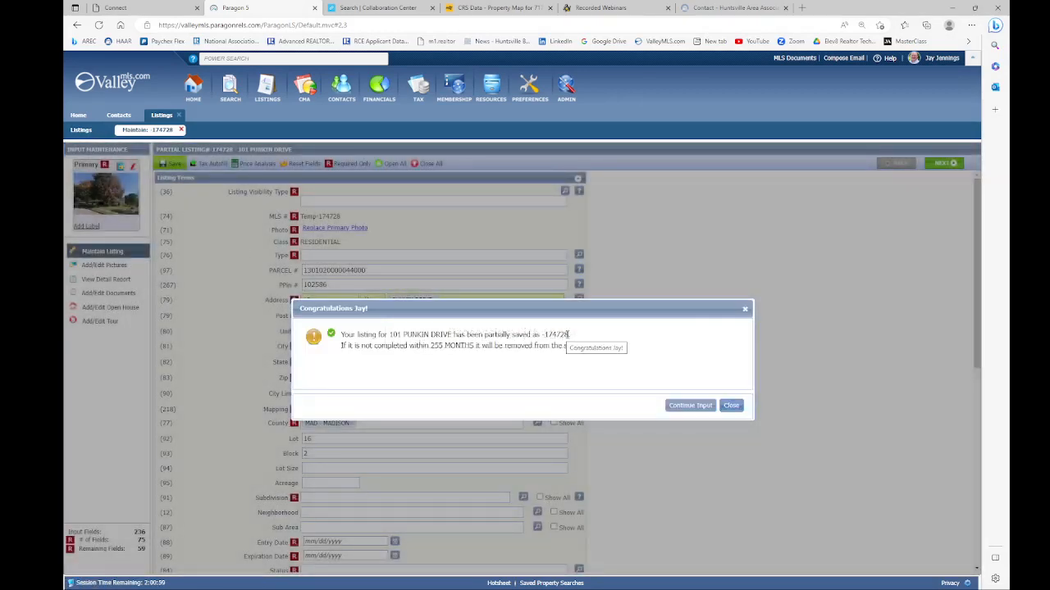
drag(570, 334, 544, 334)
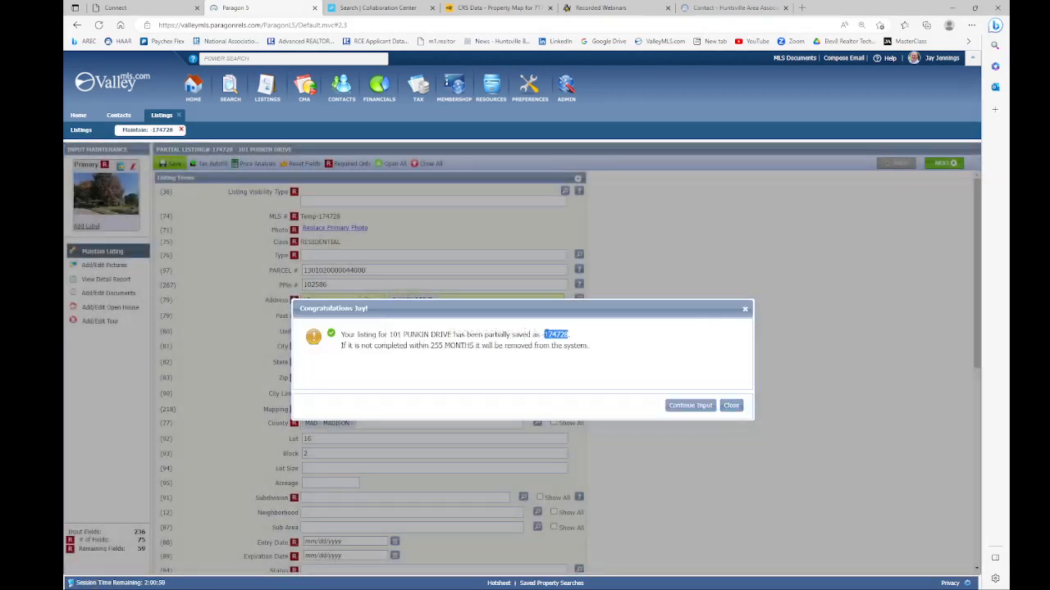
right_click(547, 336)
click(566, 341)
Step: Dismiss the save confirmation and close the Listings and Contacts workspaces
click(730, 407)
click(181, 116)
click(139, 116)
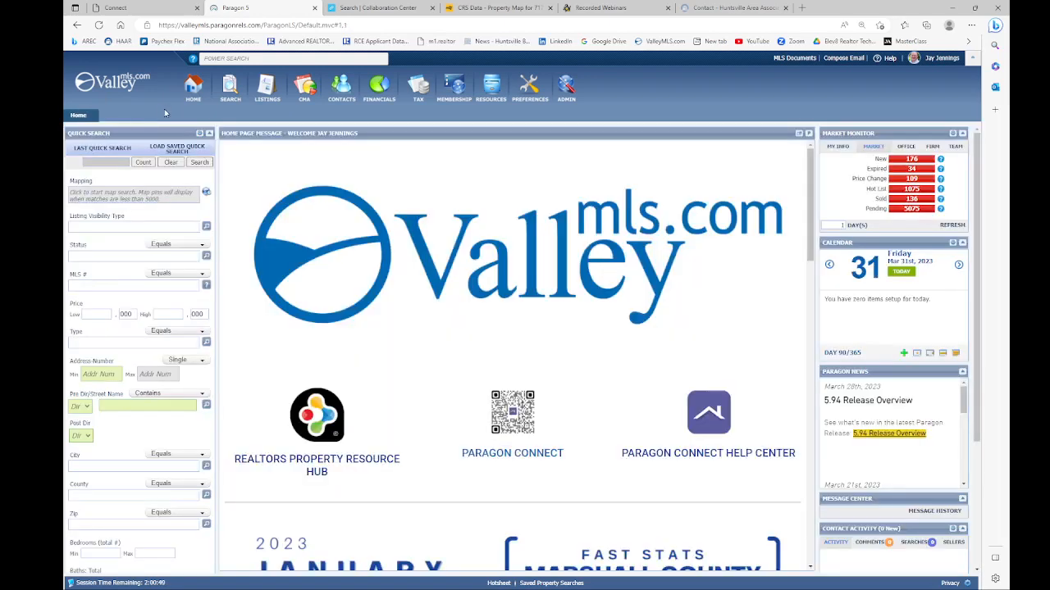
click(268, 91)
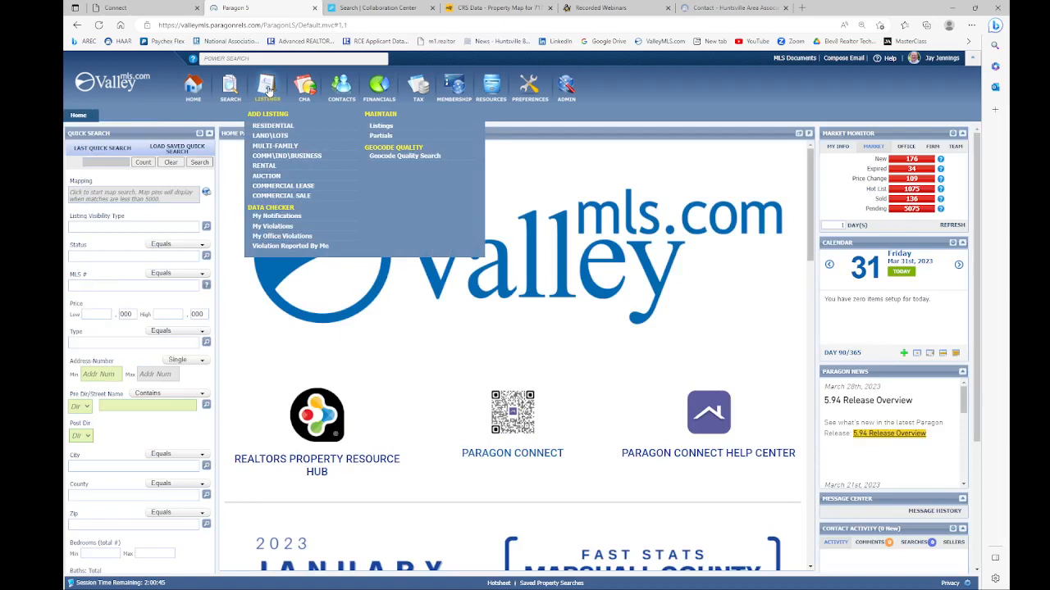
click(382, 136)
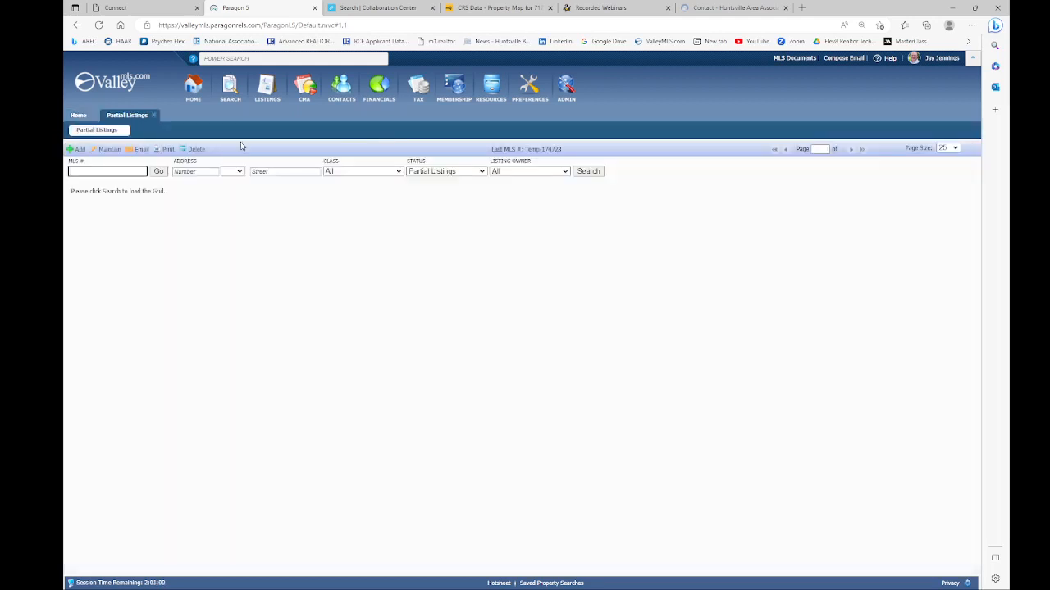
right_click(75, 170)
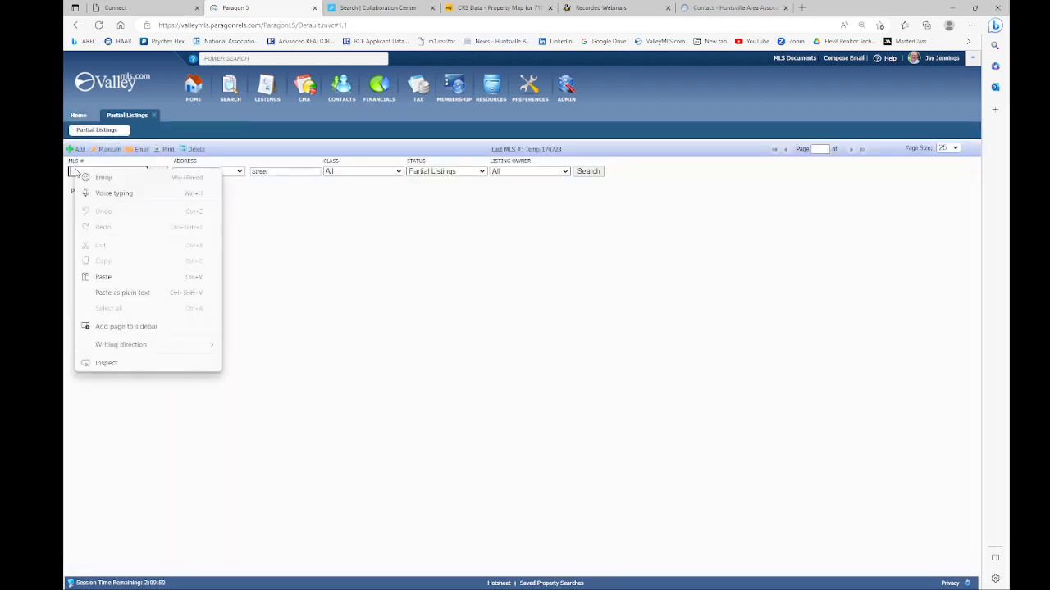
click(102, 278)
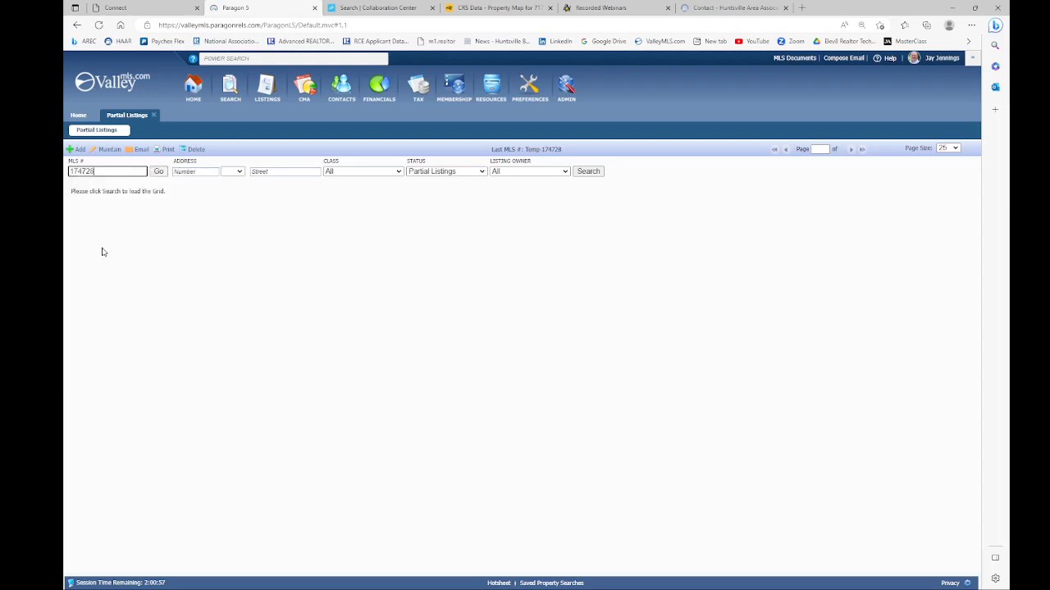
click(160, 172)
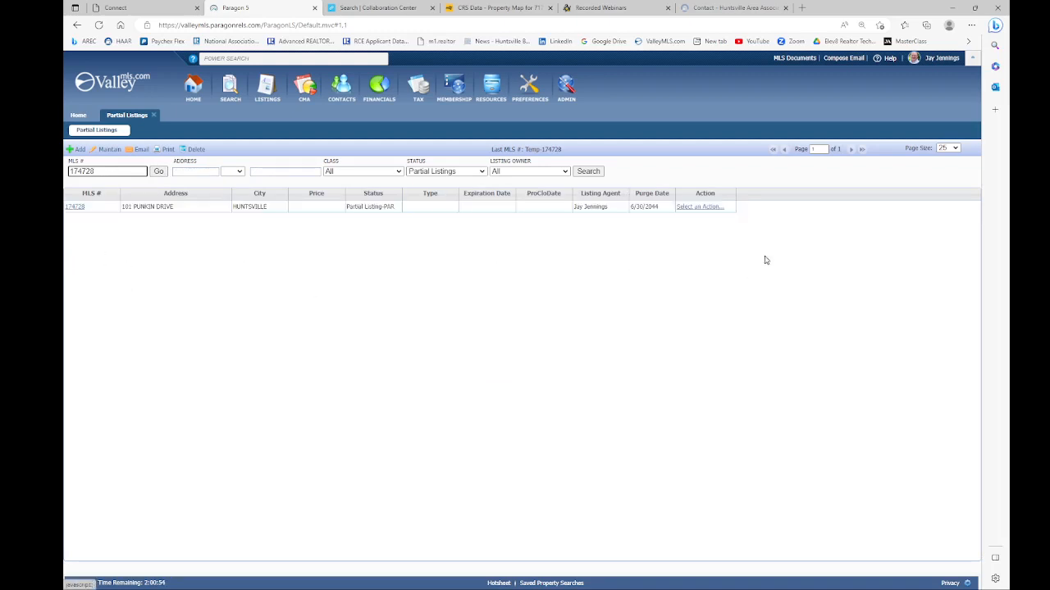
click(697, 206)
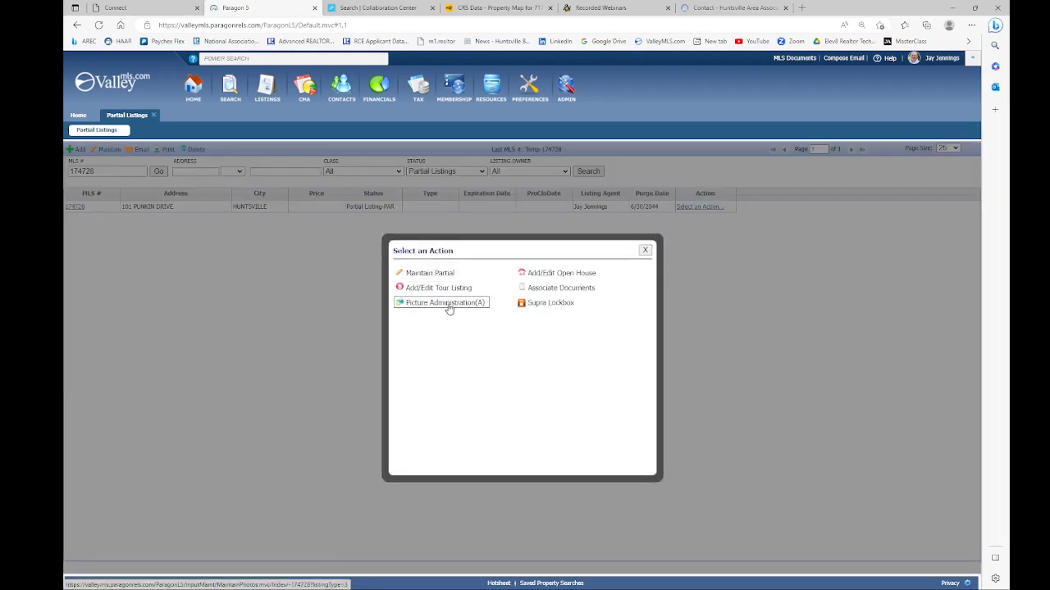
click(417, 276)
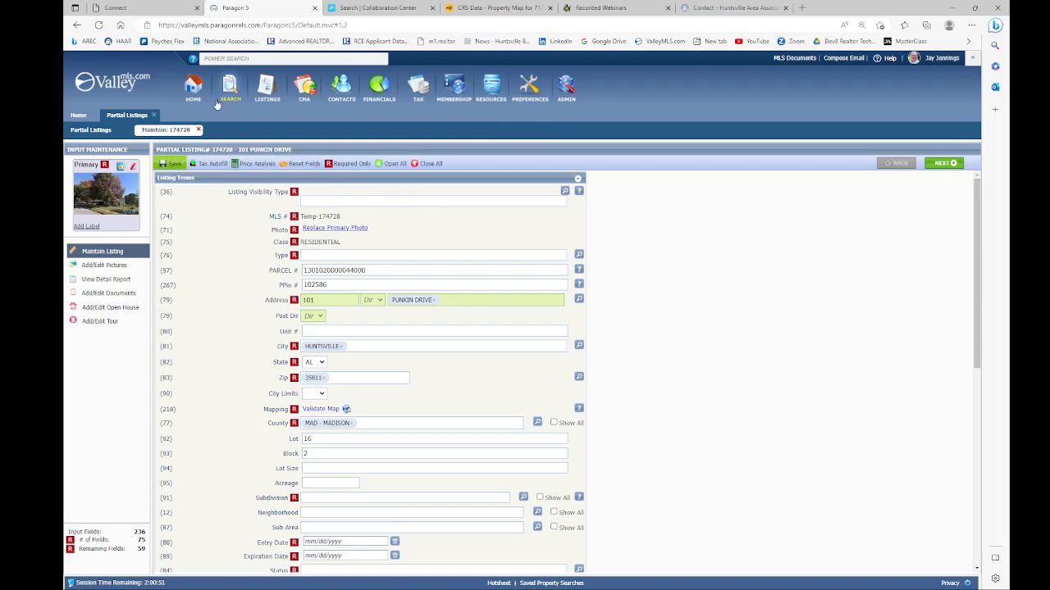
Step: Start a new residential property search
mouse_move(231, 90)
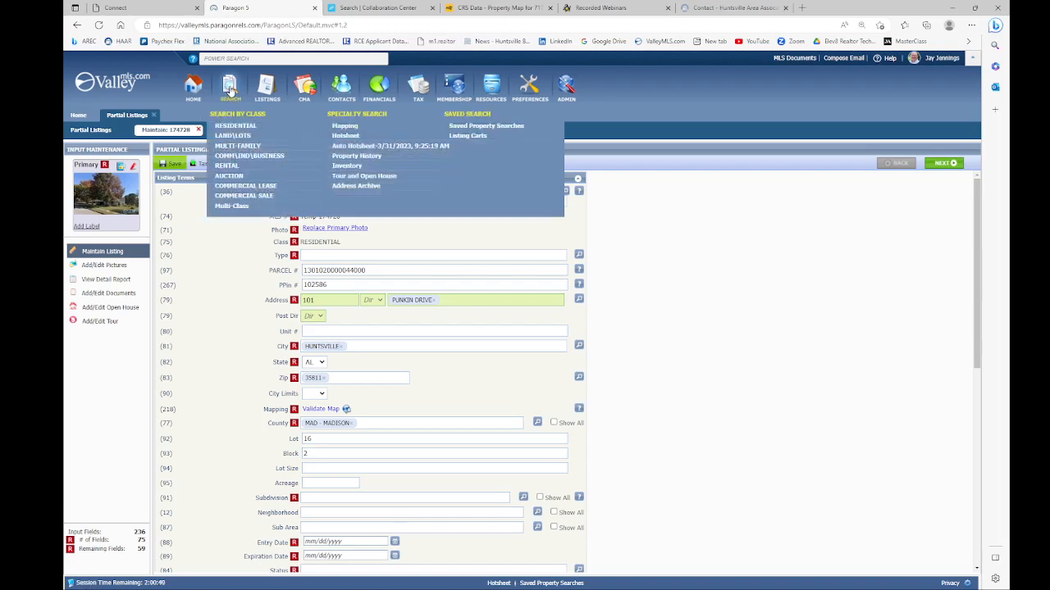
click(233, 128)
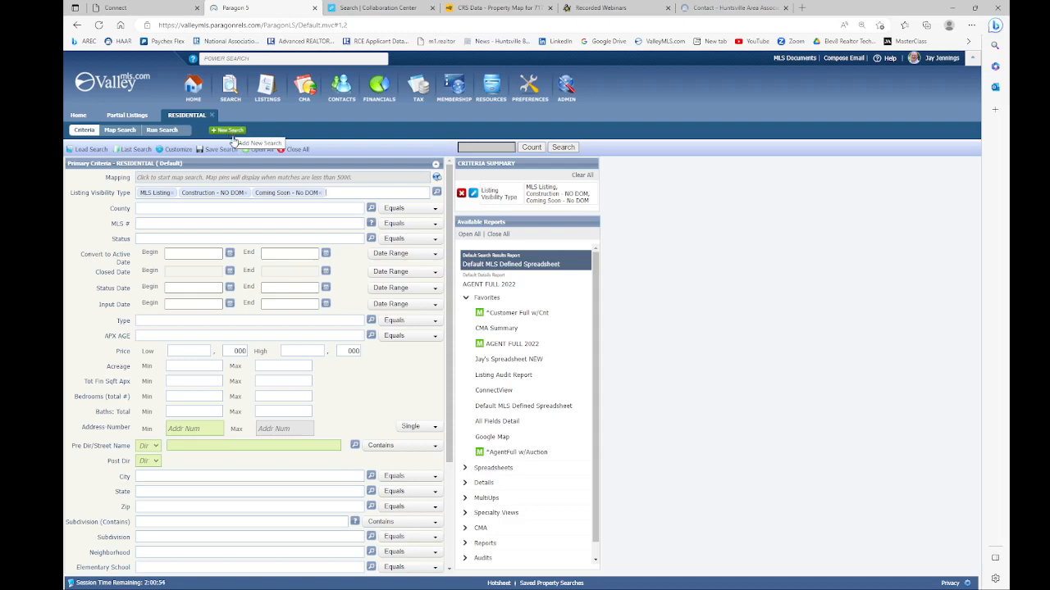
mouse_move(223, 150)
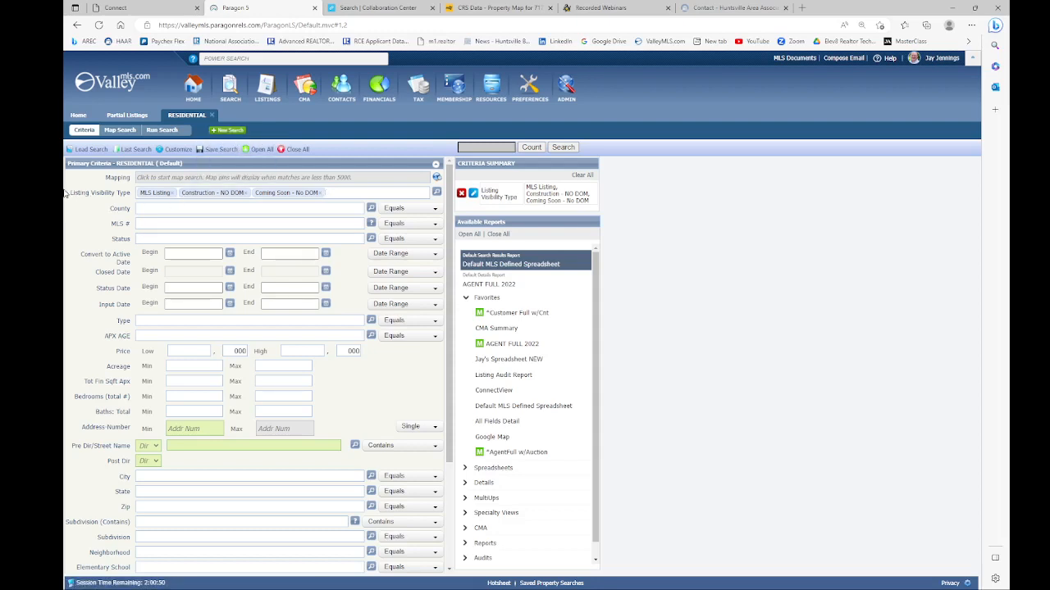
drag(69, 194, 134, 194)
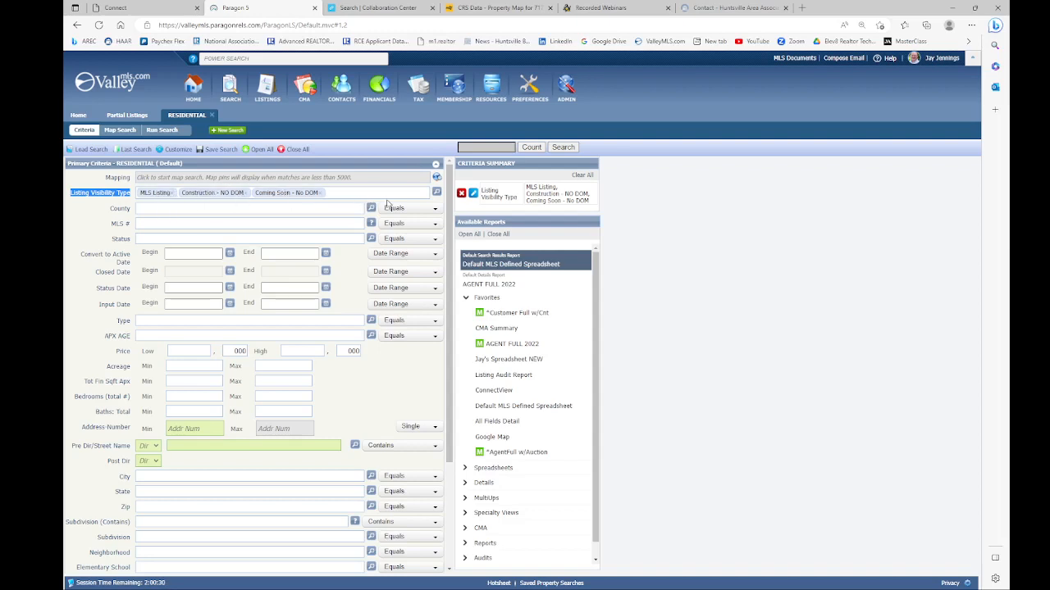
Step: Choose the listing visibility types and bring up the Status options list
click(436, 193)
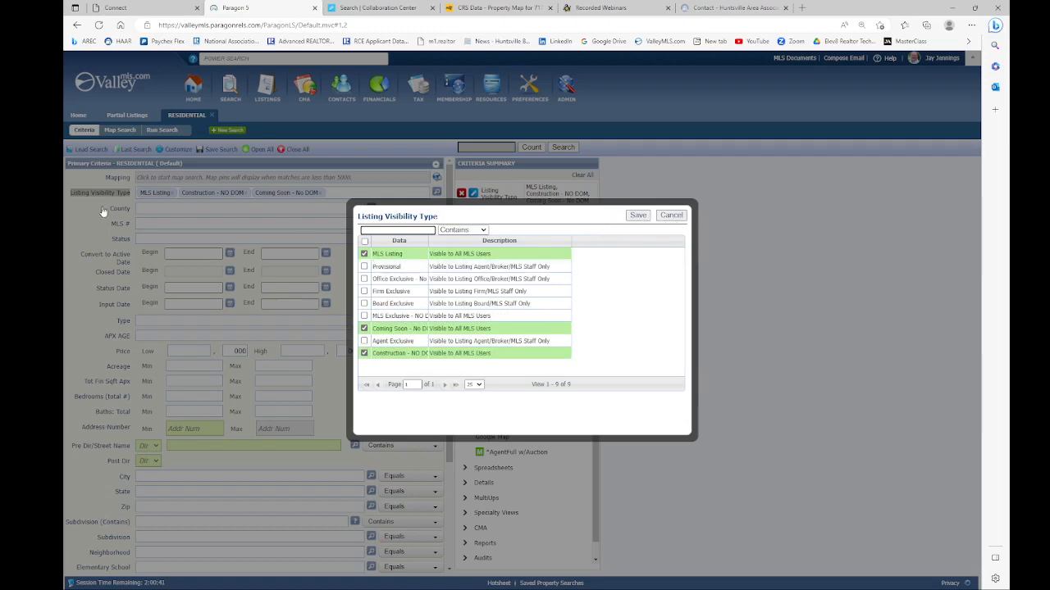
click(643, 219)
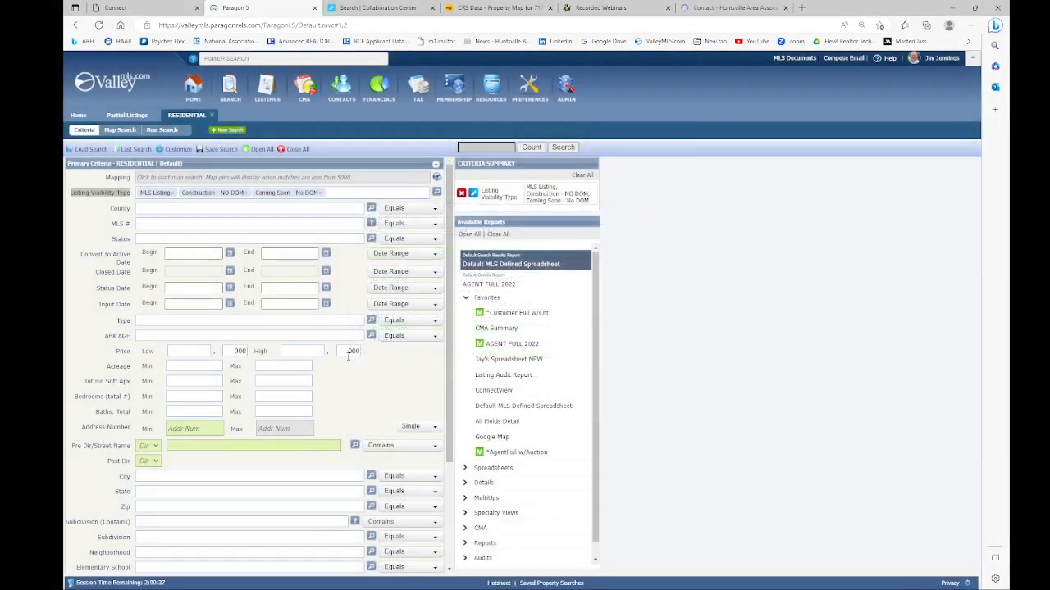
click(372, 239)
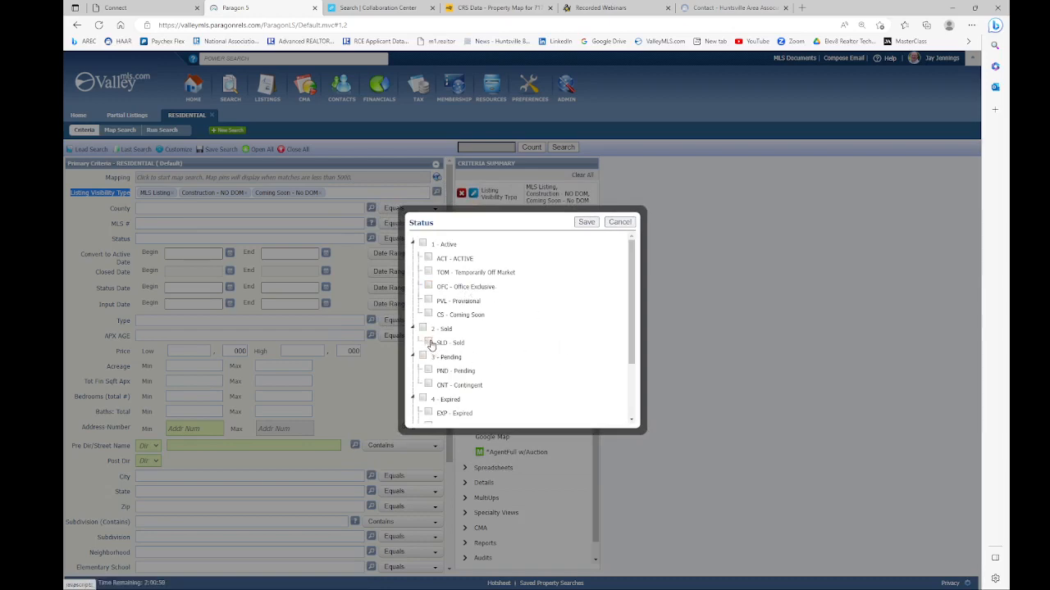
Step: Set the status criterion to Sold (SLD) and Closed Date to 6 Months Back
click(586, 222)
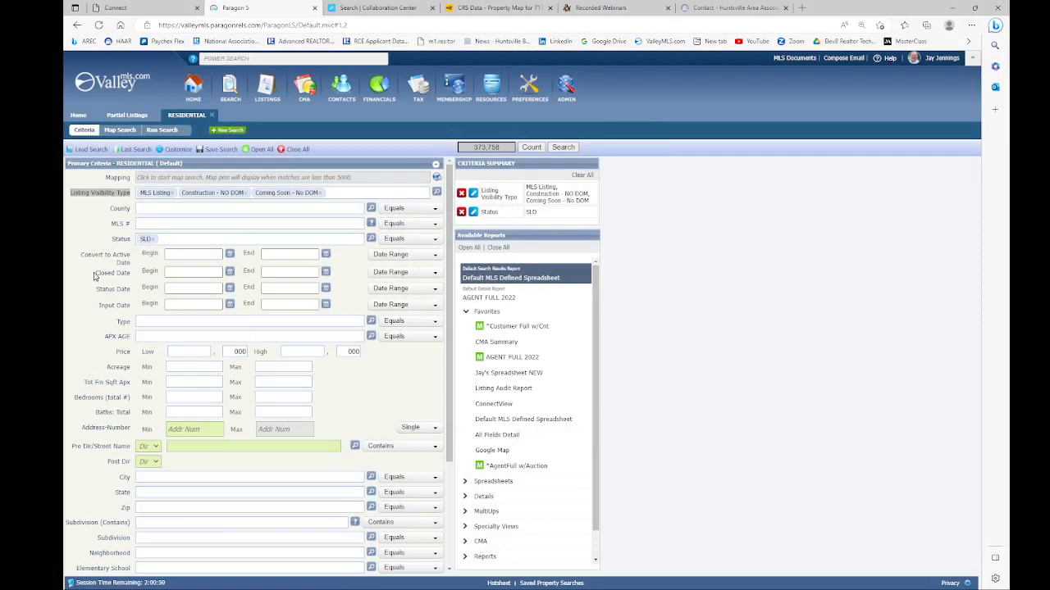
drag(96, 276, 137, 275)
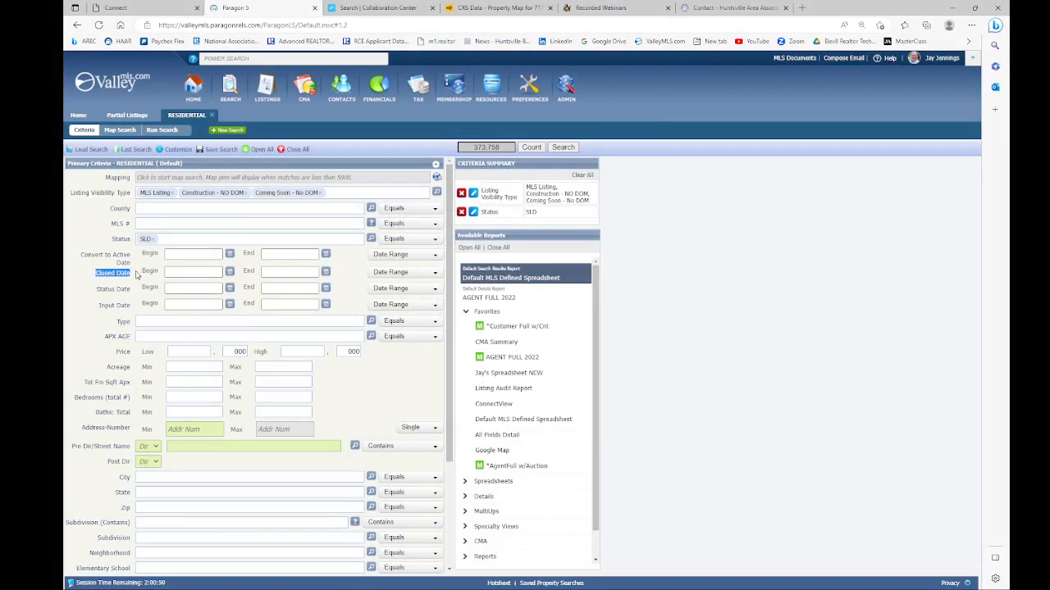
click(402, 273)
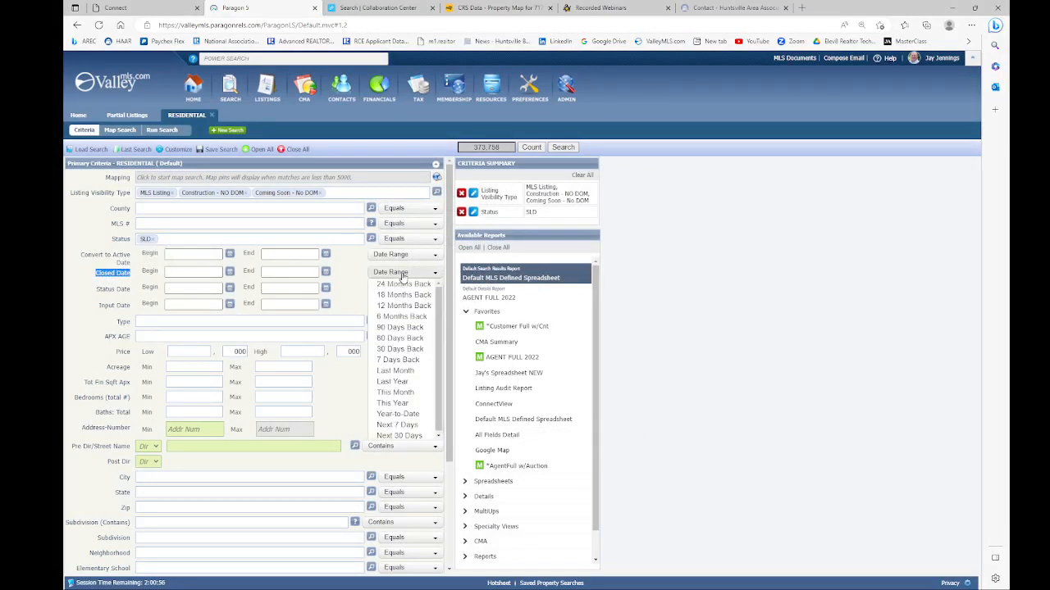
click(401, 316)
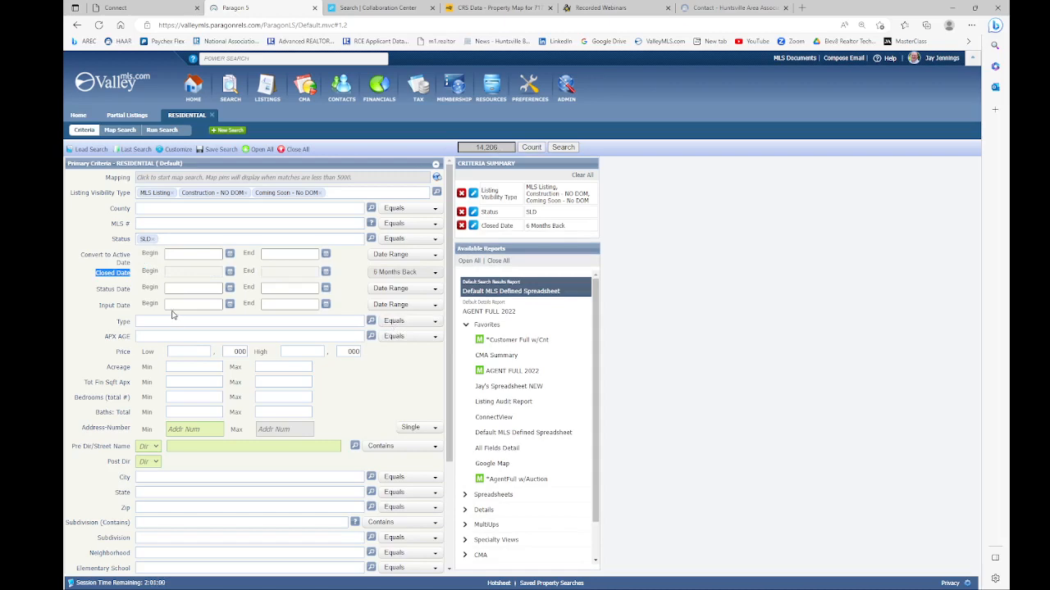
Step: Add Horace Heights as the Subdivision criterion
scroll(173, 312, down, 4)
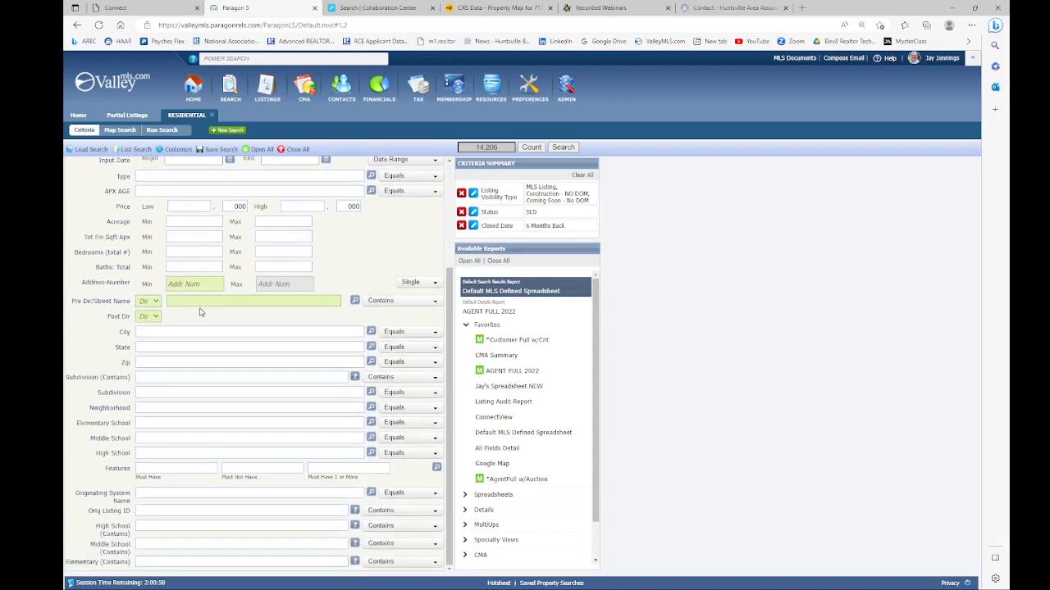
click(159, 392)
text(horace)
click(165, 401)
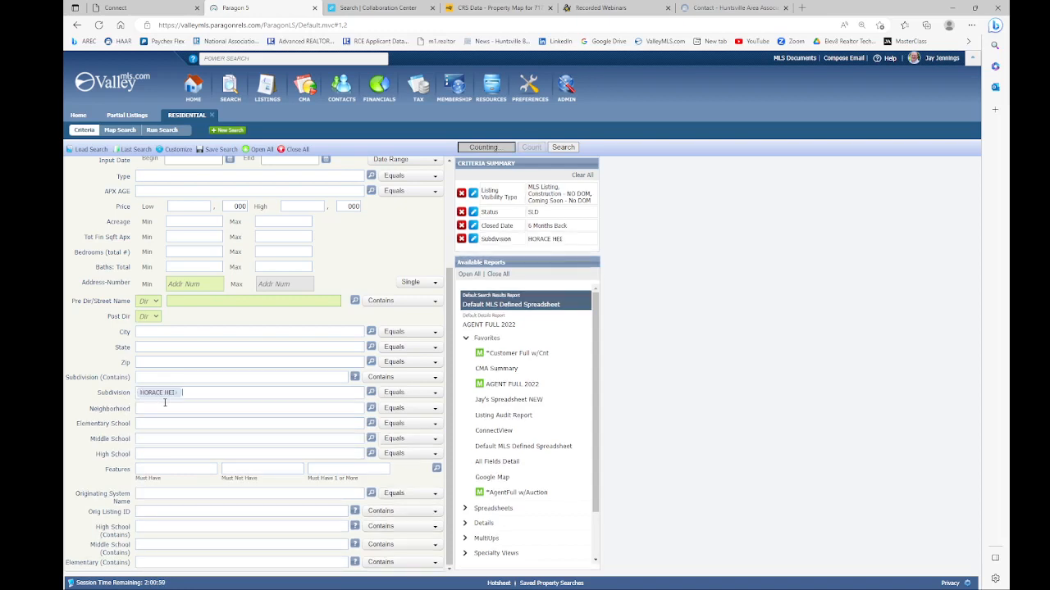
Step: Widen Closed Date to 18 Months Back and run the search
scroll(113, 246, up, 2)
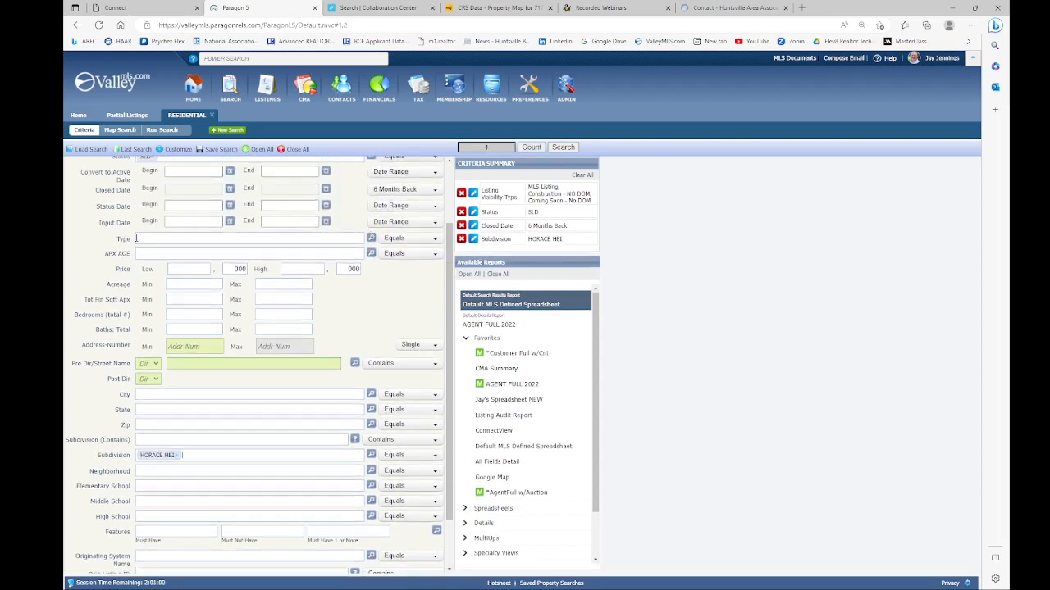
scroll(214, 251, up, 2)
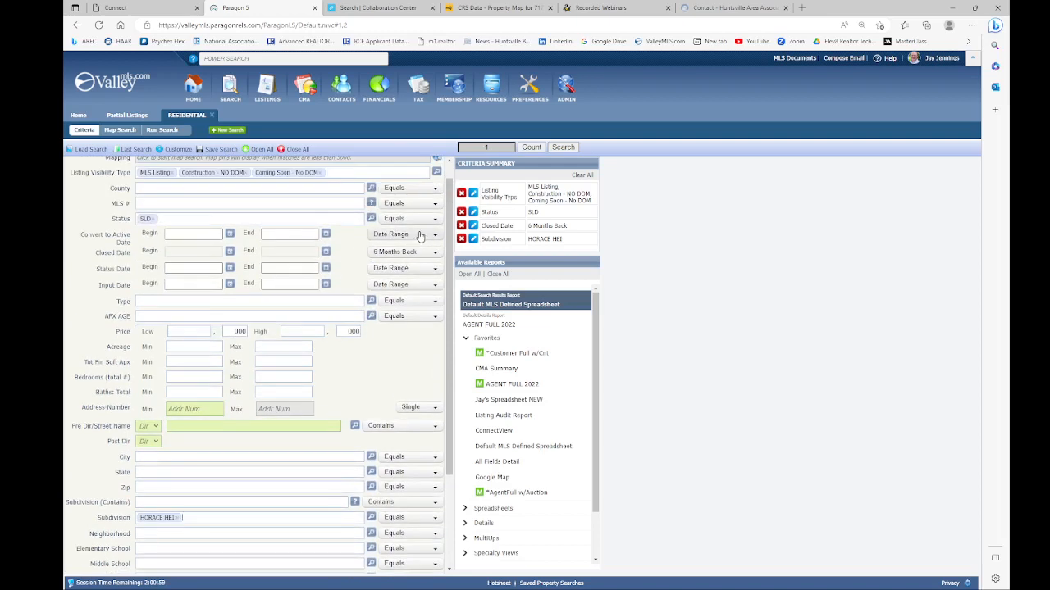
click(436, 255)
click(398, 279)
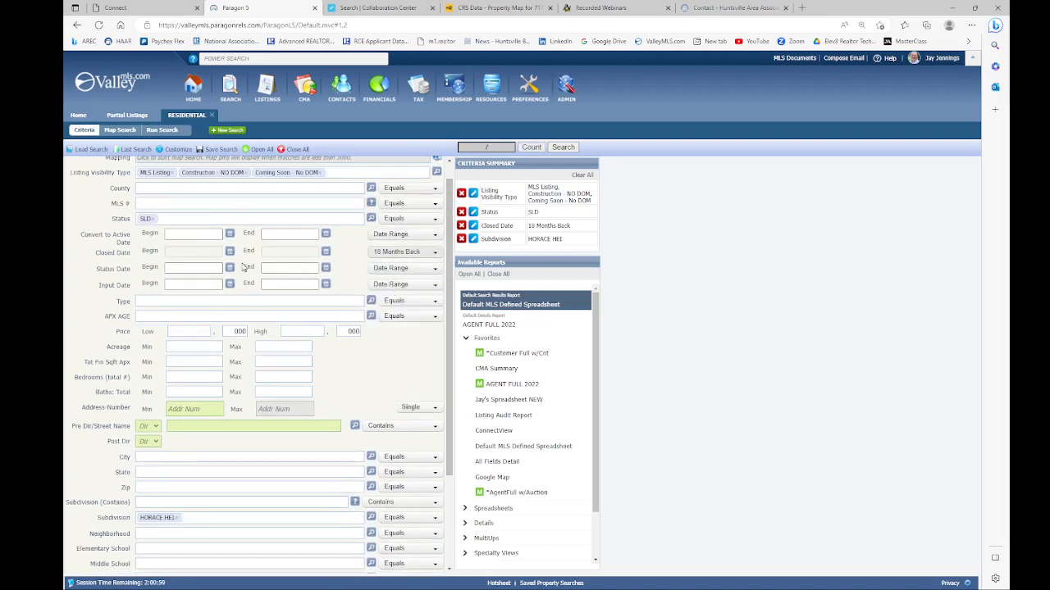
scroll(222, 268, up, 1)
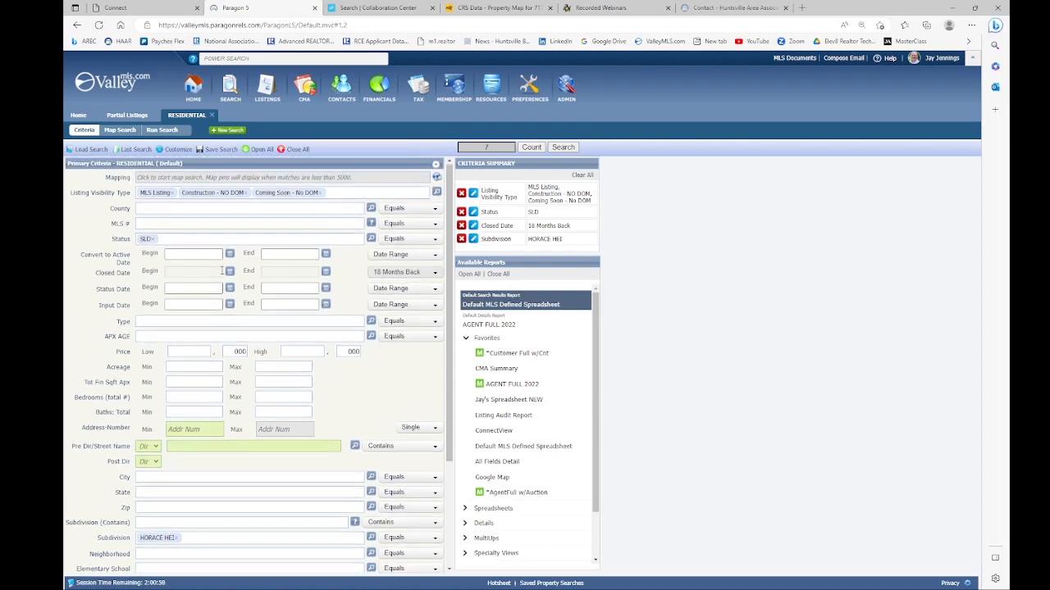
click(564, 148)
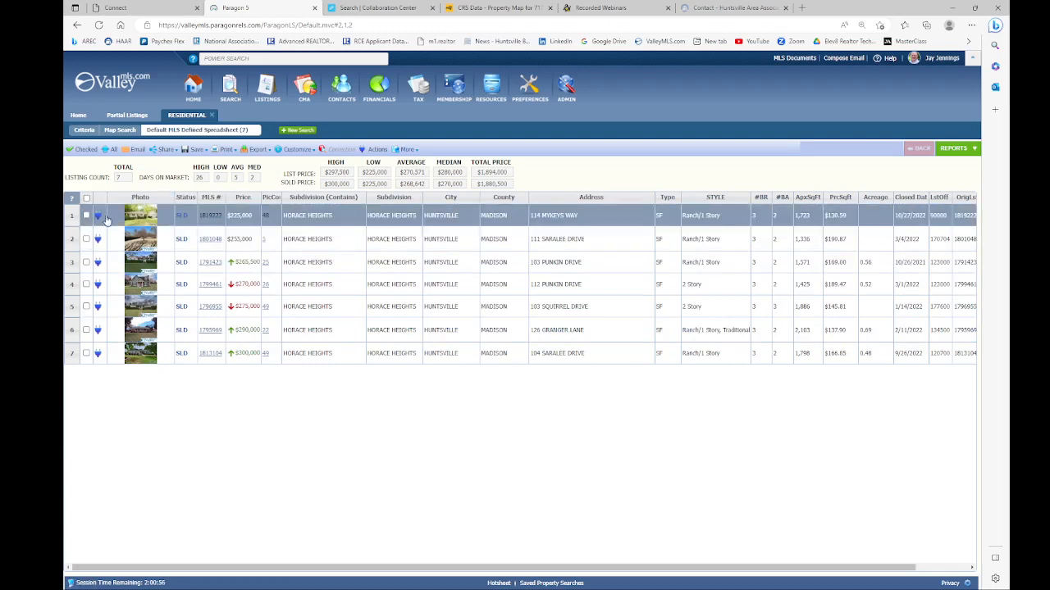
click(85, 238)
click(87, 263)
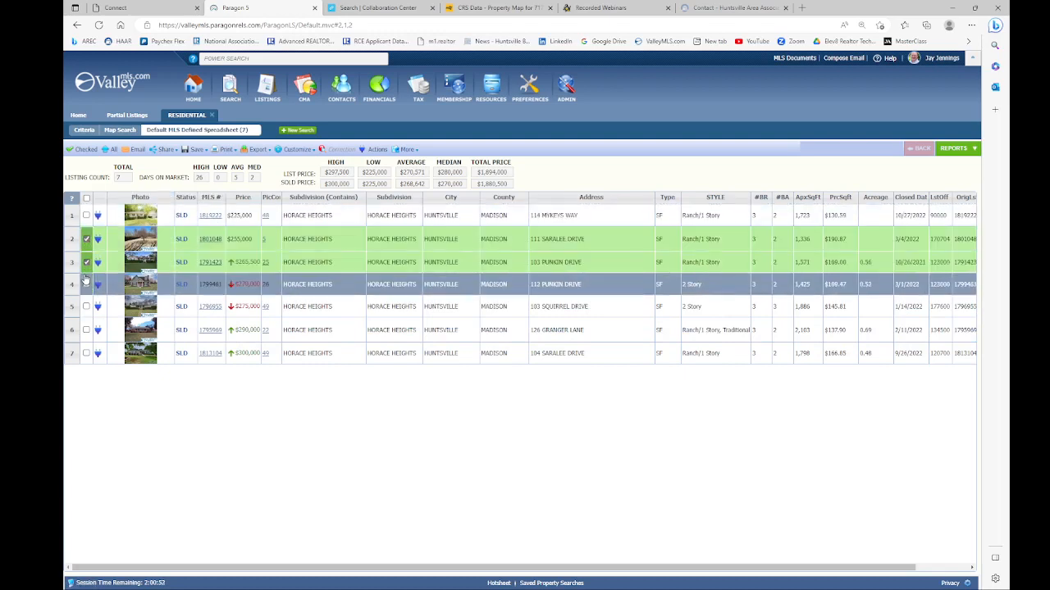
click(86, 284)
click(87, 307)
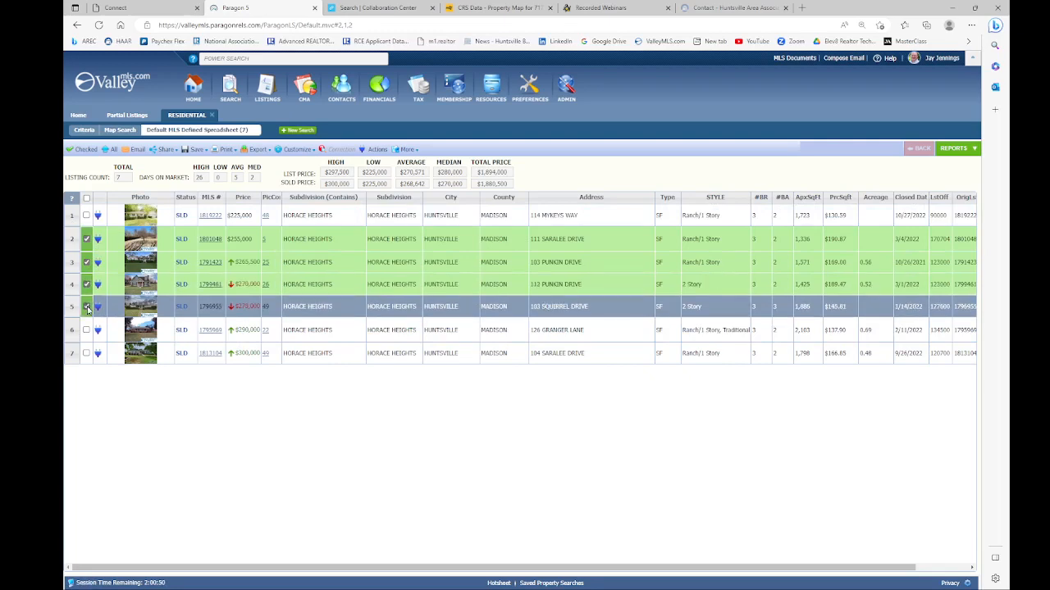
click(81, 150)
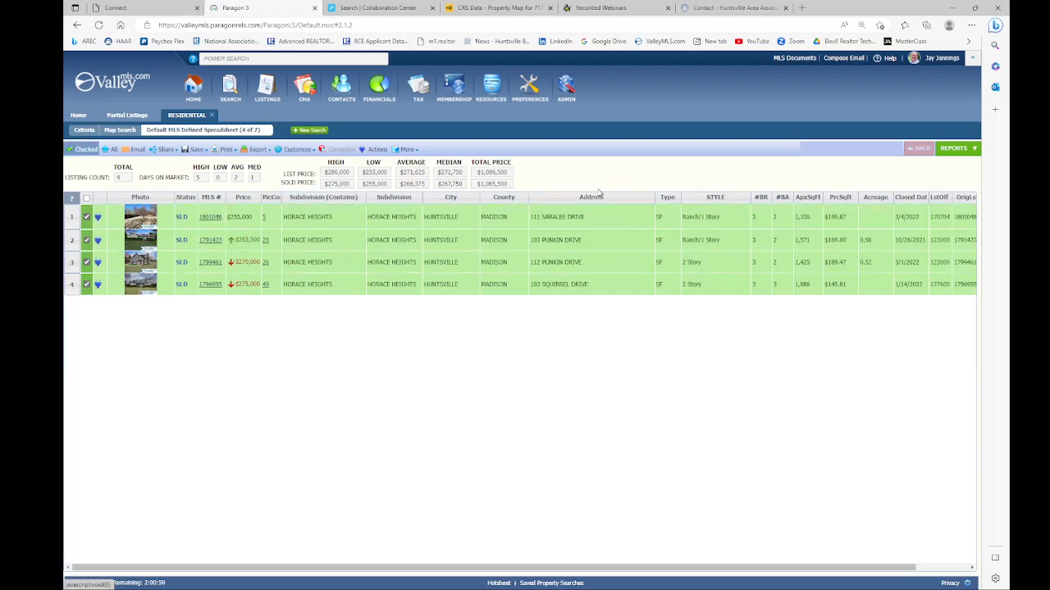
click(957, 150)
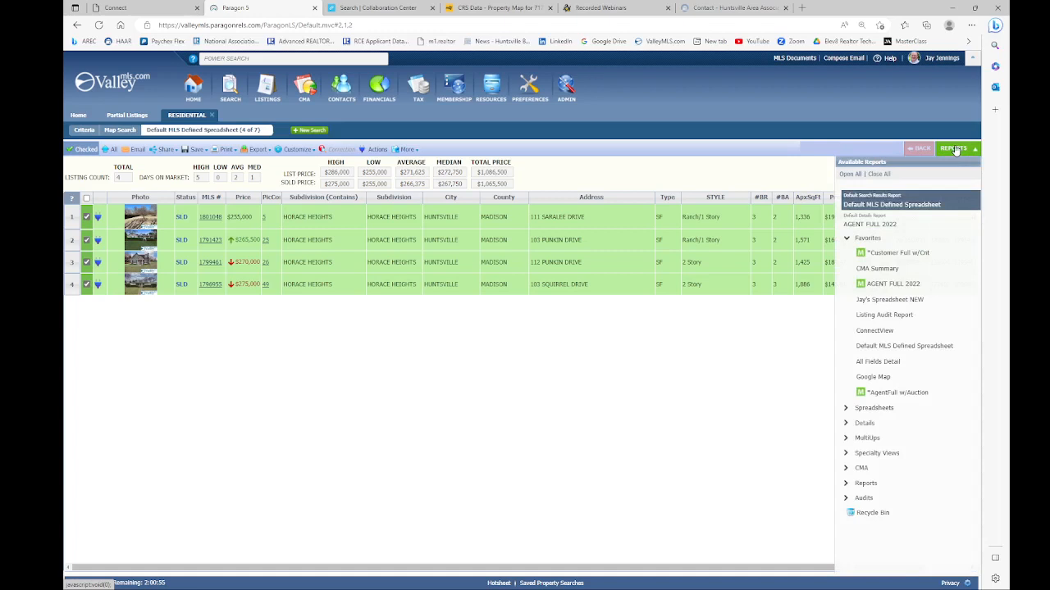
Step: Run the CMA Summary on the four comparables, then show them in CMA Quick View
click(862, 469)
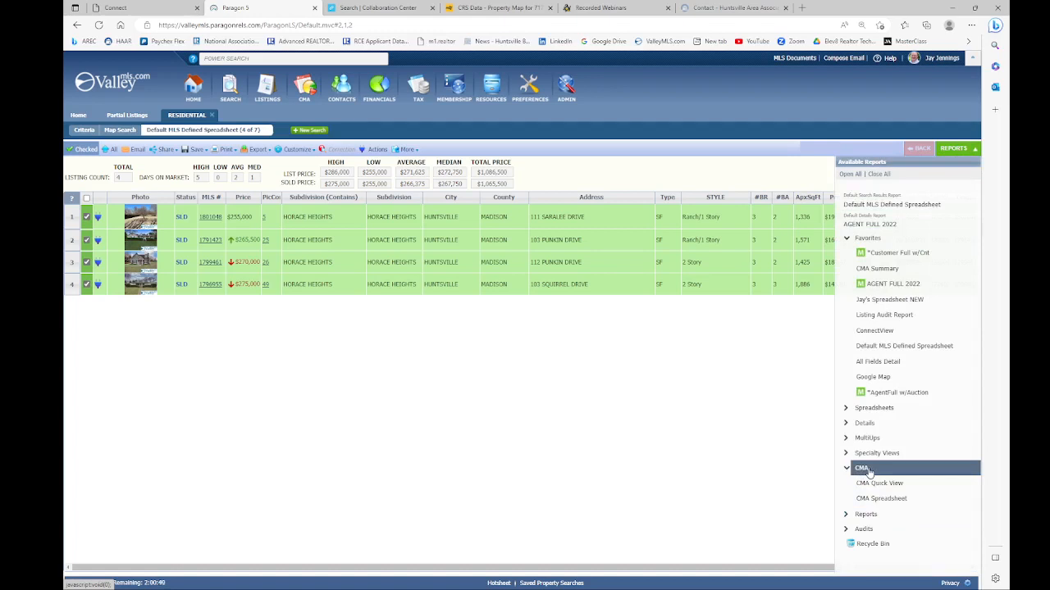
click(900, 273)
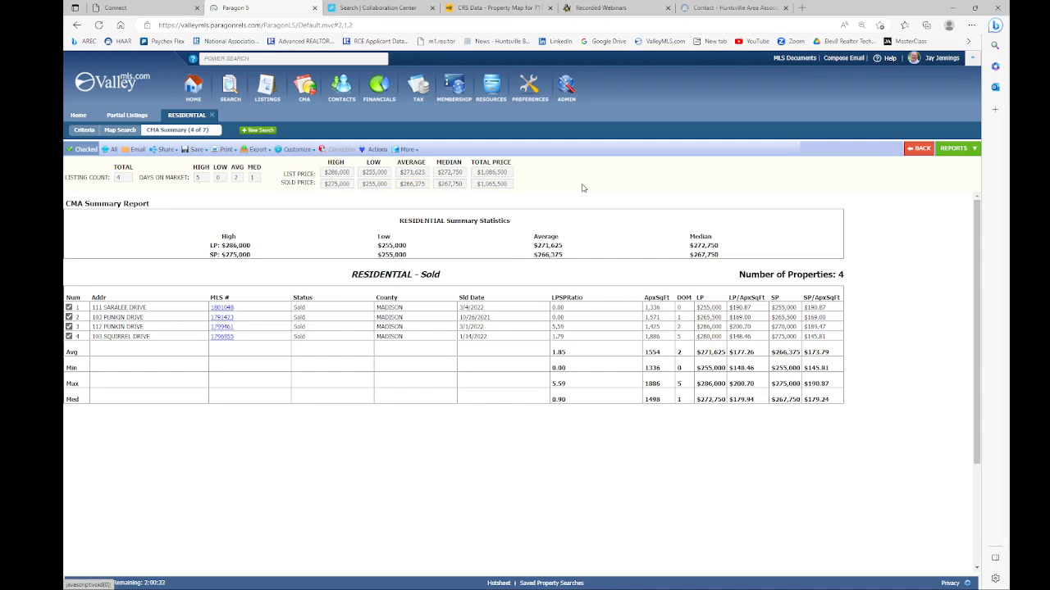
click(958, 148)
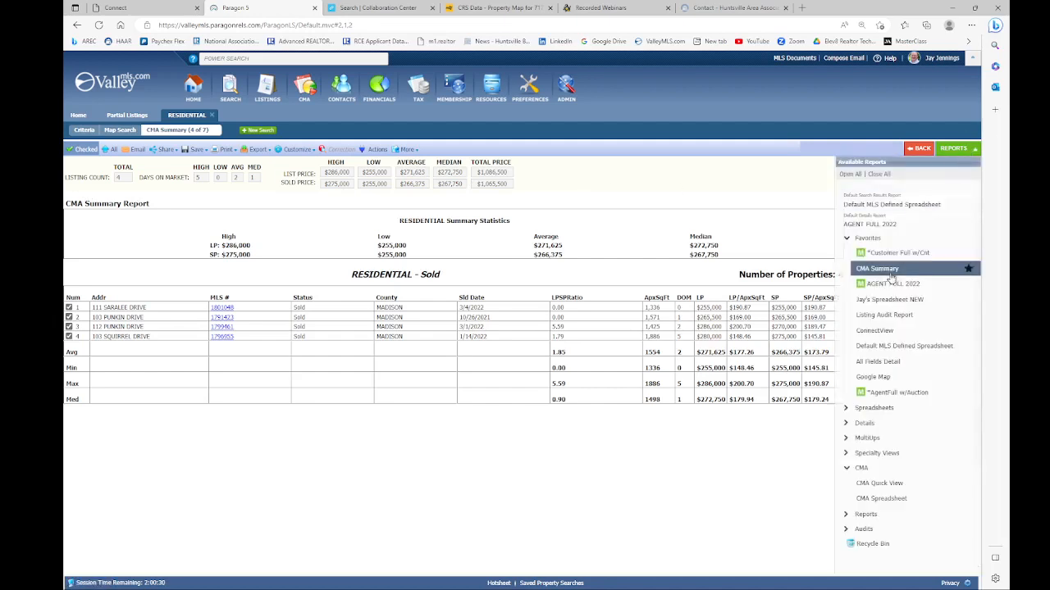
click(878, 484)
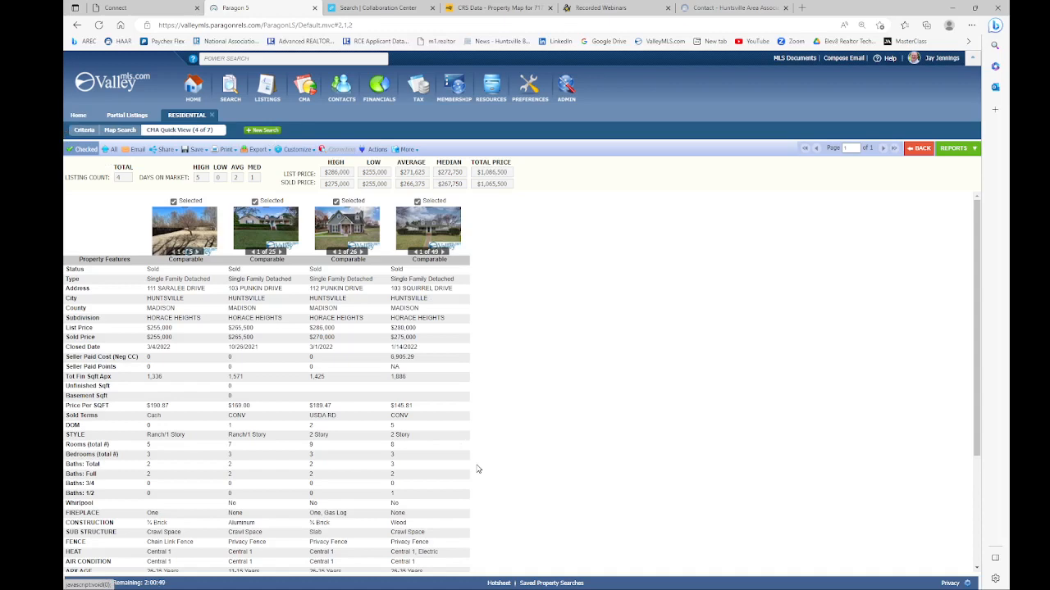
key(alt+Tab)
key(alt+Tab)
key(alt+Tab)
key(alt+Tab)
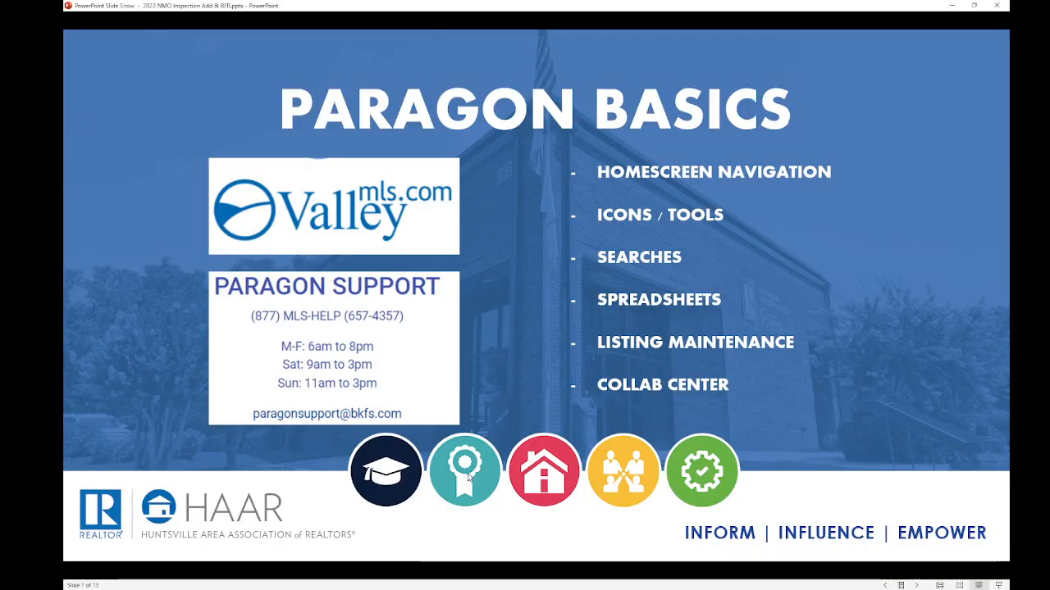
Step: Advance the slideshow to slide 2, Paragon Support and Contact Us
click(469, 478)
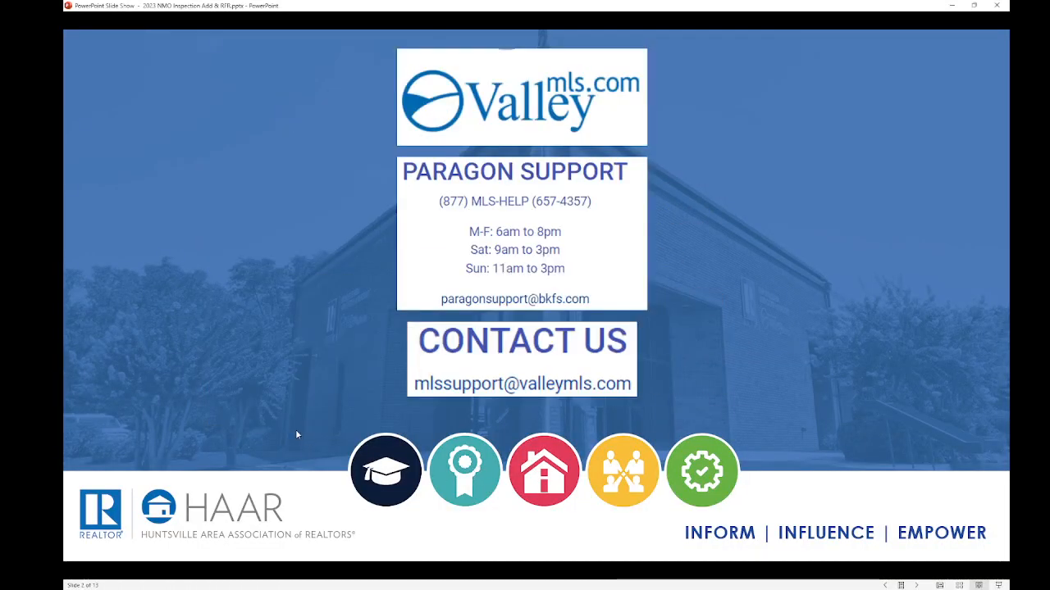